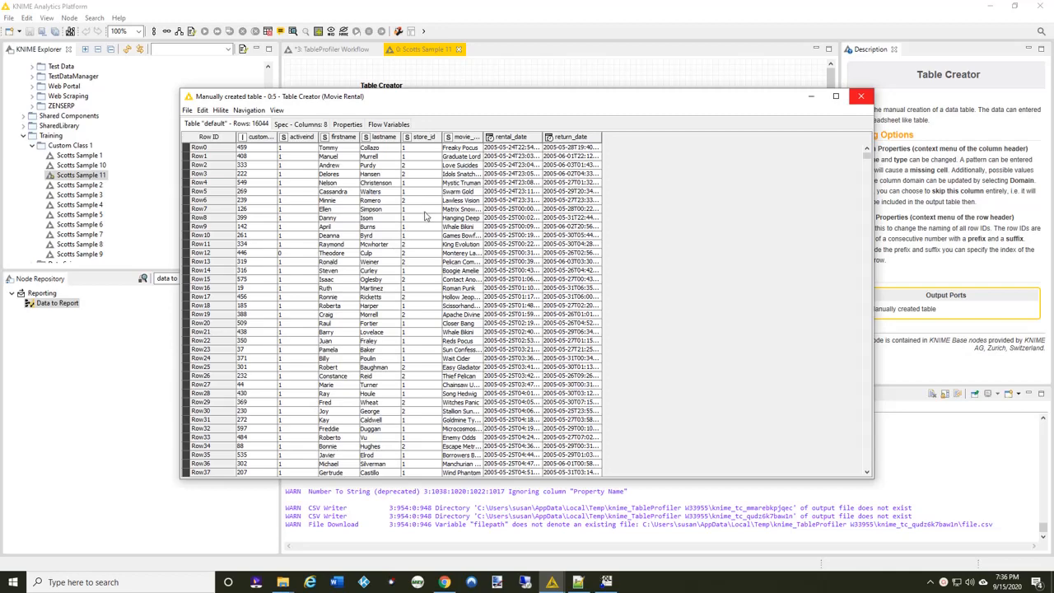
Close the Movie Rental table view and review the activeind expression in the Column Expressions node without changing it
click(861, 98)
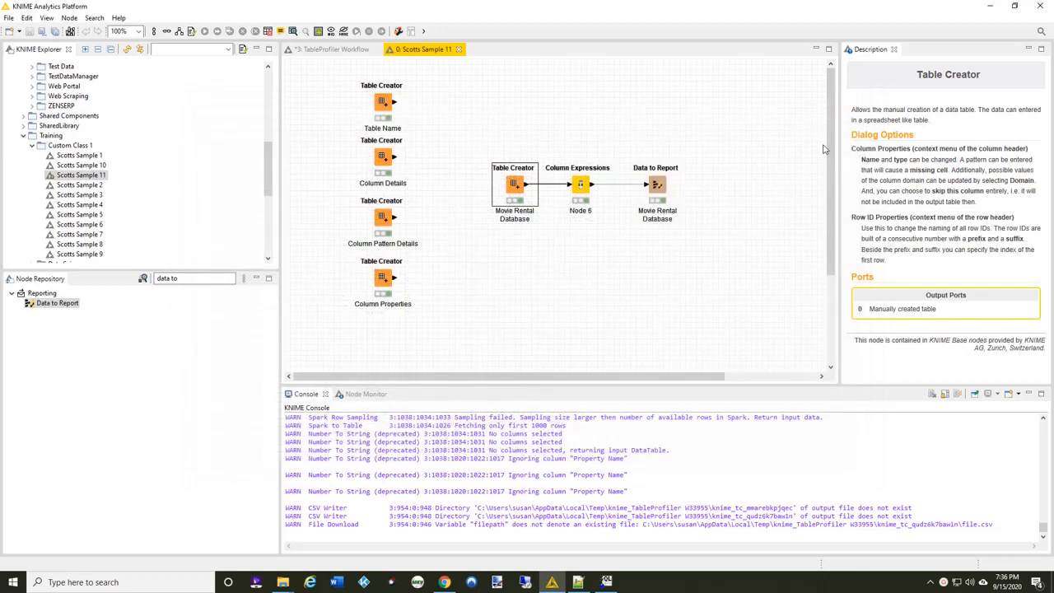
click(581, 184)
double_click(582, 185)
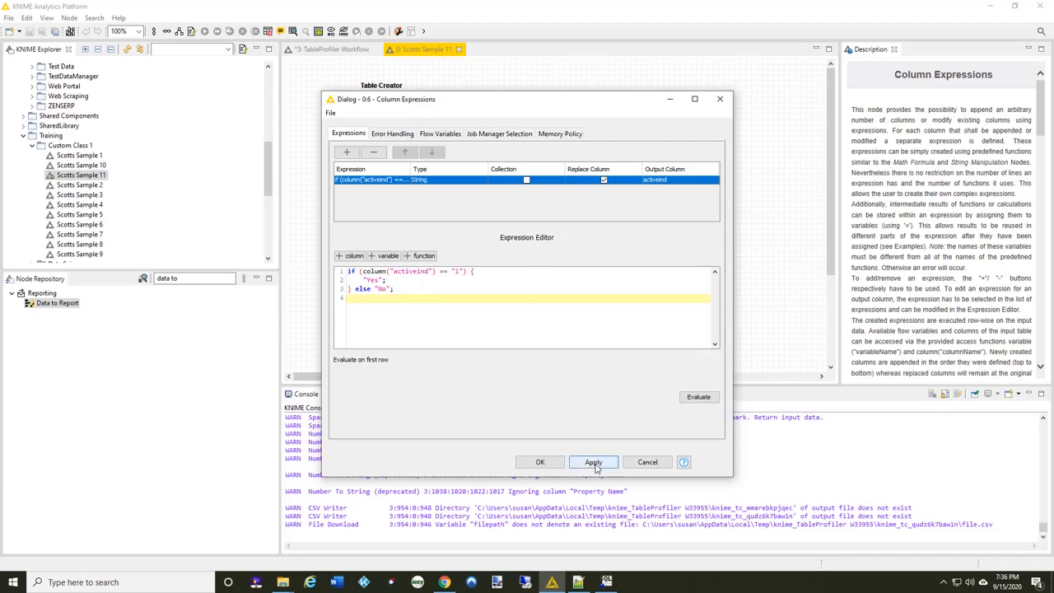
click(647, 462)
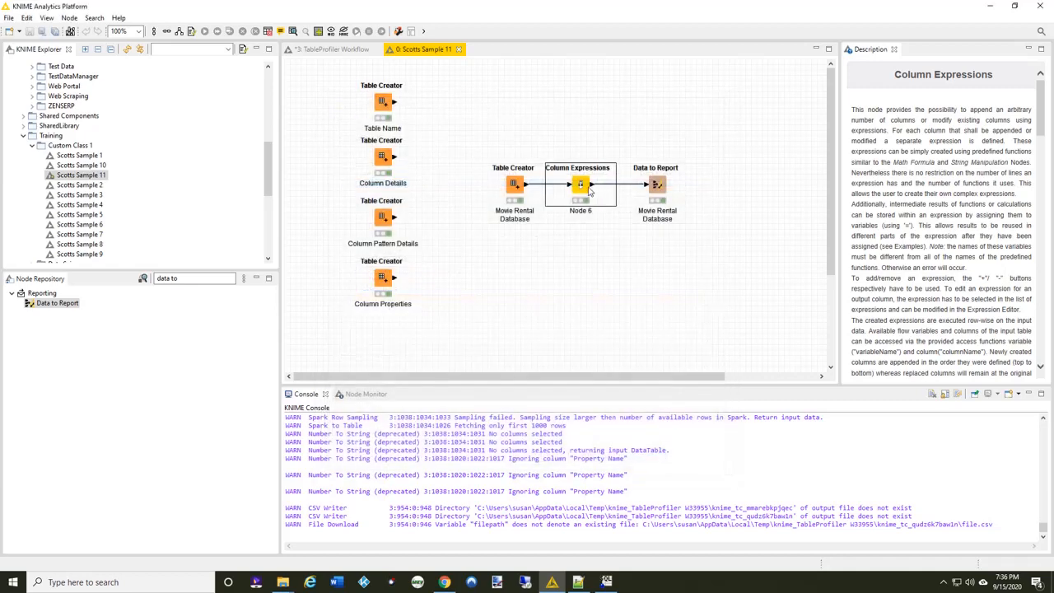
Review the image rendering options of the Movie Rental Data to Report node, leaving them as they are
click(656, 187)
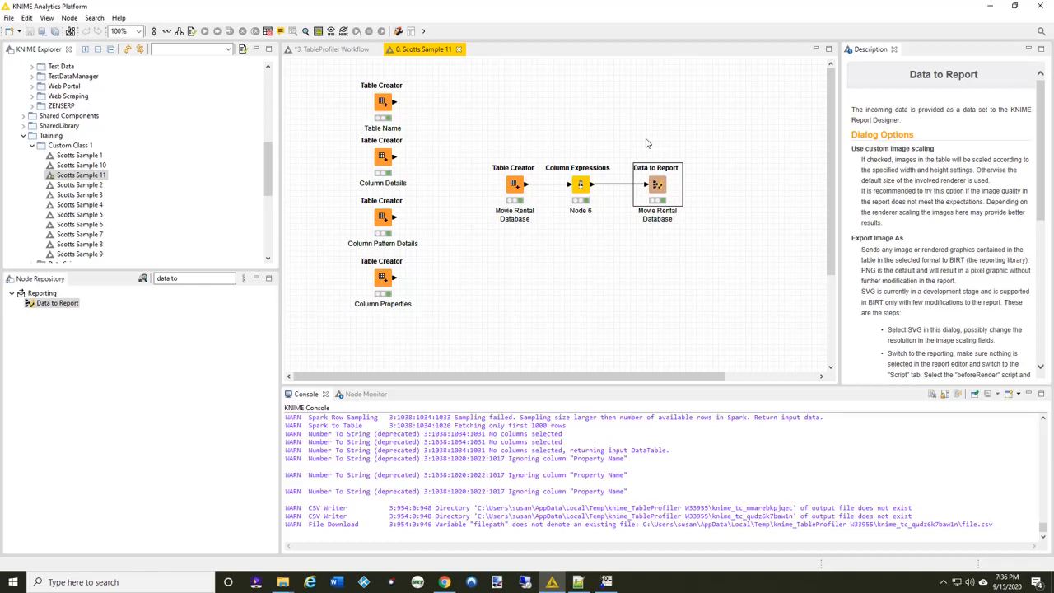
double_click(658, 189)
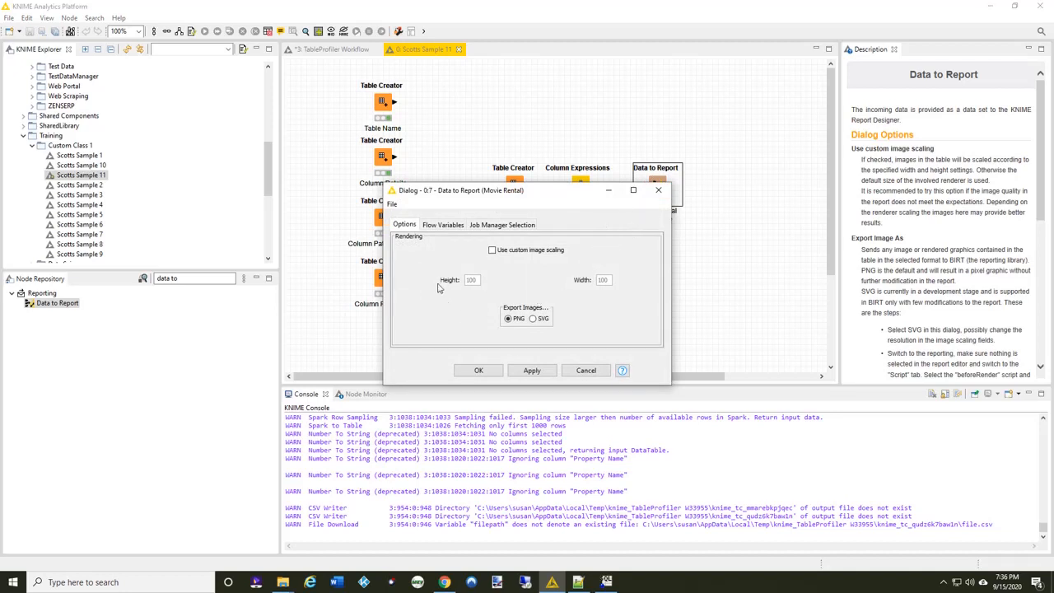
click(658, 190)
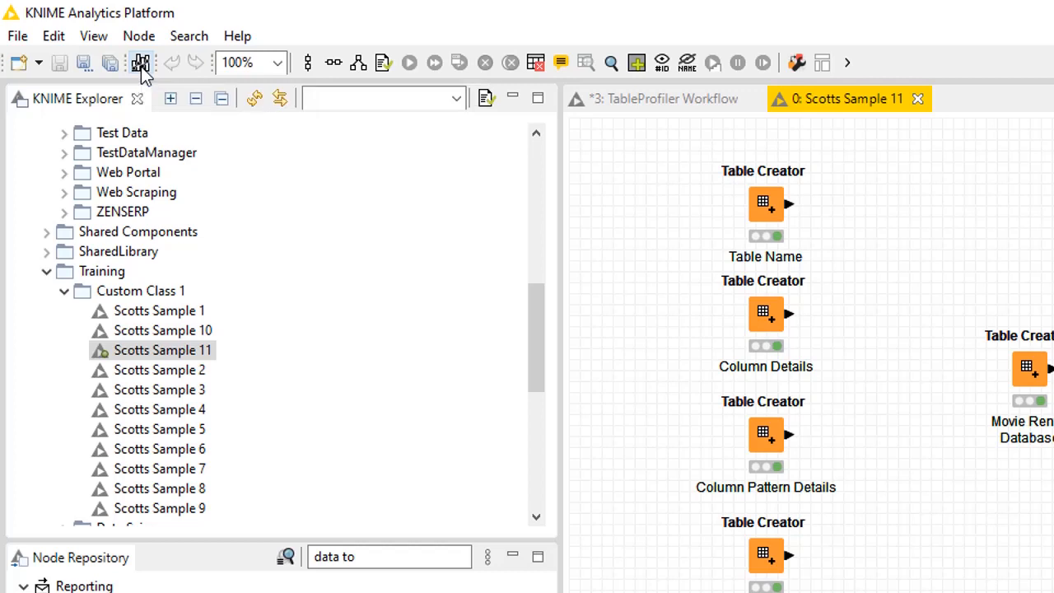
Open the report design of the Scotts Sample 11 workflow in the report editor
click(141, 64)
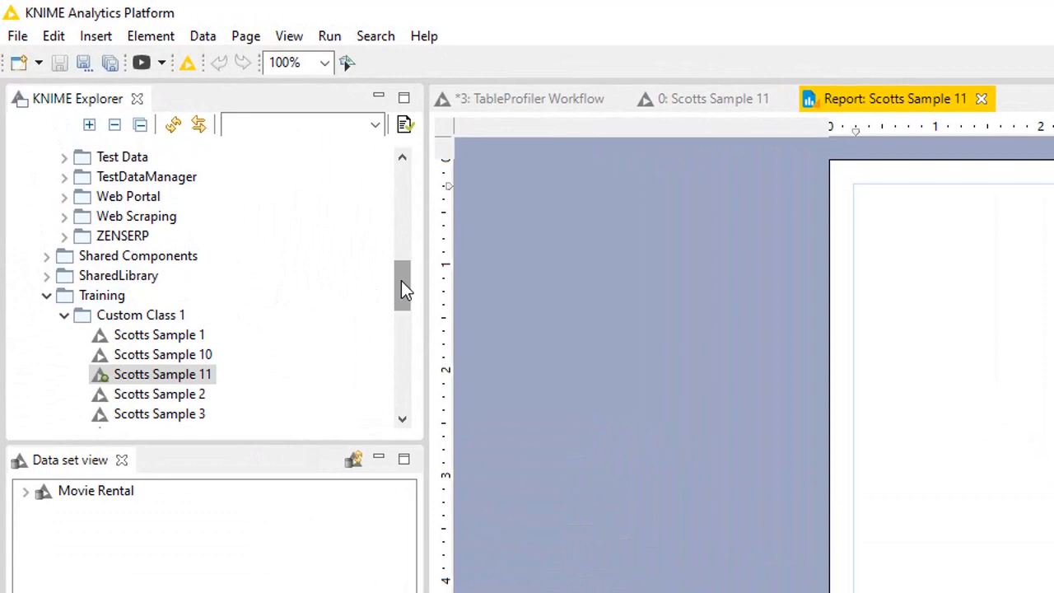
click(206, 374)
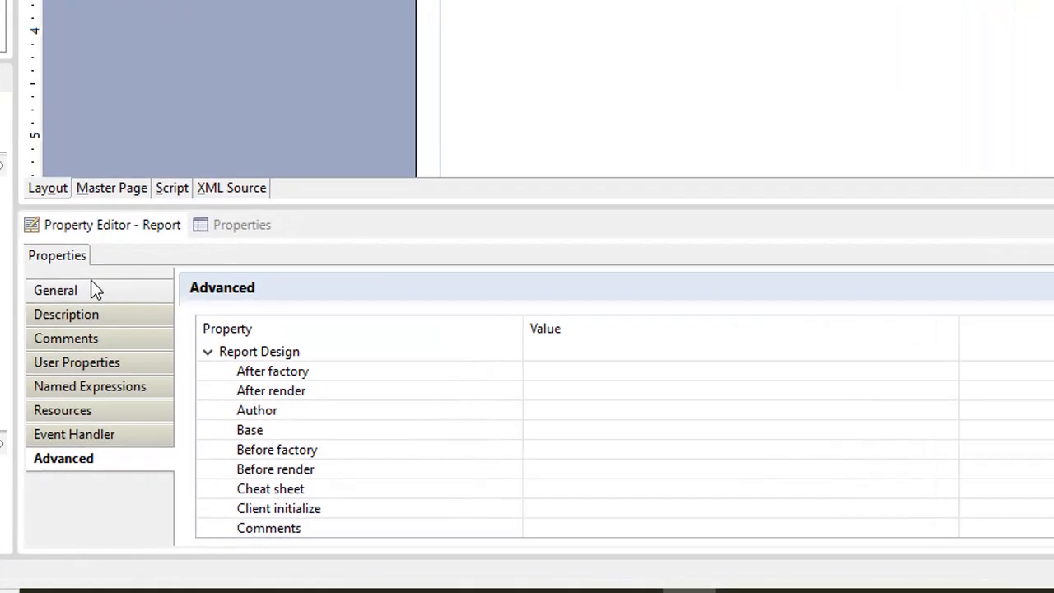
Look through the report's General, Description, Comments and Named Expressions properties, ending on the General ones
click(248, 417)
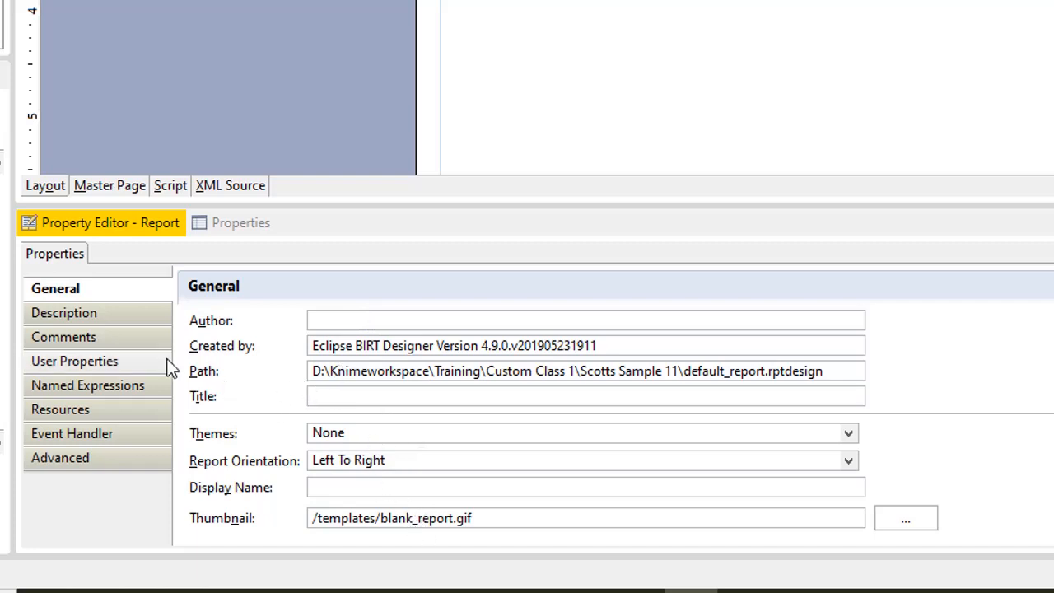
click(128, 344)
click(129, 321)
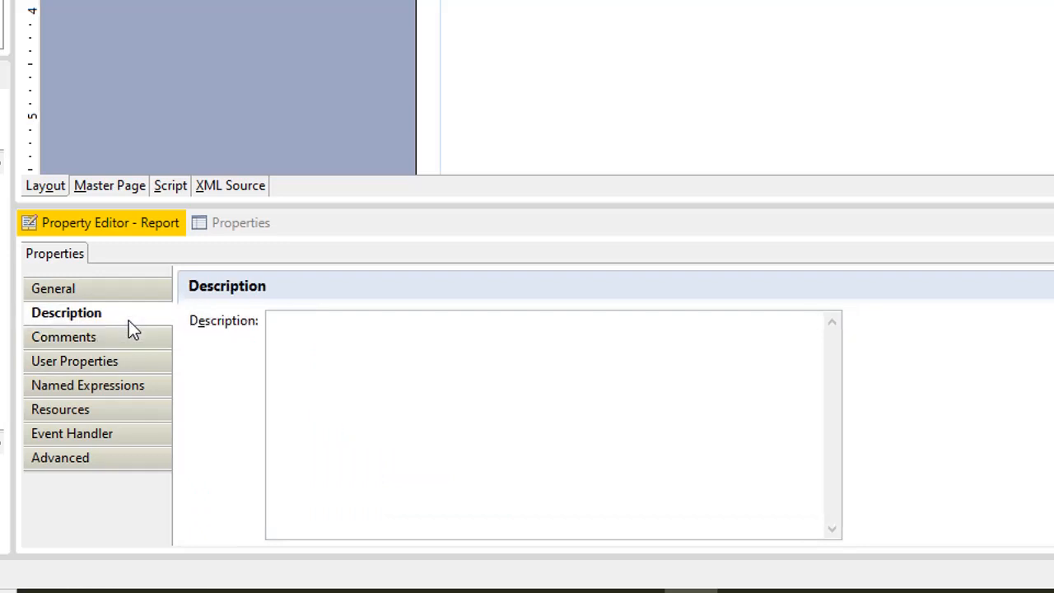
click(129, 387)
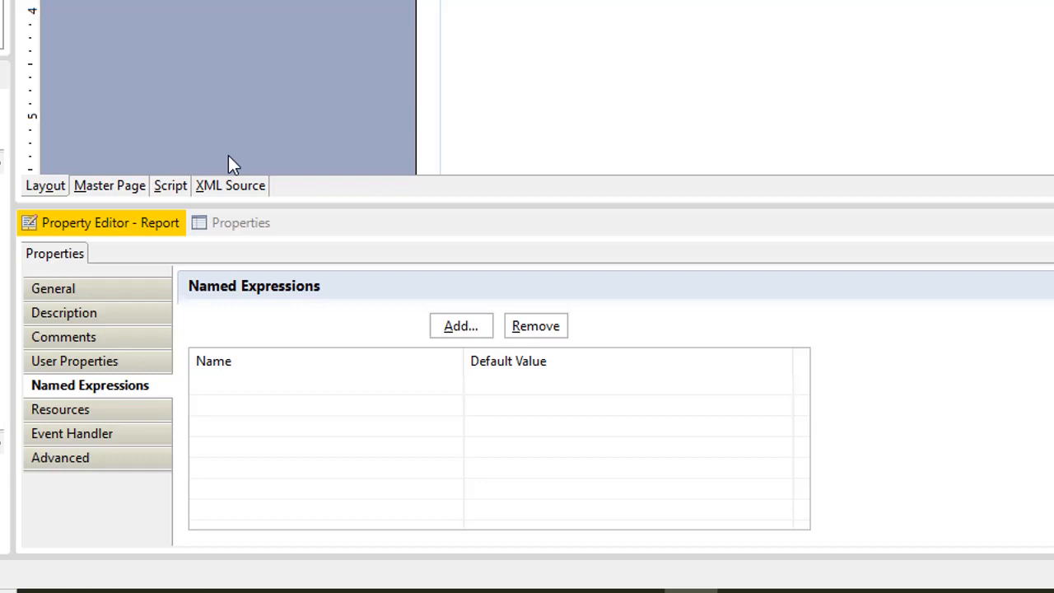
click(125, 294)
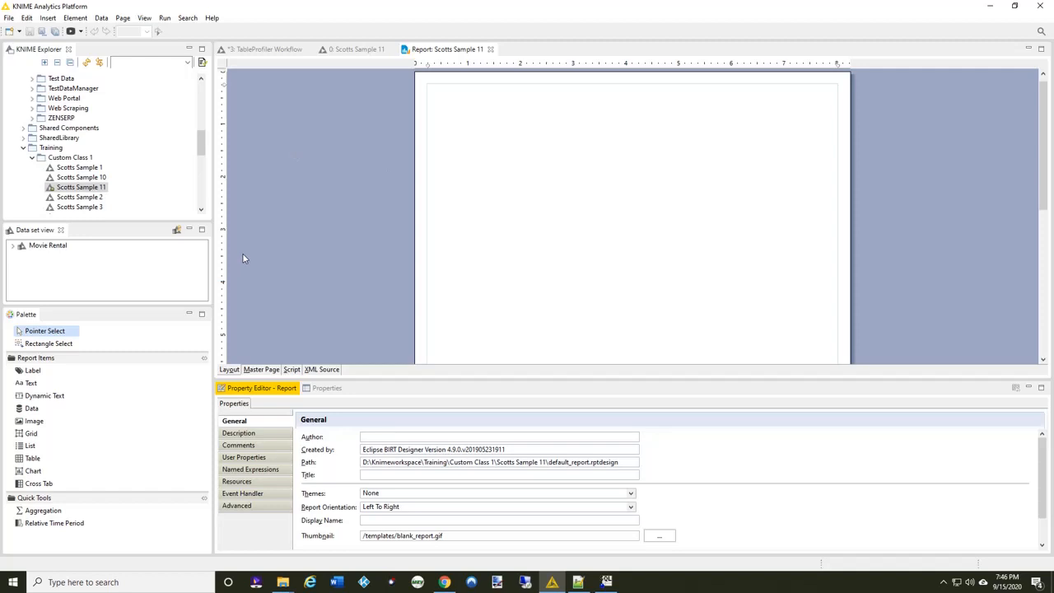
Insert a grid with 3 columns and 2 rows at the top of the blank report page
click(29, 434)
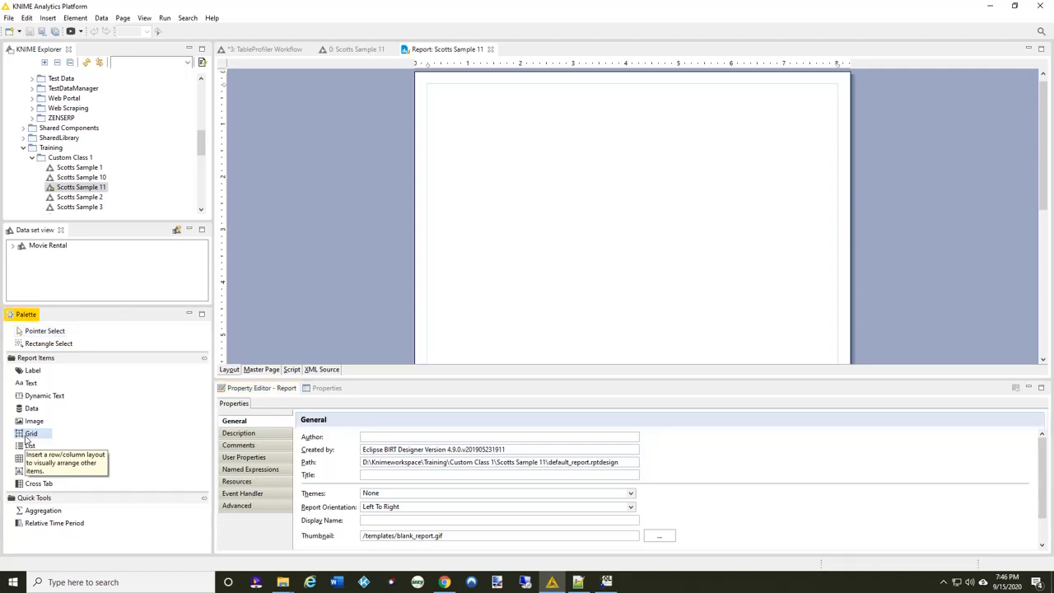
click(463, 105)
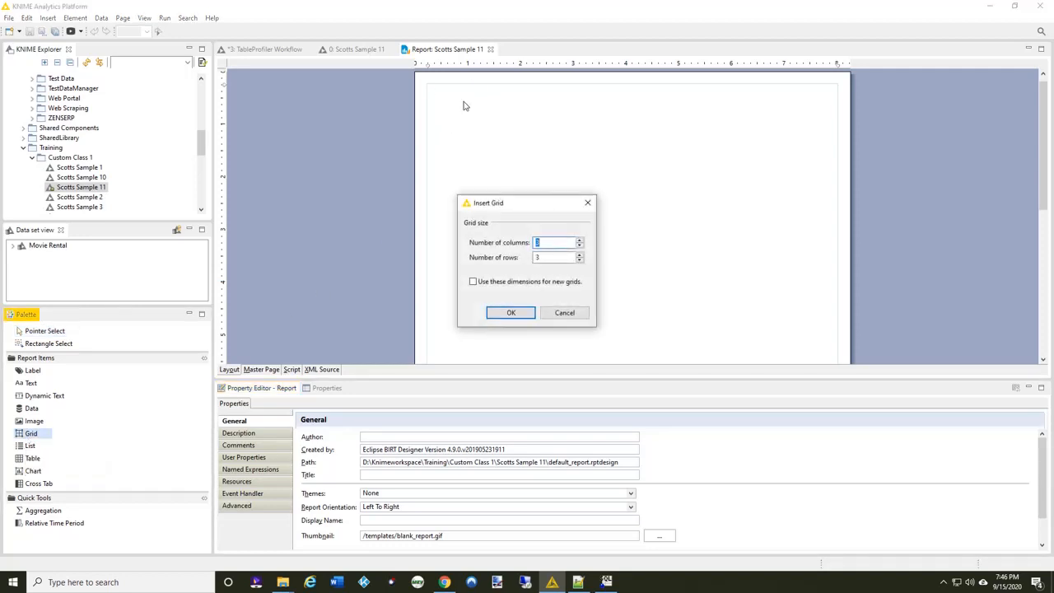
click(581, 260)
click(518, 313)
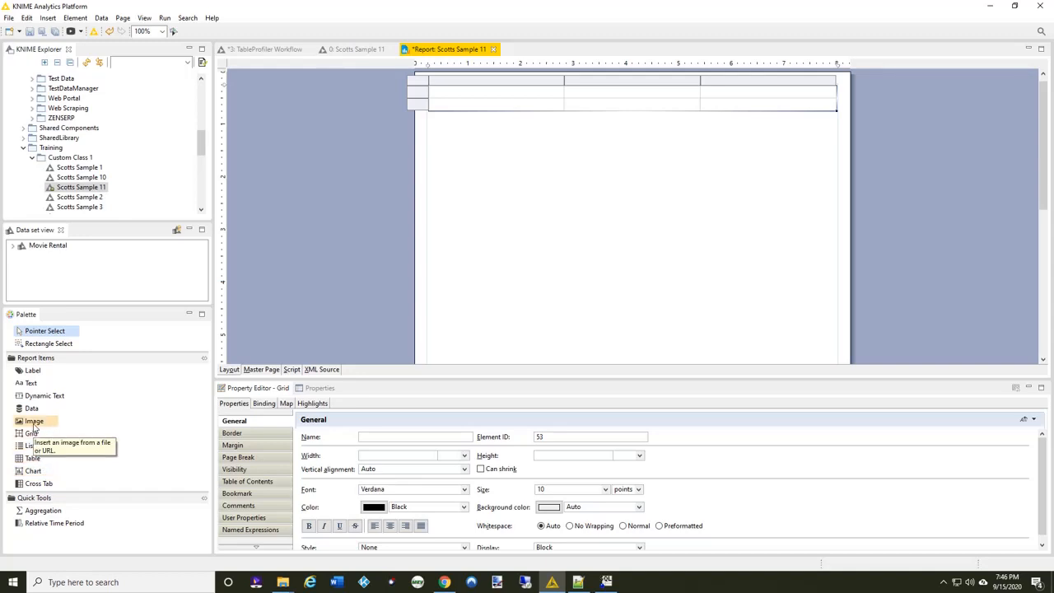
Insert the embedded image pair_of_custom_movie_tickets_12192.png into the first cell of the grid's top row
drag(34, 425, 466, 97)
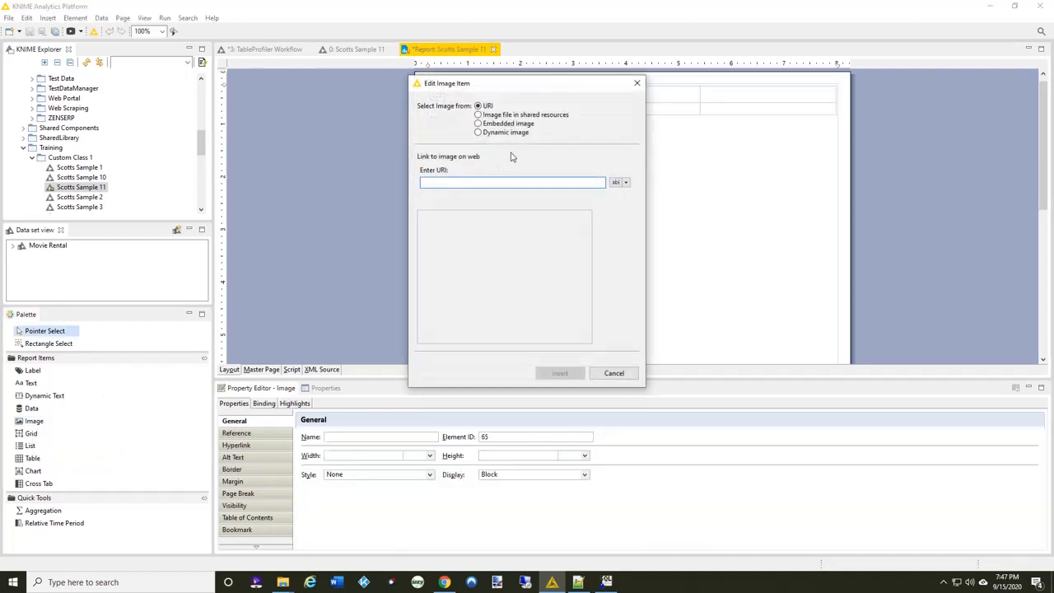
click(477, 124)
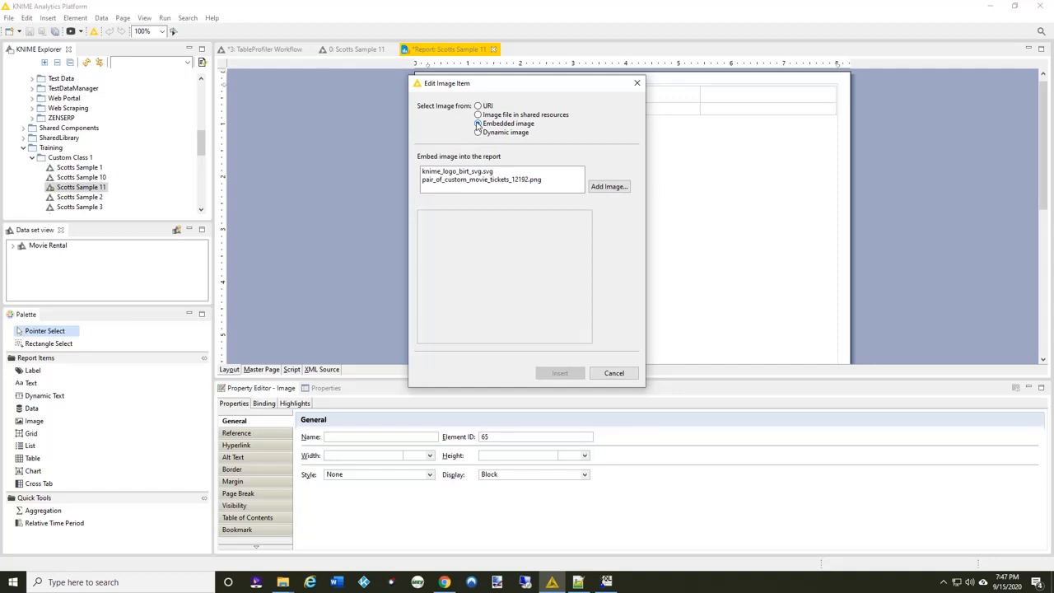
click(510, 181)
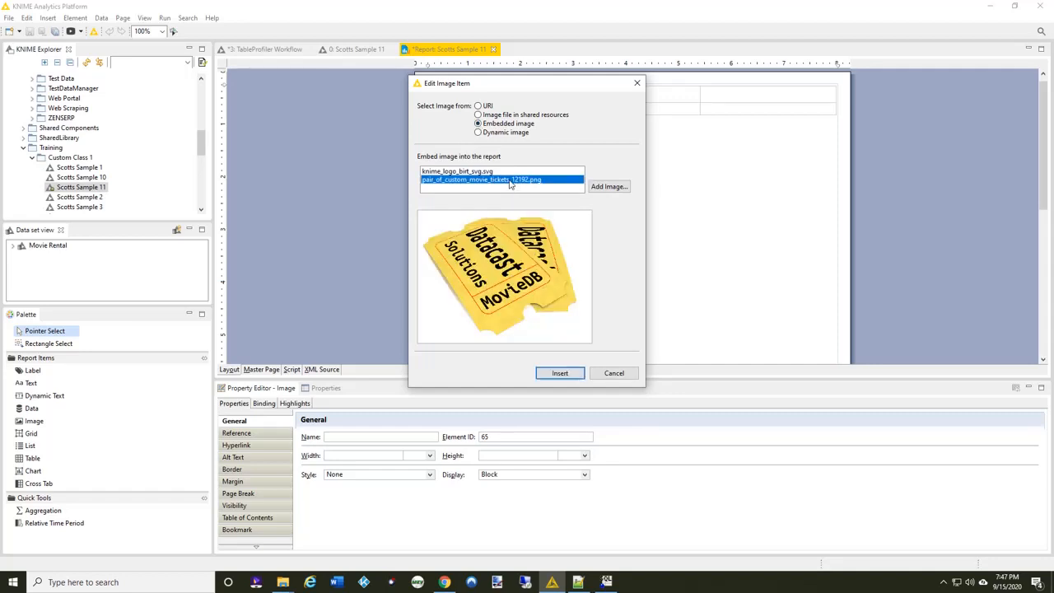
click(561, 376)
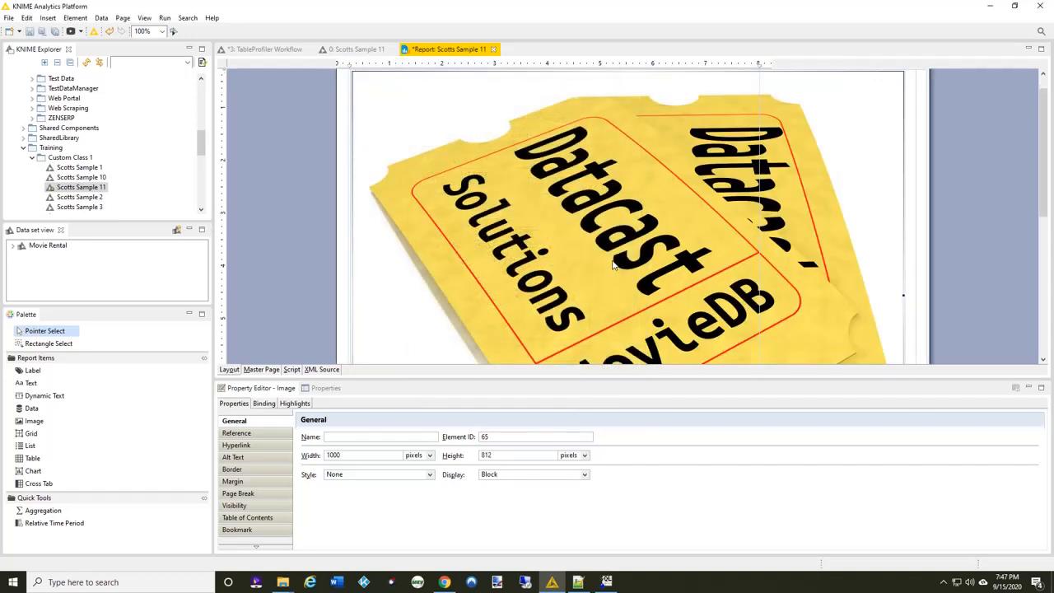
Shrink the movie ticket image to about 129 by 88 pixels so it fits in its grid cell
scroll(621, 217, down, 3)
scroll(622, 216, down, 2)
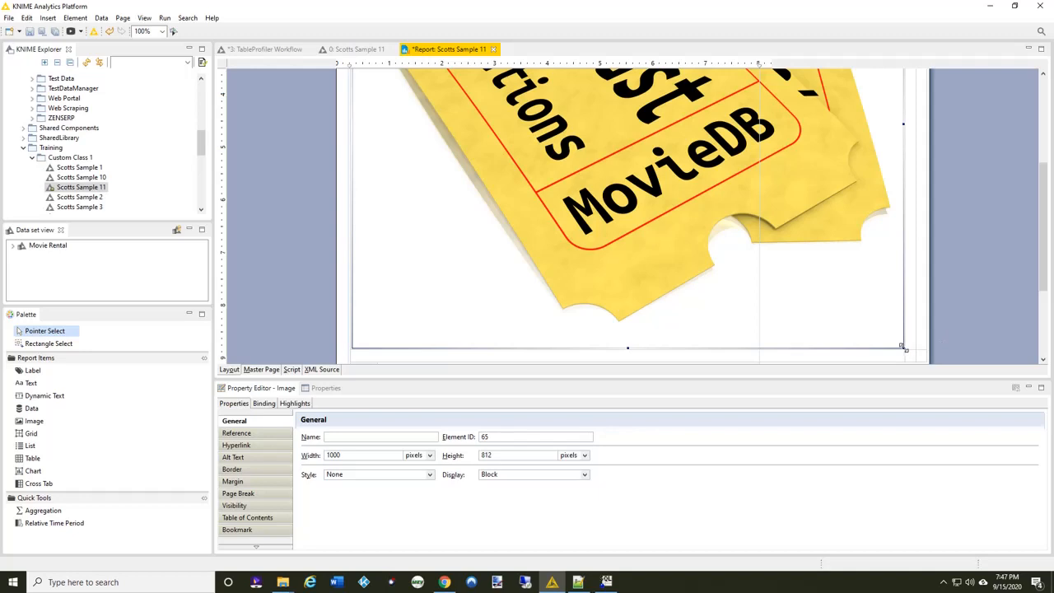
drag(905, 349, 671, 181)
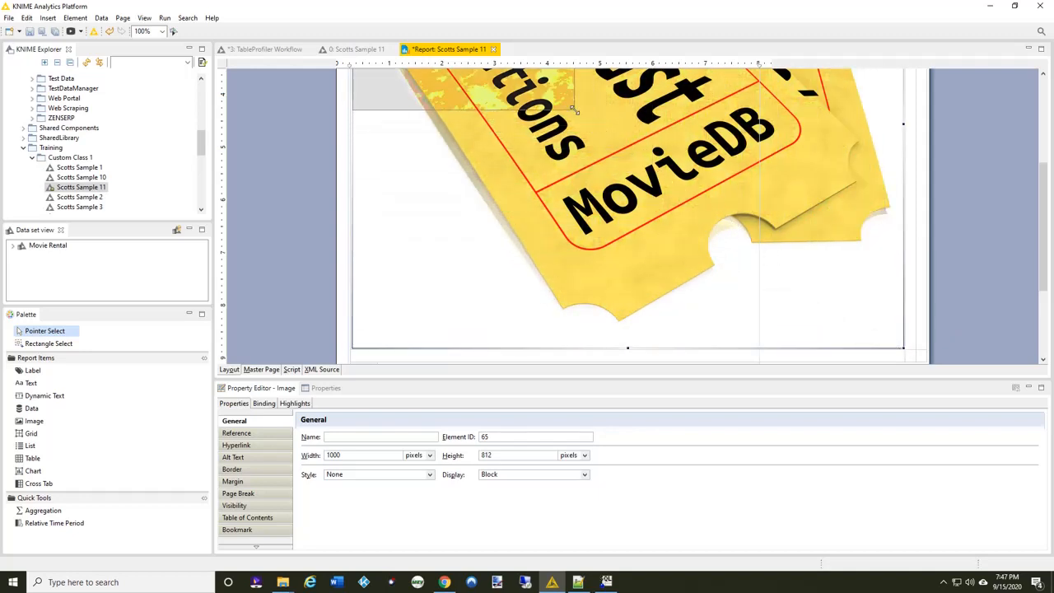
scroll(590, 207, up, 3)
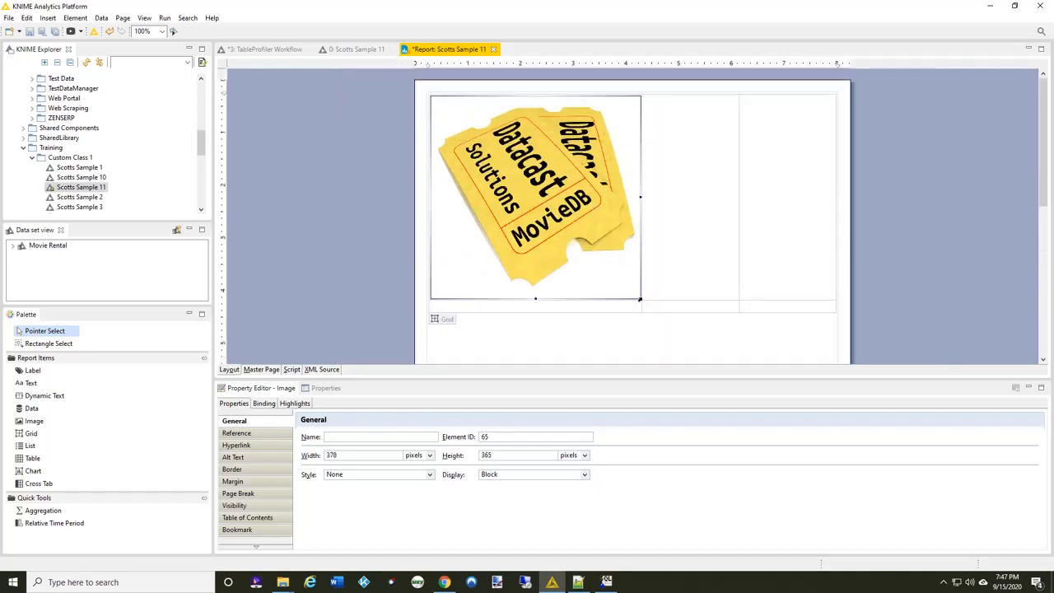
drag(639, 299, 504, 147)
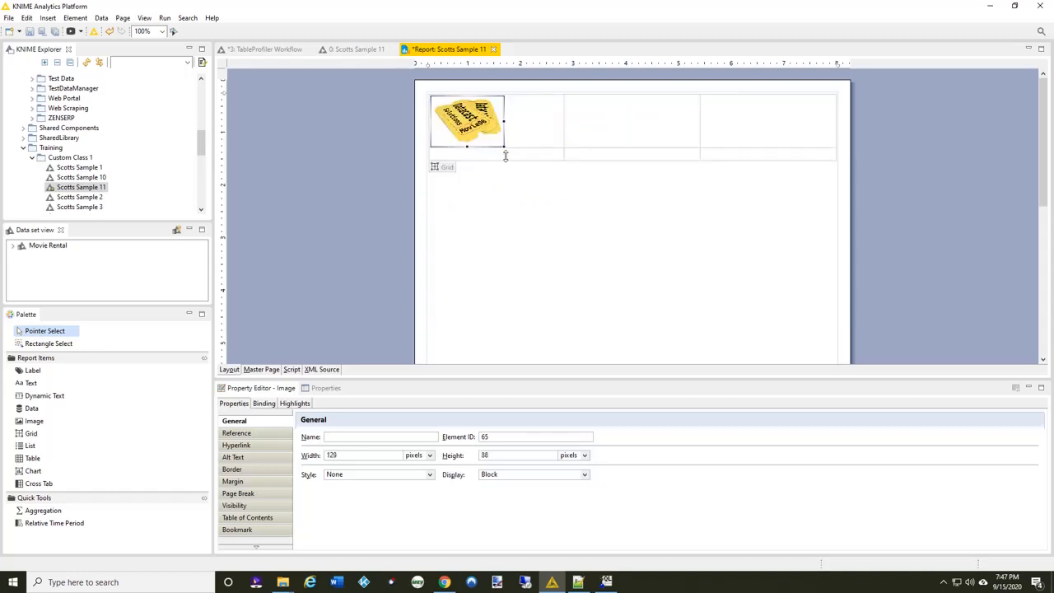
click(515, 202)
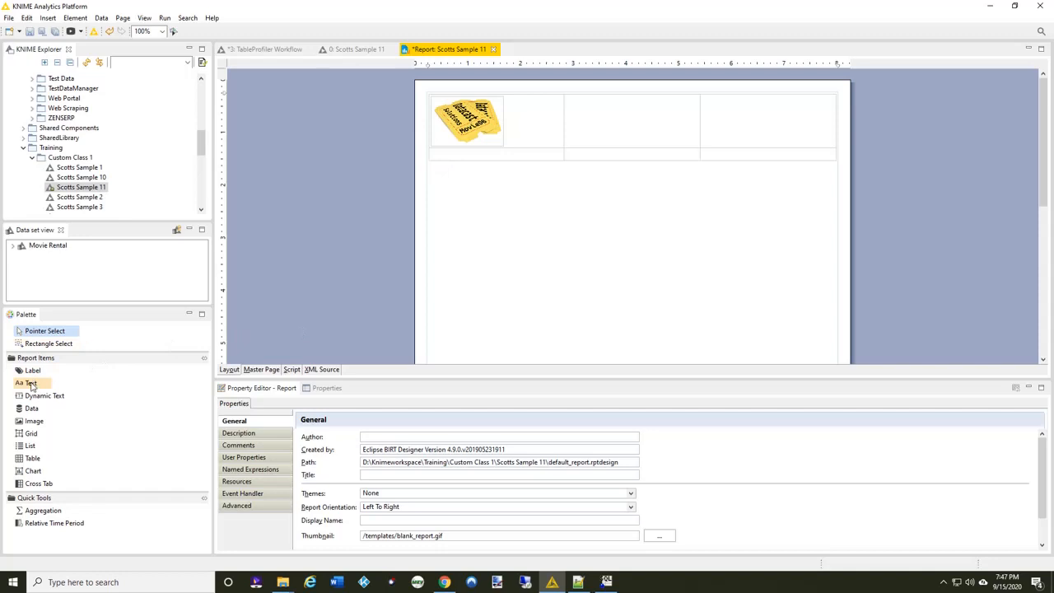
Add an HTML text item reading "Datacast Solutions Movie Rental Report" in bold italics to the last cell of the grid's top row
drag(31, 384, 744, 124)
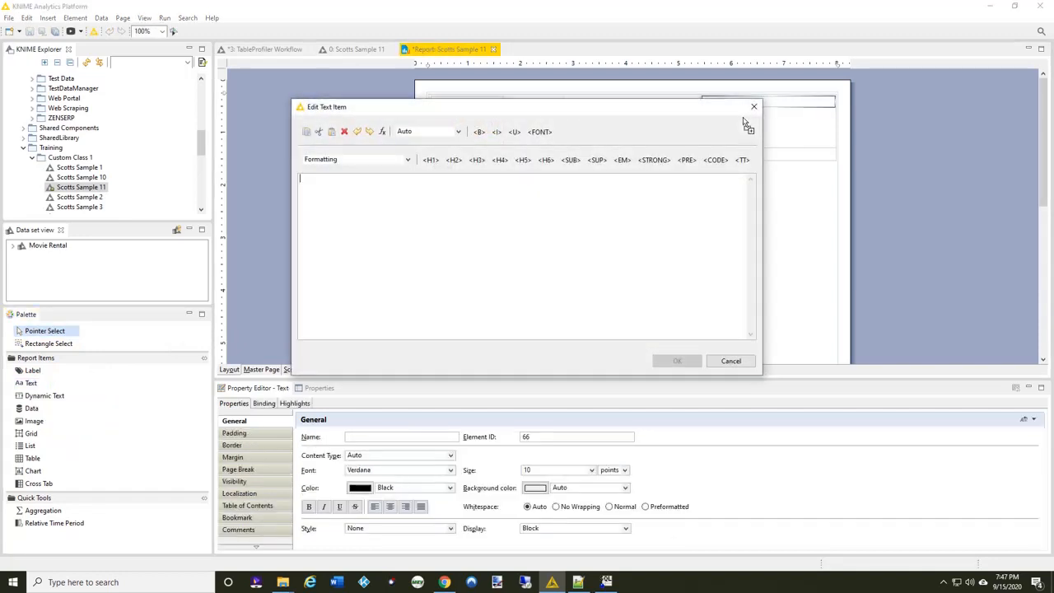
click(457, 132)
click(416, 149)
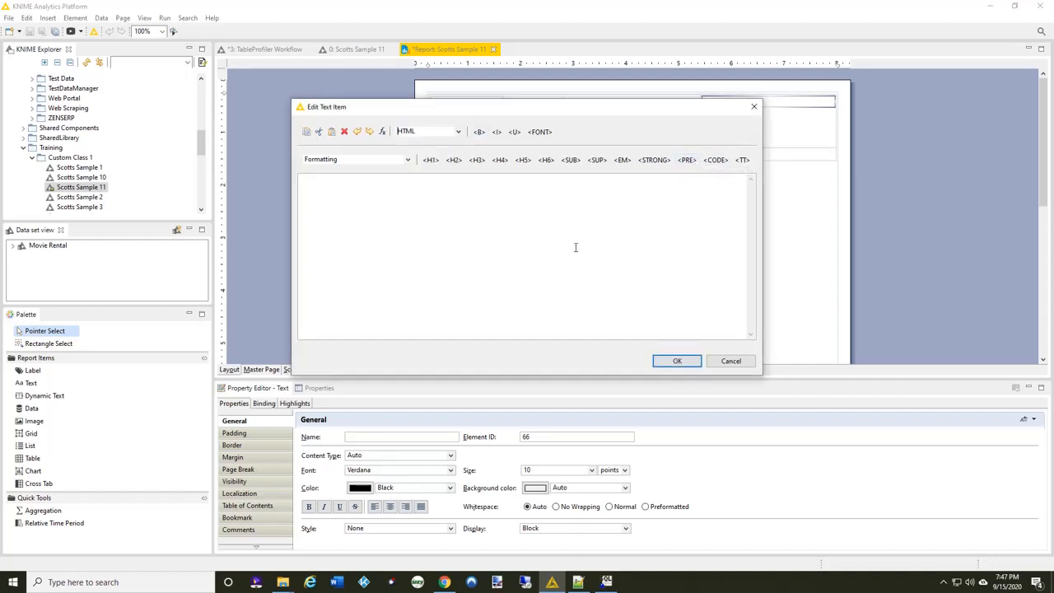
click(479, 131)
click(497, 132)
text(Datacast Solutions Movie Rental Report)
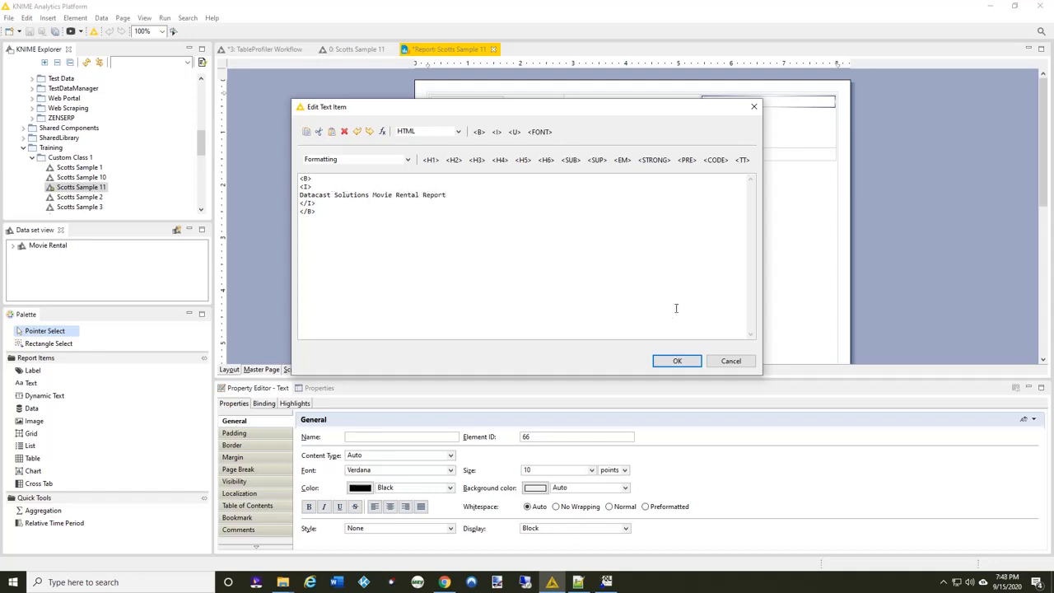
click(677, 361)
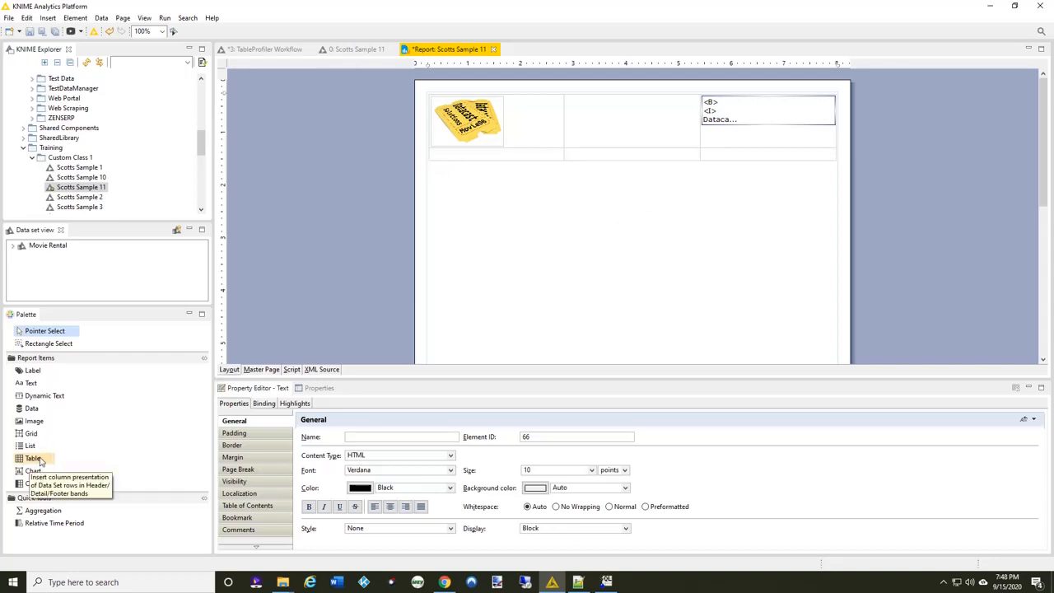
Add a Movie Rental data set table below the grid, binding customer_id, firstname, lastname, movie_title, rental_date and return_date
click(51, 251)
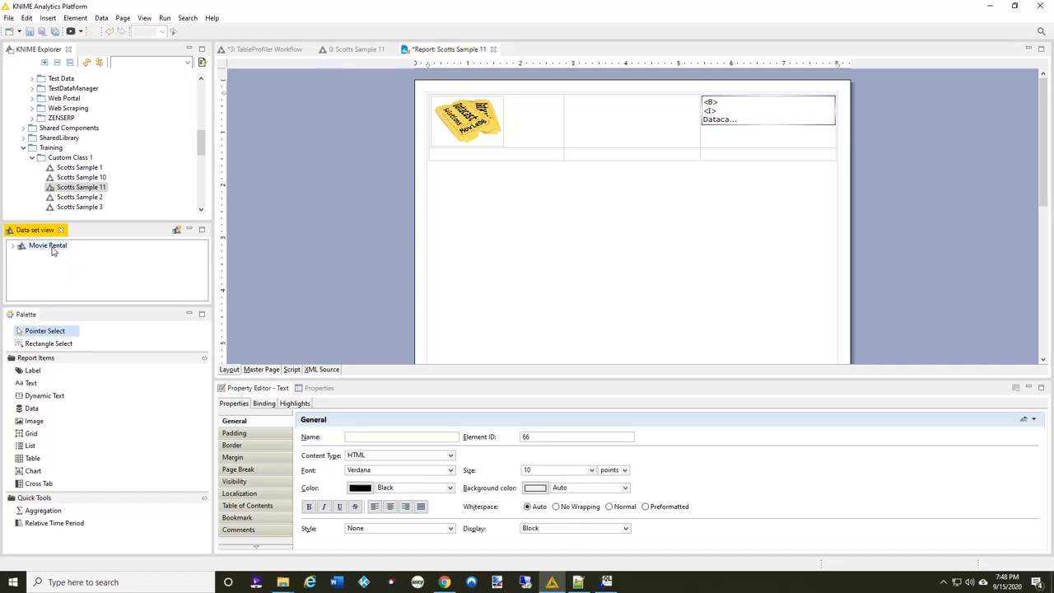
drag(52, 251, 504, 188)
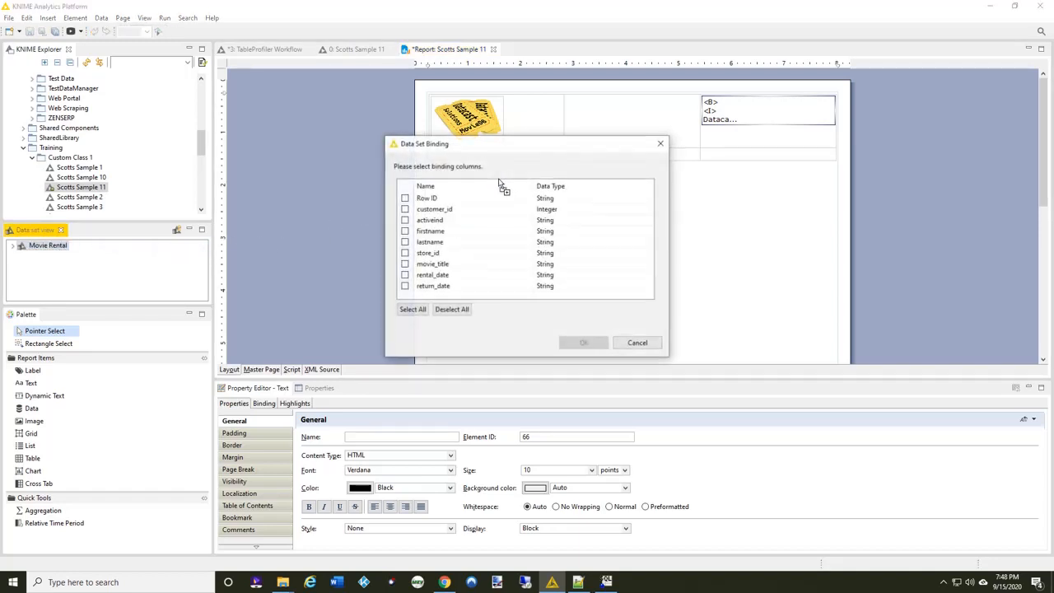
click(404, 209)
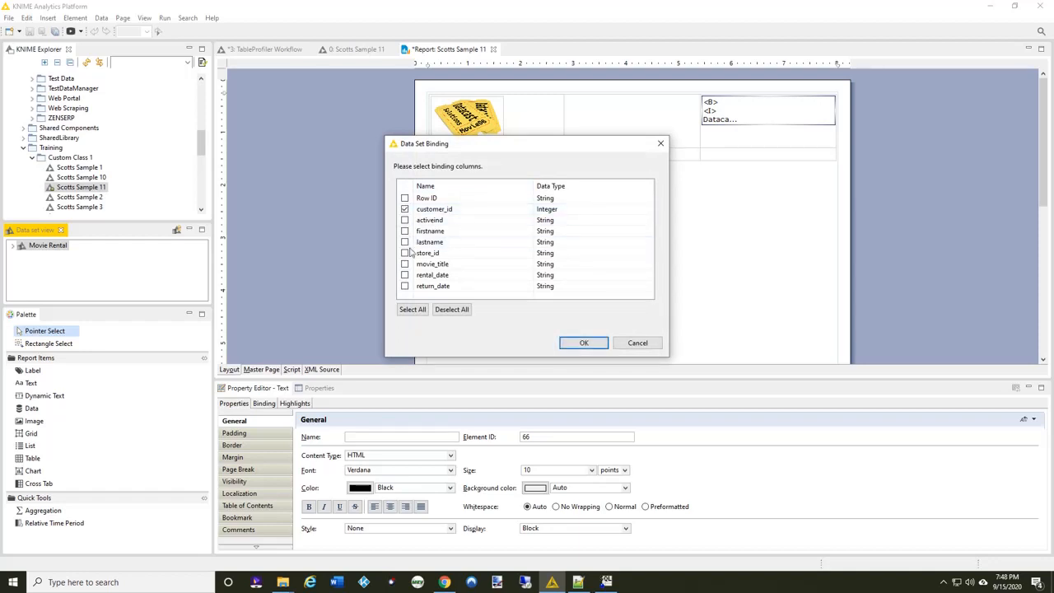
click(404, 231)
click(404, 242)
click(404, 275)
click(404, 264)
click(405, 287)
click(585, 343)
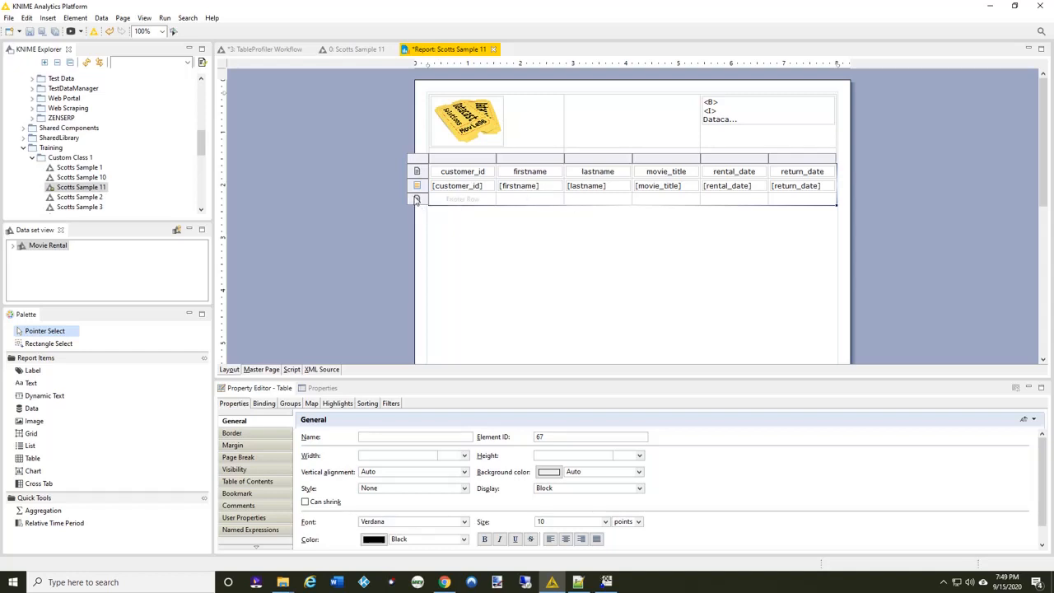
click(540, 252)
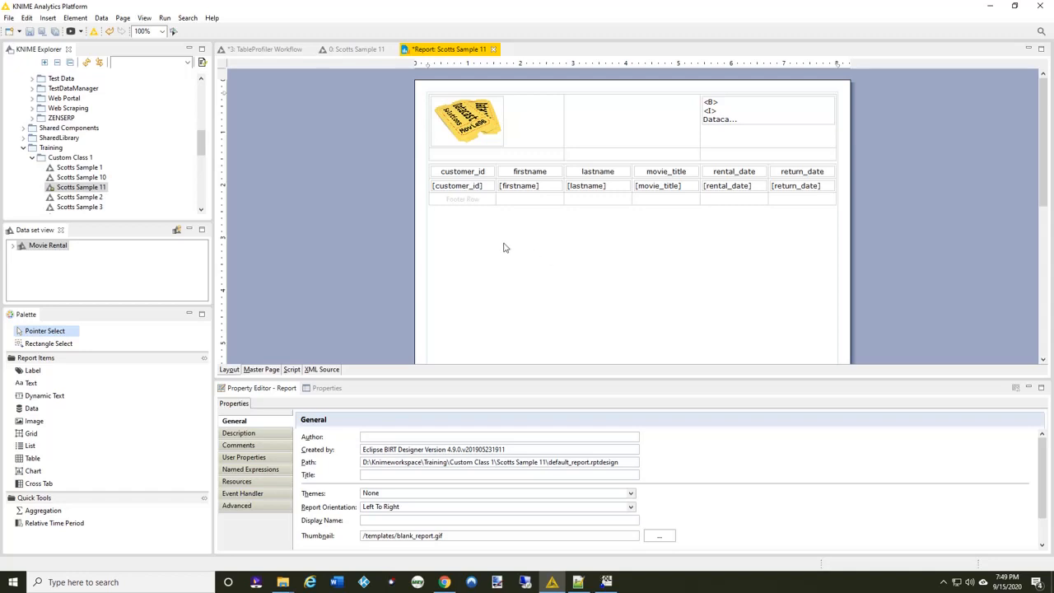
click(81, 32)
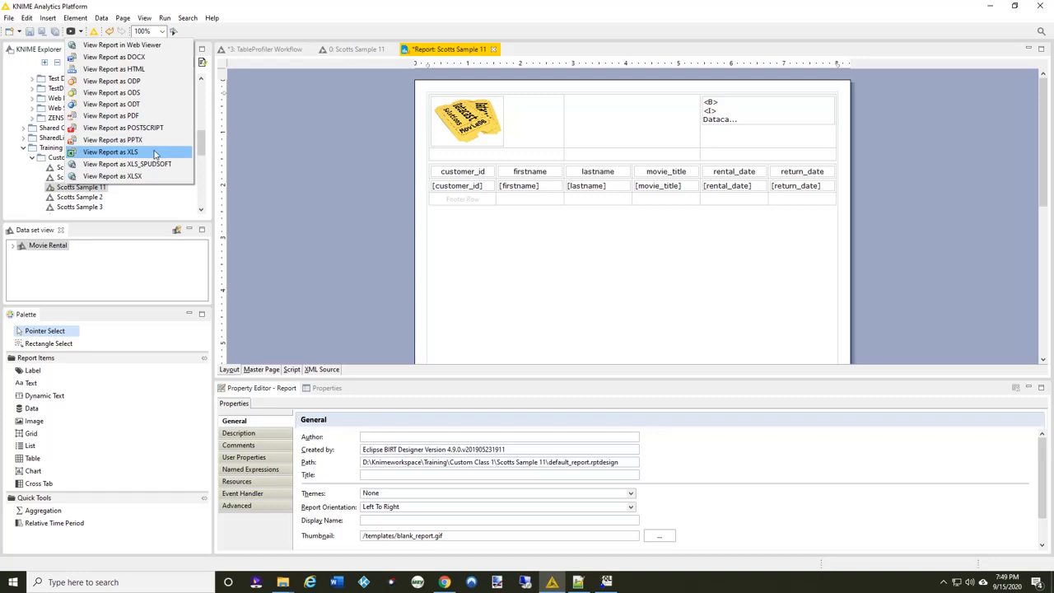
click(300, 150)
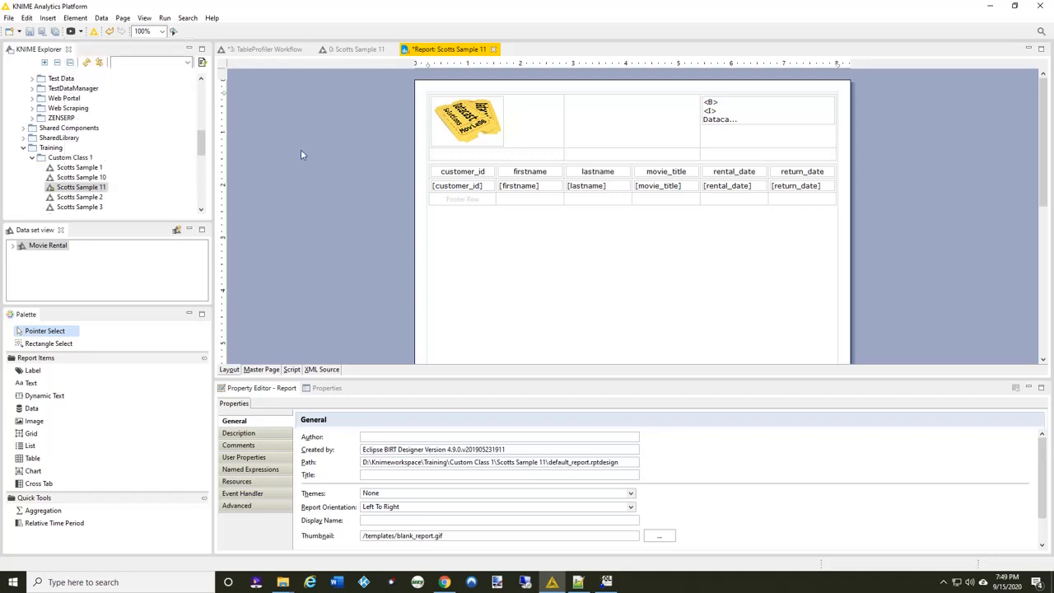
Preview the report in the web viewer to check the logo, title and rental table, and close the preview
click(71, 32)
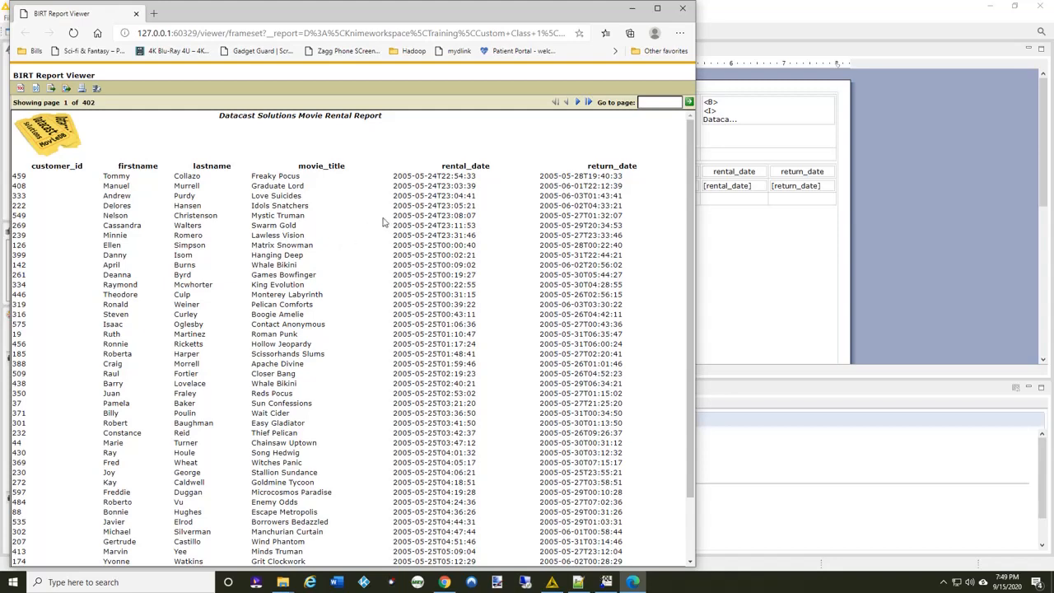
click(683, 11)
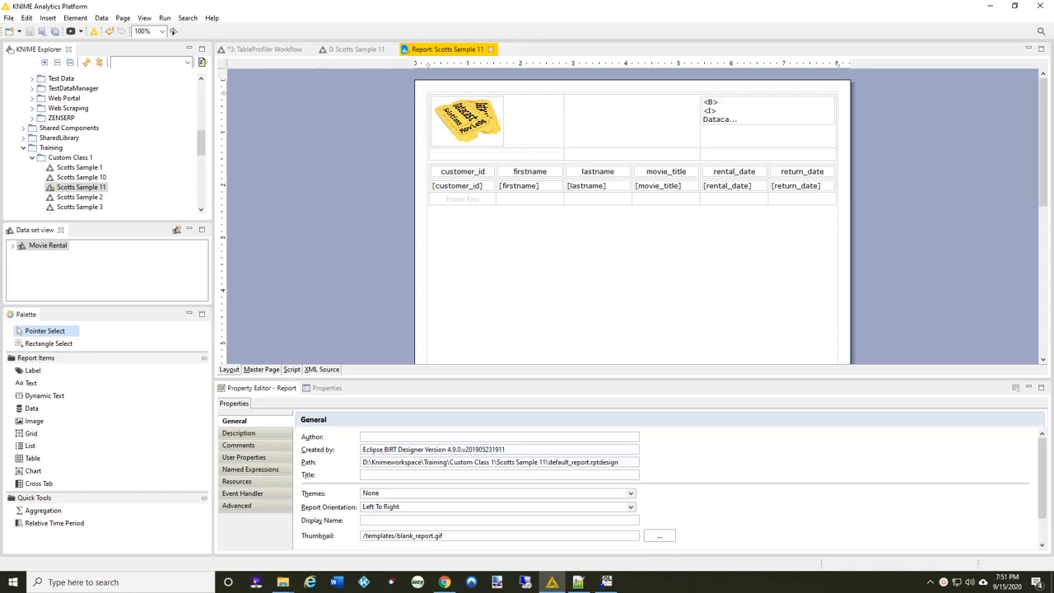
Insert a group named Customer ID on the table's detail row, grouping the rentals on customer_id
mouse_move(437, 204)
click(441, 213)
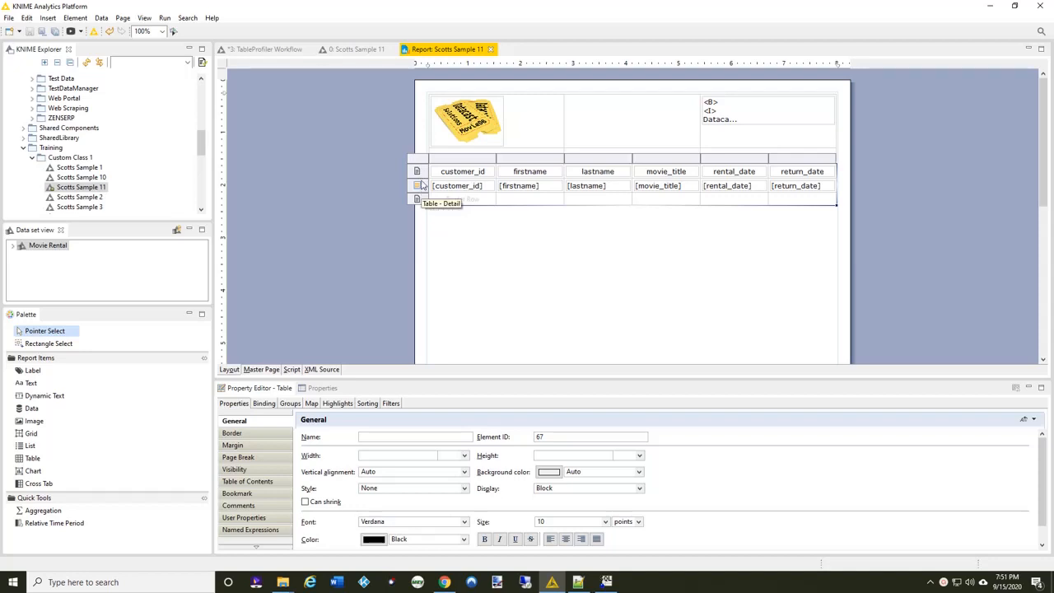
right_click(422, 187)
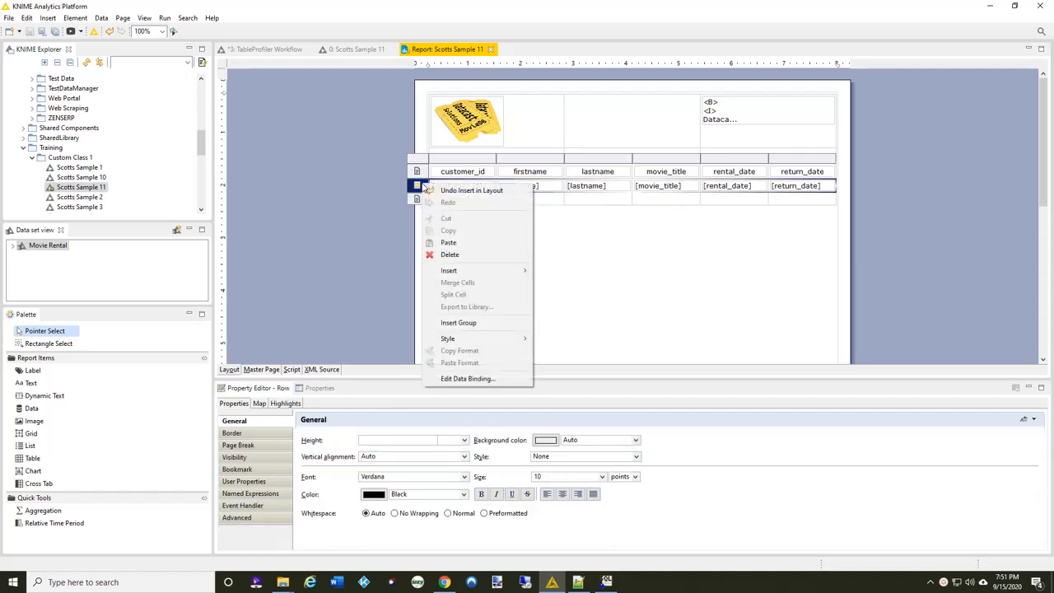
click(461, 323)
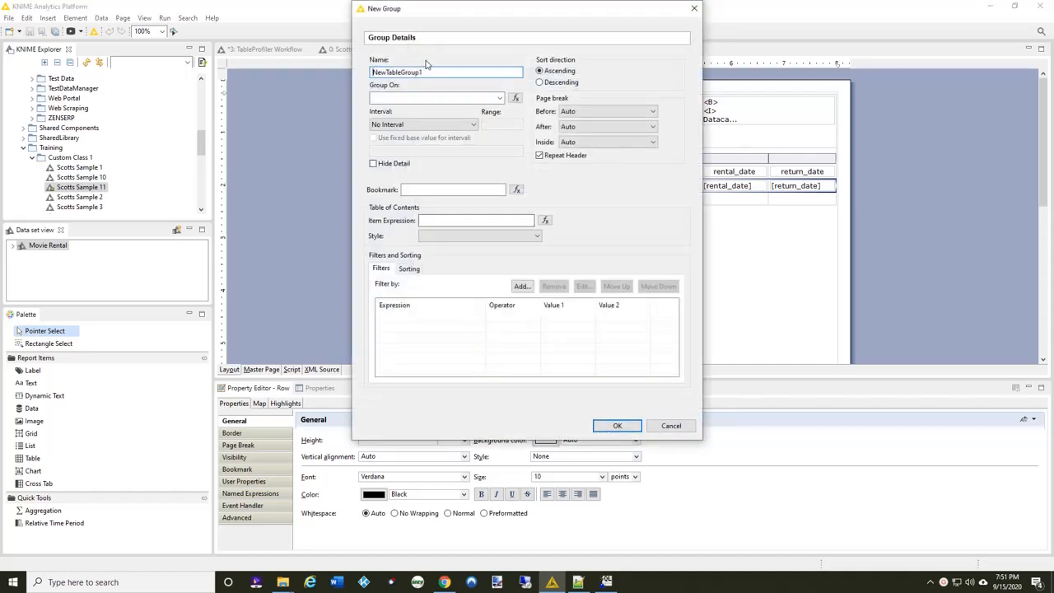
double_click(436, 71)
text(Cusat)
key(BackSpace)
text(tomer ID)
click(499, 98)
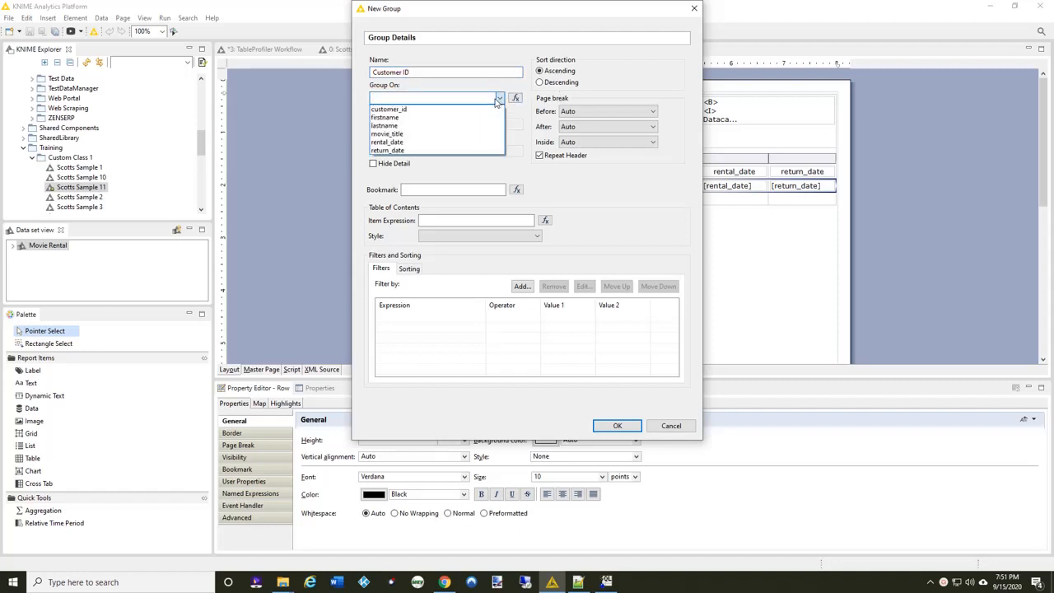
click(404, 112)
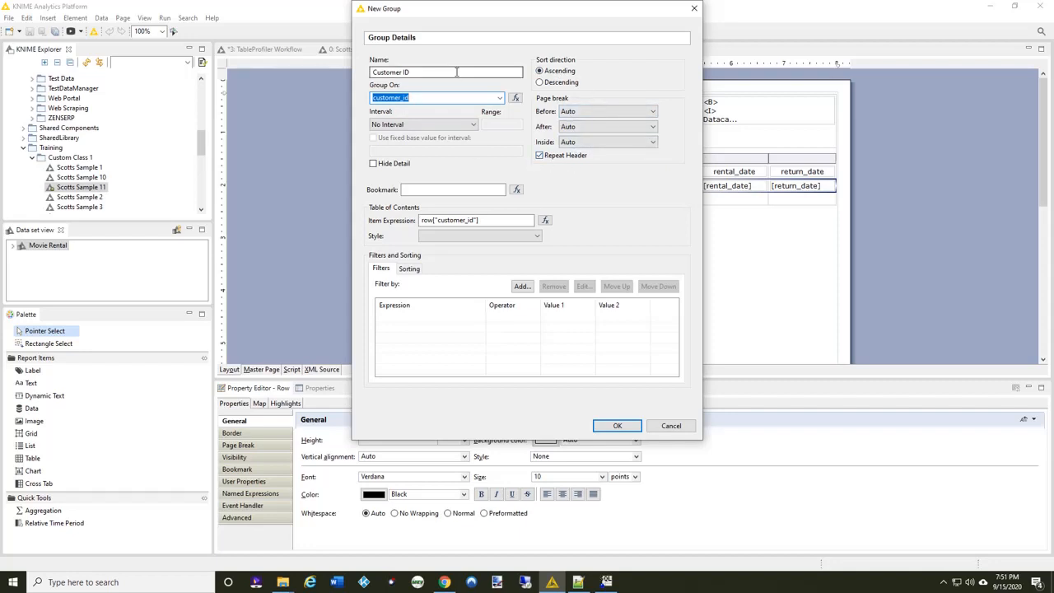
click(618, 427)
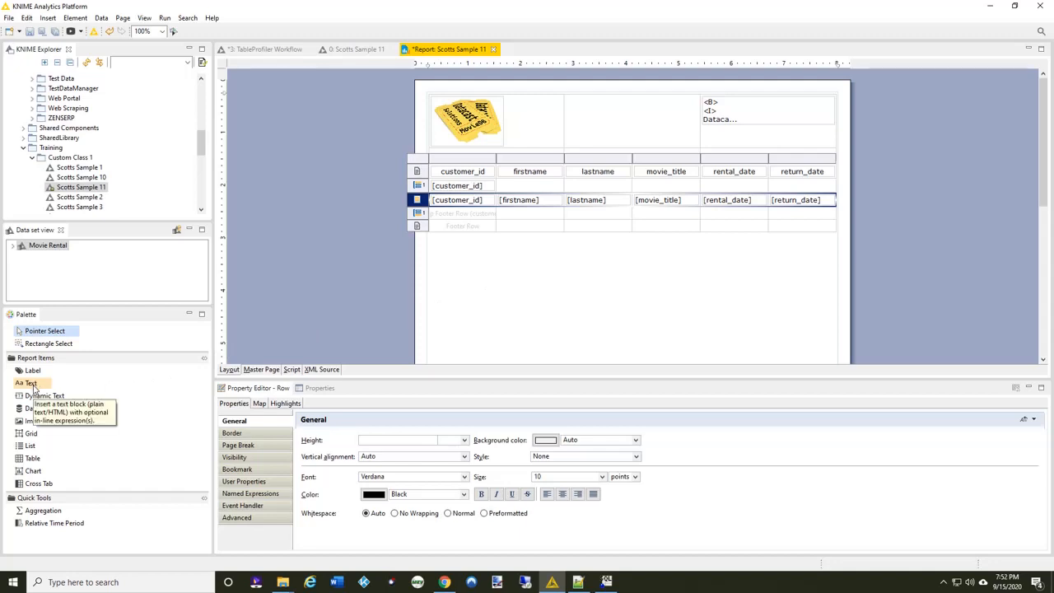
Add an HTML text item reading "Total Movies Rented" in bold italics to the first cell of the group footer row
drag(33, 385, 469, 215)
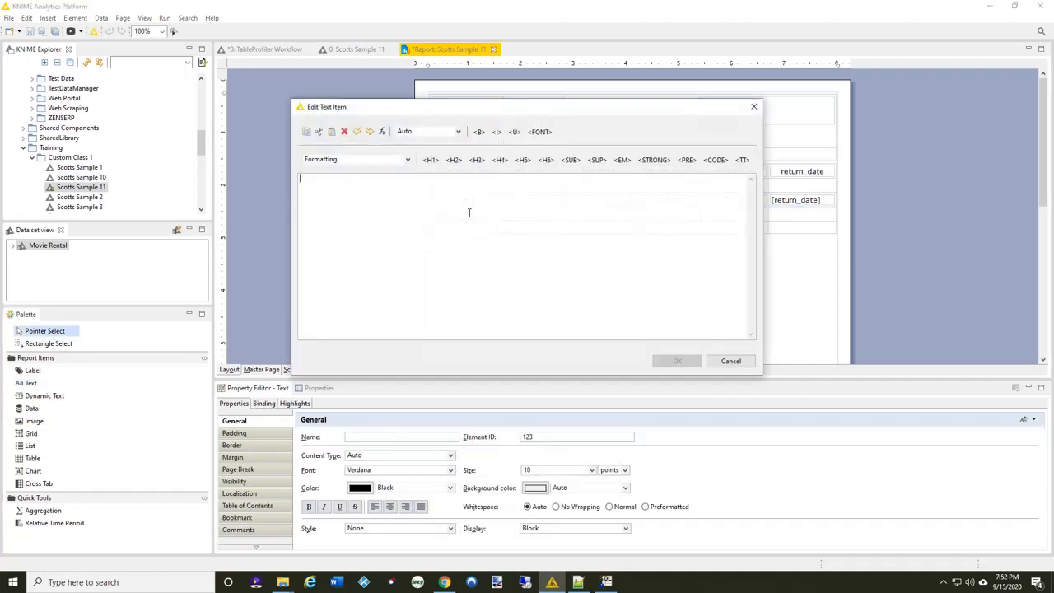
click(459, 134)
click(407, 149)
click(480, 132)
click(496, 132)
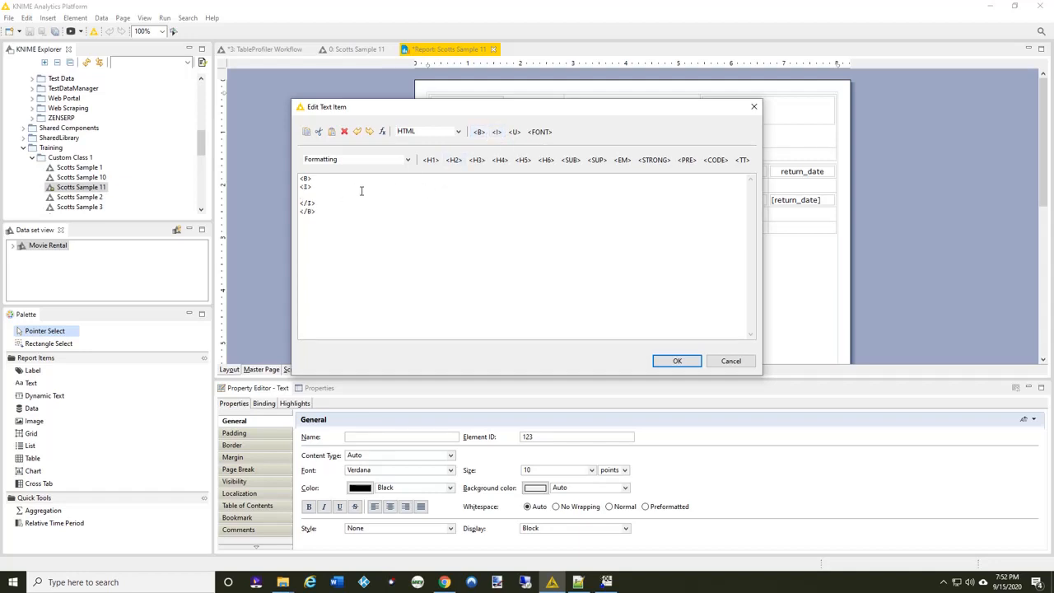
text(Total Movies Rented)
click(677, 360)
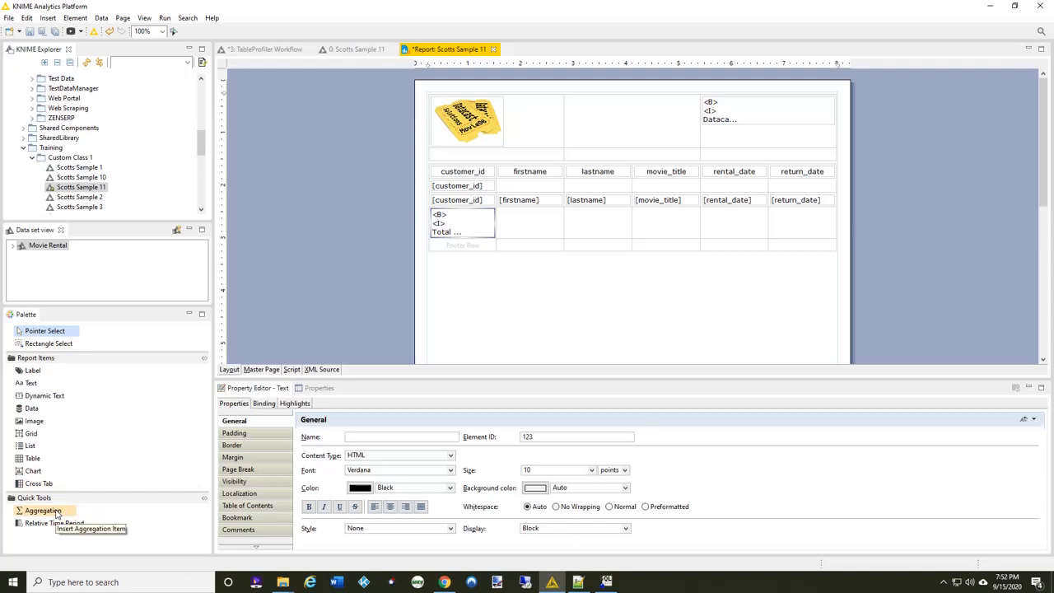
Add an aggregation beside the Total Movies Rented text that applies COUNT to movie_title on the Customer ID group
drag(59, 512, 545, 228)
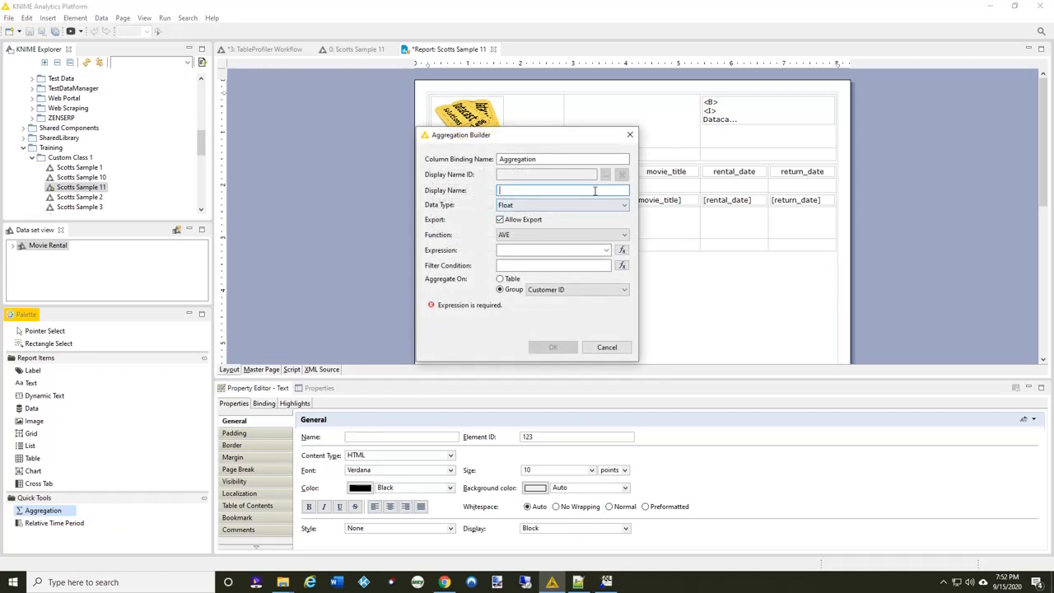
click(624, 236)
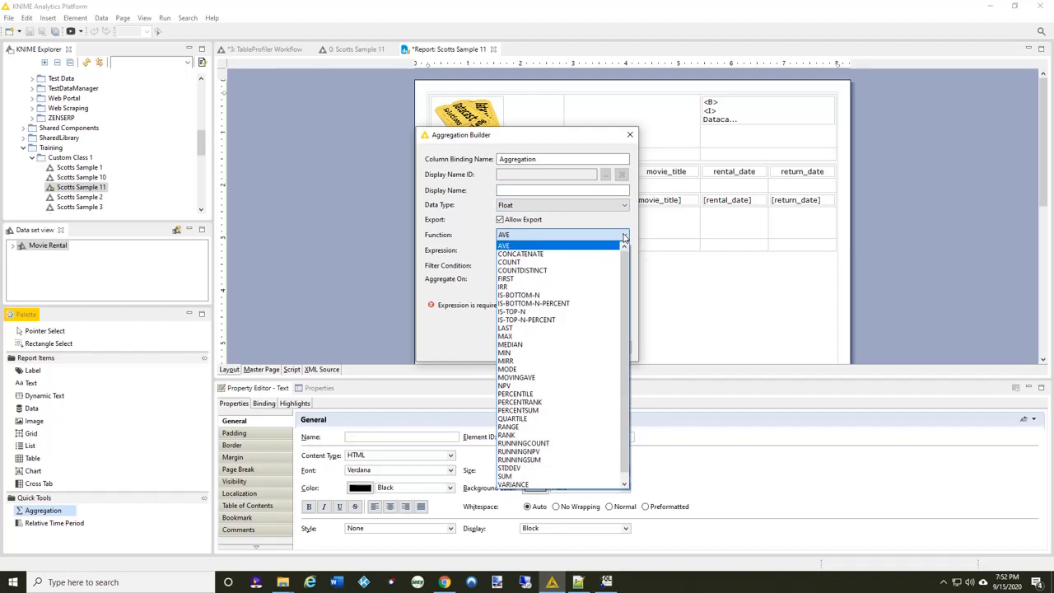
click(523, 262)
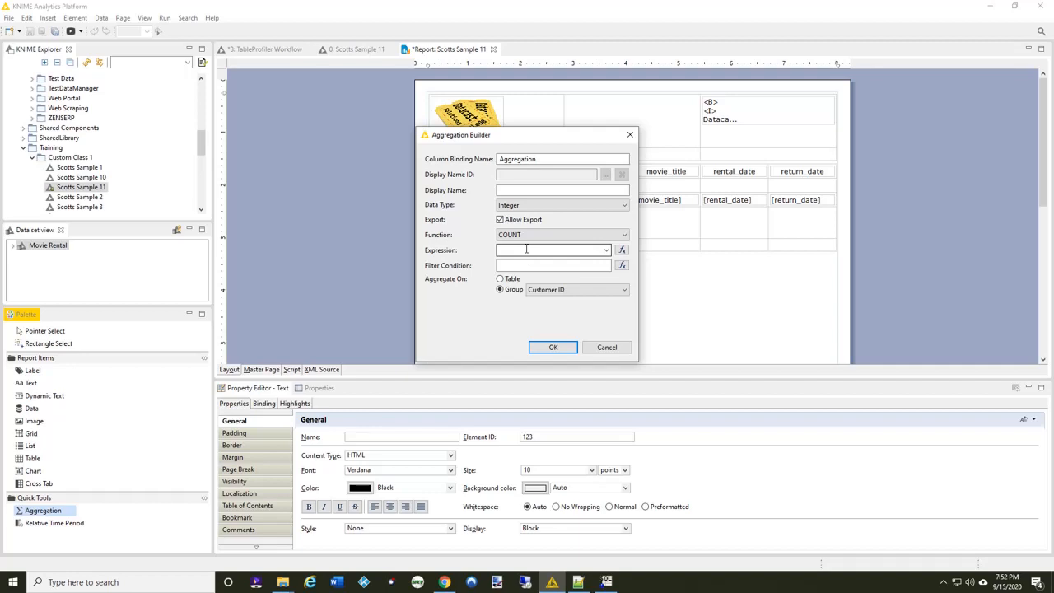
click(605, 251)
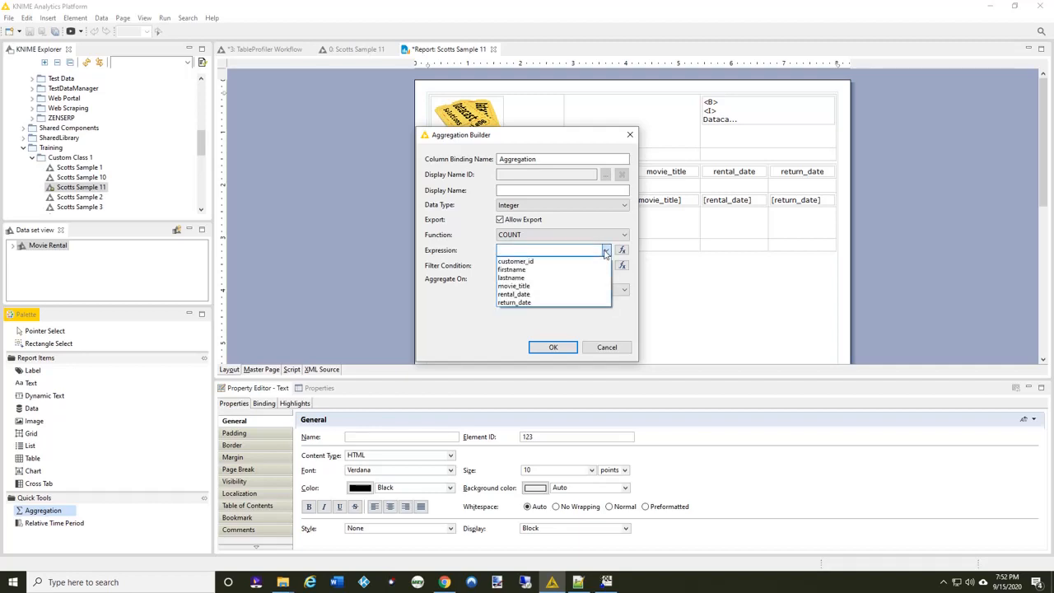
click(531, 286)
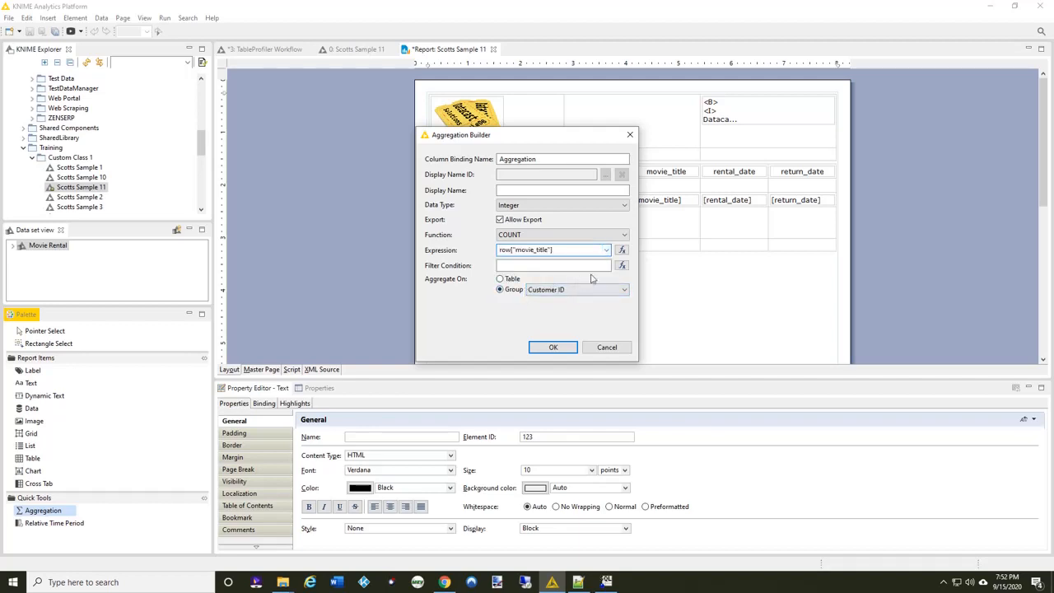
click(557, 349)
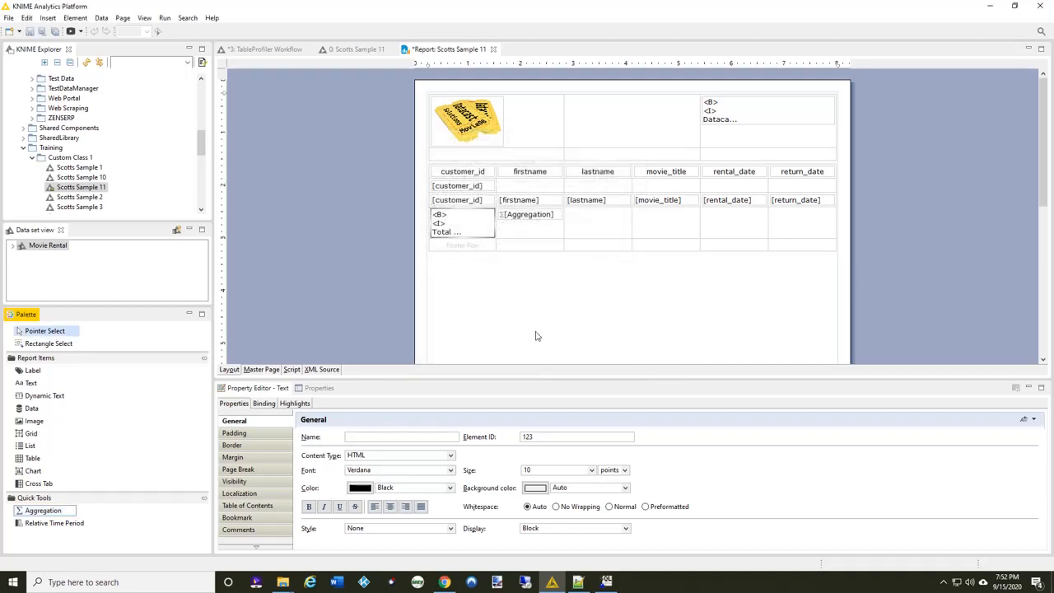
Preview the report to check the customer grouping and the movie totals, and close the preview
click(338, 320)
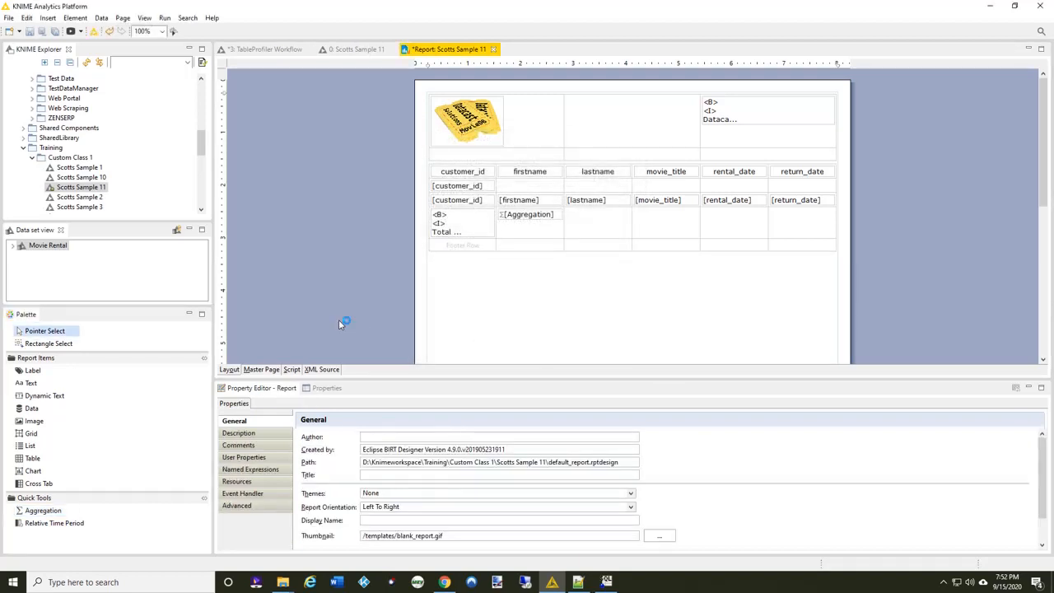
click(71, 33)
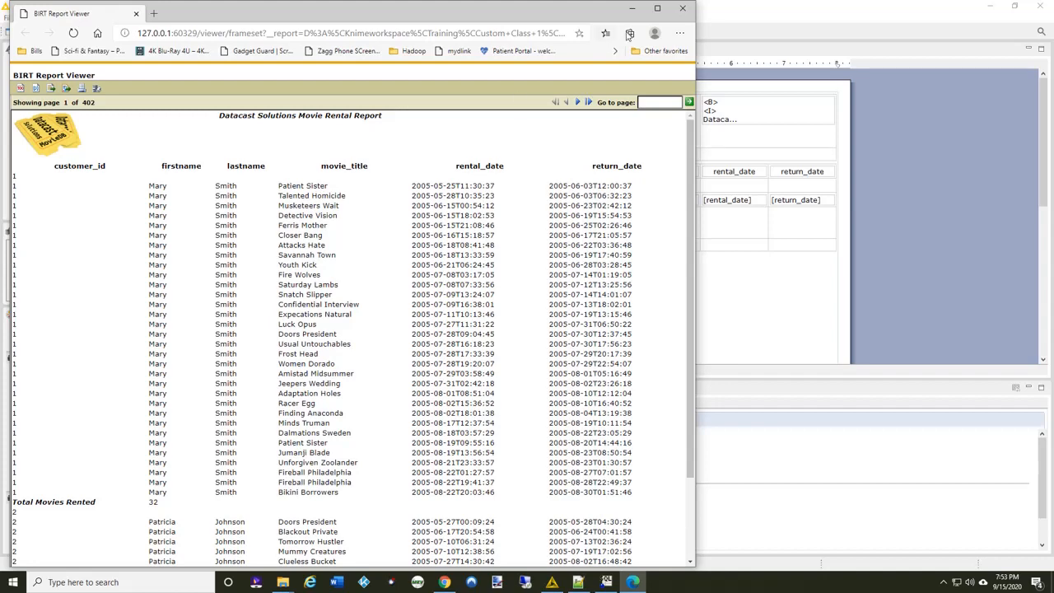
click(682, 8)
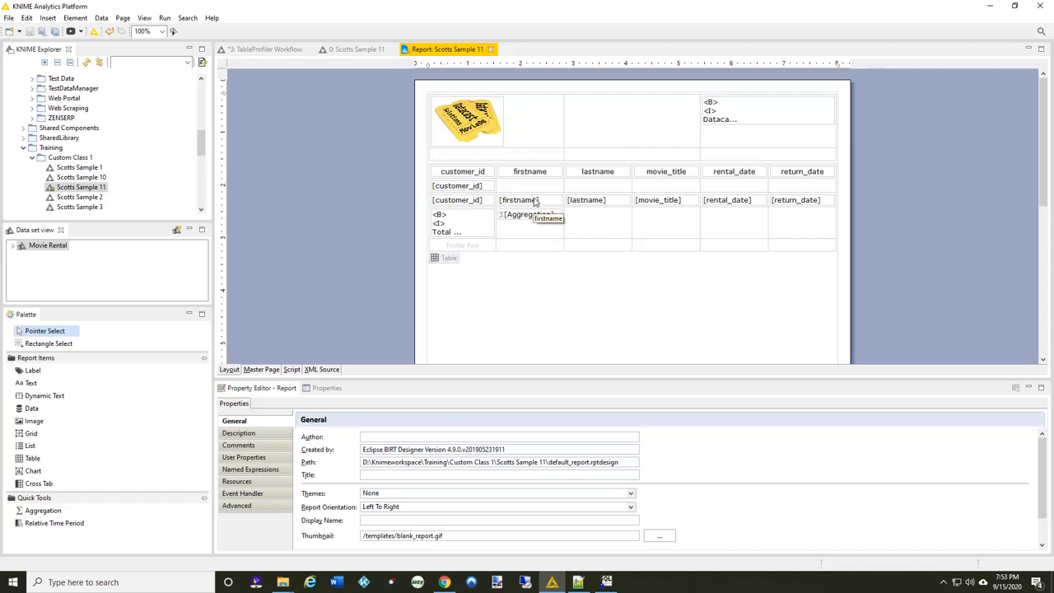
Move the firstname and lastname fields from the detail row to the group header row and delete the detail row's customer_id field
drag(535, 202, 531, 187)
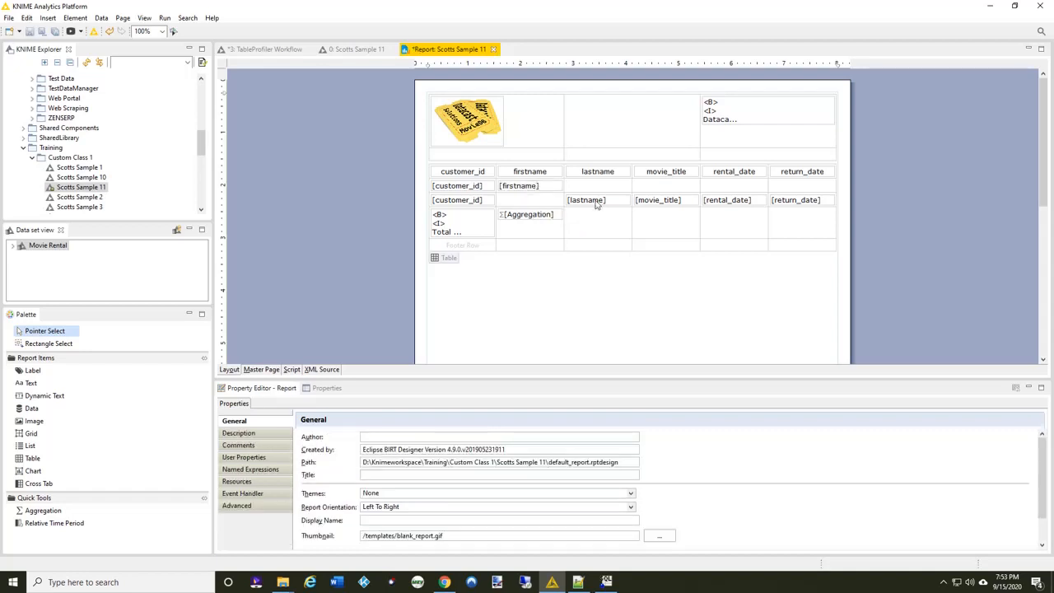
drag(599, 202, 597, 187)
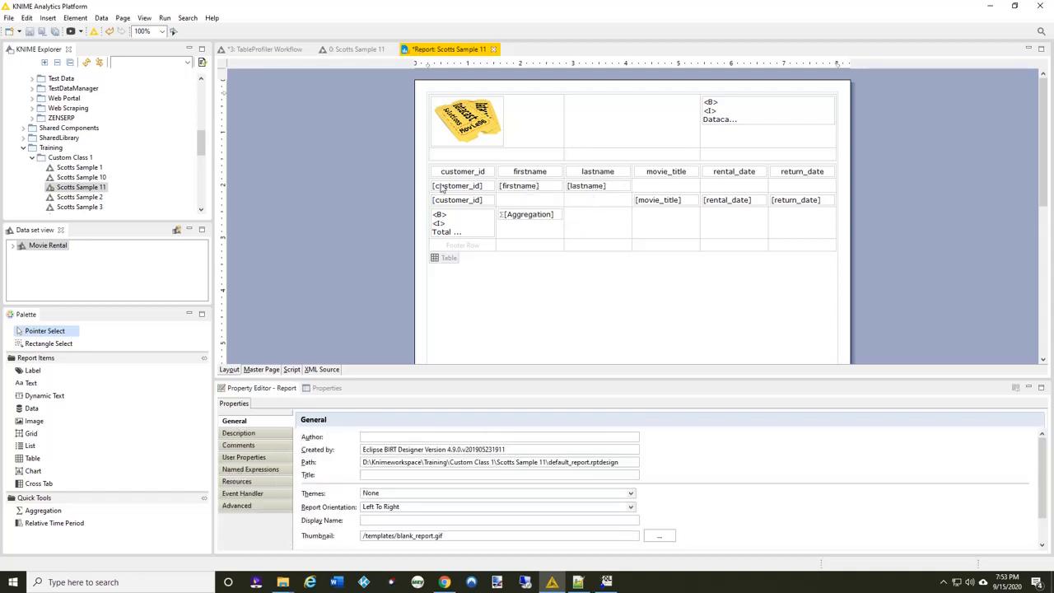
click(437, 258)
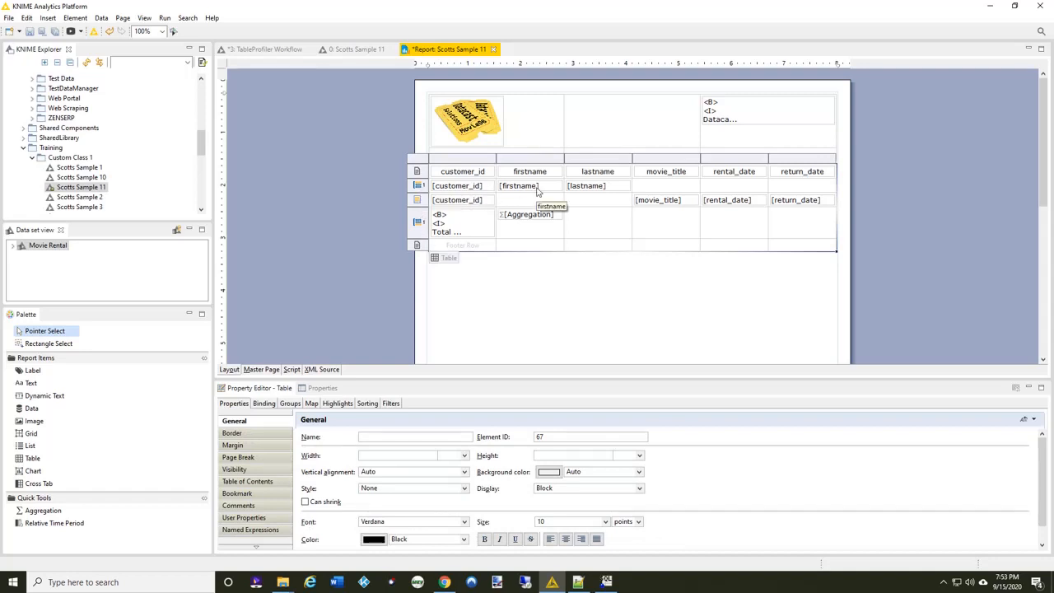
click(475, 201)
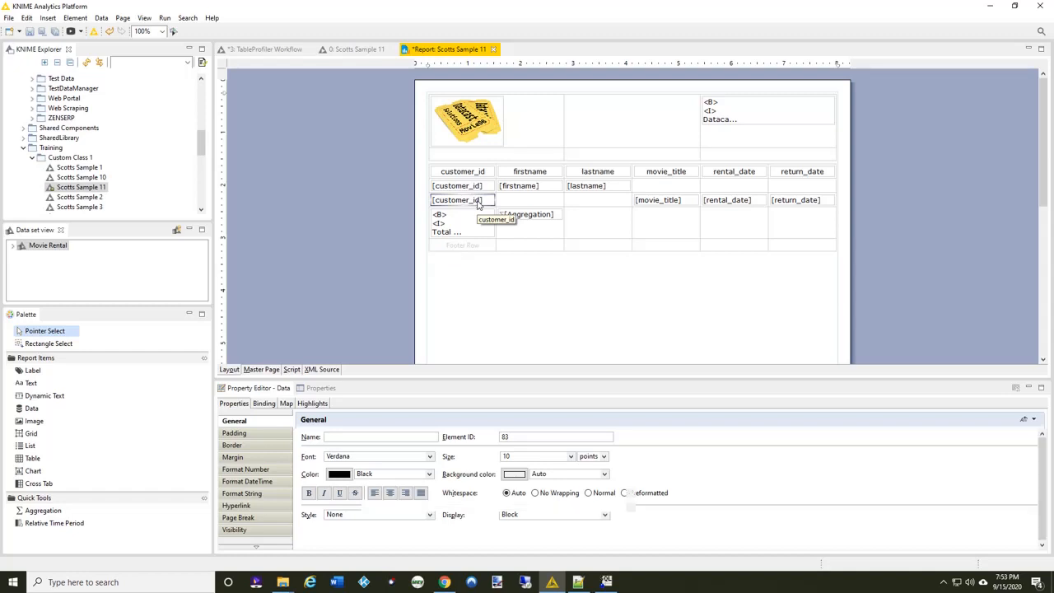
key(Delete)
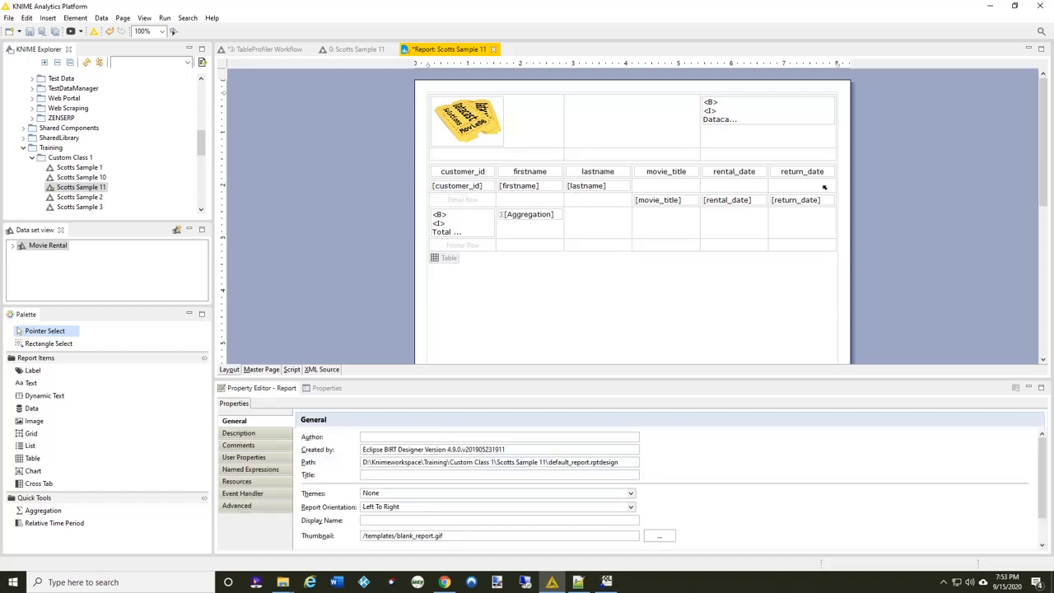
Preview the report to check the customer details in the group header row, and close the preview
click(71, 32)
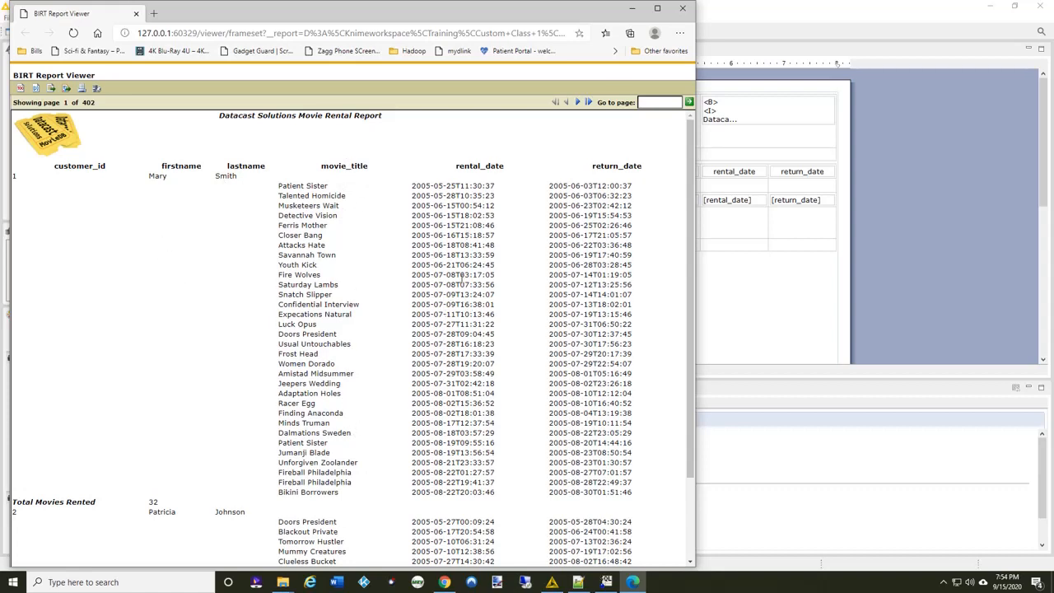
click(682, 10)
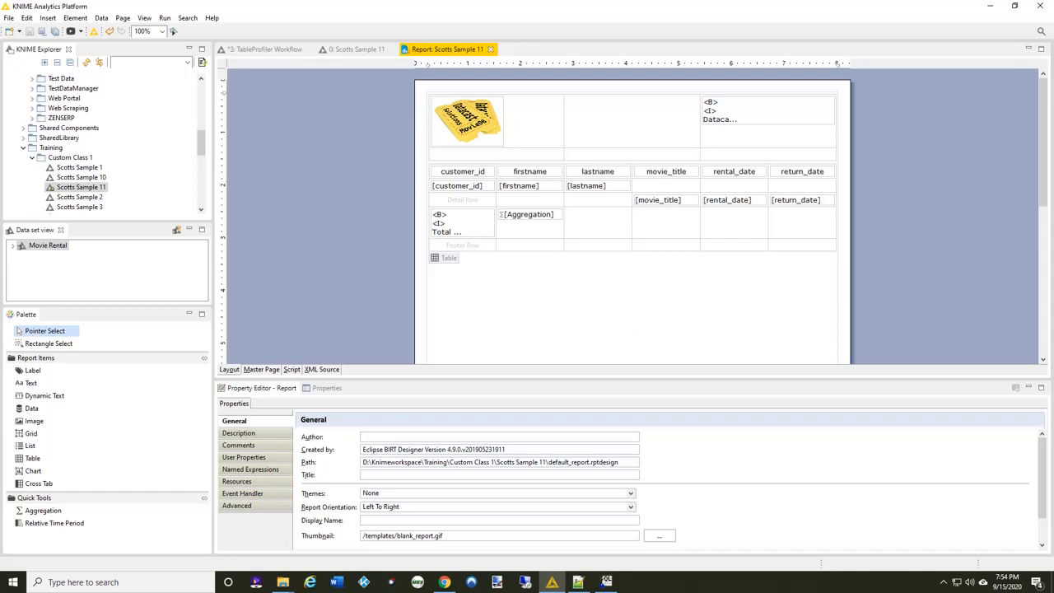
Try an Aqua background color on the whole table and reset it to Auto
click(447, 262)
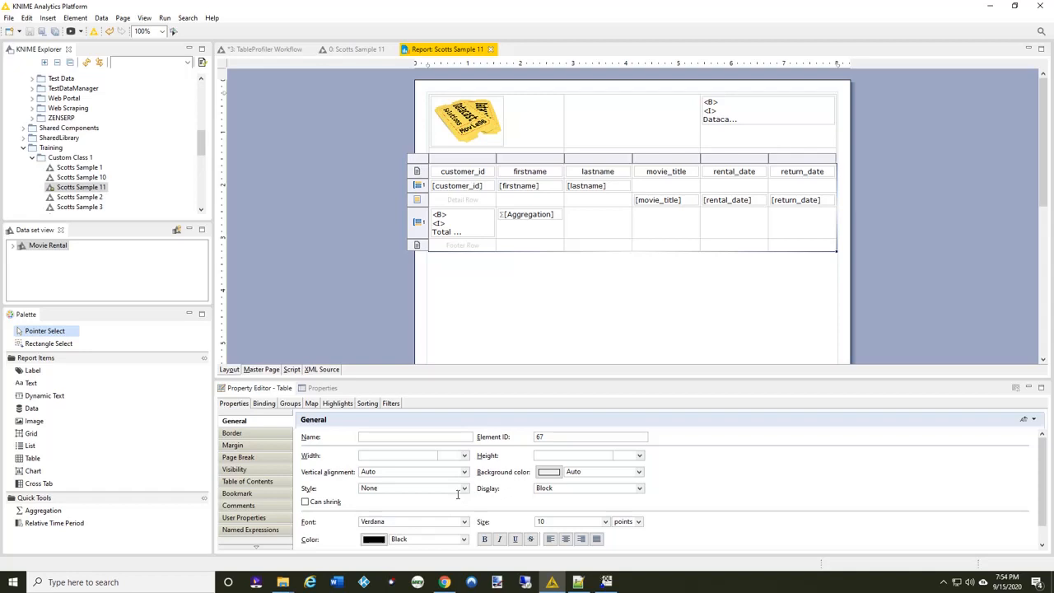
click(641, 473)
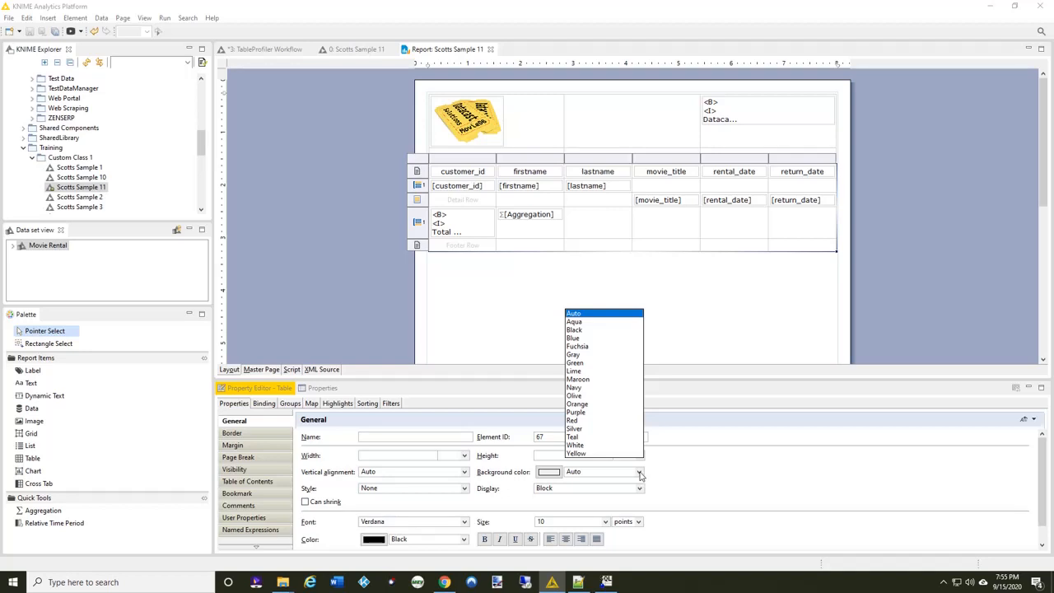
click(576, 323)
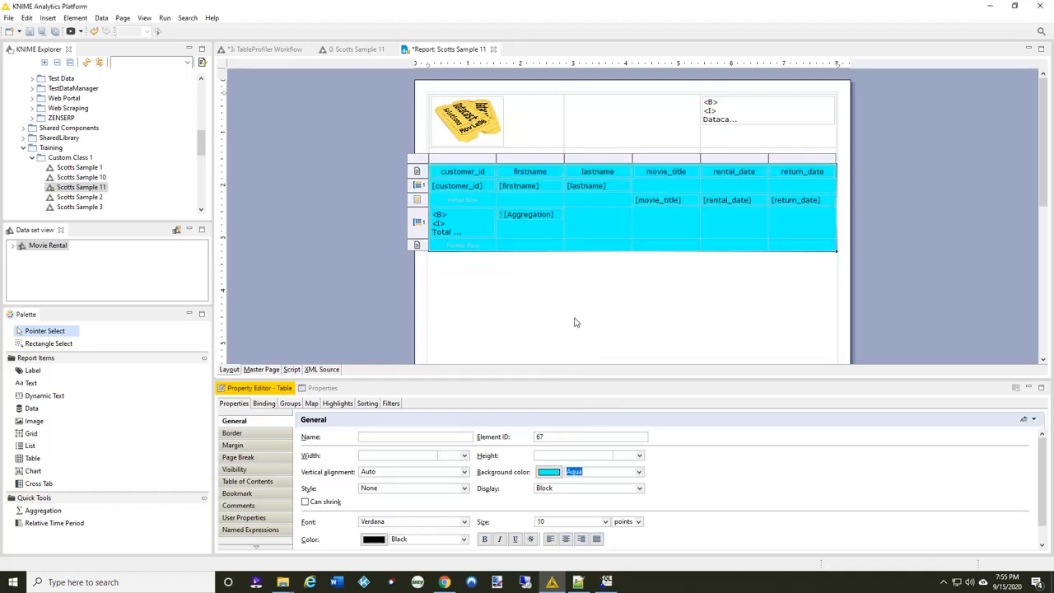
click(638, 472)
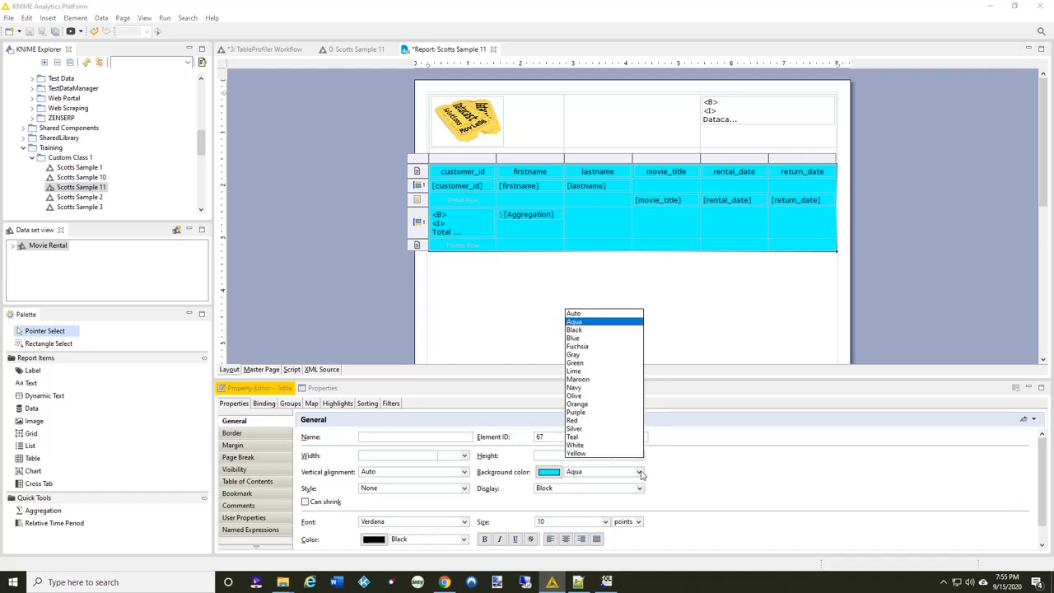
click(581, 318)
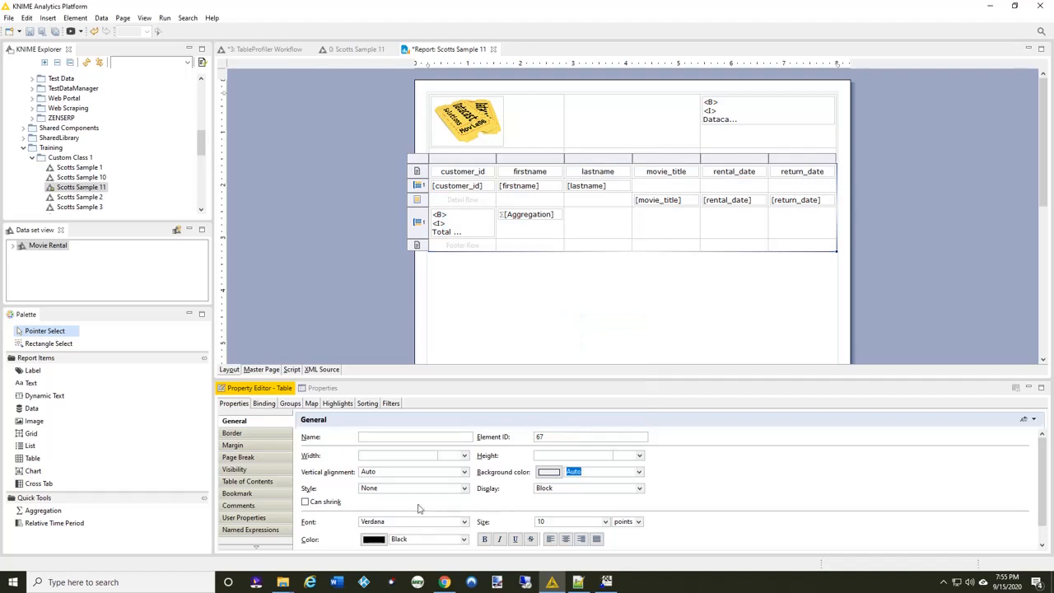
Set the font of the whole rental table to Arial
click(465, 522)
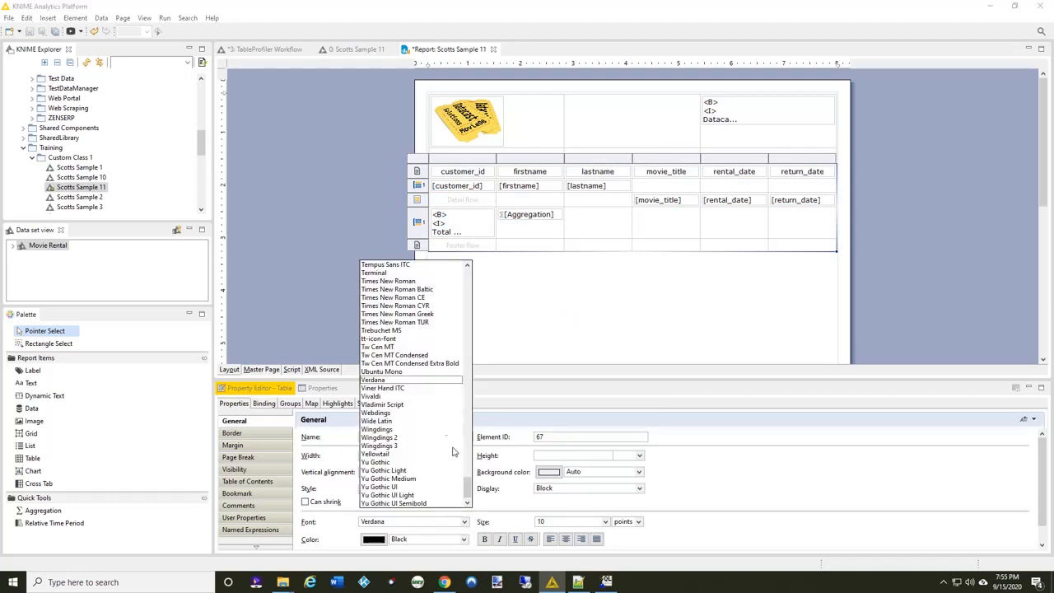
drag(467, 488, 459, 318)
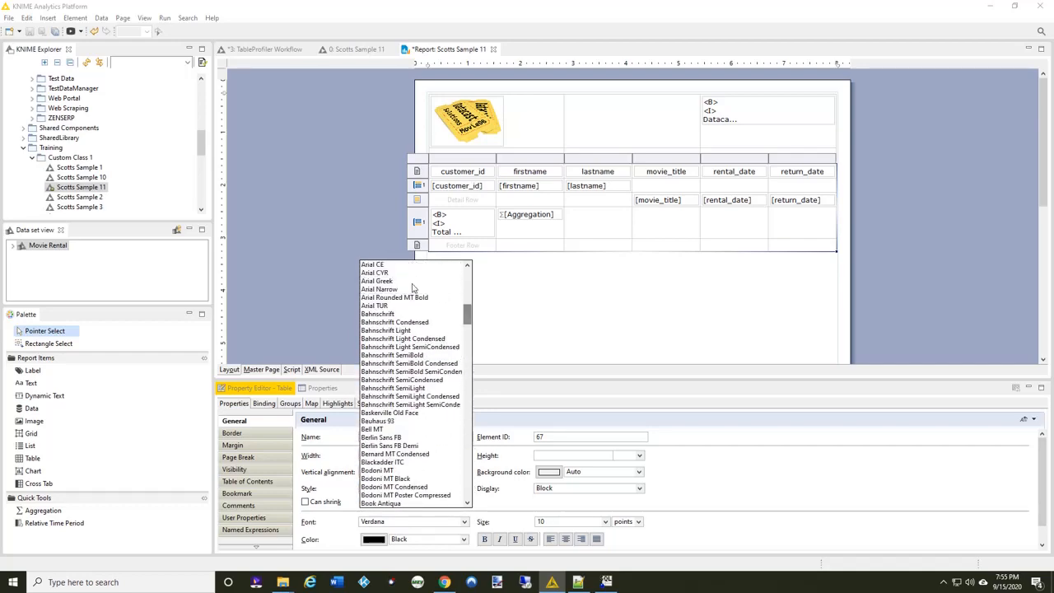
scroll(404, 284, up, 2)
click(382, 290)
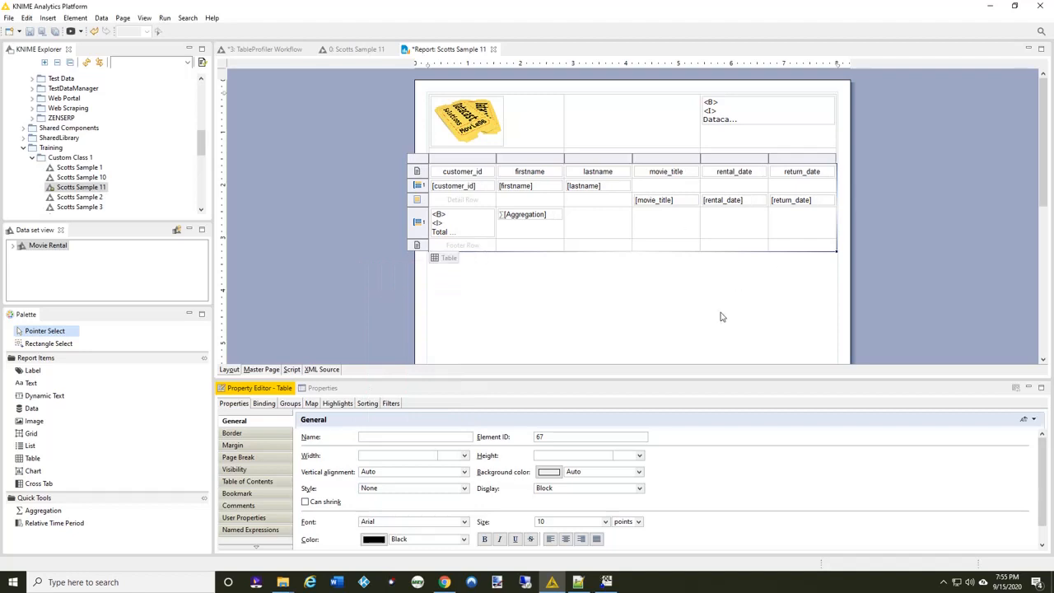
Set the background color of the rental table's header row to Aqua
click(605, 321)
click(437, 167)
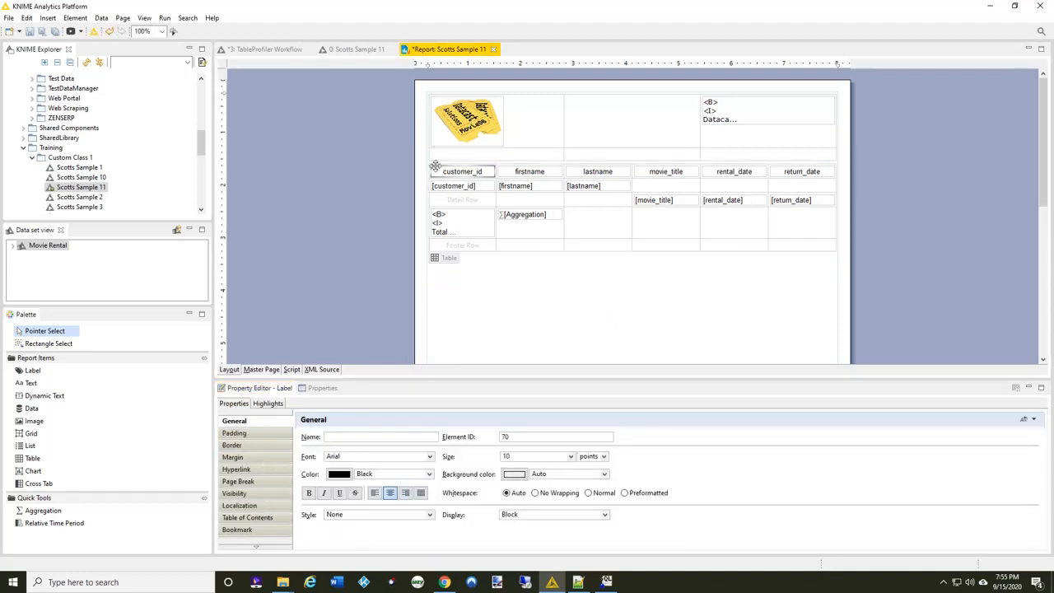
click(442, 258)
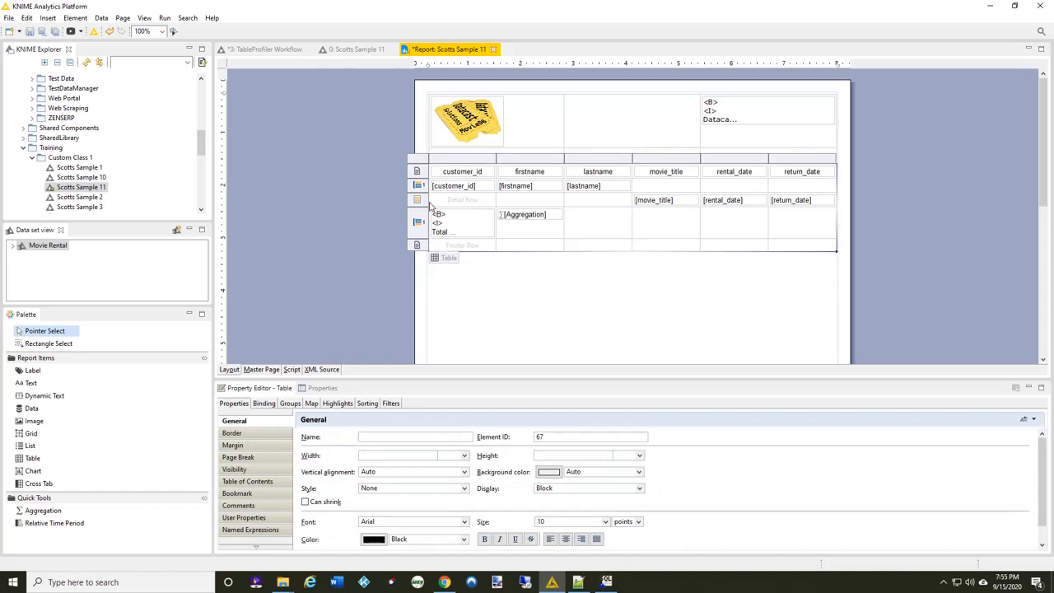
click(415, 172)
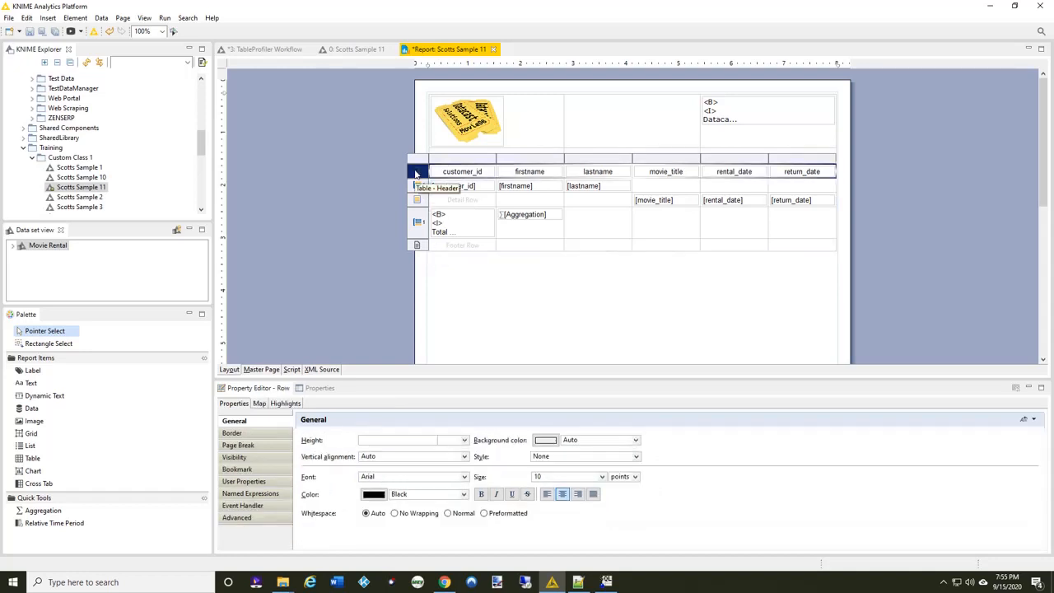
click(635, 439)
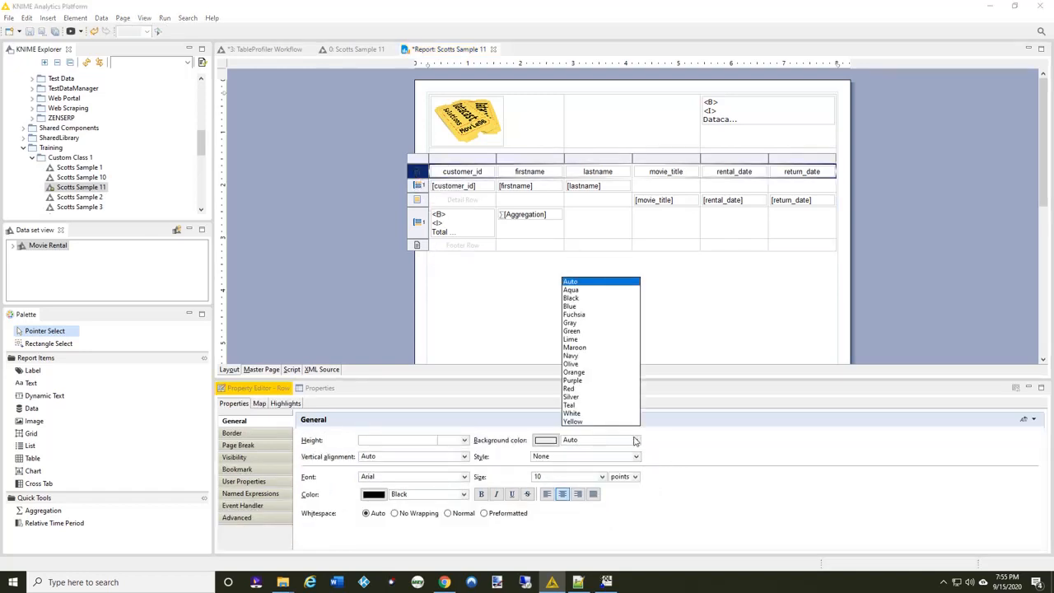
click(579, 291)
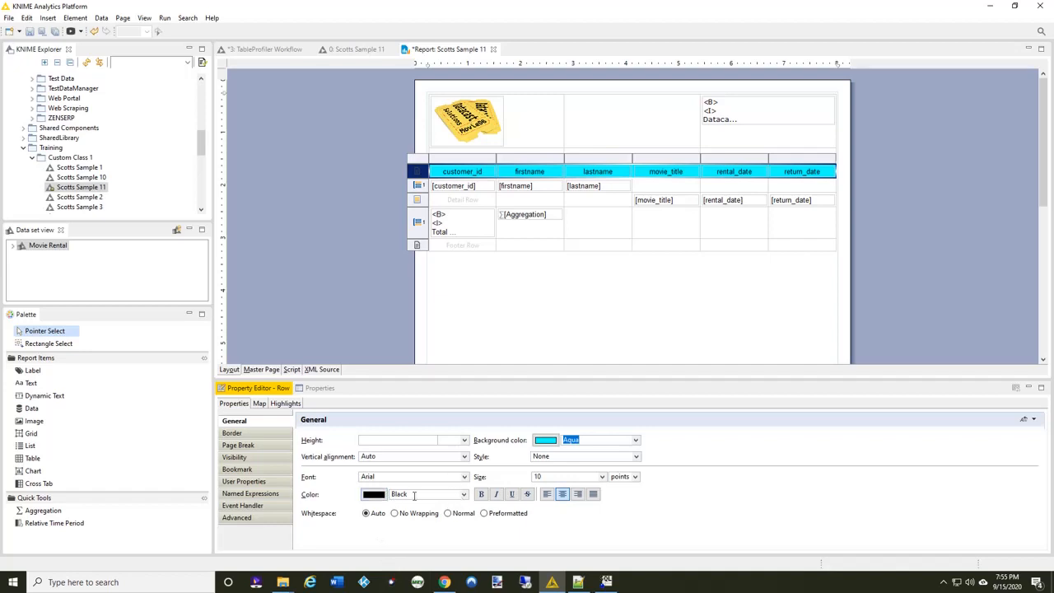
Format the table's header row text as red, bold and left-aligned
click(464, 495)
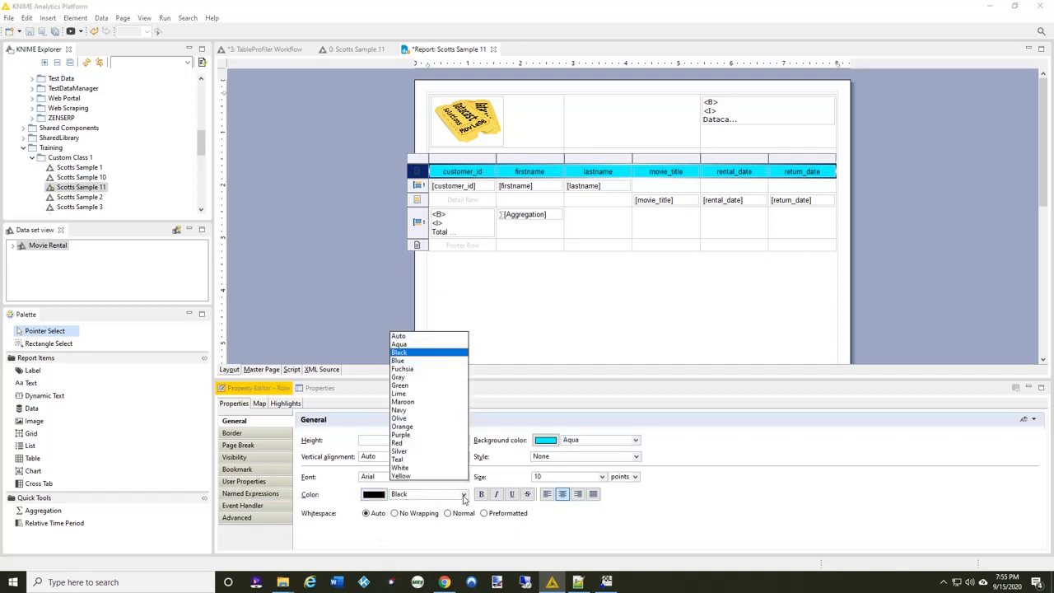
click(399, 444)
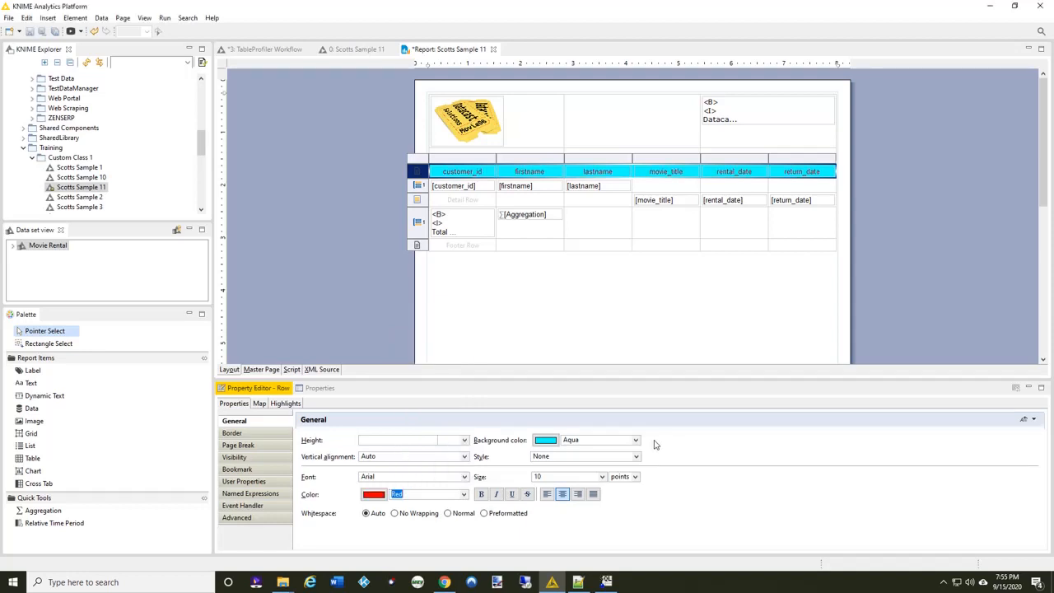
click(482, 497)
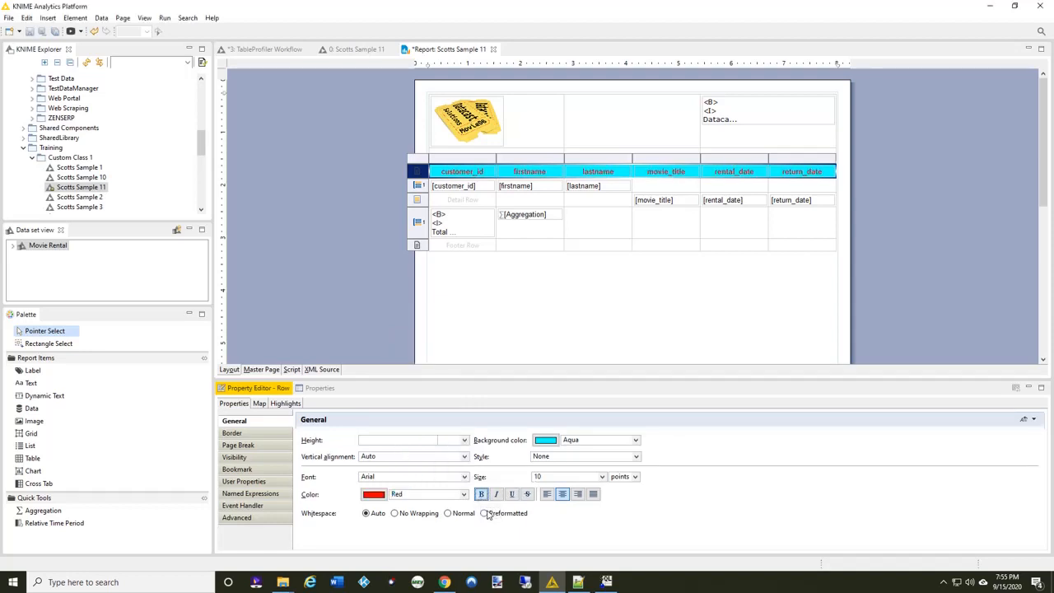
click(548, 495)
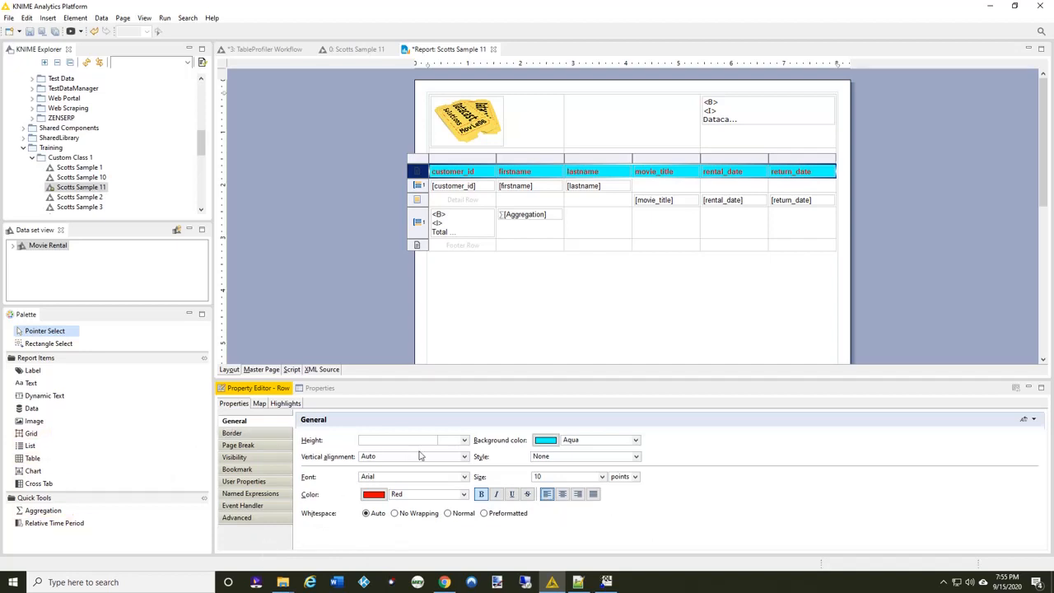
click(496, 293)
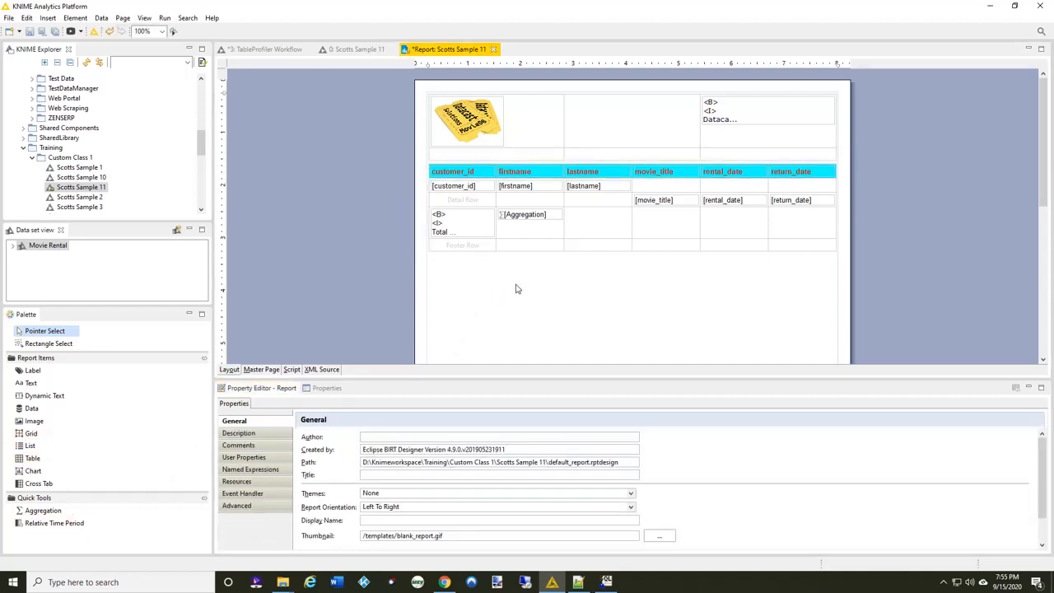
Preview the report in the web viewer, check the header formatting on the first five pages, and close the preview
click(70, 32)
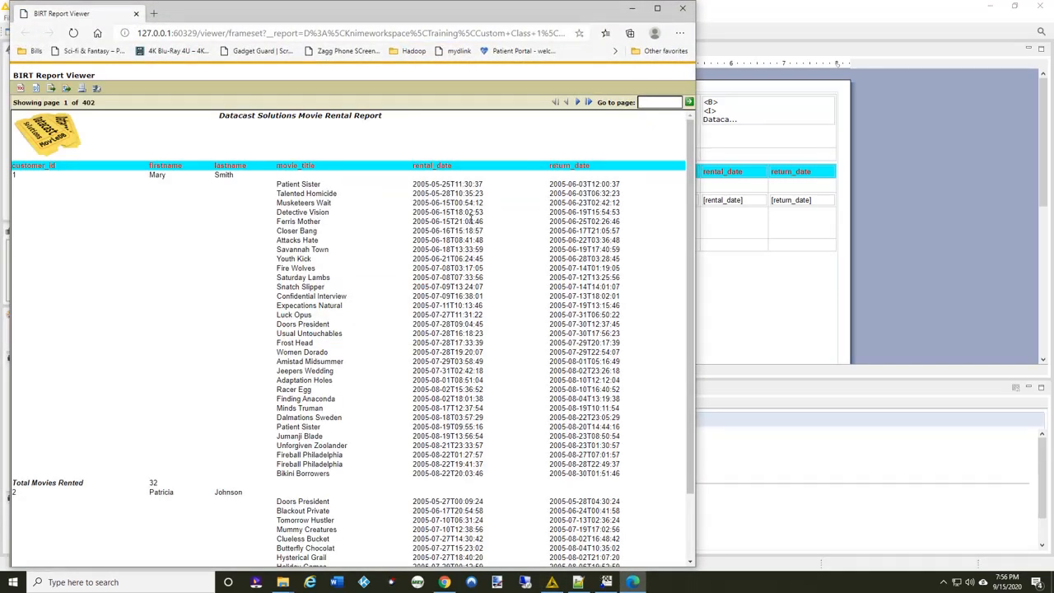
scroll(469, 227, down, 3)
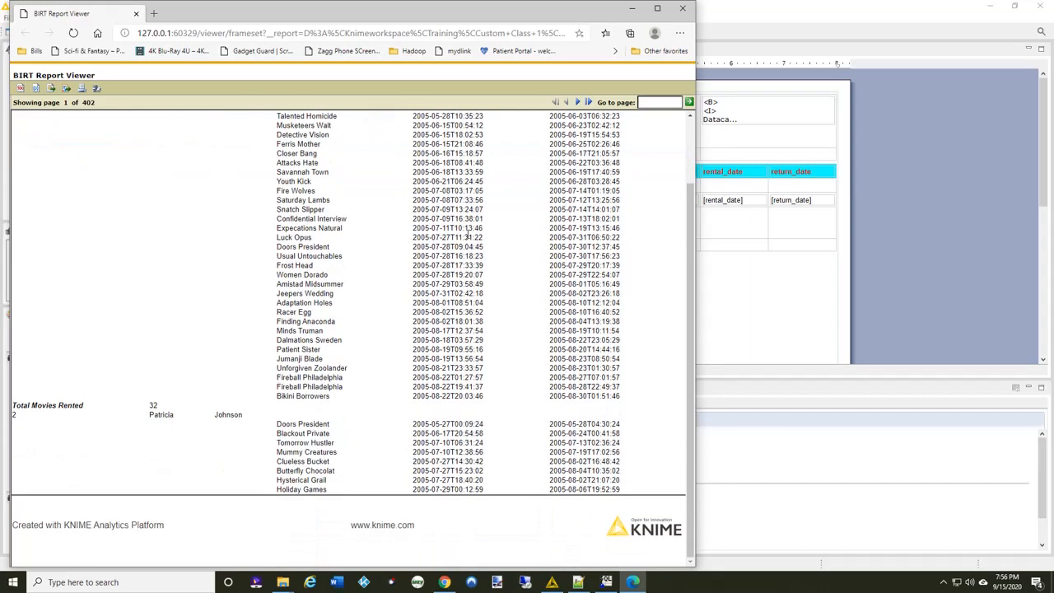
scroll(466, 233, up, 3)
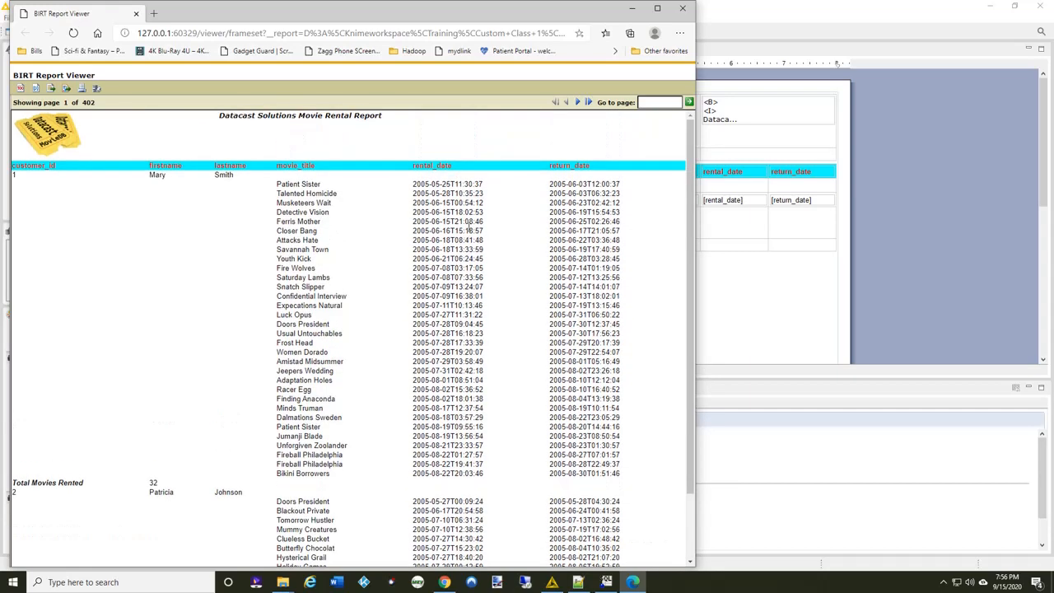
click(578, 101)
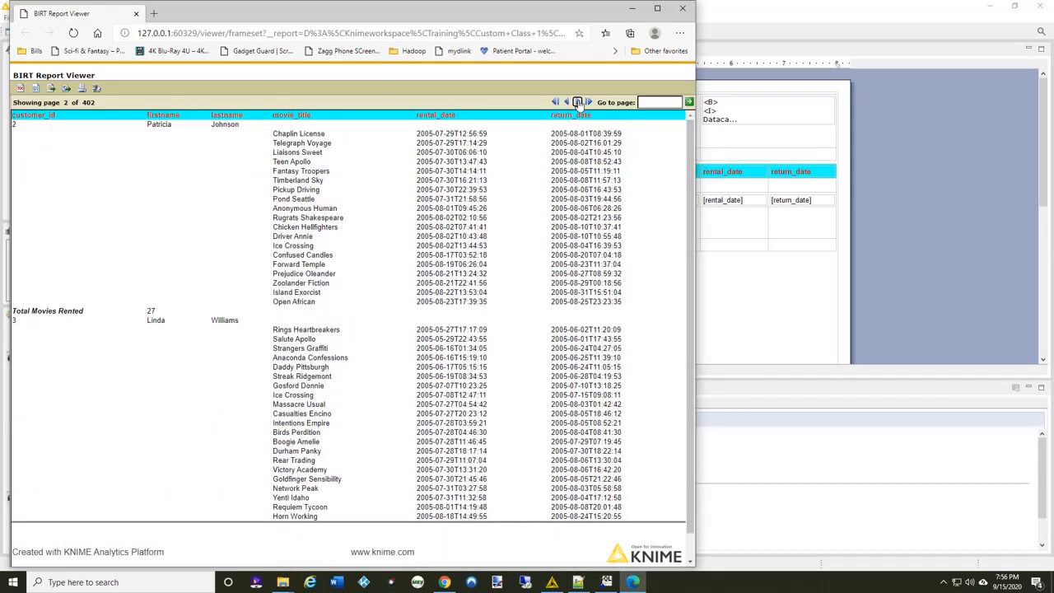
click(577, 101)
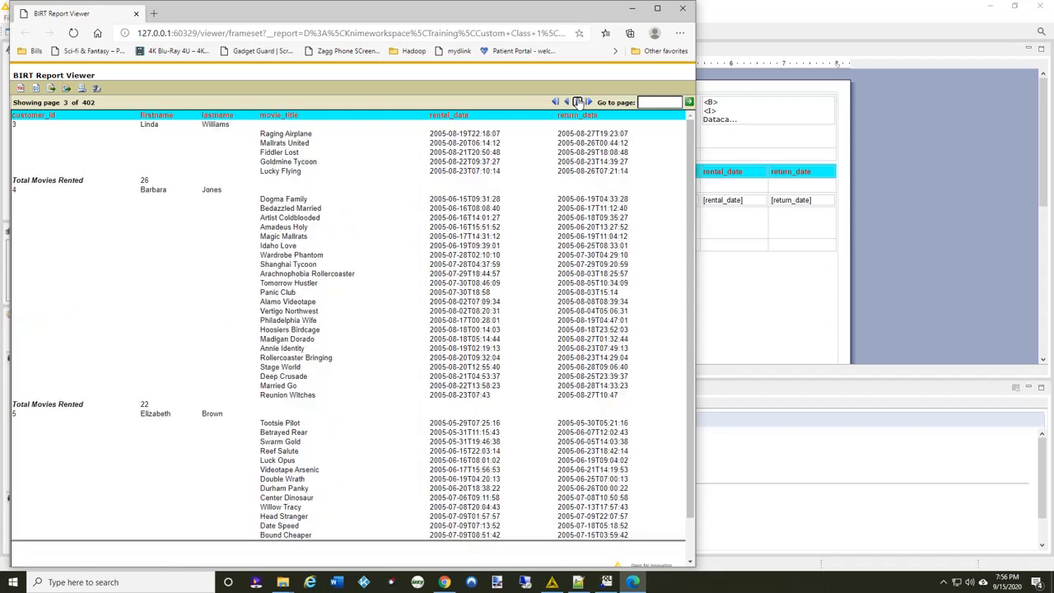
click(577, 101)
click(577, 101)
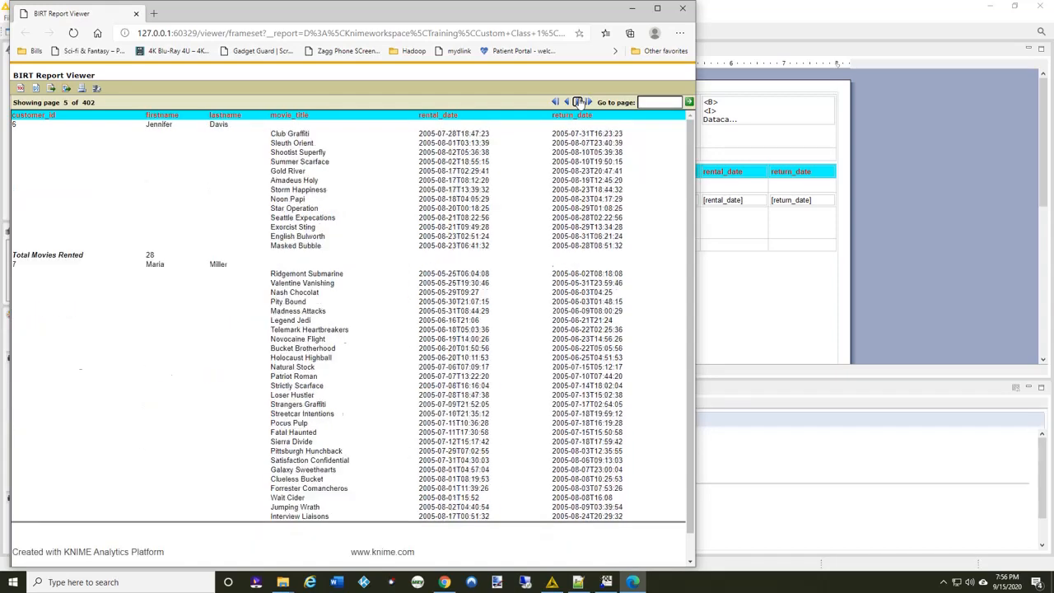
click(681, 10)
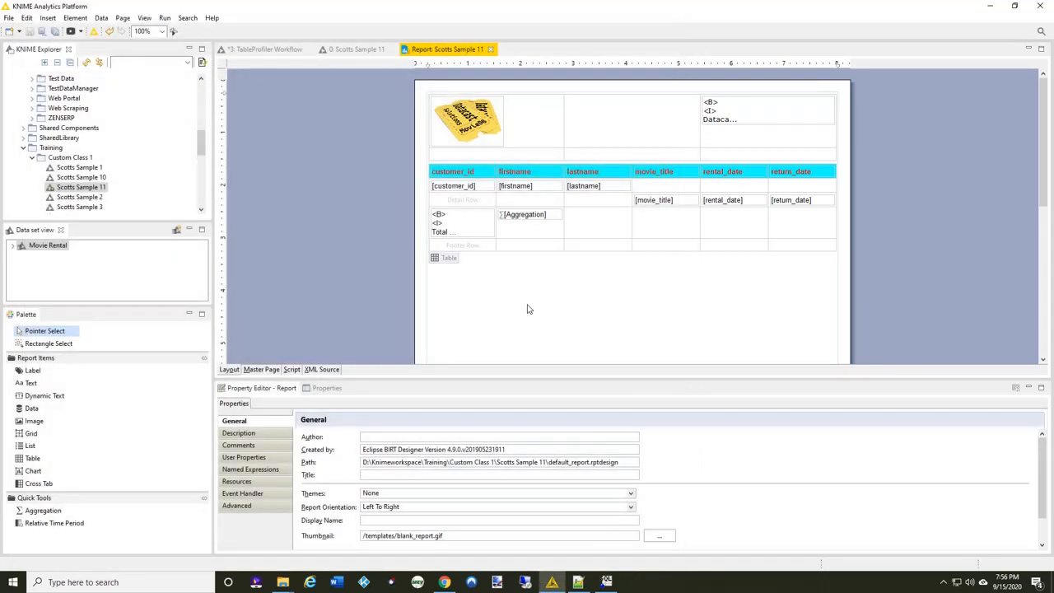
View the report as PDF, look through its first pages for headers, customer groups and totals, and close it
click(81, 32)
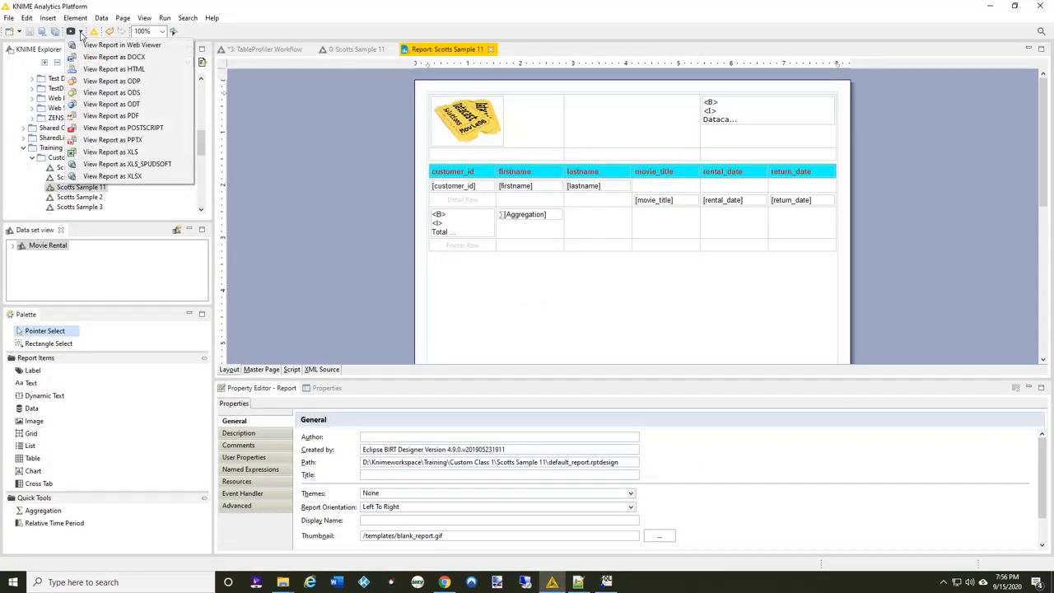
click(112, 117)
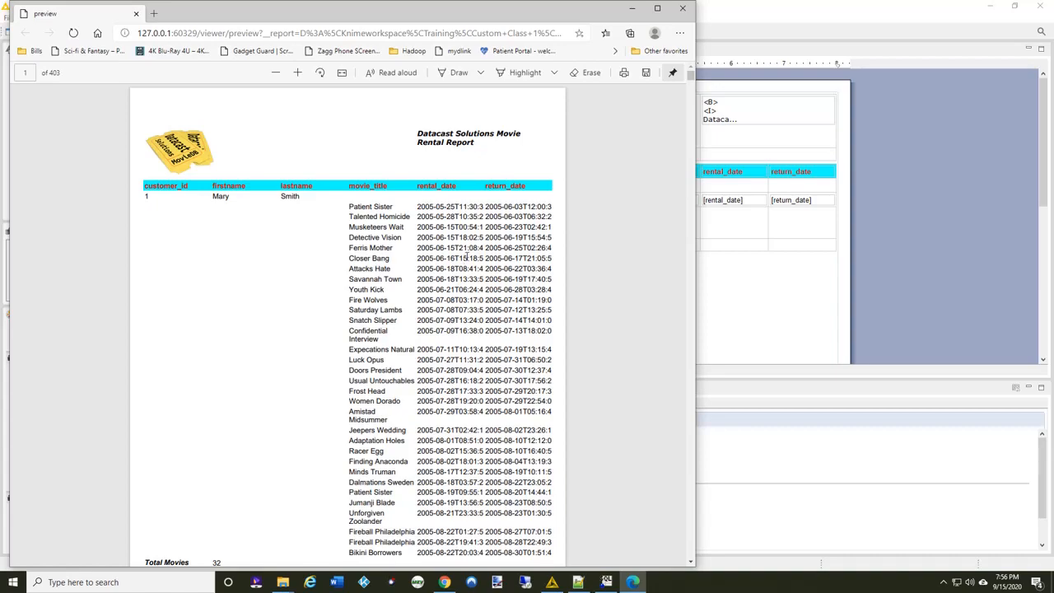
scroll(468, 257, down, 5)
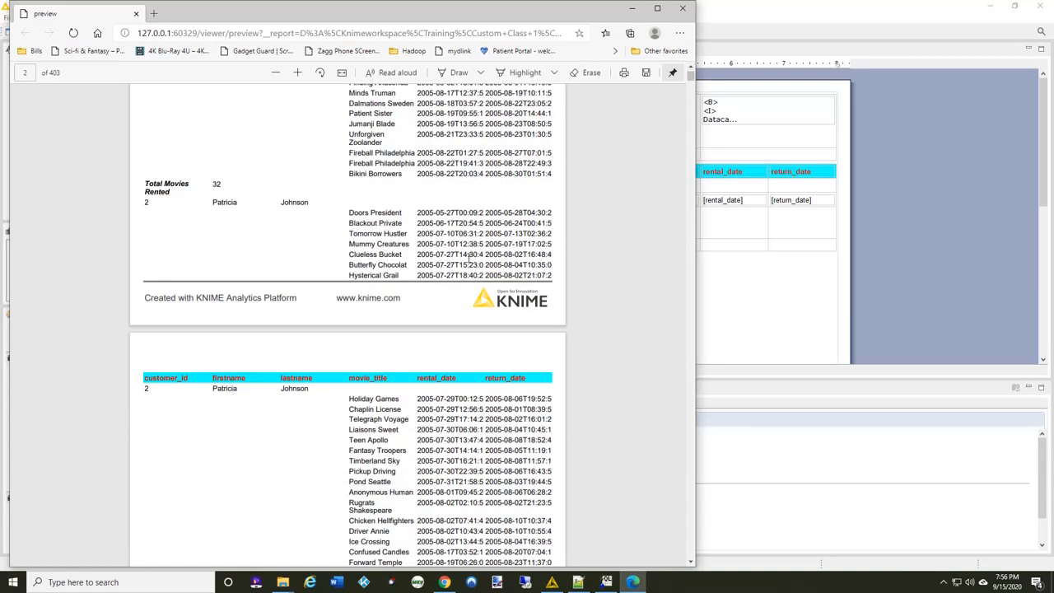
scroll(468, 257, down, 10)
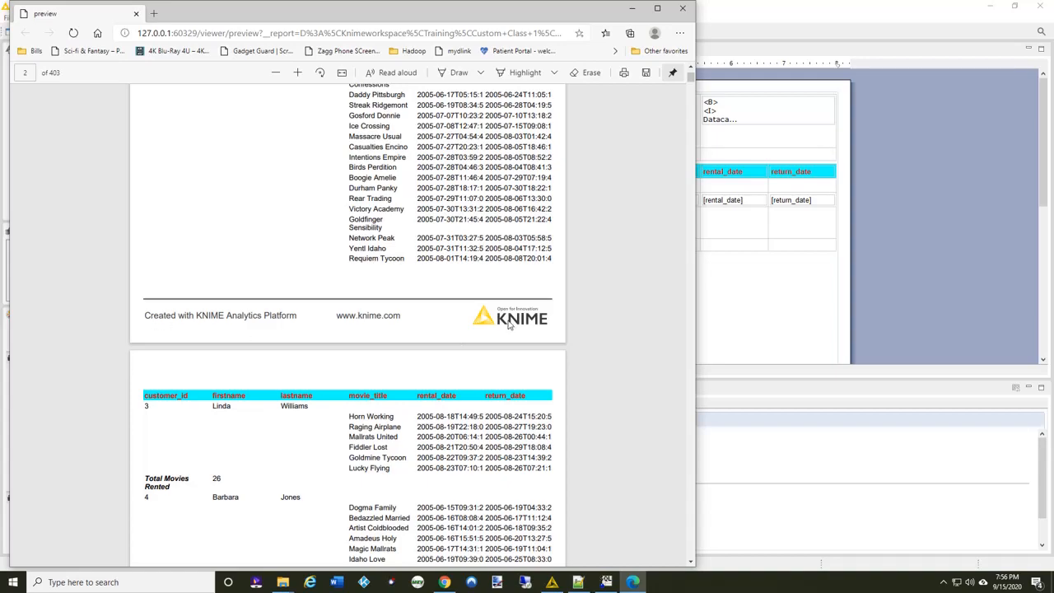
scroll(510, 326, down, 1)
scroll(509, 317, down, 10)
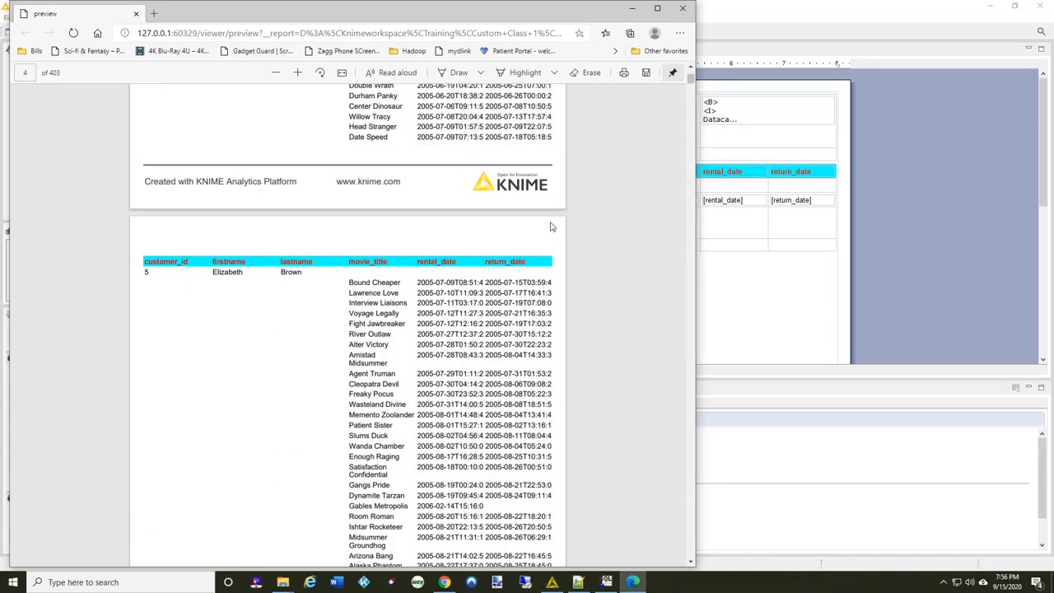
scroll(462, 216, down, 8)
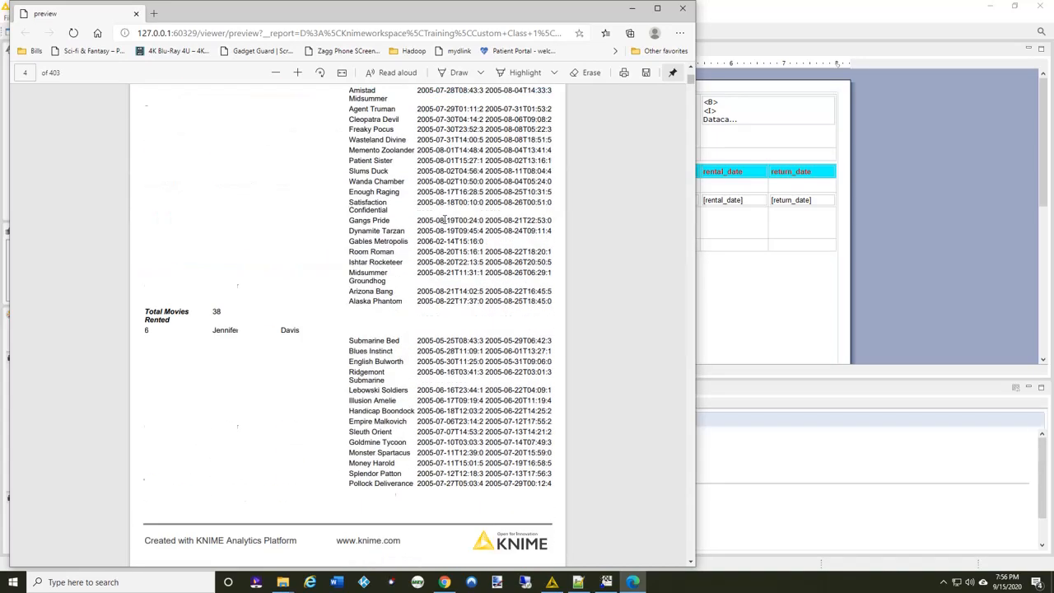
scroll(443, 220, down, 10)
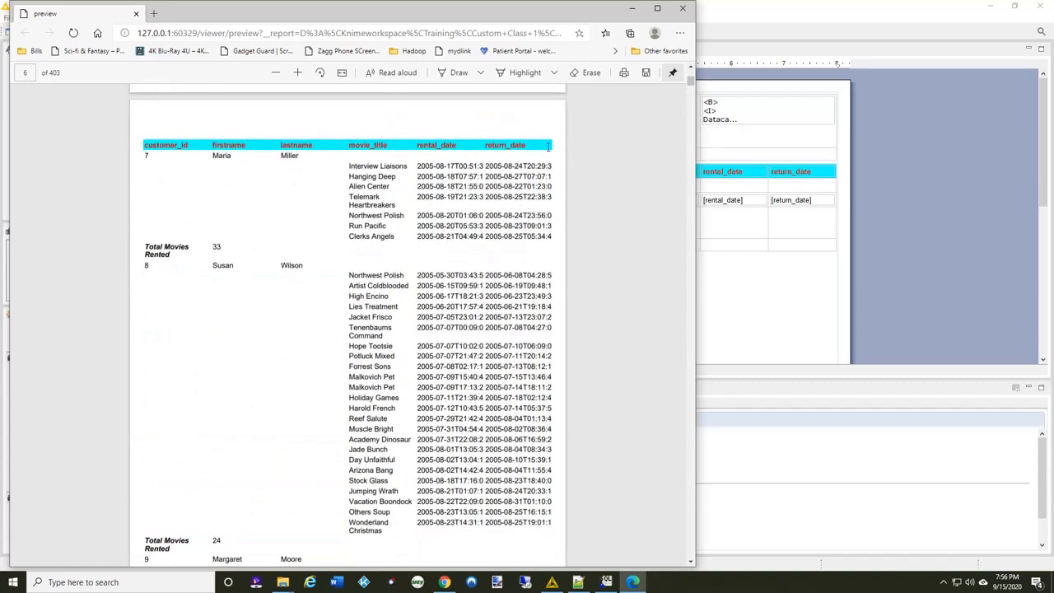
scroll(518, 216, down, 1)
scroll(516, 213, up, 8)
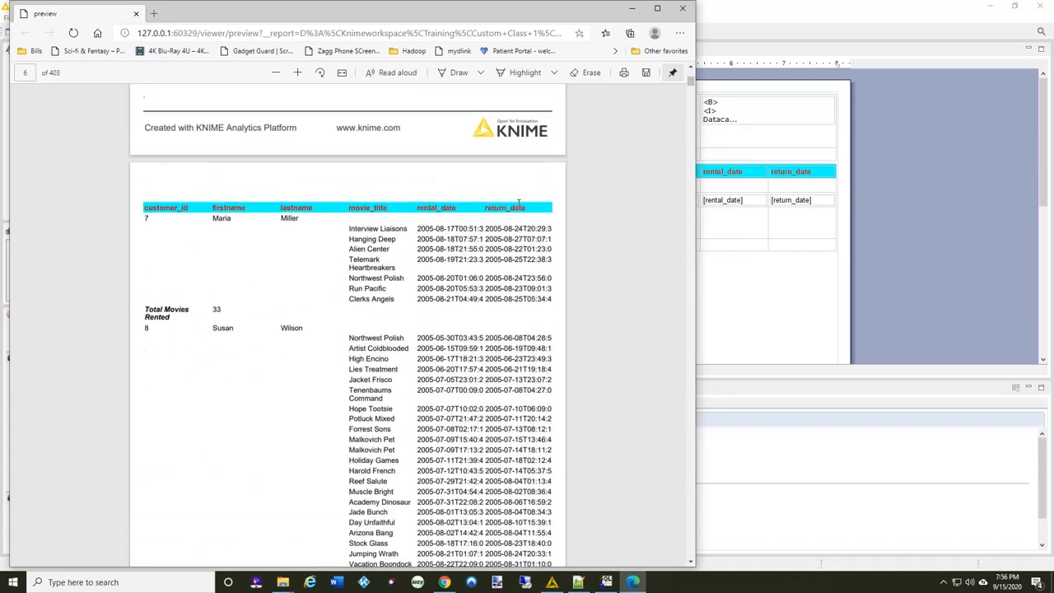
scroll(519, 206, up, 15)
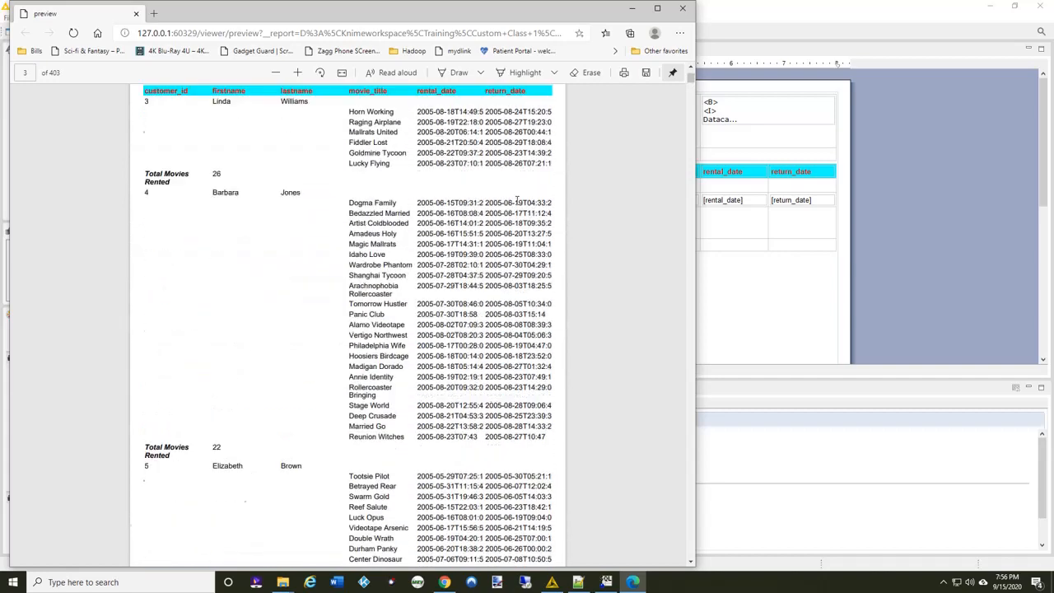
click(682, 8)
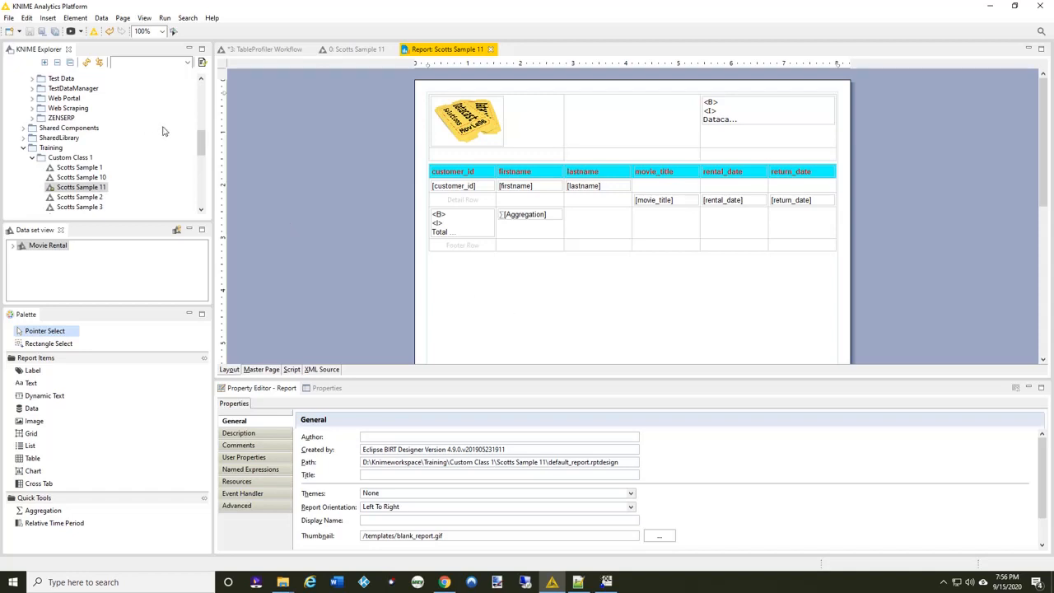
Close the report and inspect the rentalcount expression in the workflow's Column Expressions node without changing it
click(492, 50)
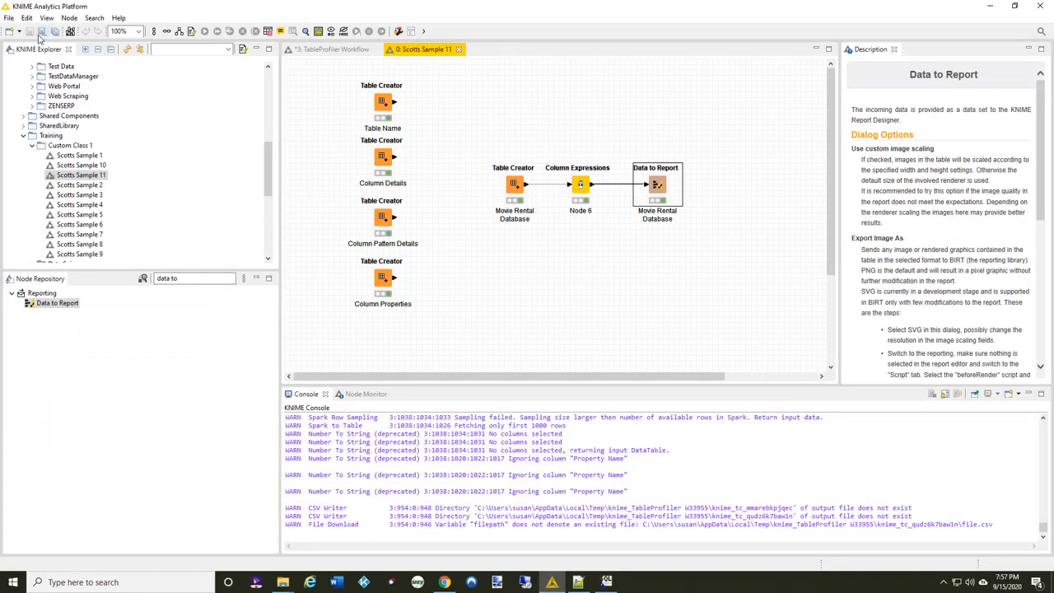
click(558, 127)
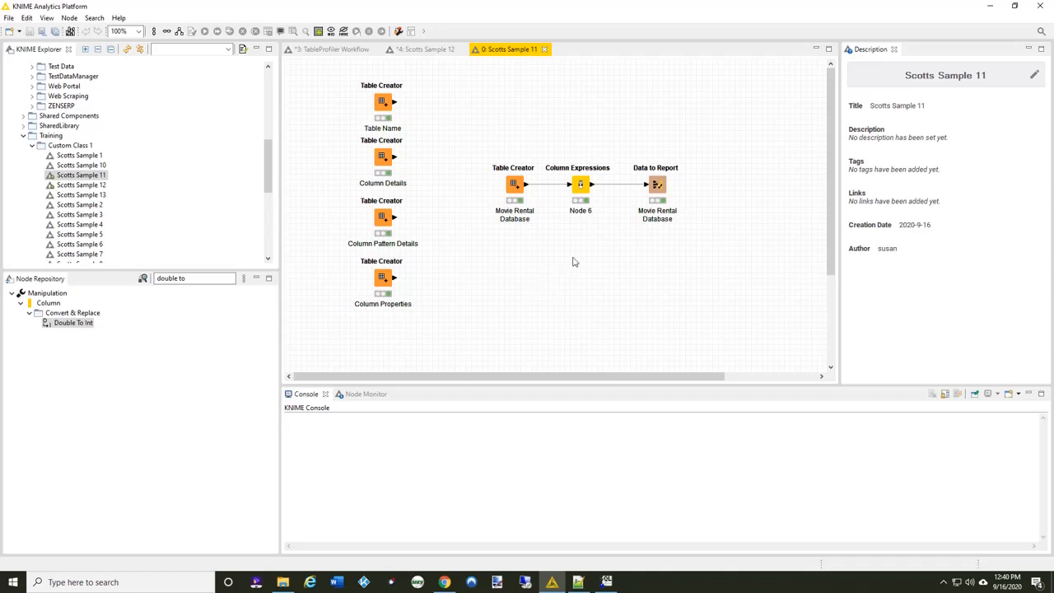
double_click(581, 186)
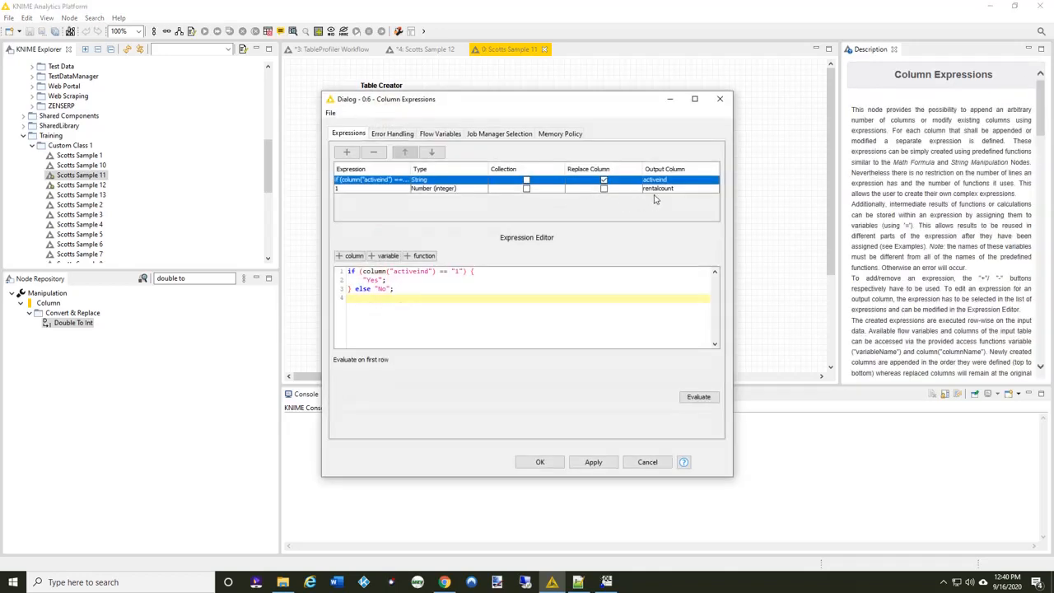
click(658, 189)
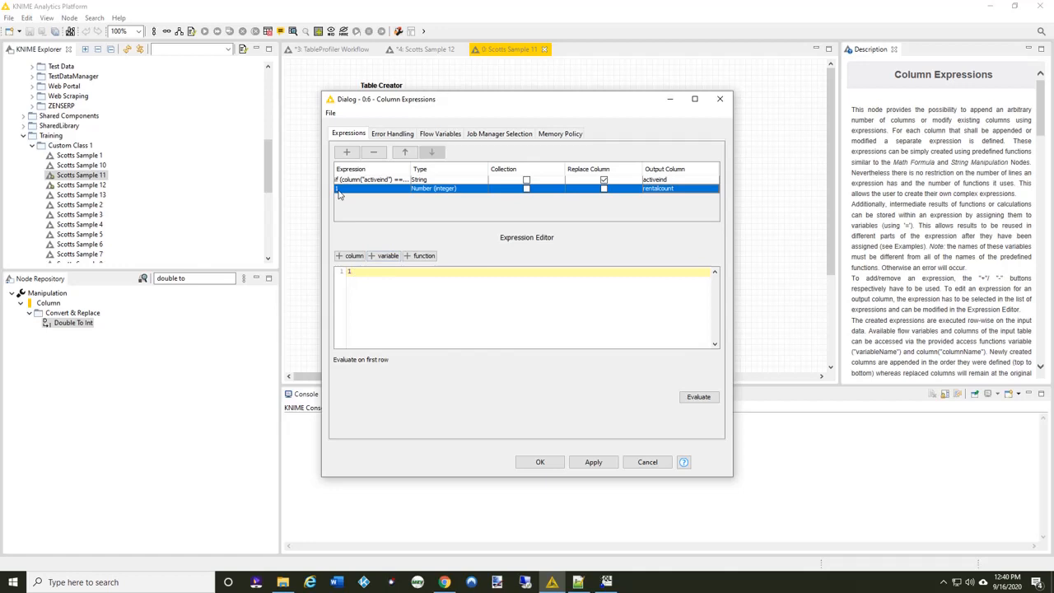
click(649, 465)
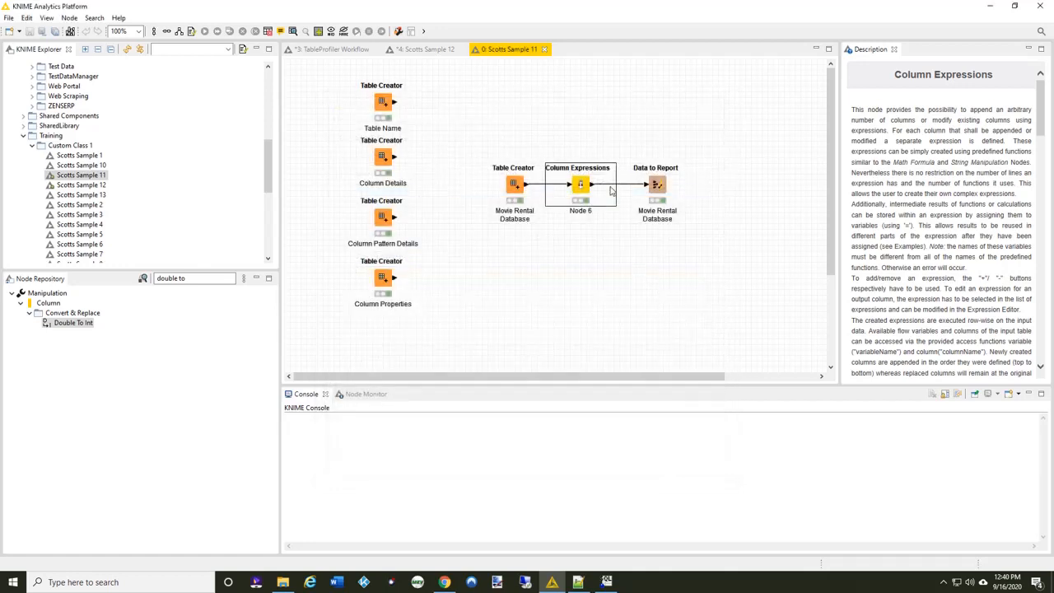
Check the rentalcount column in the Column Expressions node's output table, and reopen the workflow's report
right_click(581, 184)
click(631, 434)
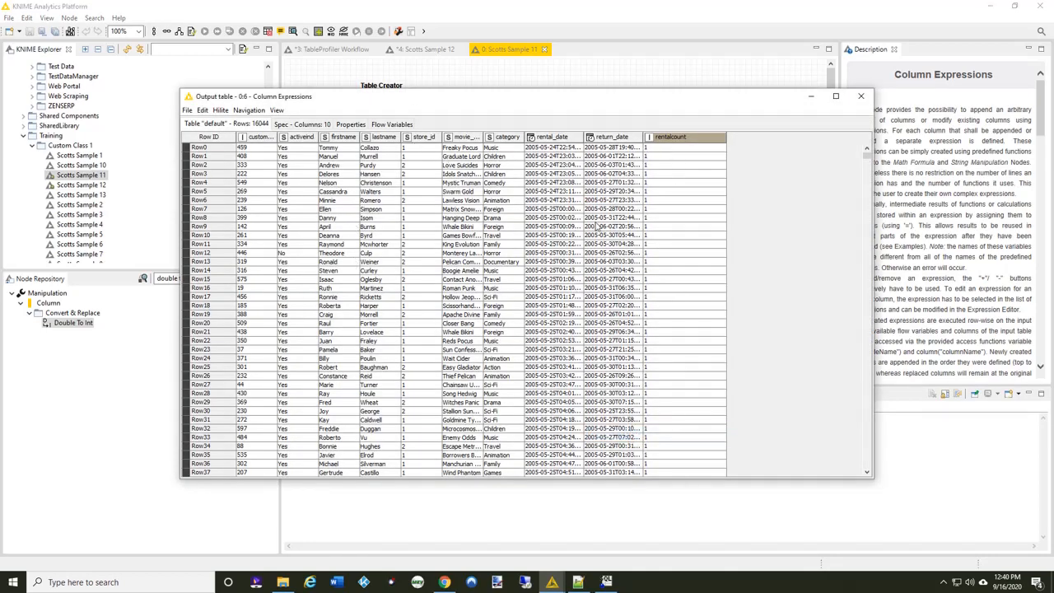
click(861, 96)
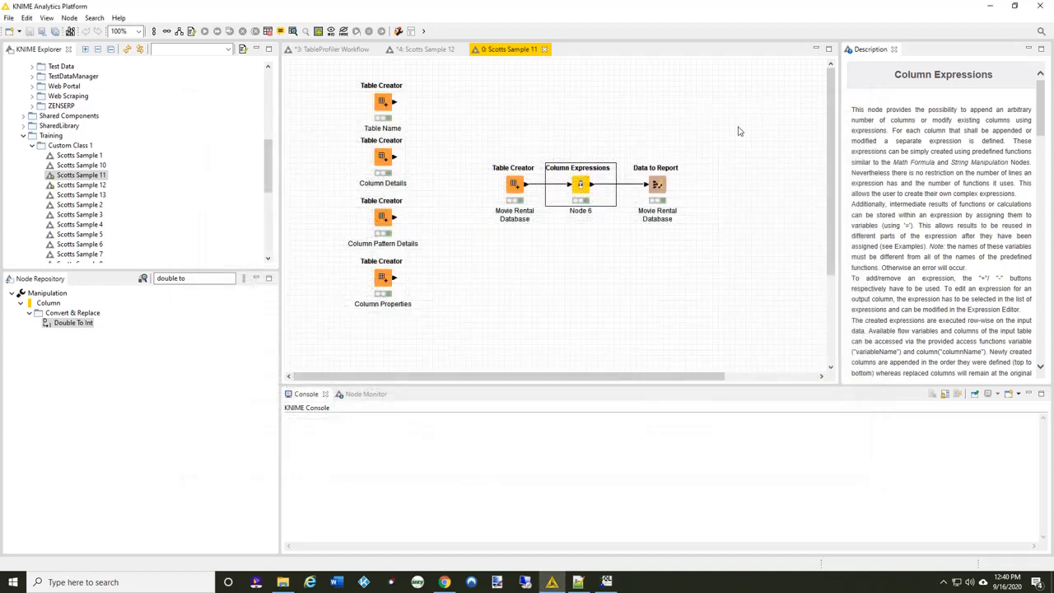
click(70, 33)
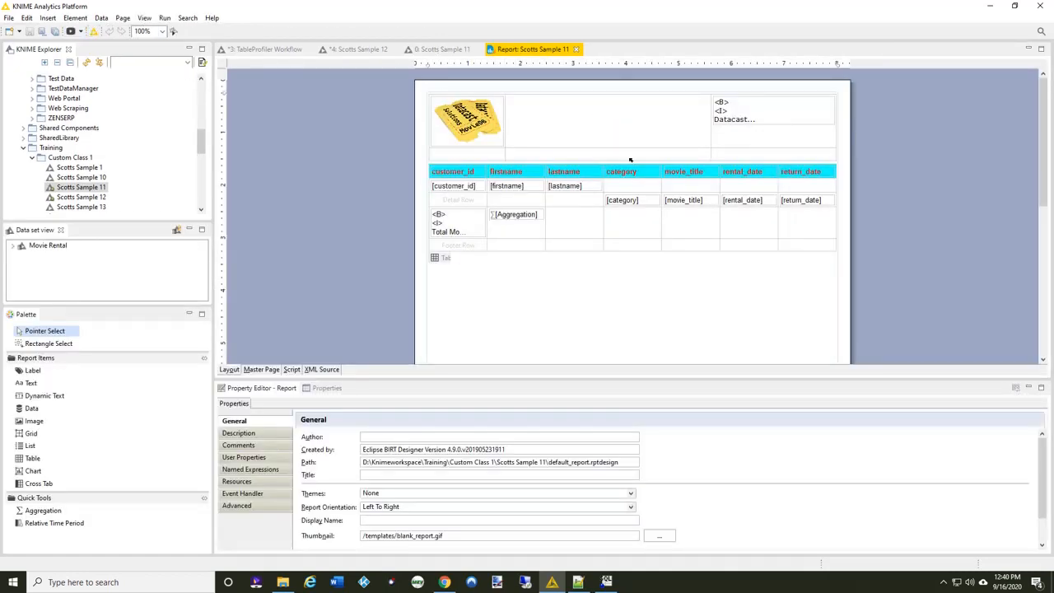
Preview the report in the web viewer to check the customer's movie list and total, and close the preview
click(72, 32)
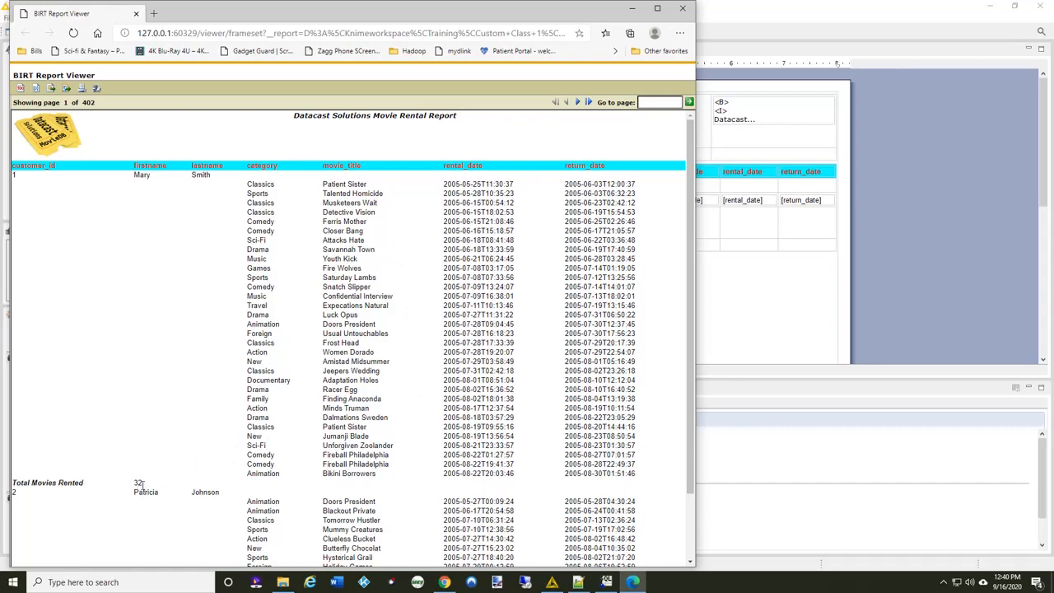
click(682, 9)
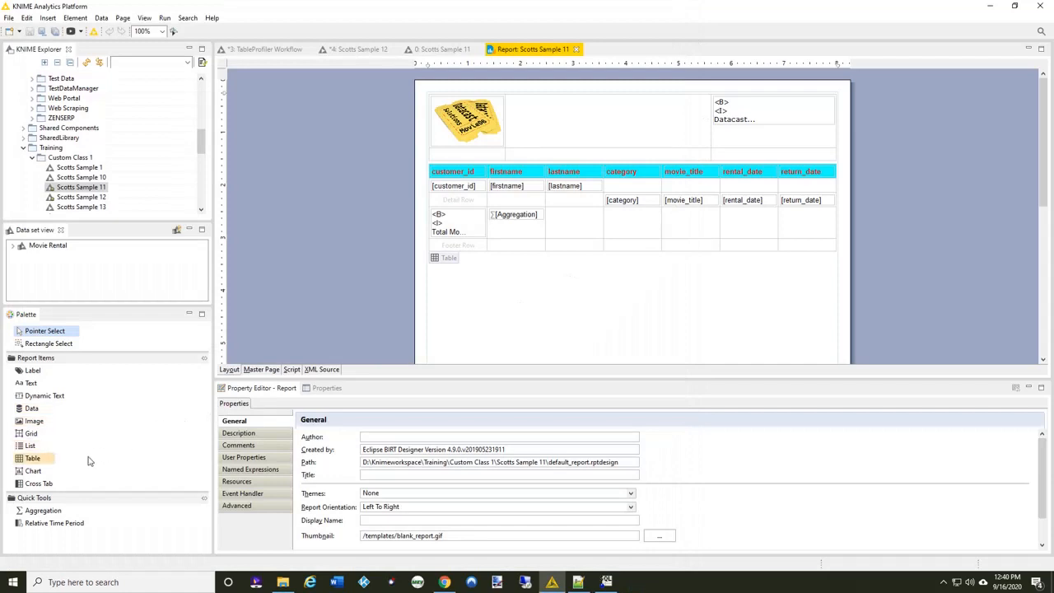
Insert a pie chart in the customer group's footer row under lastname, with the dimension set to 2D With Depth
drag(33, 472, 579, 228)
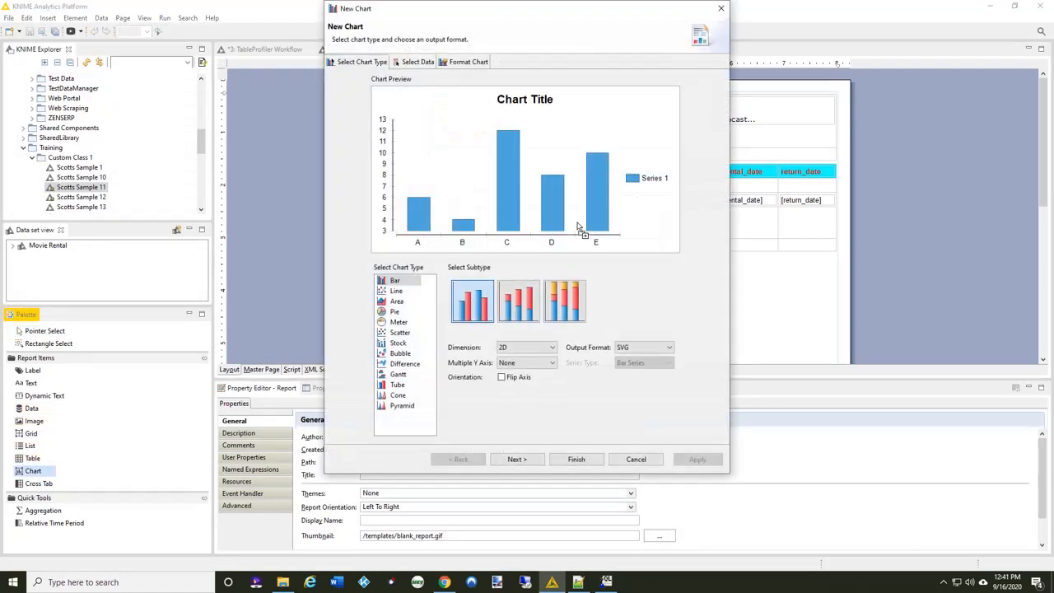
click(400, 313)
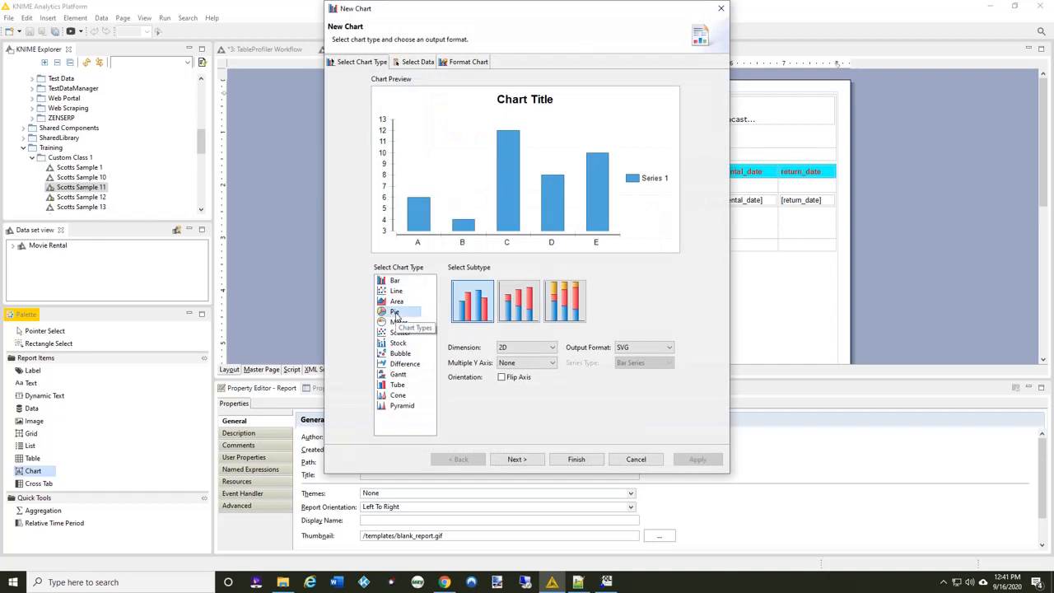
click(552, 348)
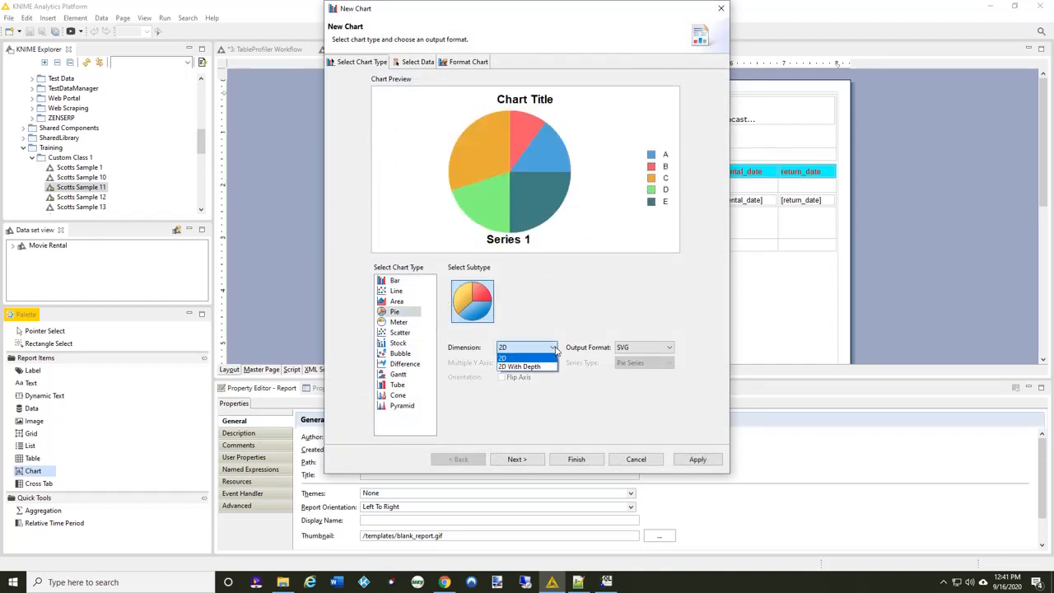
click(534, 367)
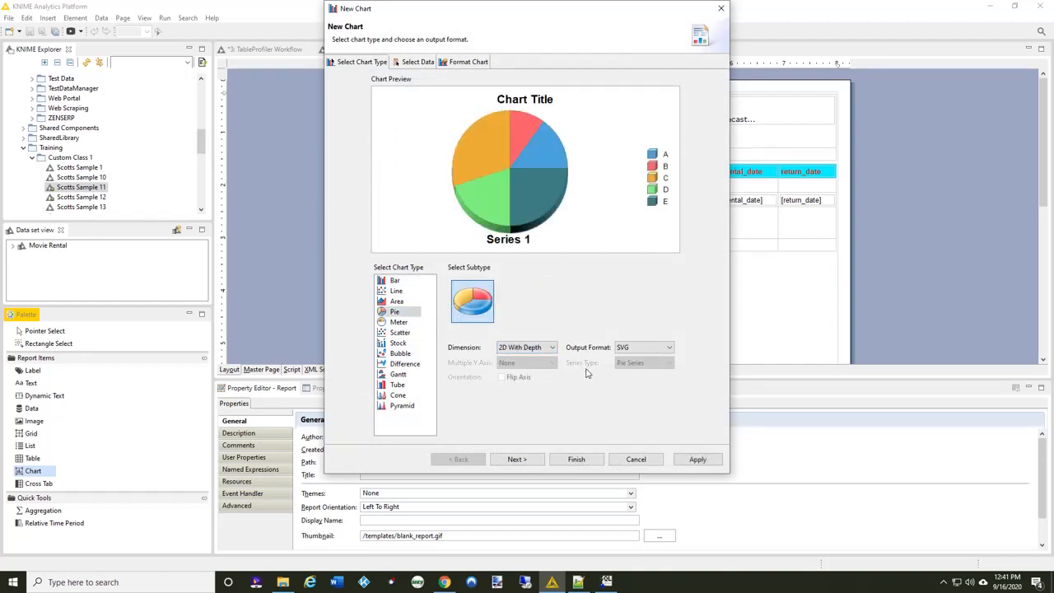
Bind the chart to the Movie Rental data set, with category as category definition and rentalcount as slice size, accepting the default category grouping
click(419, 62)
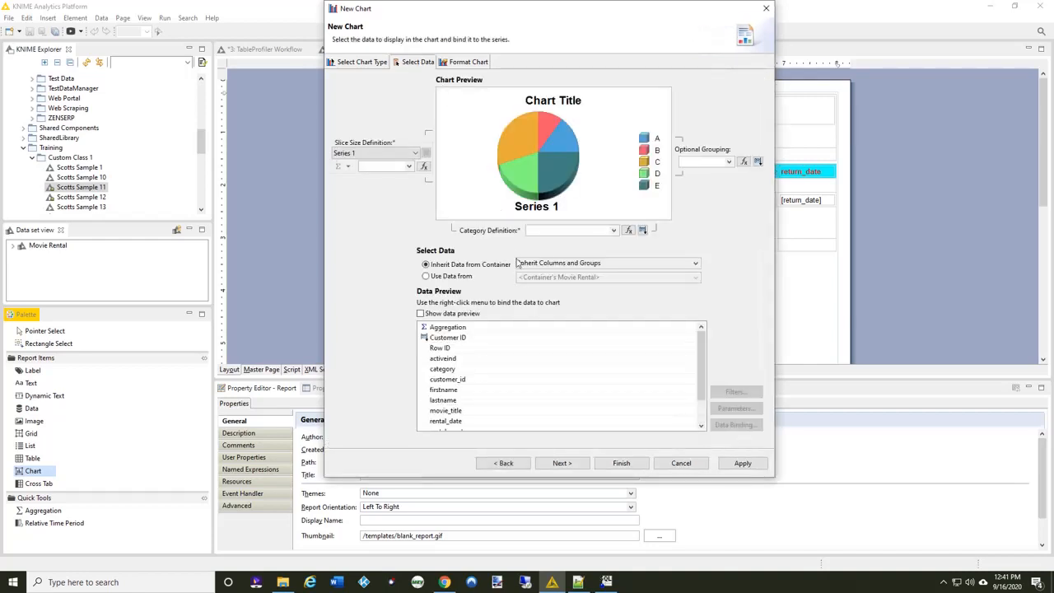
click(461, 278)
click(613, 278)
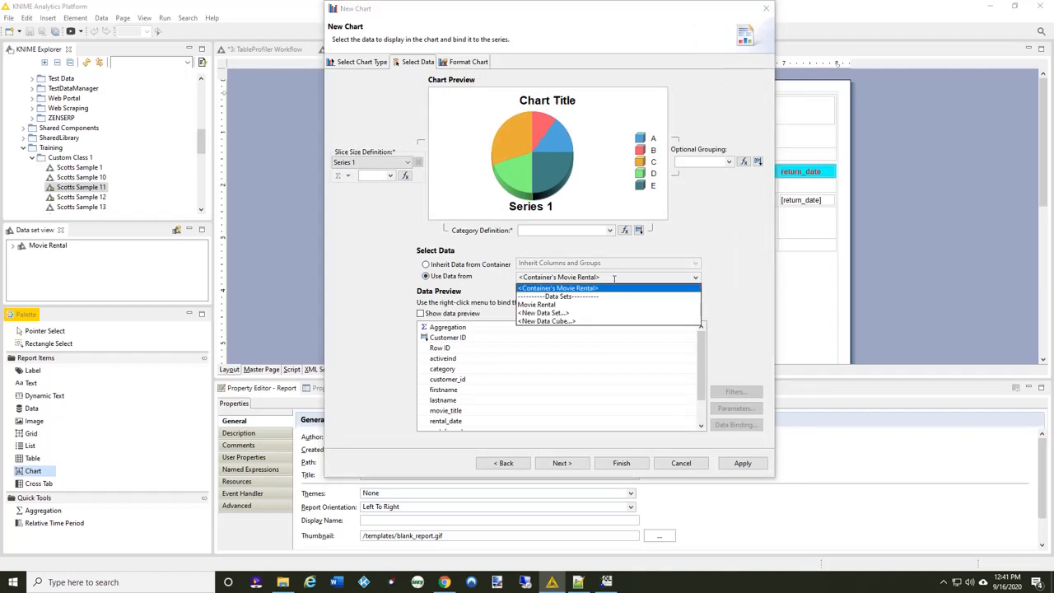
click(543, 305)
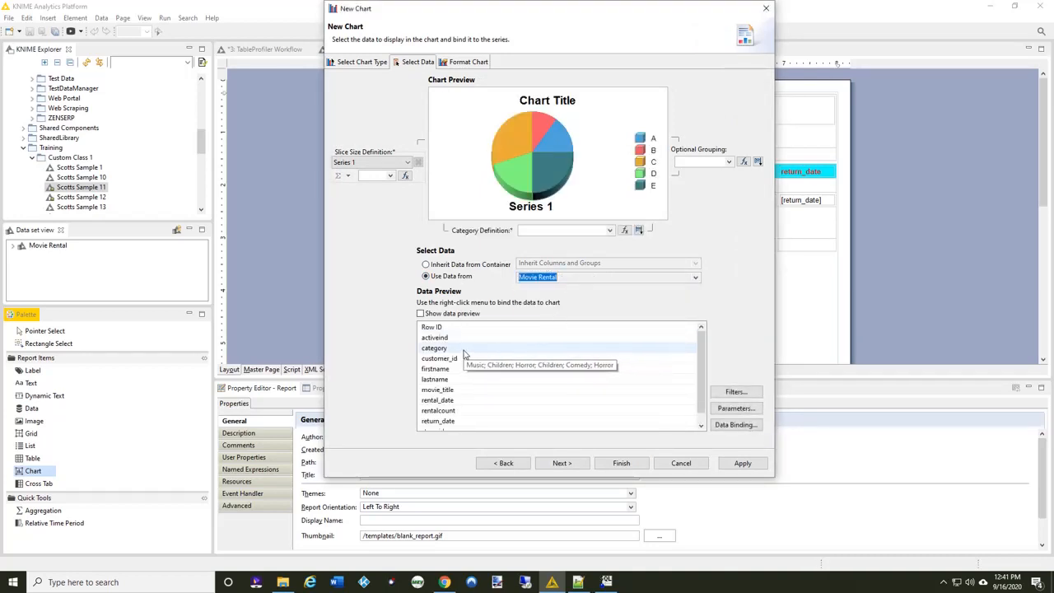
drag(481, 348, 577, 237)
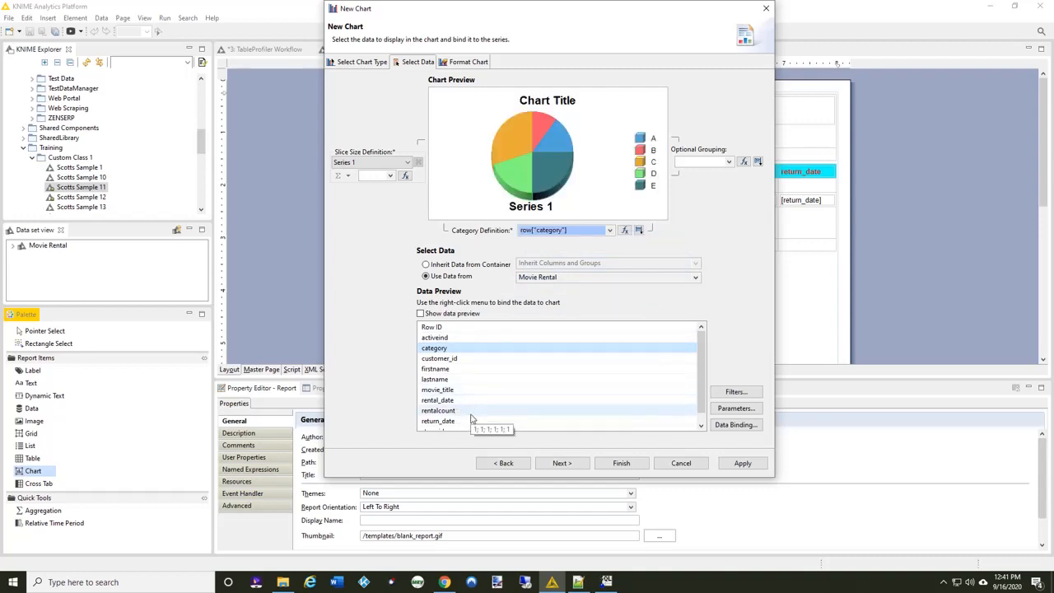
drag(454, 417, 377, 180)
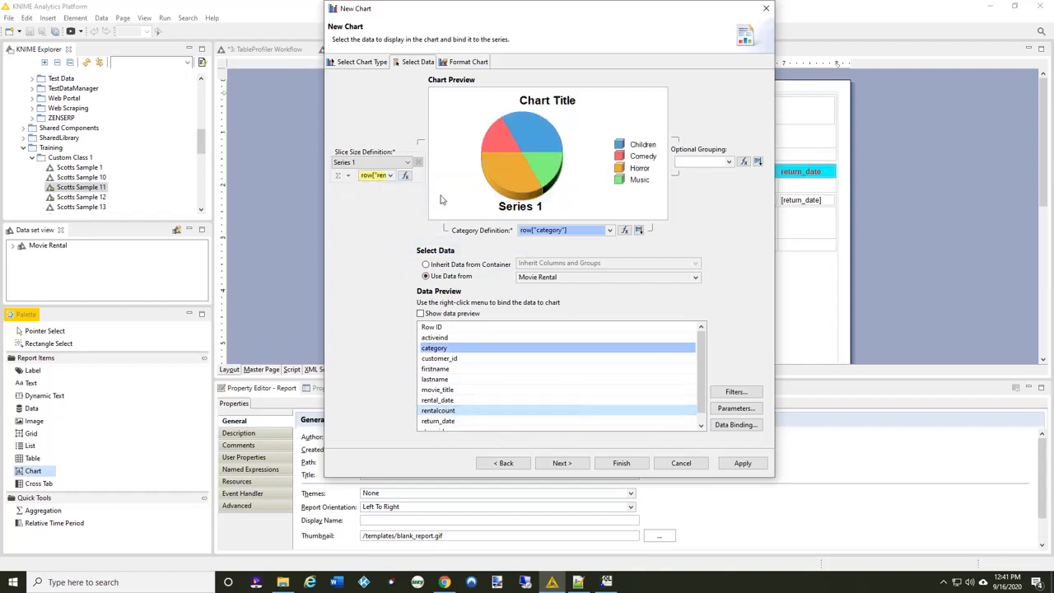
click(638, 230)
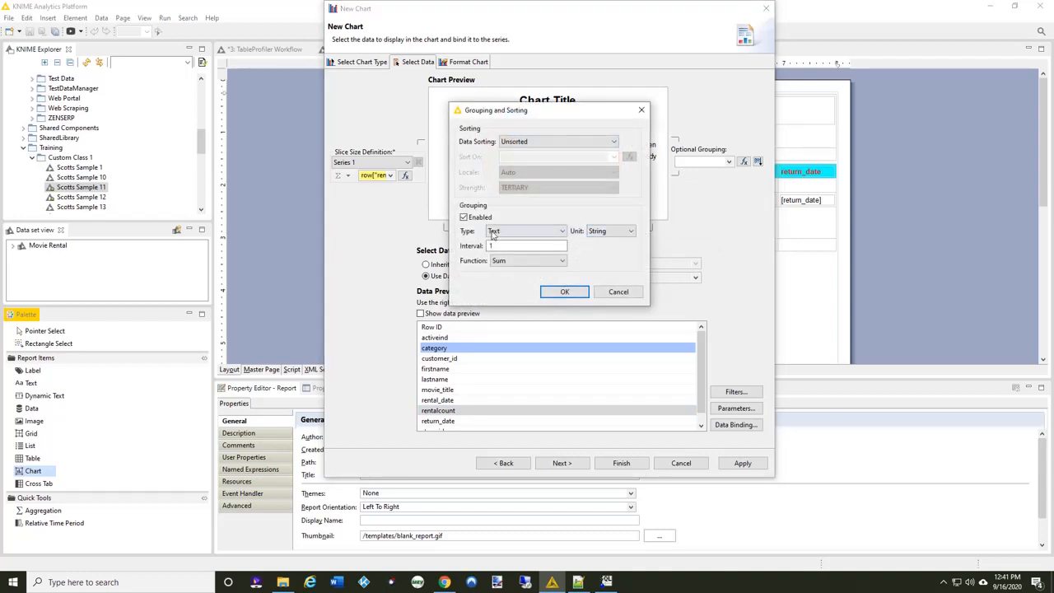
click(567, 292)
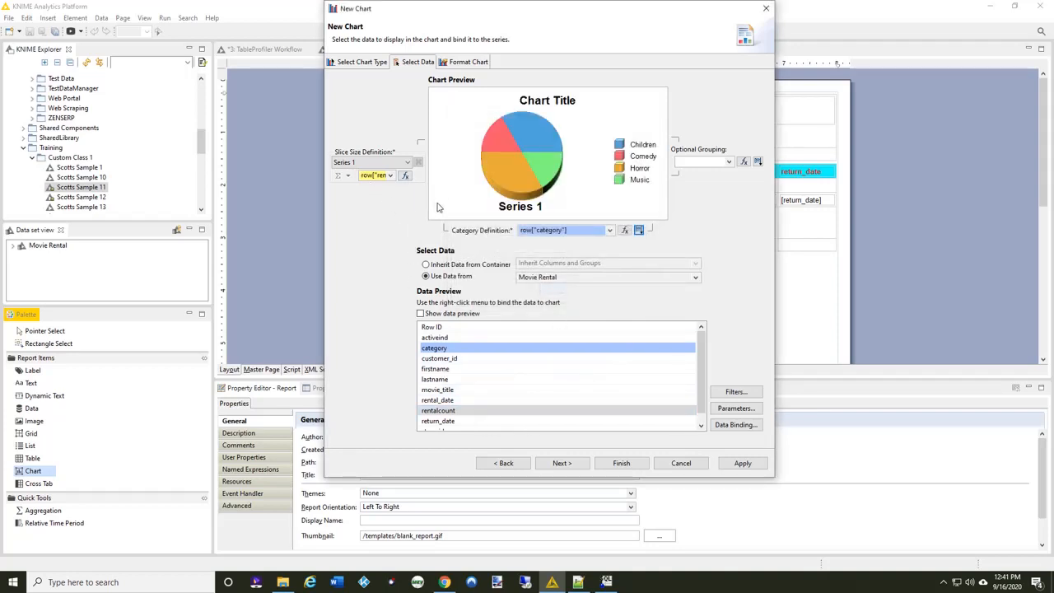
Title the chart "Customer Category Breakdown" and show the series labels on its value series
click(468, 61)
click(351, 85)
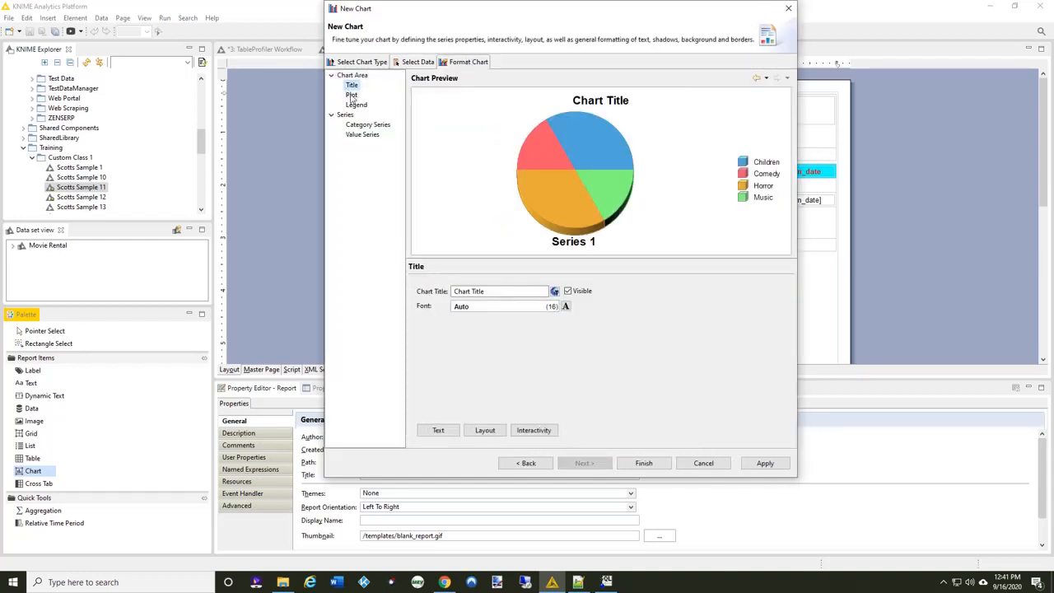
drag(488, 292, 372, 291)
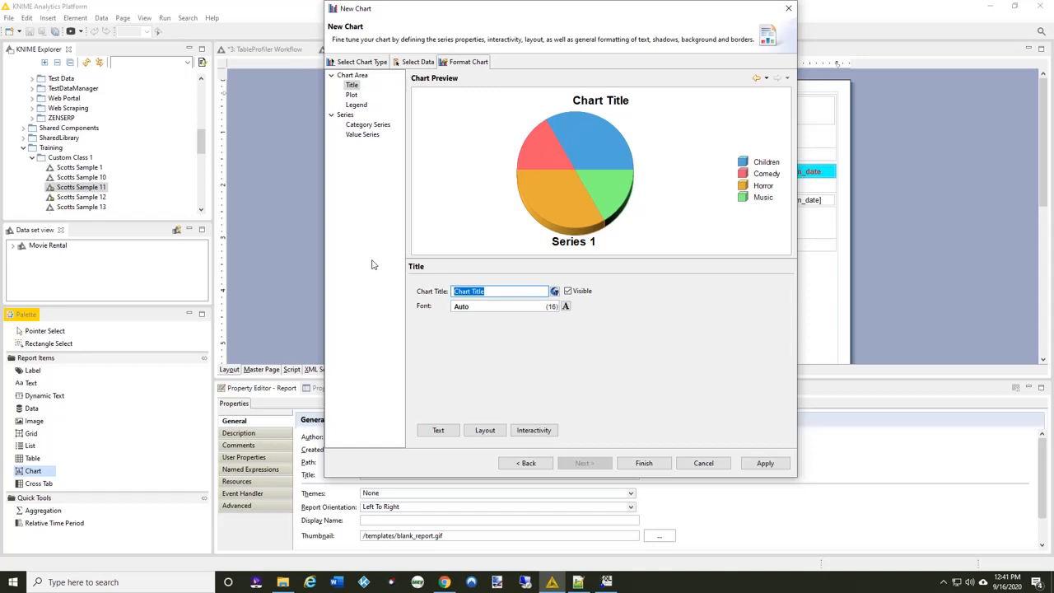
text(Customer Category Breakdown)
click(369, 137)
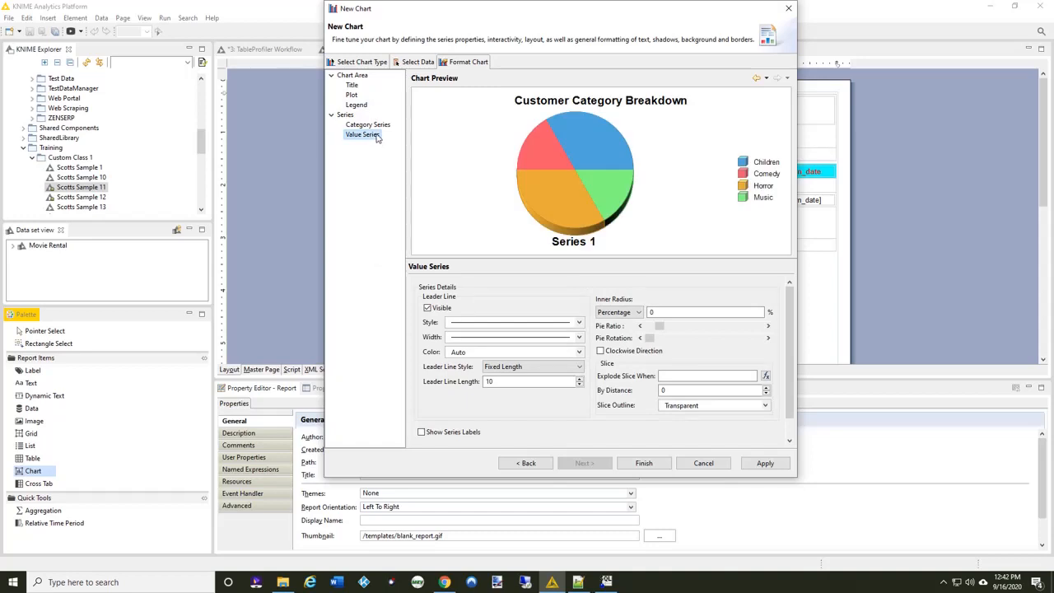
click(422, 433)
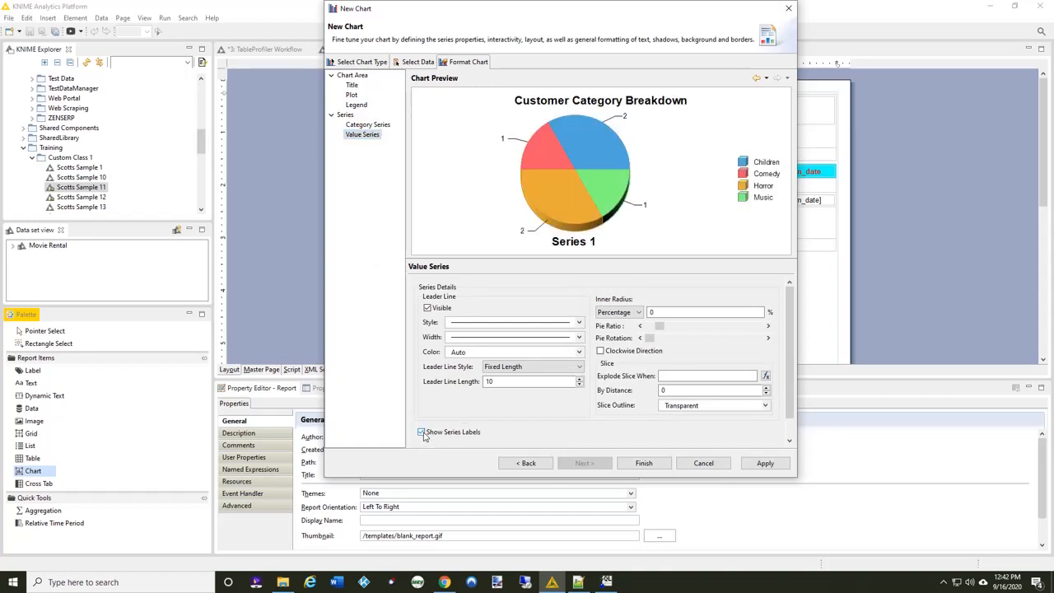
Clear the value series title and finish creating the chart
click(367, 124)
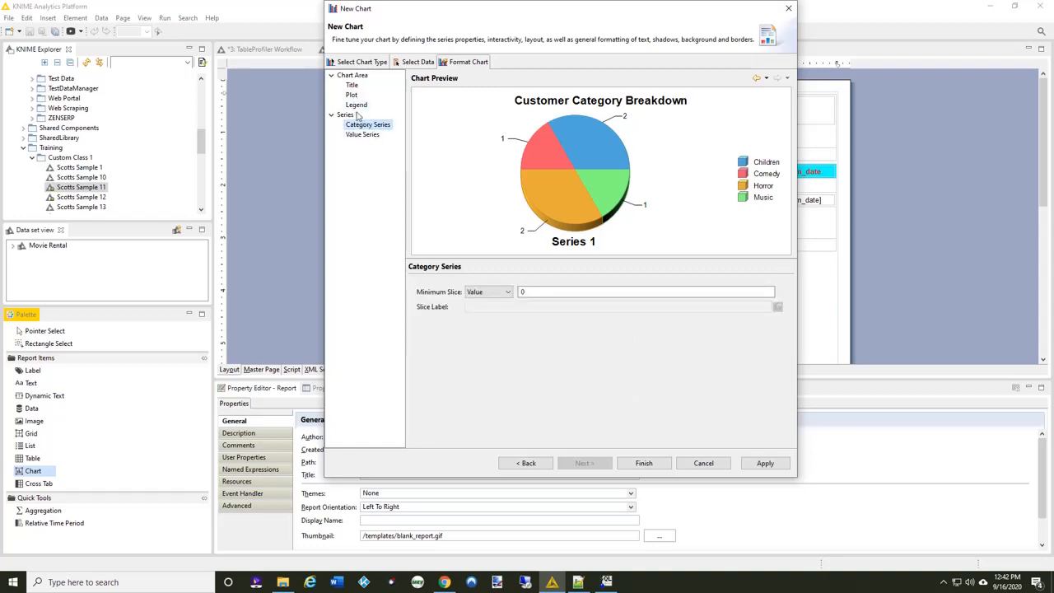
click(353, 85)
click(351, 95)
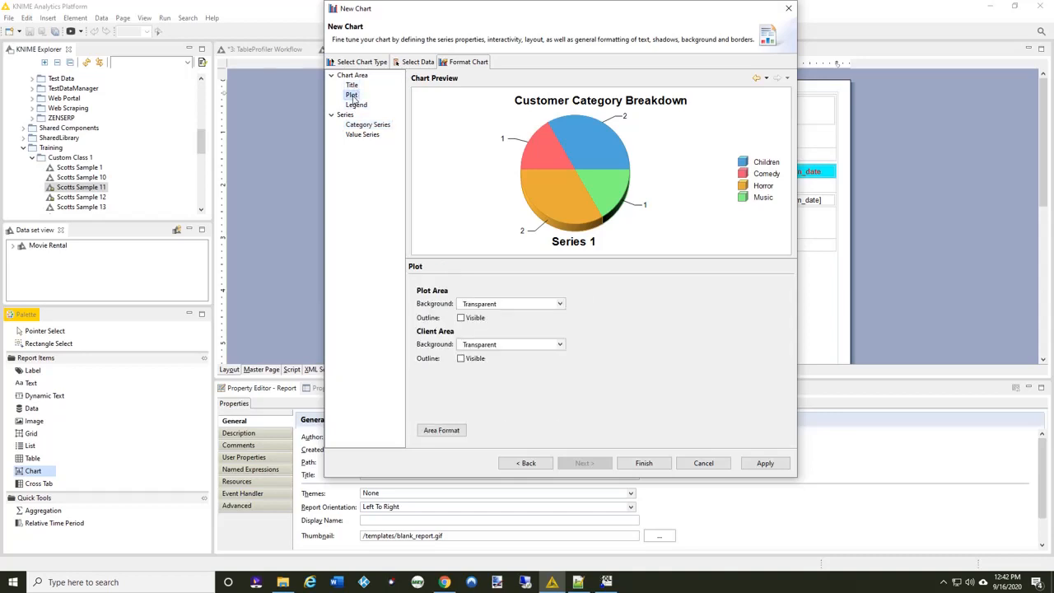
click(356, 106)
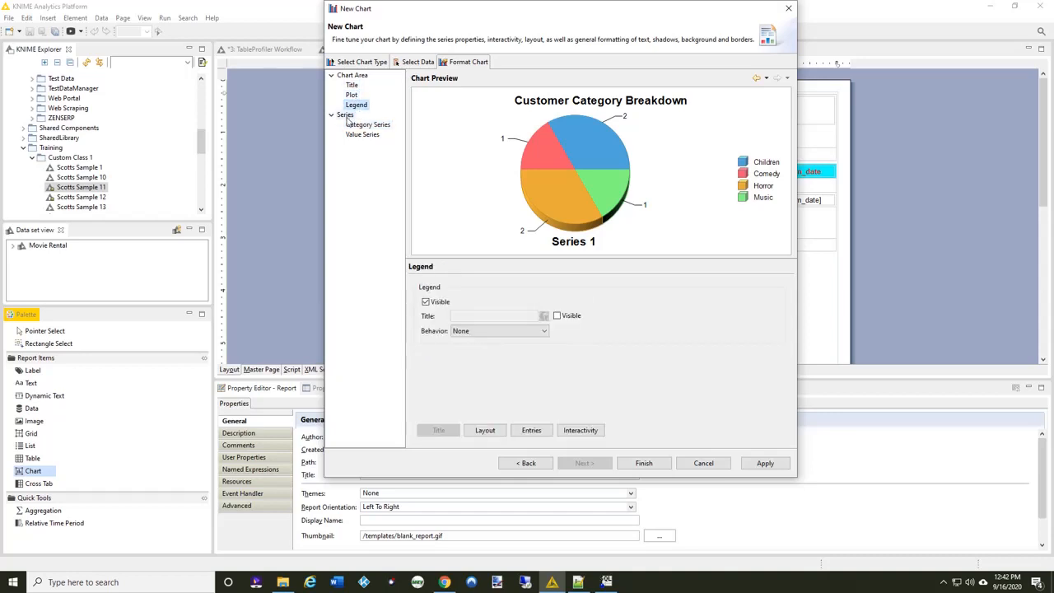
click(345, 115)
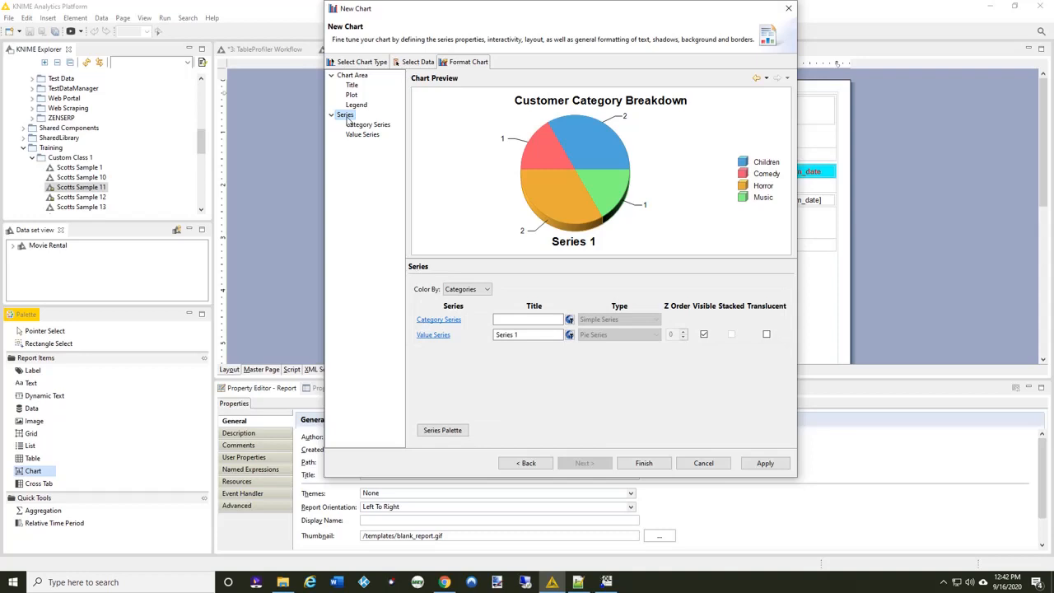
drag(527, 336, 432, 322)
key(Delete)
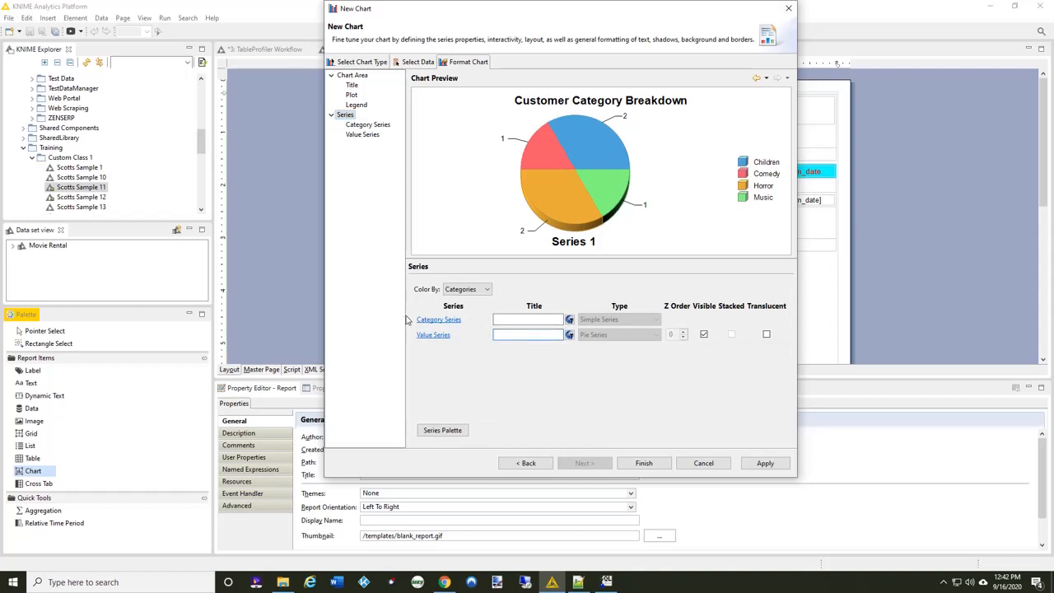
key(Tab)
click(529, 464)
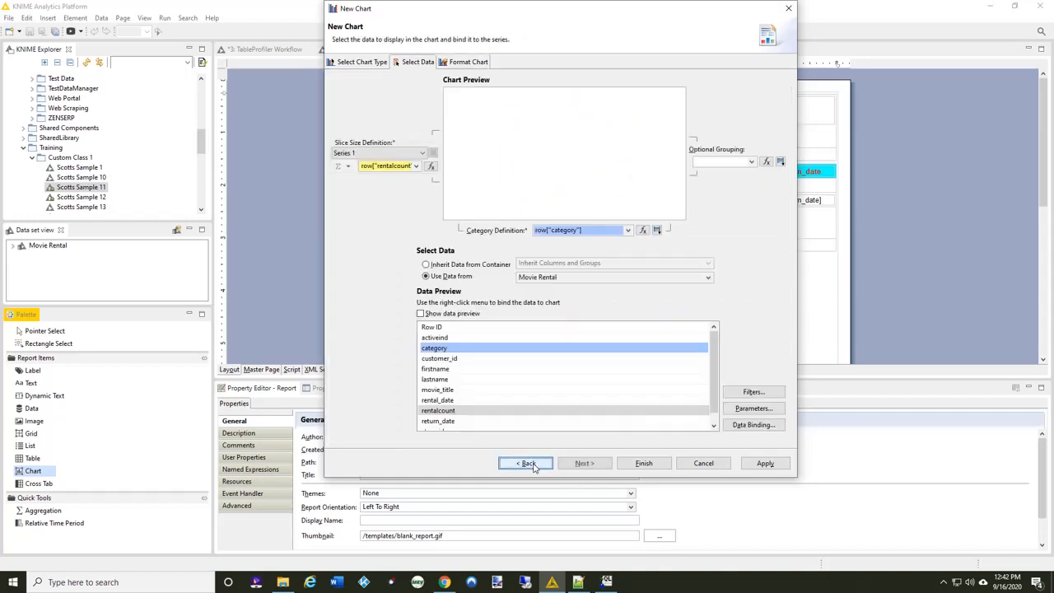
click(644, 464)
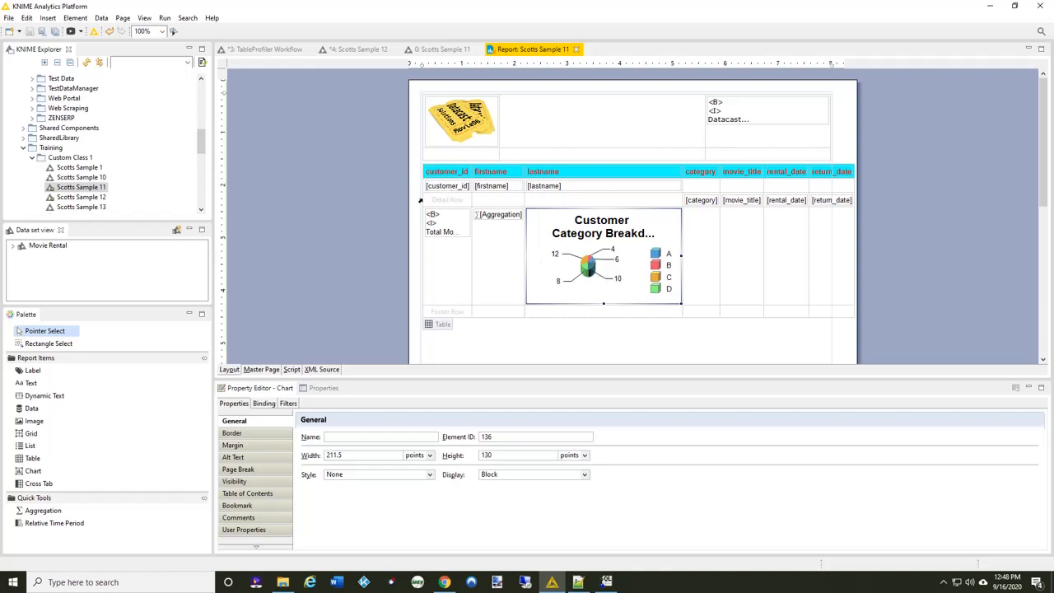
Reopen the chart's data settings and add a filter condition on customer_id with the operator Equal to
double_click(595, 265)
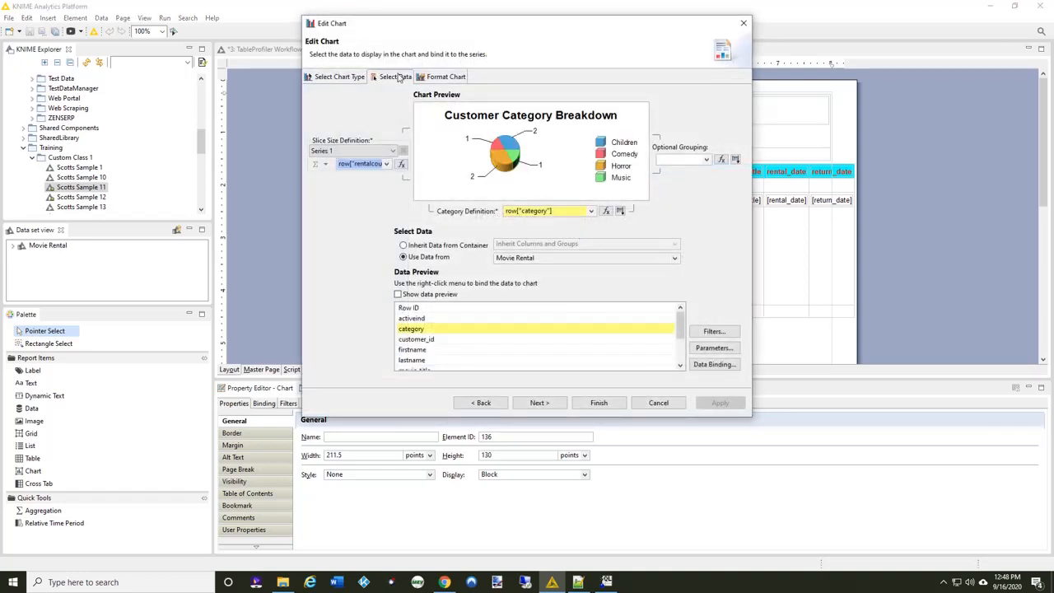
click(714, 332)
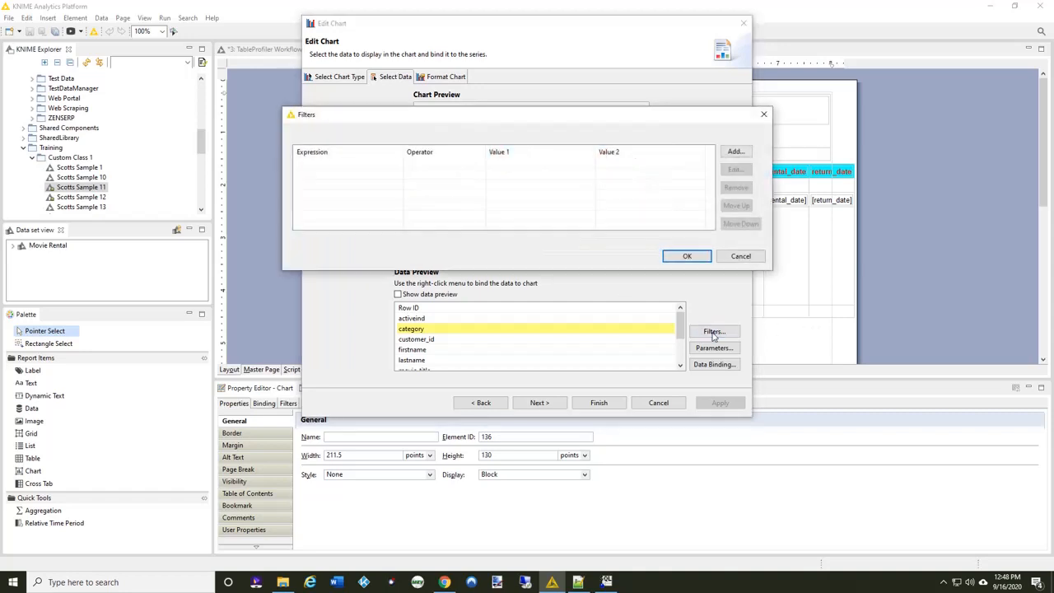
click(735, 152)
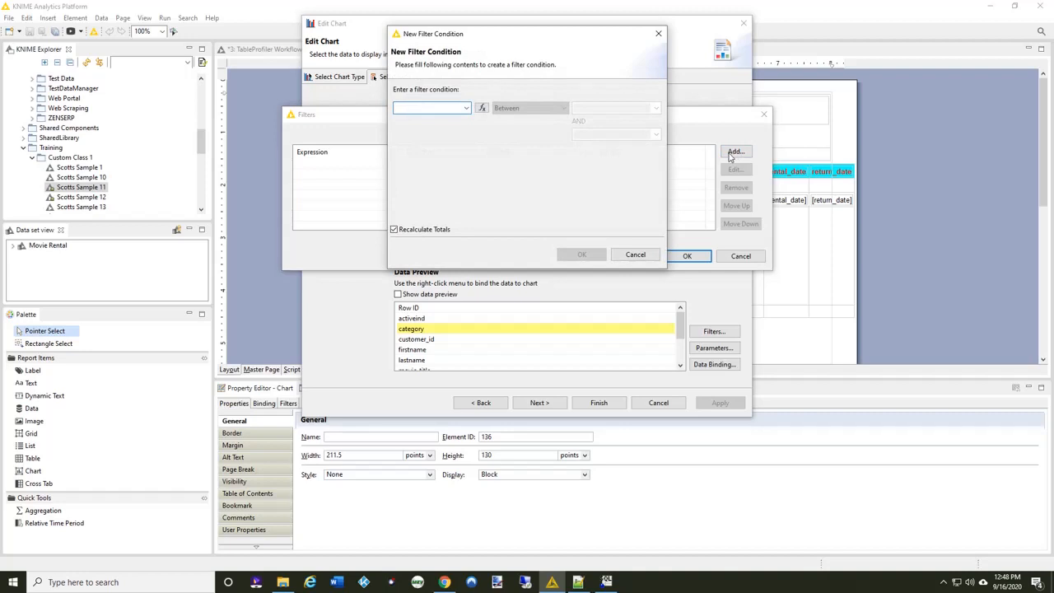
click(466, 108)
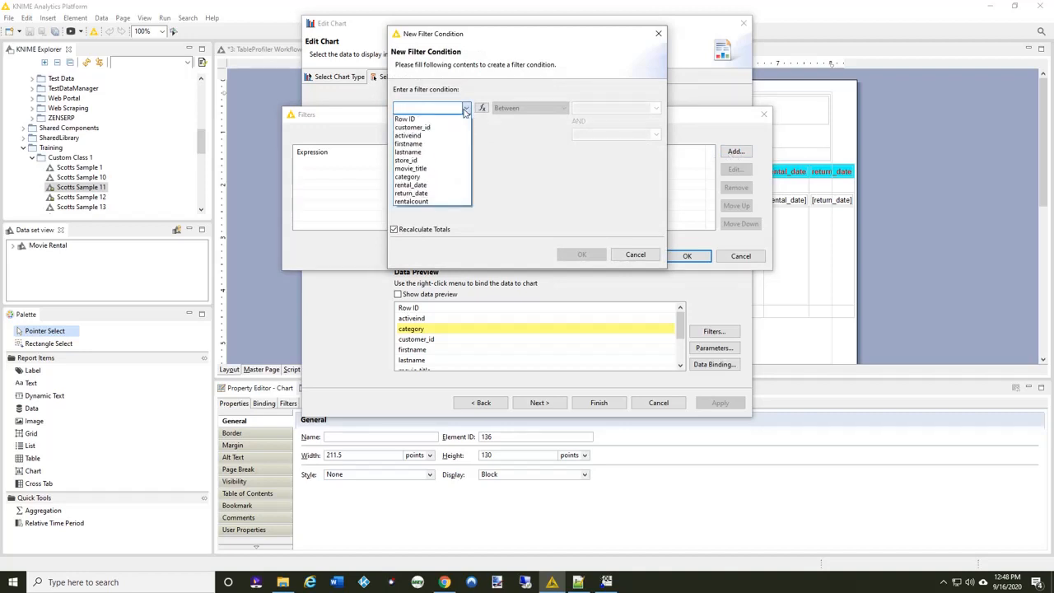
click(431, 128)
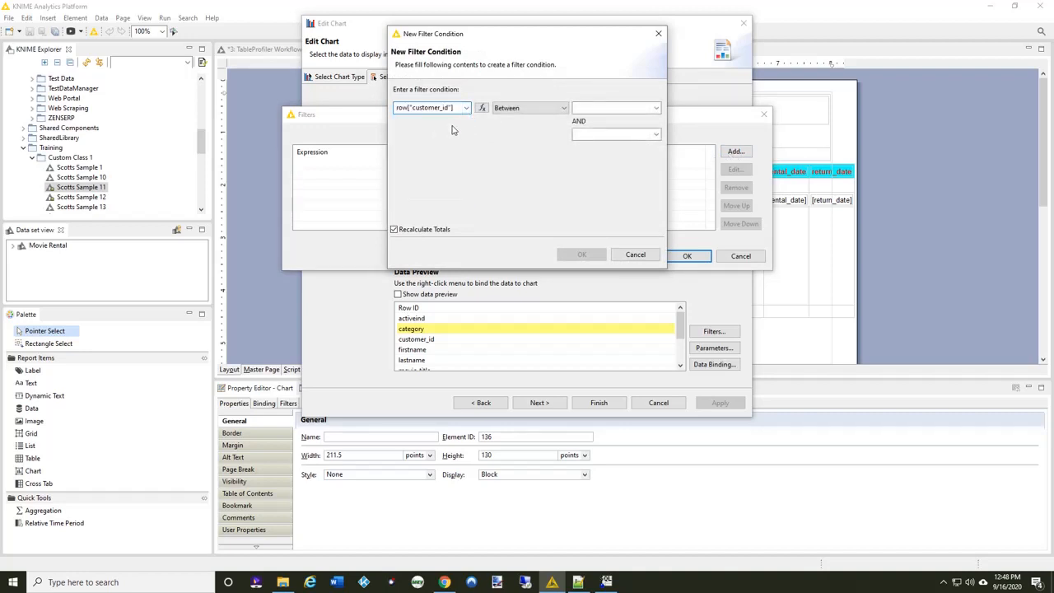
click(564, 108)
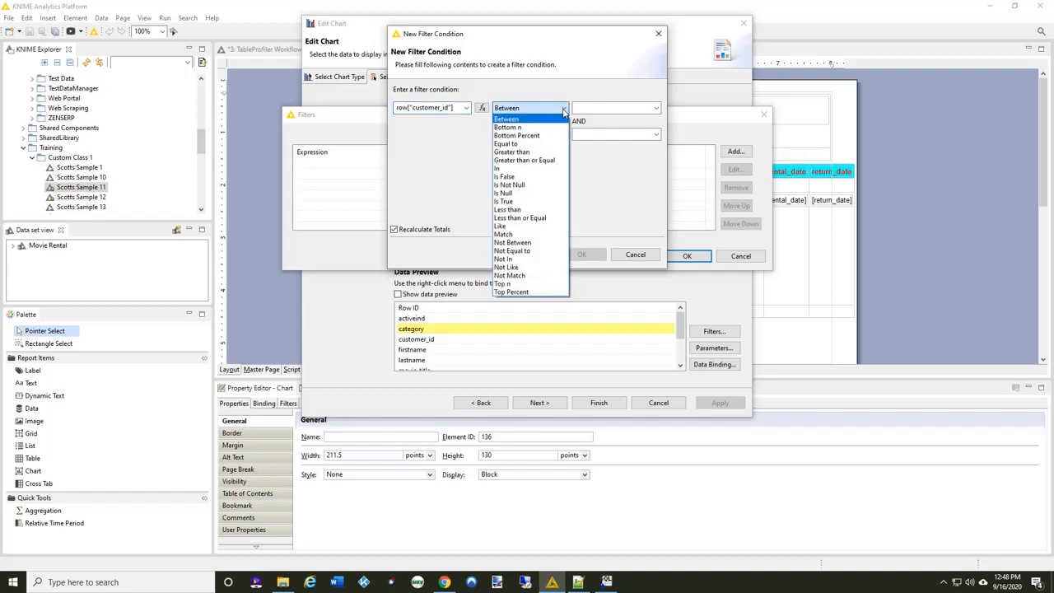
click(506, 144)
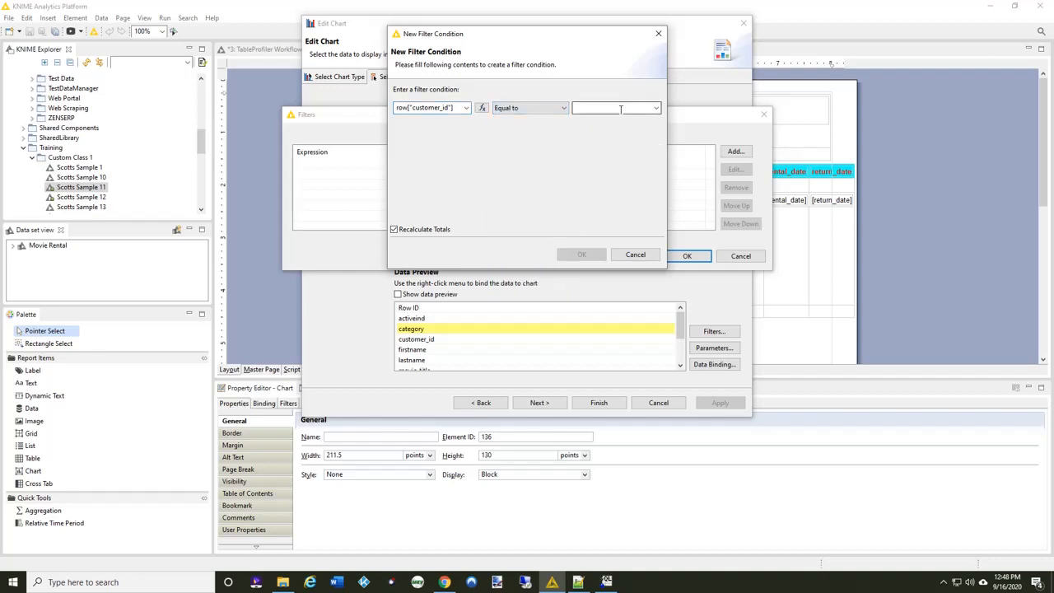
click(621, 109)
click(656, 108)
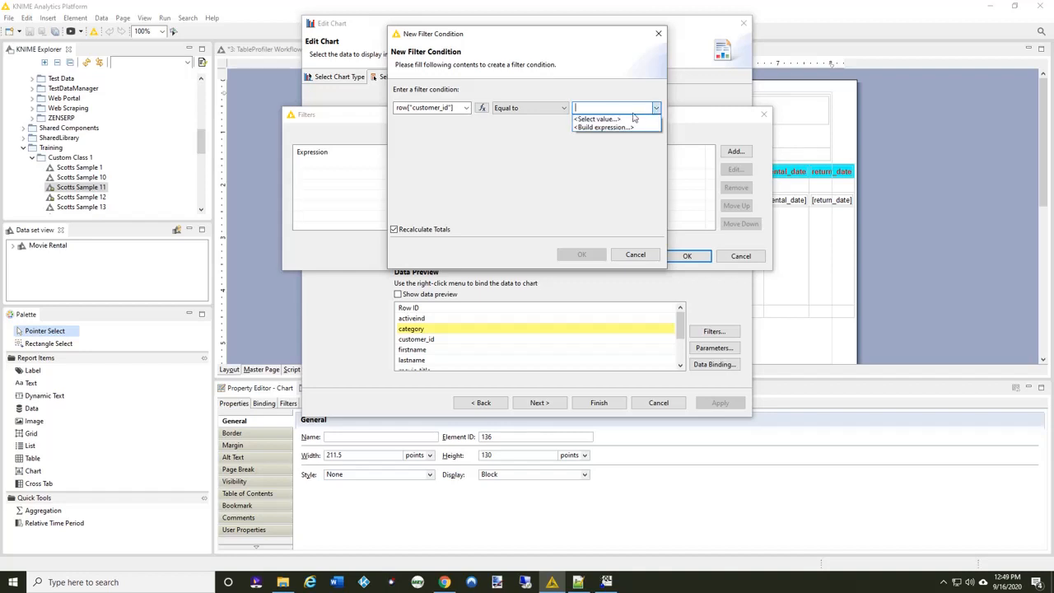
click(620, 120)
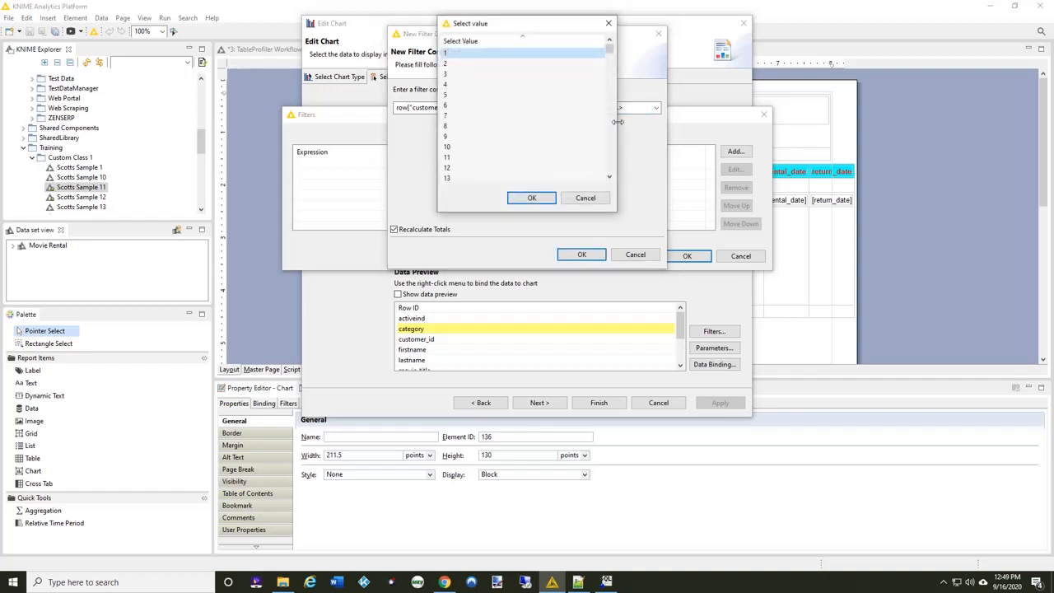
click(607, 199)
Build the filter's comparison value as the table's customer_id, row._outer["customer_id"], accept the filter and finish editing the chart
click(655, 108)
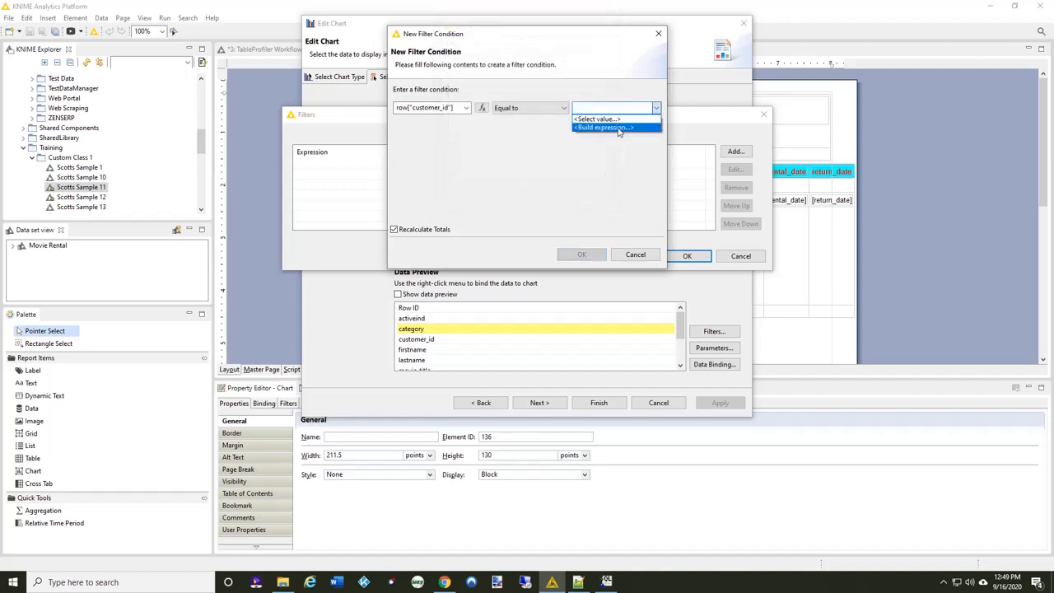
click(619, 131)
click(375, 222)
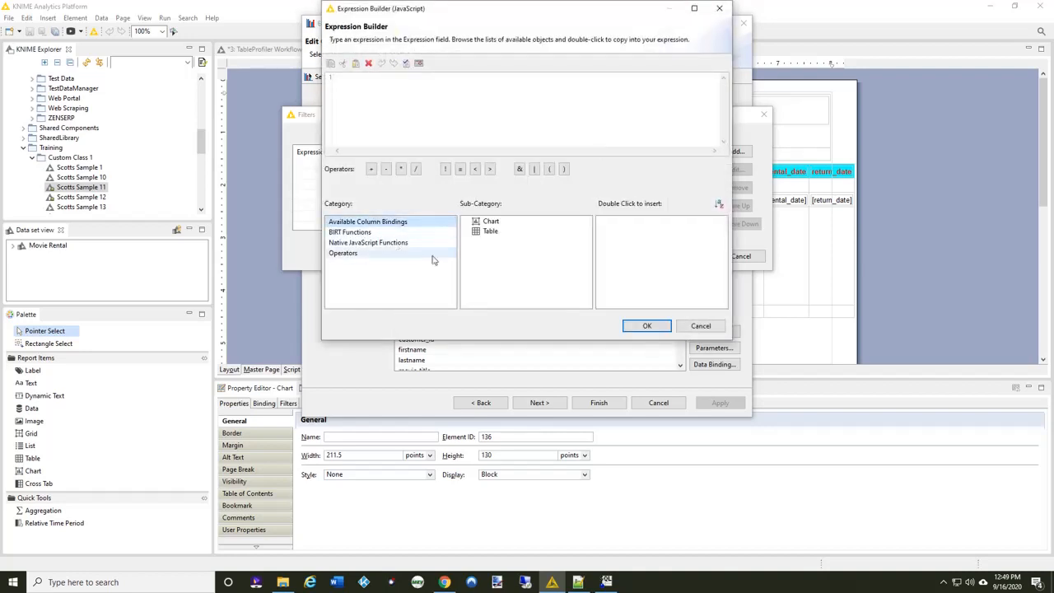
click(491, 232)
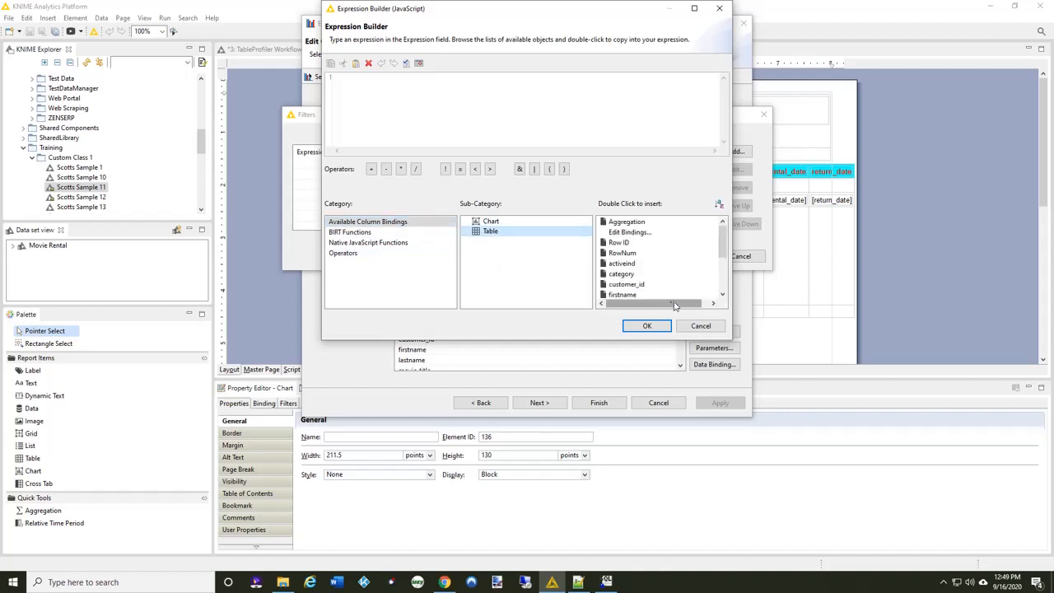
double_click(627, 284)
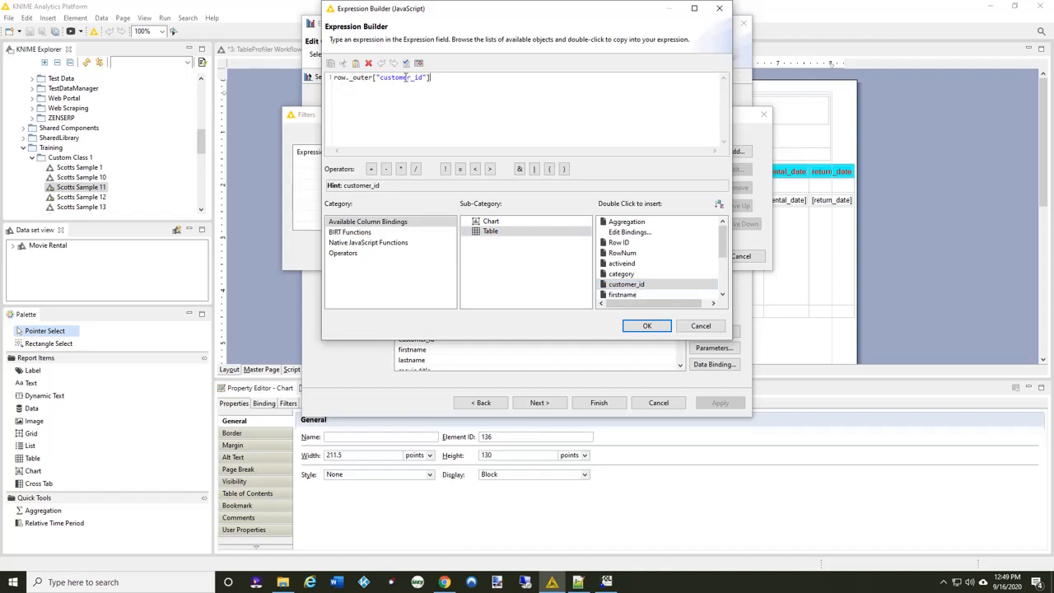
click(646, 326)
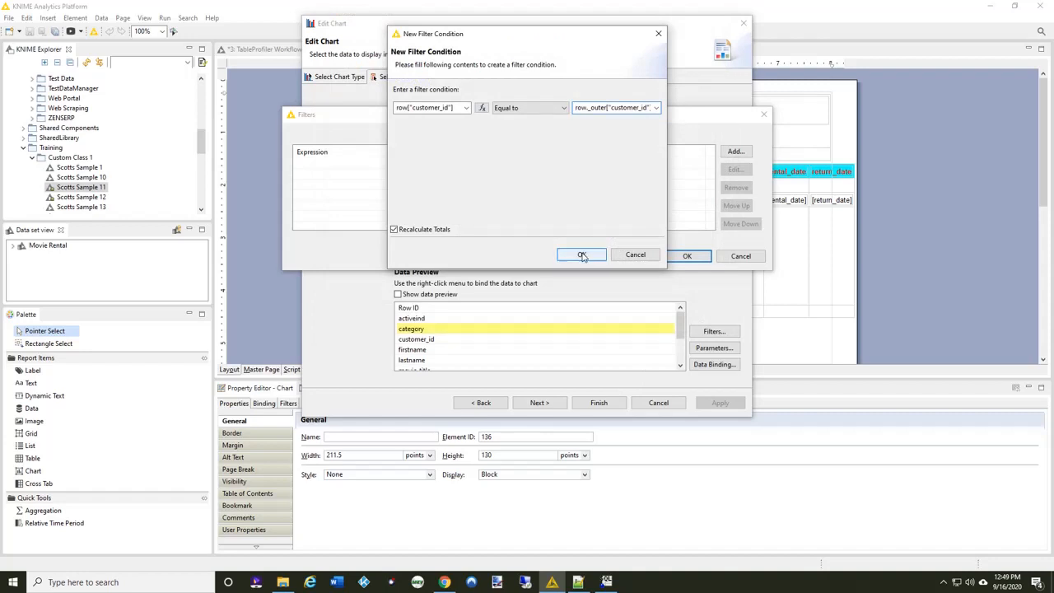
click(582, 257)
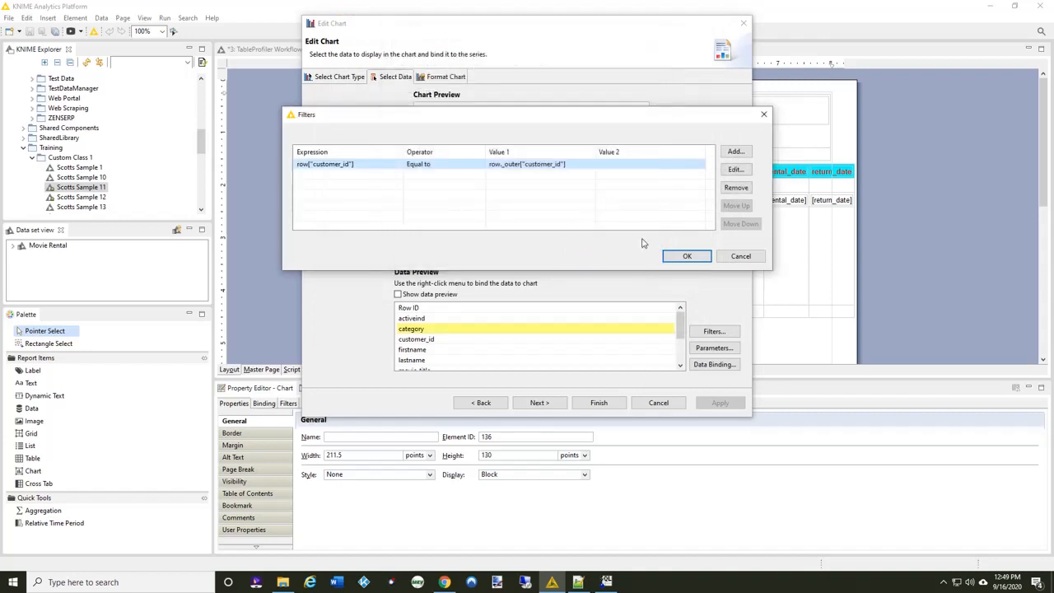
click(684, 256)
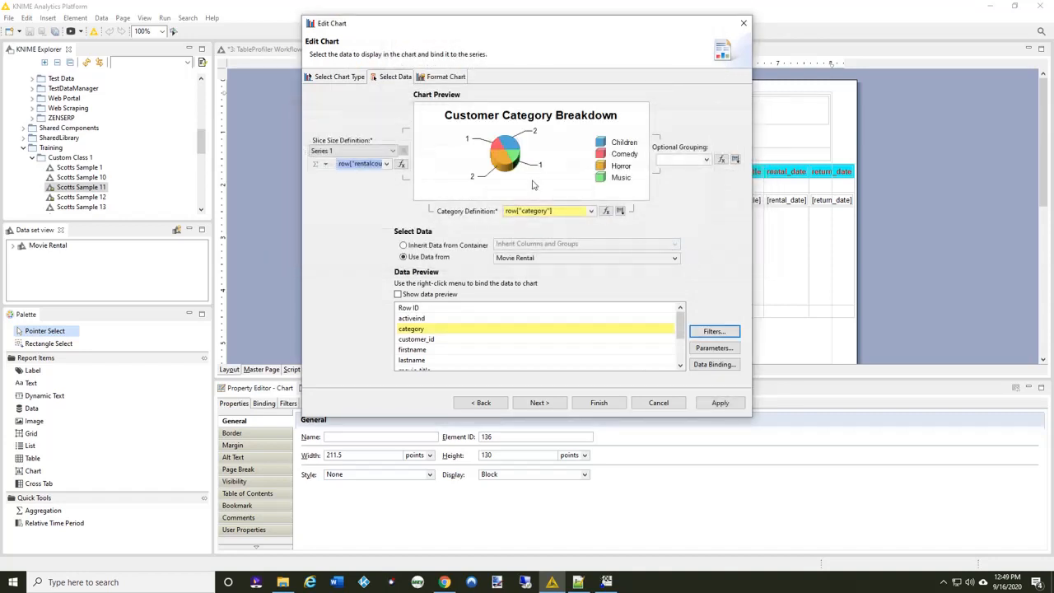
click(597, 403)
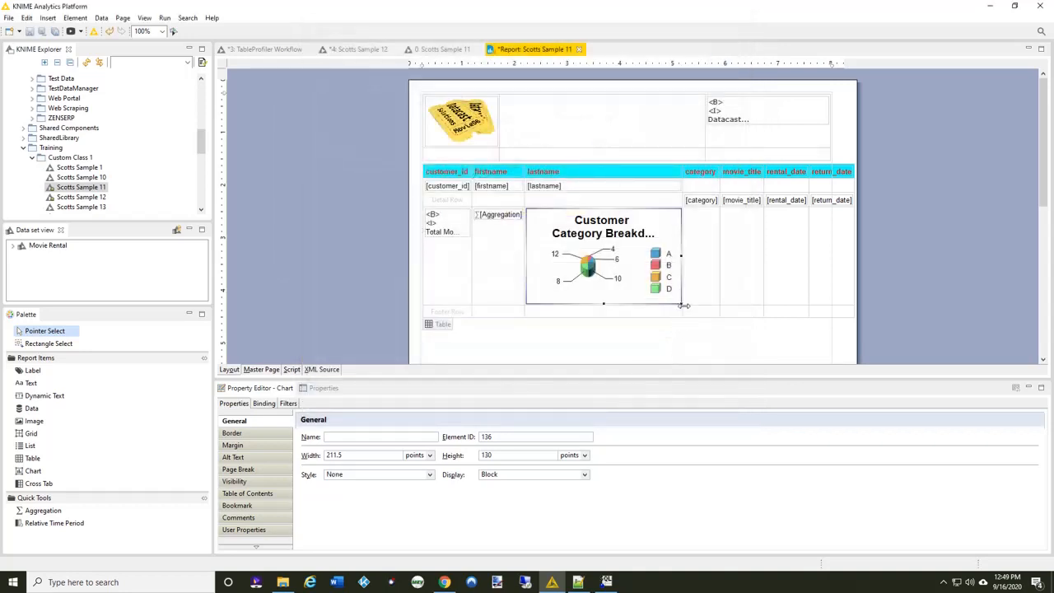
Enlarge the pie chart to about 237 by 191 points and preview the report in the web viewer
drag(683, 304, 701, 349)
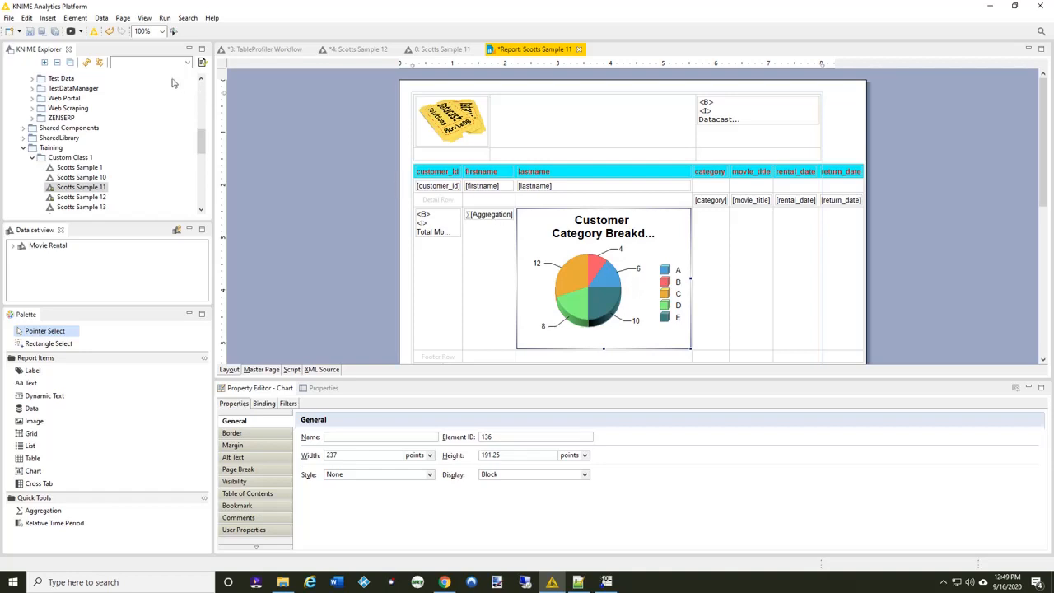
click(70, 33)
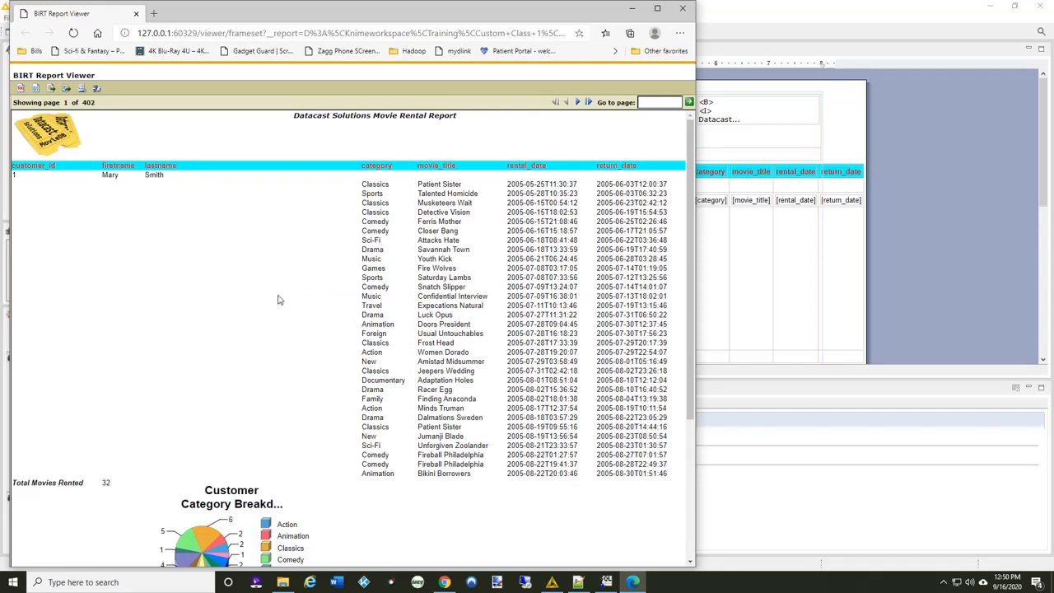
Examine each customer's rentals and category pie chart on the first four pages of the previewed report, and close the viewer
scroll(275, 291, down, 1)
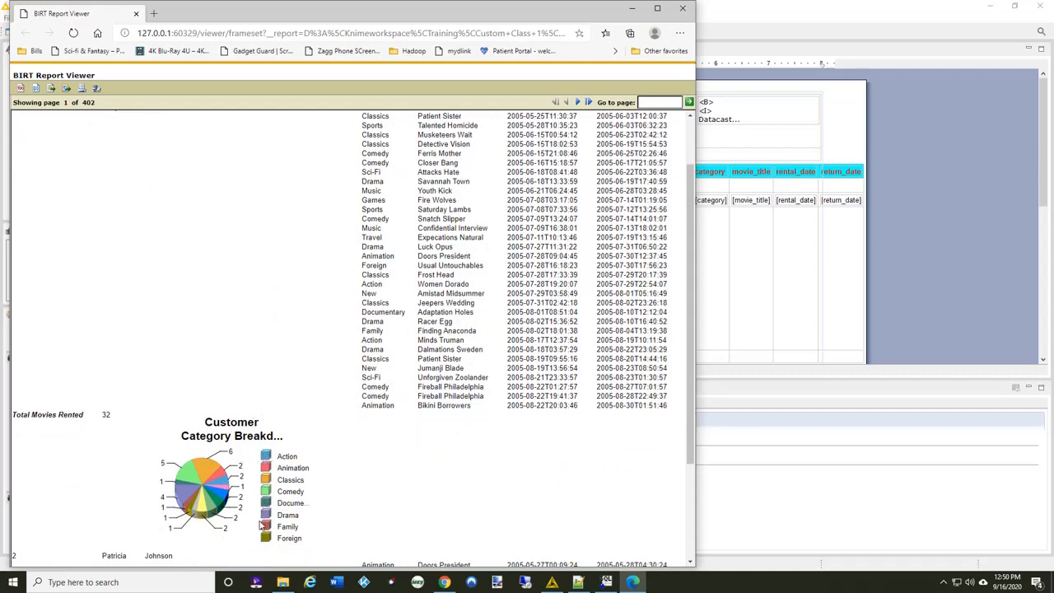
click(577, 102)
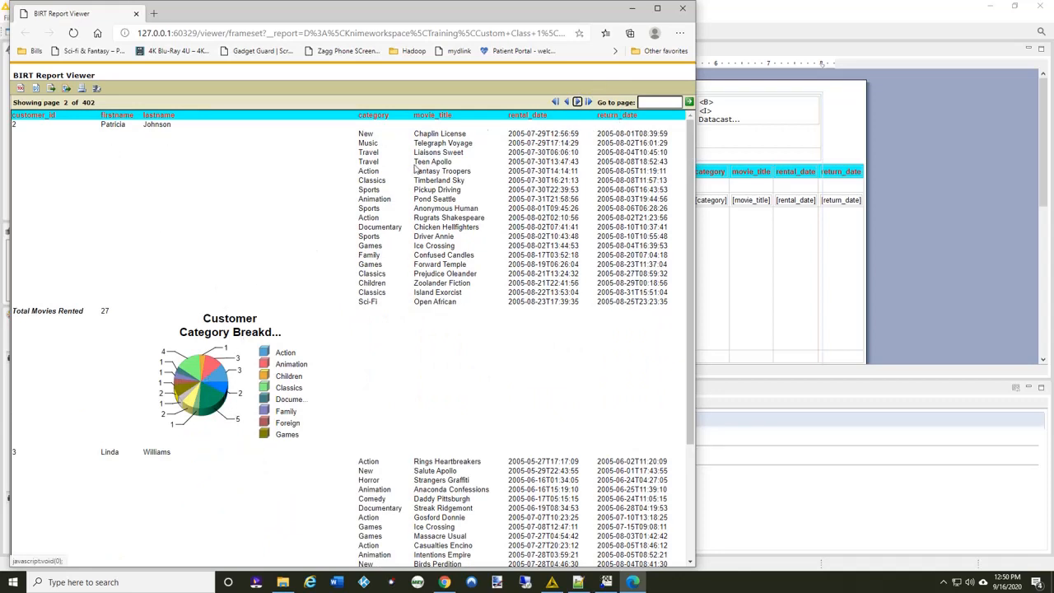
click(578, 104)
scroll(485, 256, down, 1)
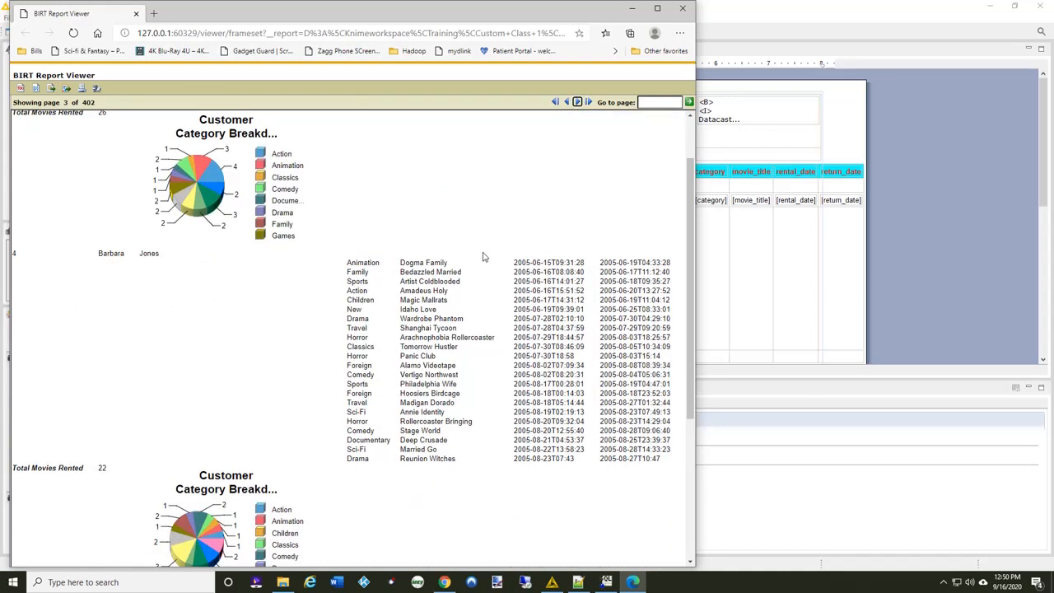
scroll(484, 258, down, 1)
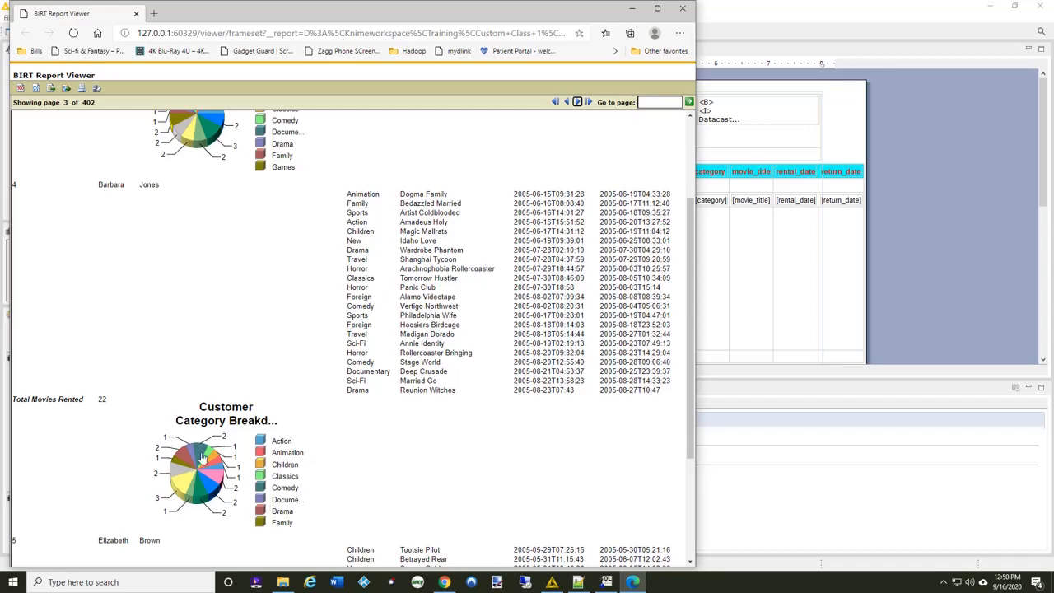
click(578, 102)
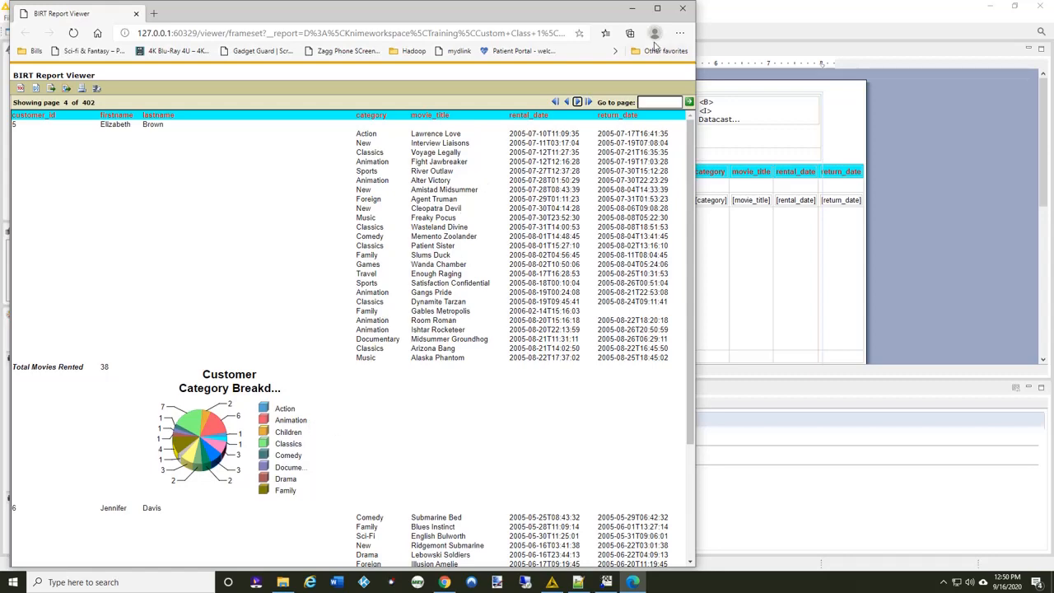
click(684, 10)
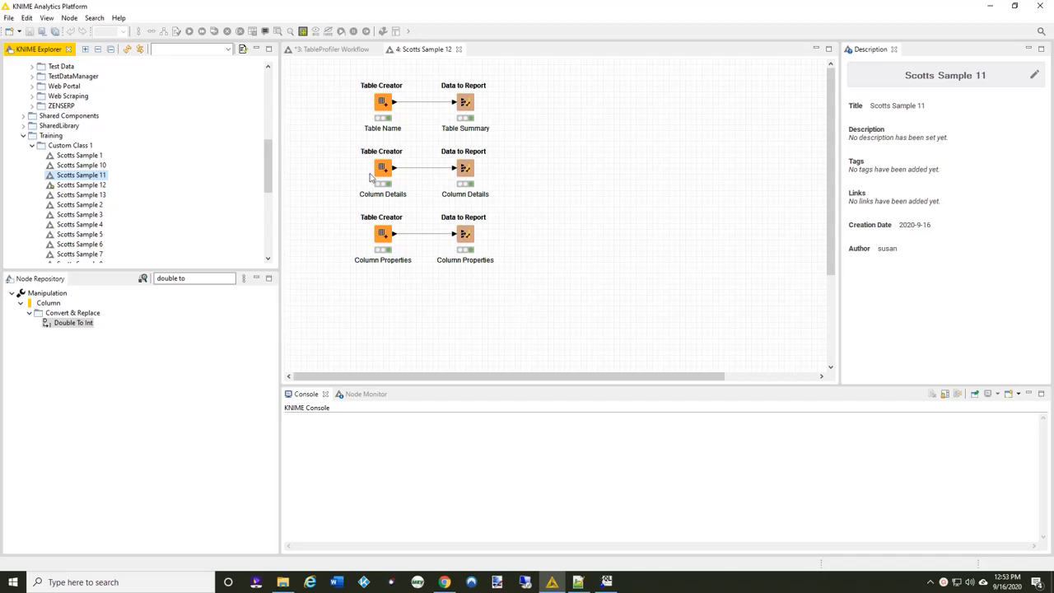
Look over the TableProfiler workflow's nodes that feed the report data, and return to the Scotts Sample 12 workflow
click(340, 50)
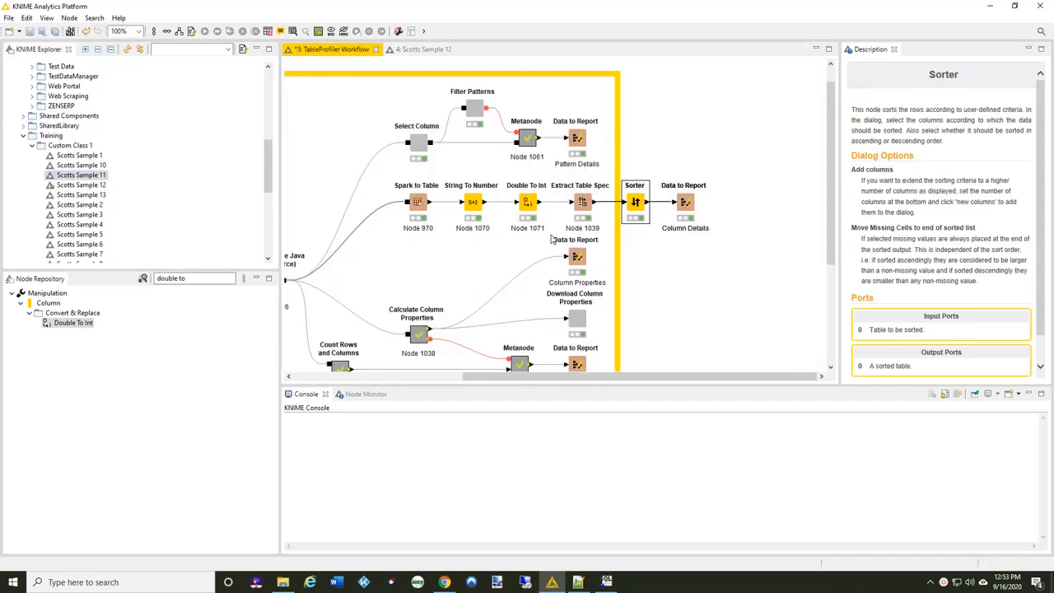
drag(494, 377, 369, 390)
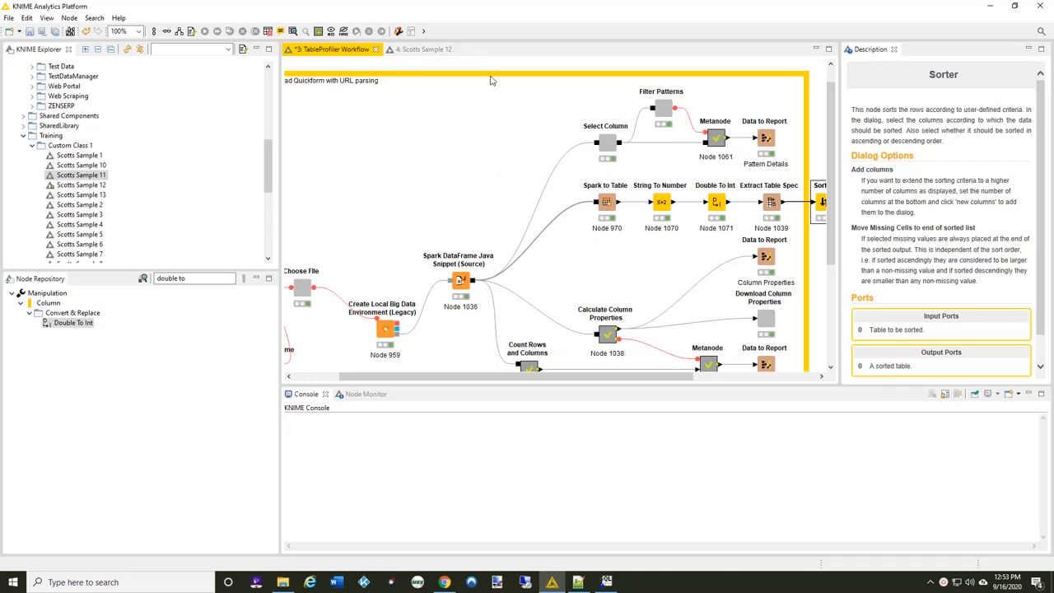
click(425, 51)
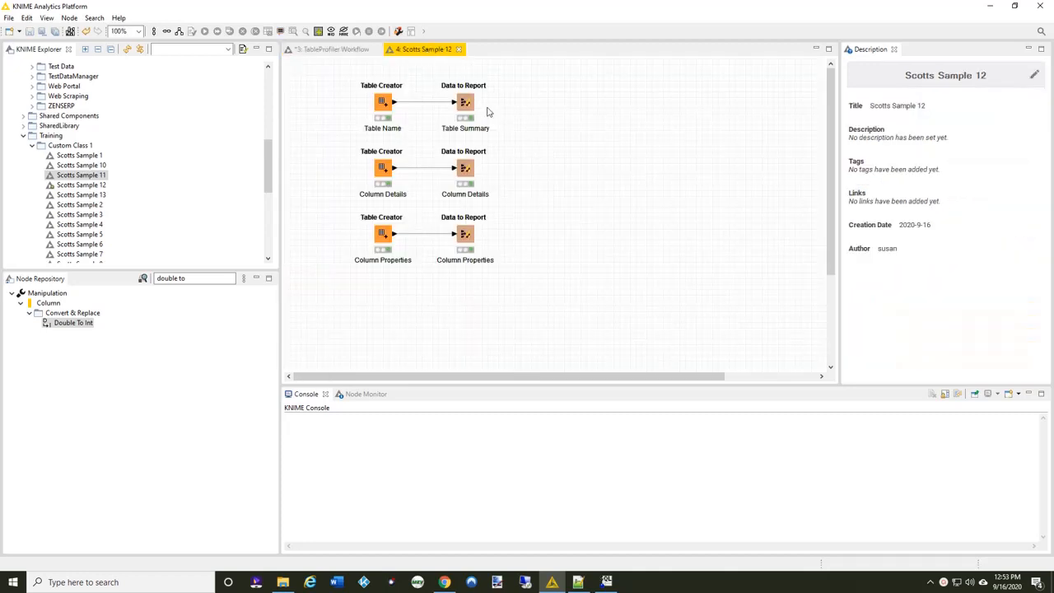
View the output table of the Table Name node, checking the table name and its row and column counts
right_click(387, 109)
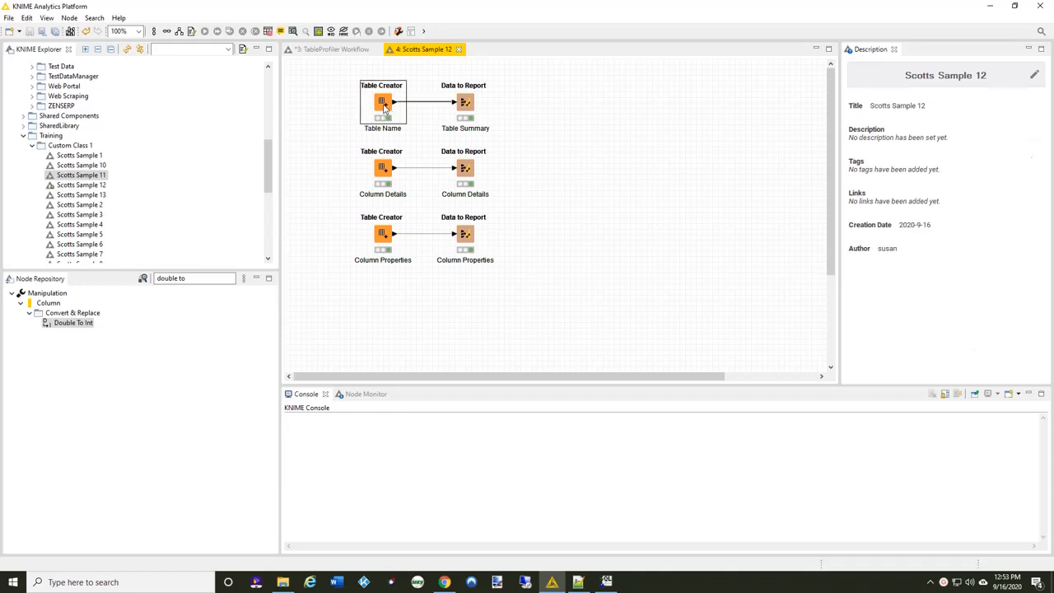
click(500, 362)
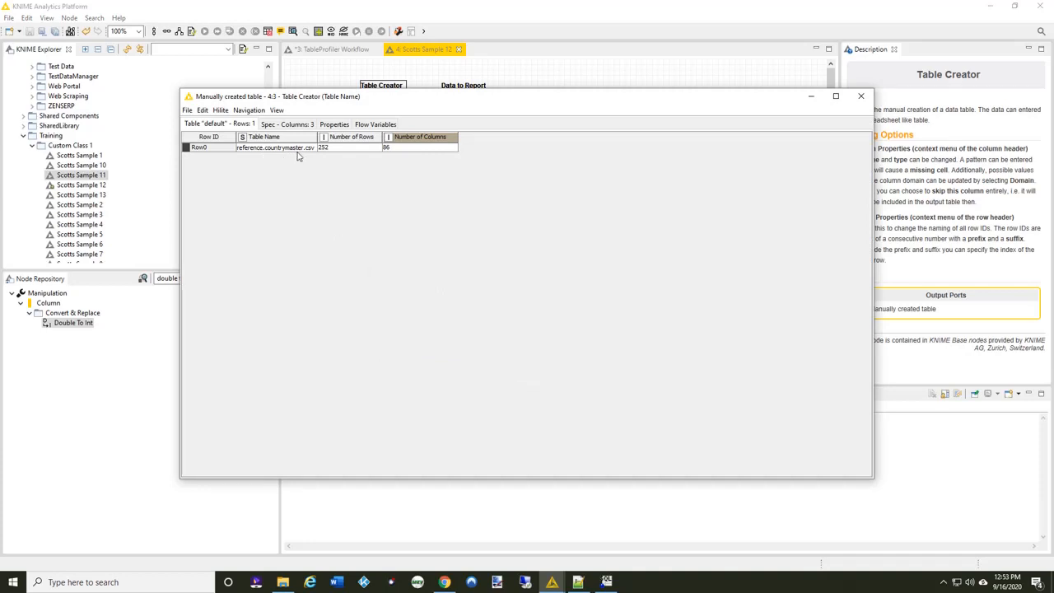
click(861, 99)
View the output table of the Column Details node through to its last rows and close it
right_click(381, 168)
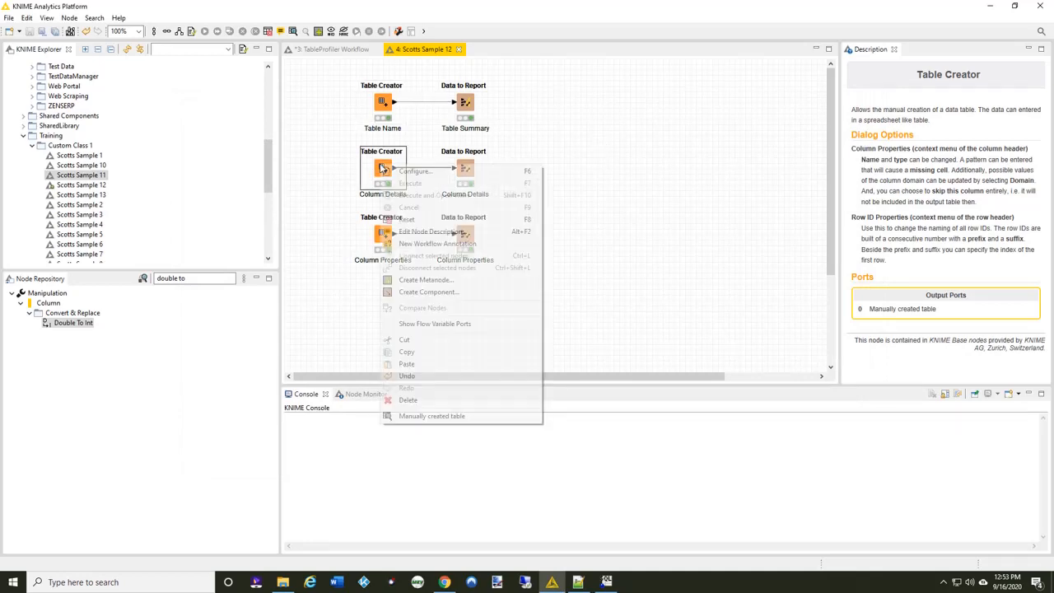
click(445, 417)
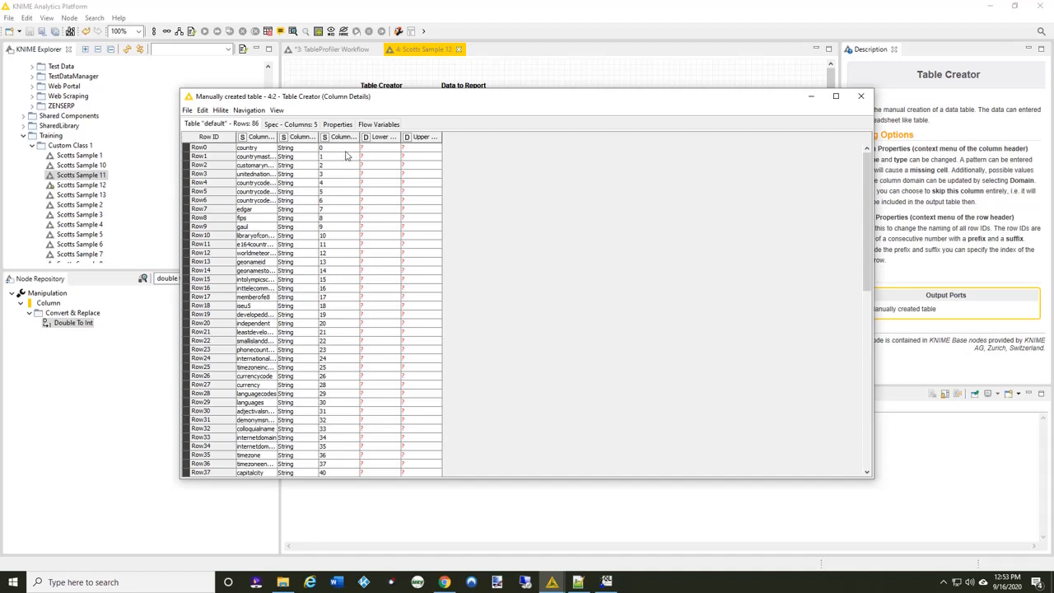
drag(867, 169, 858, 377)
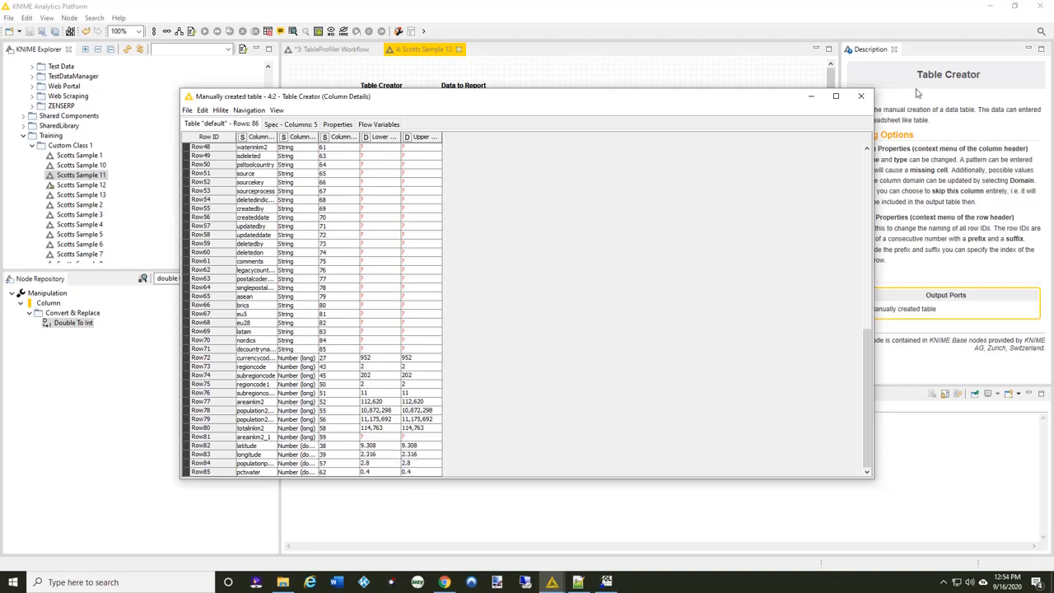
click(862, 98)
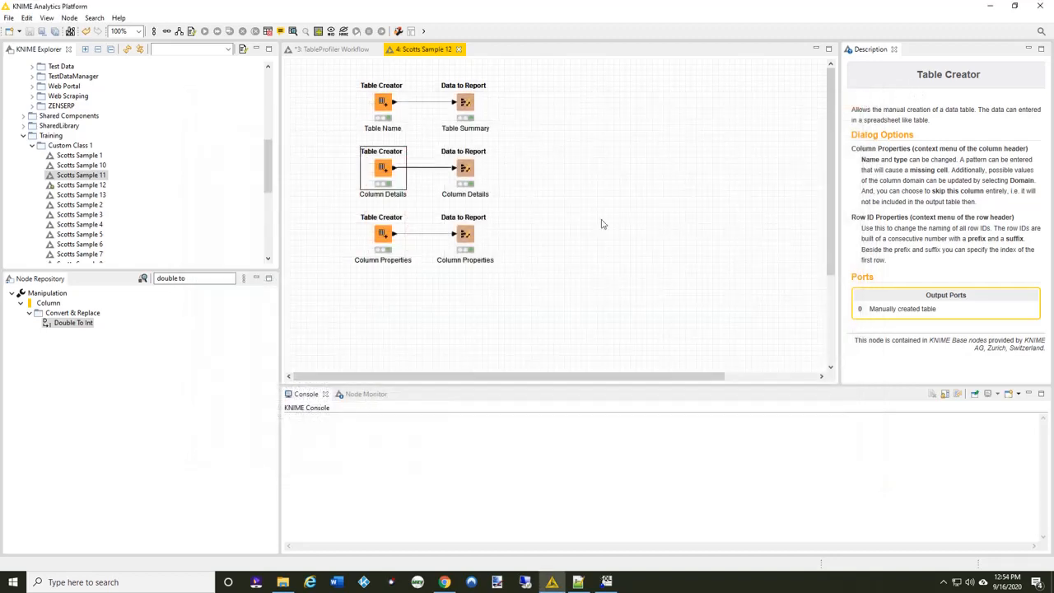
Open the output table of the Column Properties node and widen its name and property columns for reading
right_click(385, 236)
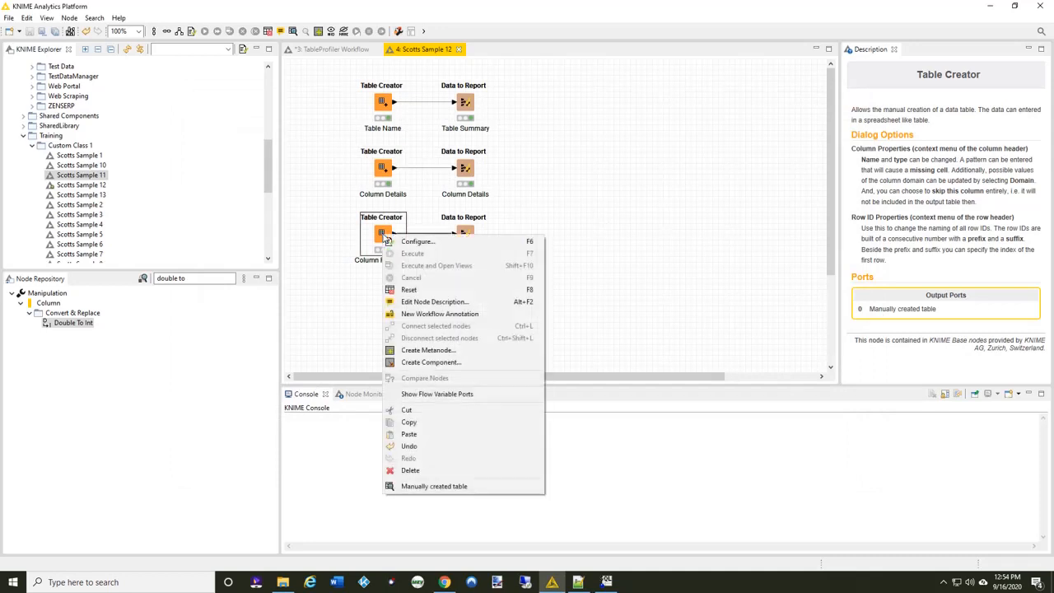
click(434, 485)
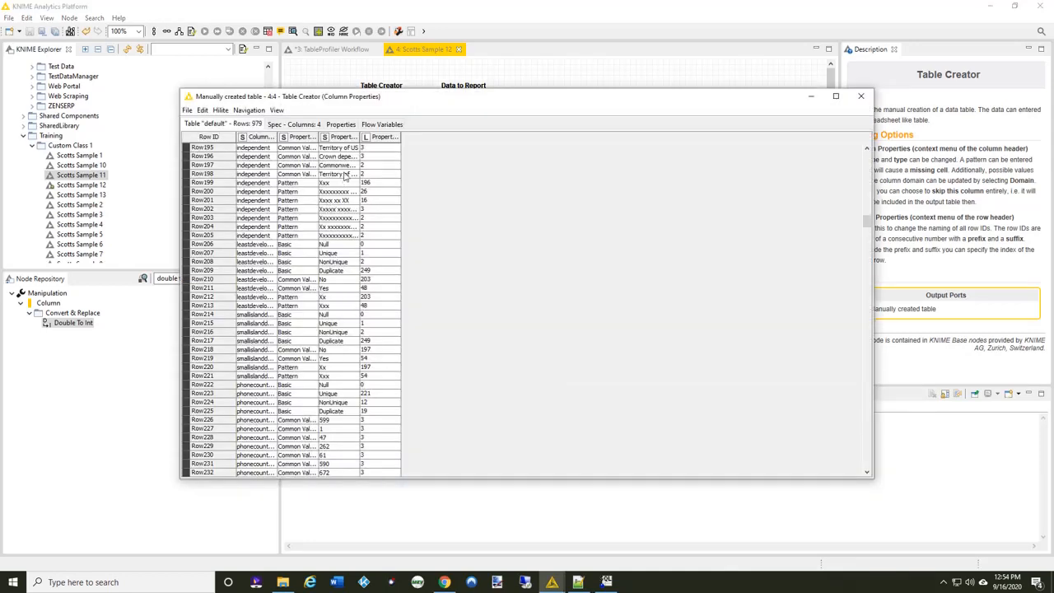
drag(315, 137, 426, 137)
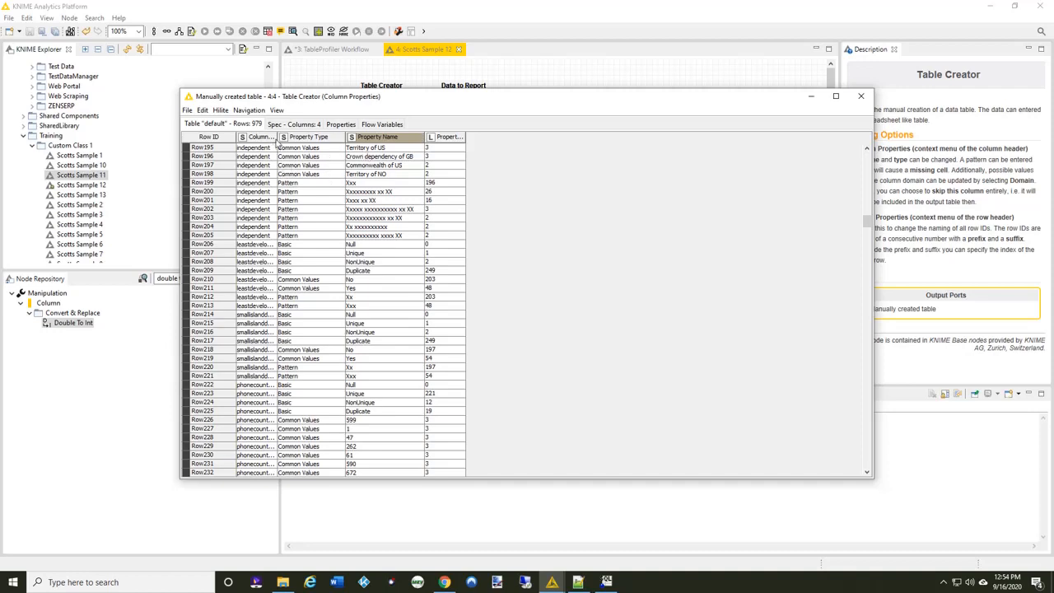
drag(277, 137, 314, 137)
Examine the Basic, Common Values and Pattern property rows, such as those for phonecountrycode, and close the table
scroll(280, 272, down, 2)
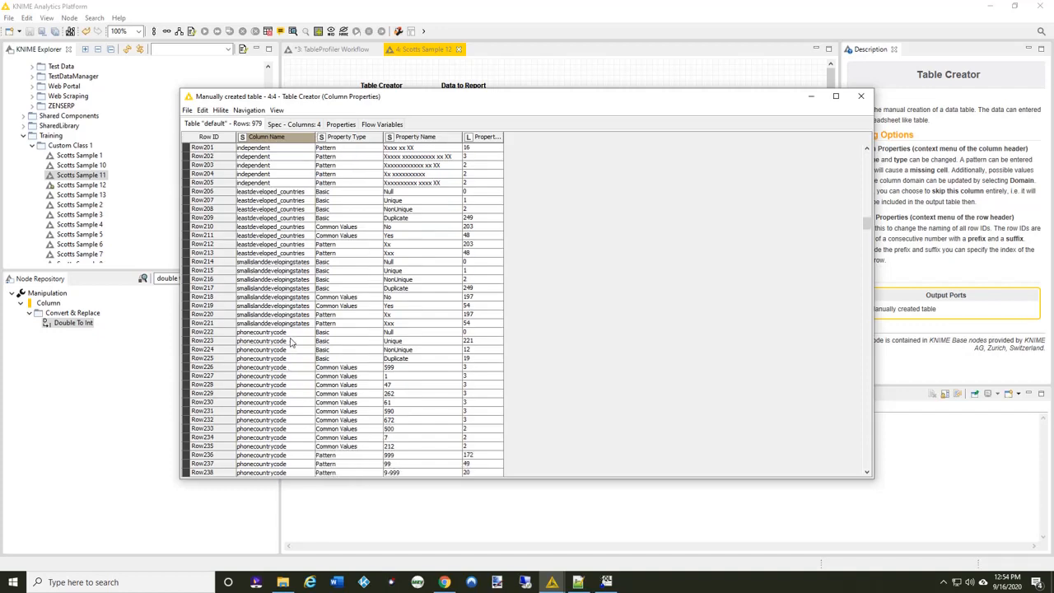
click(293, 333)
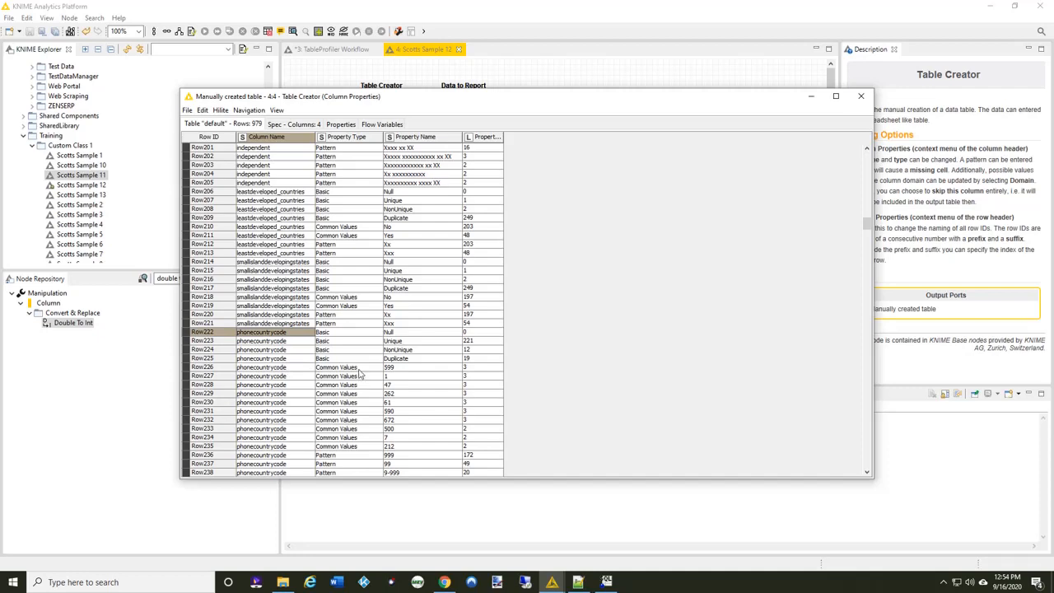
drag(359, 374, 365, 448)
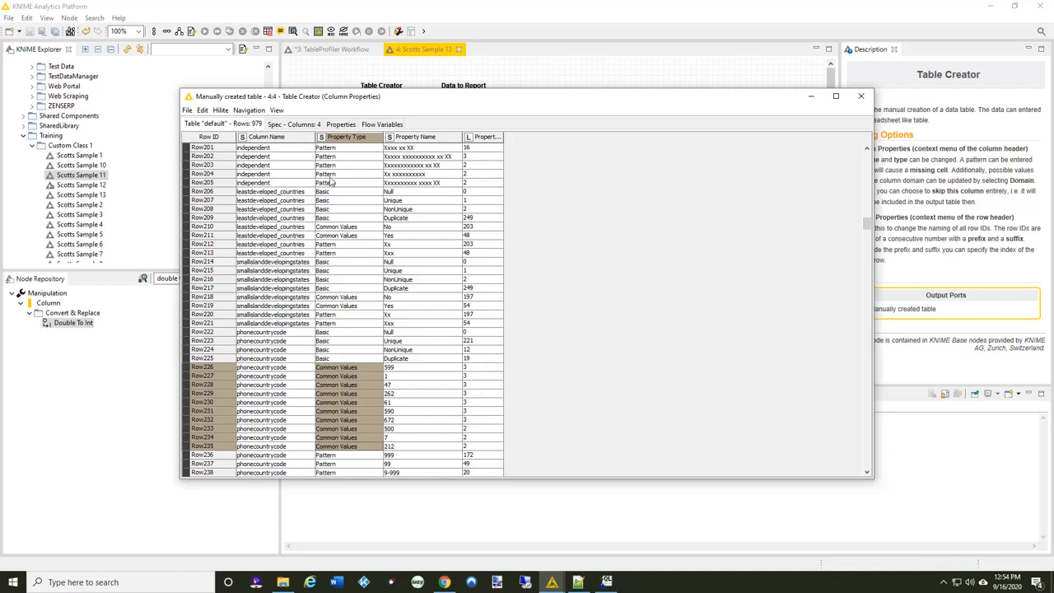
click(344, 150)
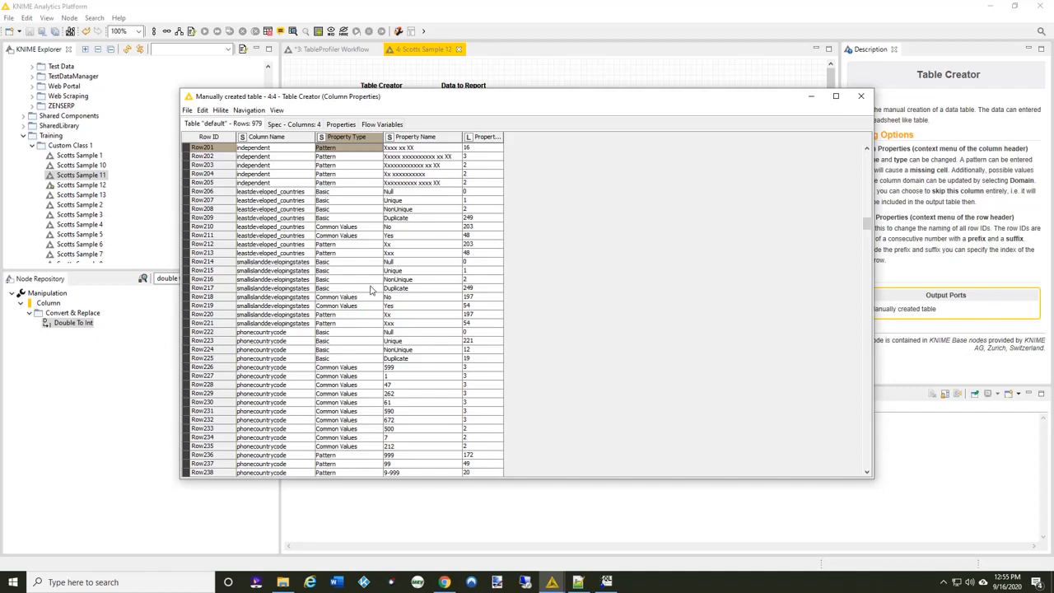
scroll(431, 396, down, 8)
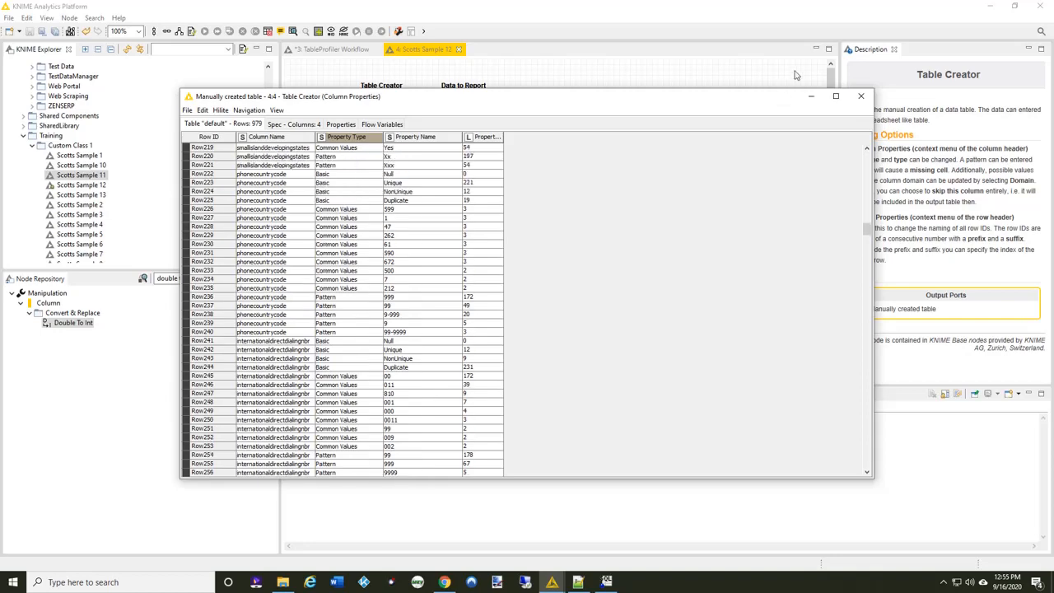
click(860, 96)
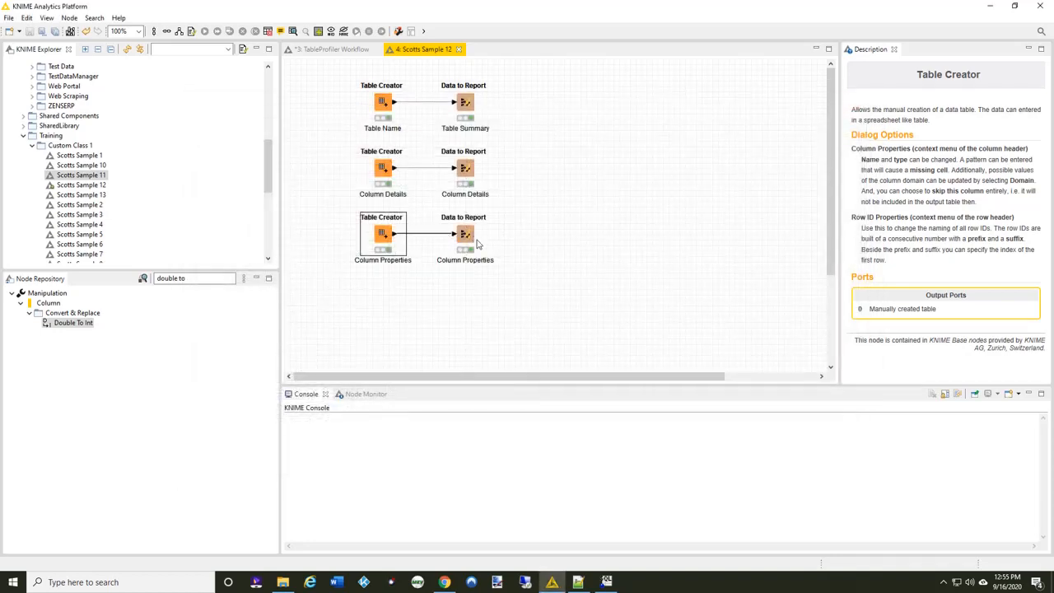
click(615, 163)
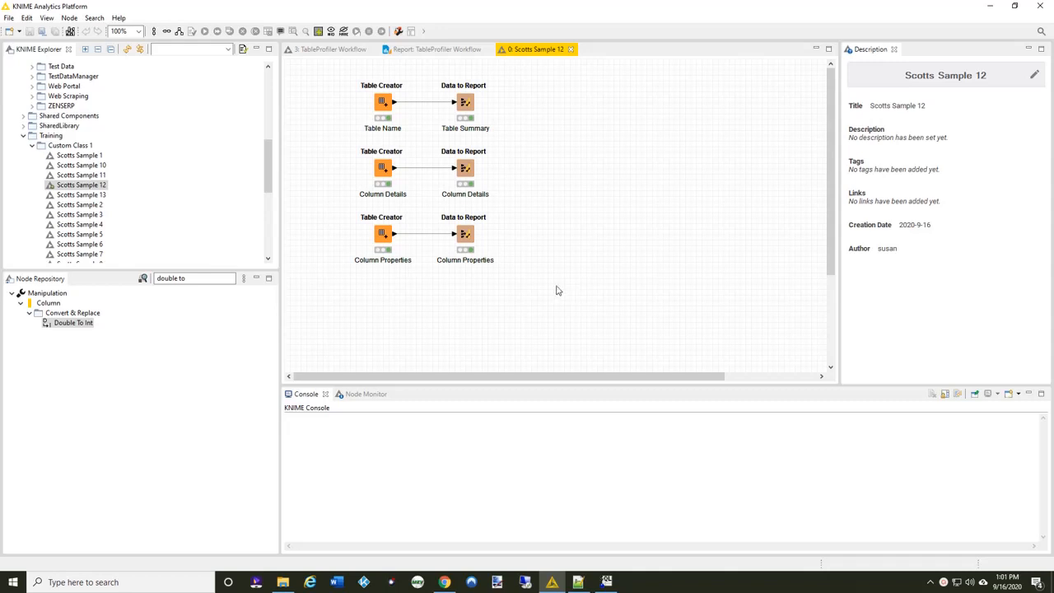
Open the report of Scotts Sample 12 and apply the data set changes for Table Summary, Column Details and Column Properties
click(462, 99)
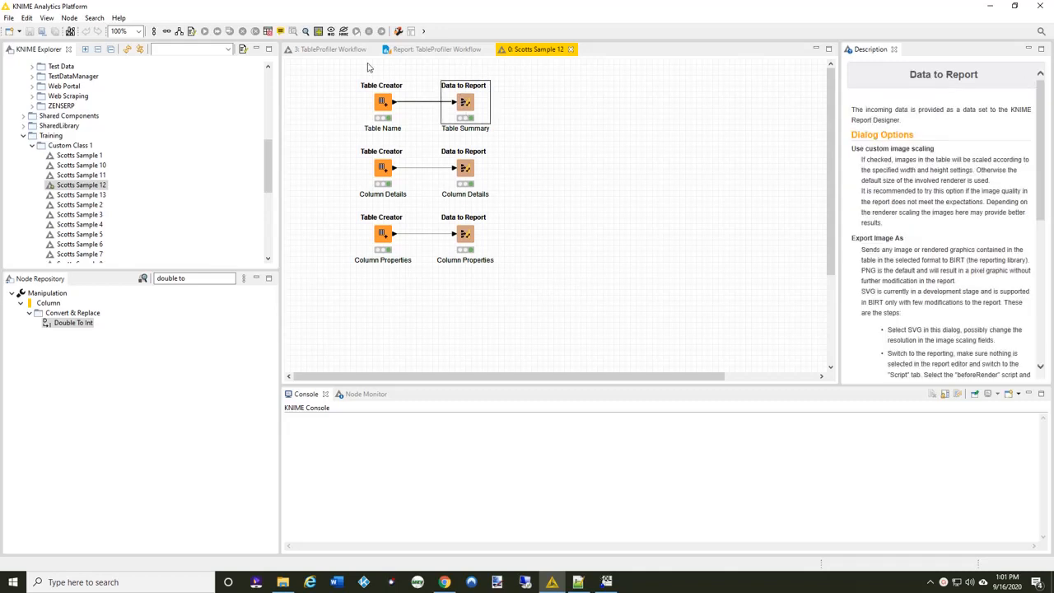
click(70, 32)
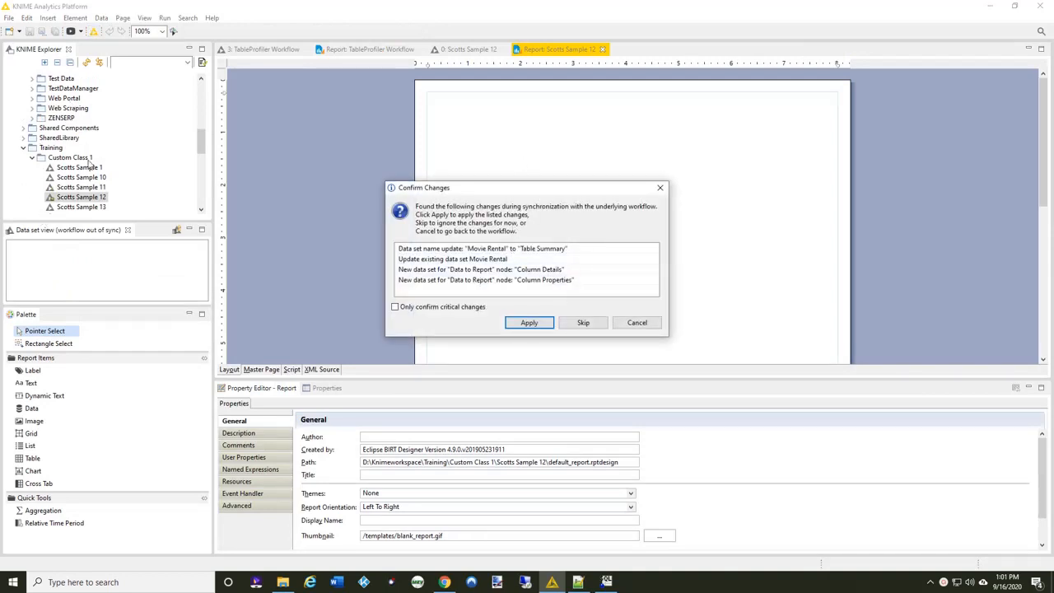
click(529, 323)
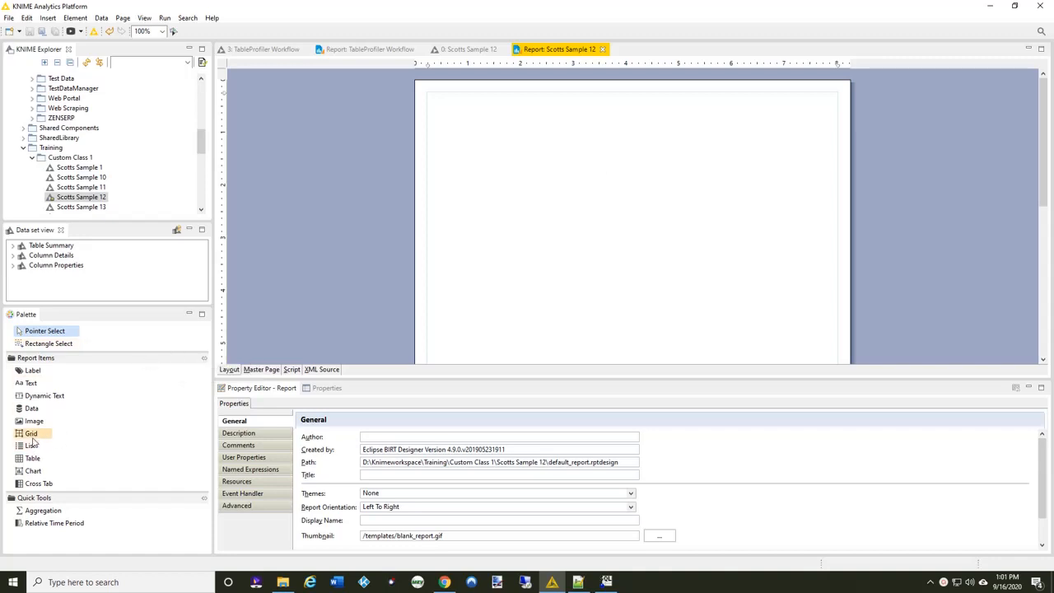
Insert a grid with 6 columns and 2 rows at the start of the blank report page
drag(31, 434, 509, 114)
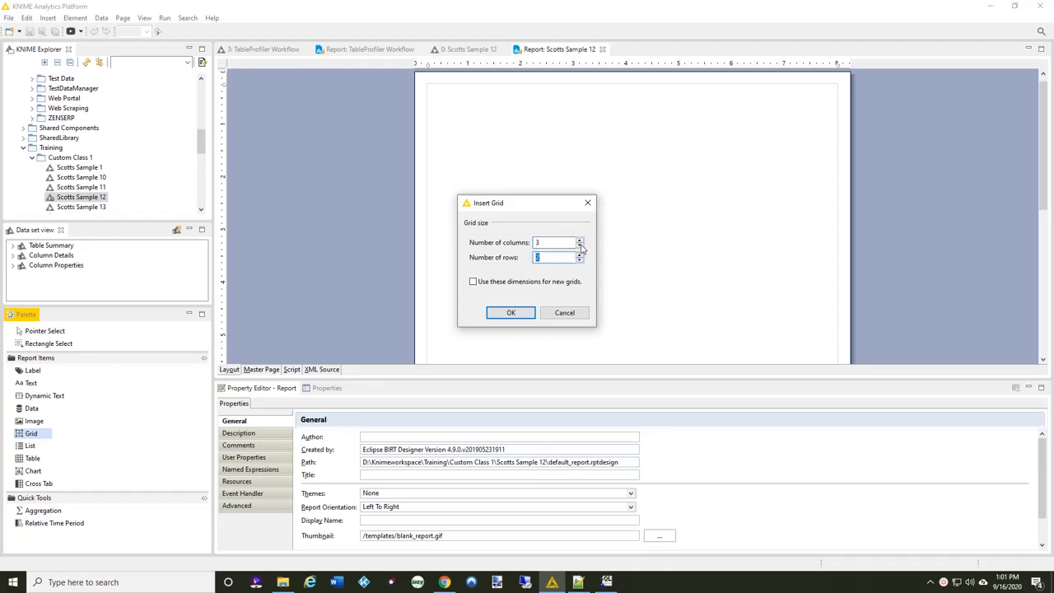
click(560, 241)
text(6)
click(511, 313)
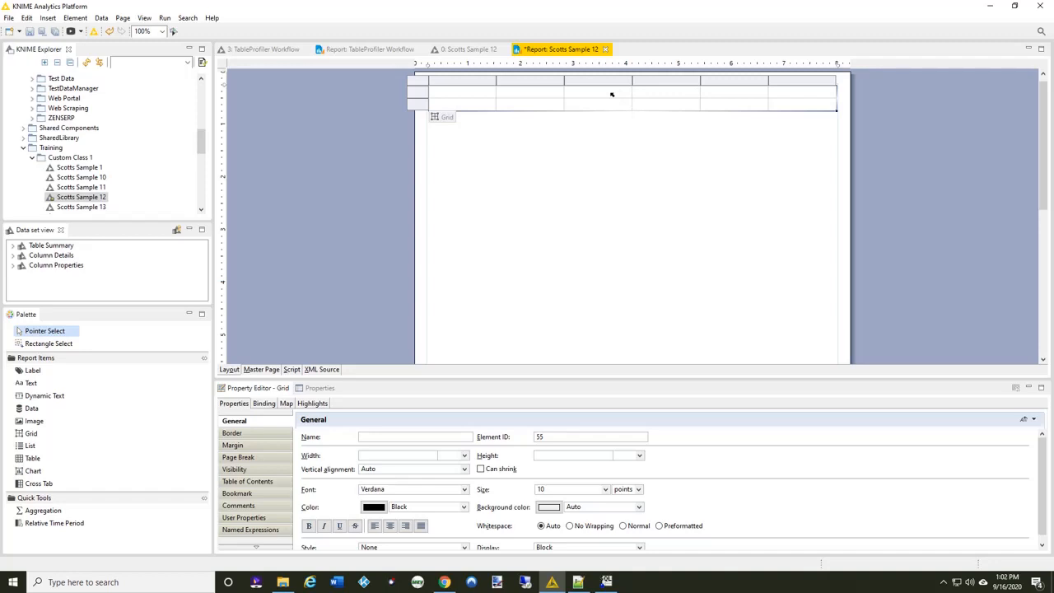
drag(449, 120, 447, 156)
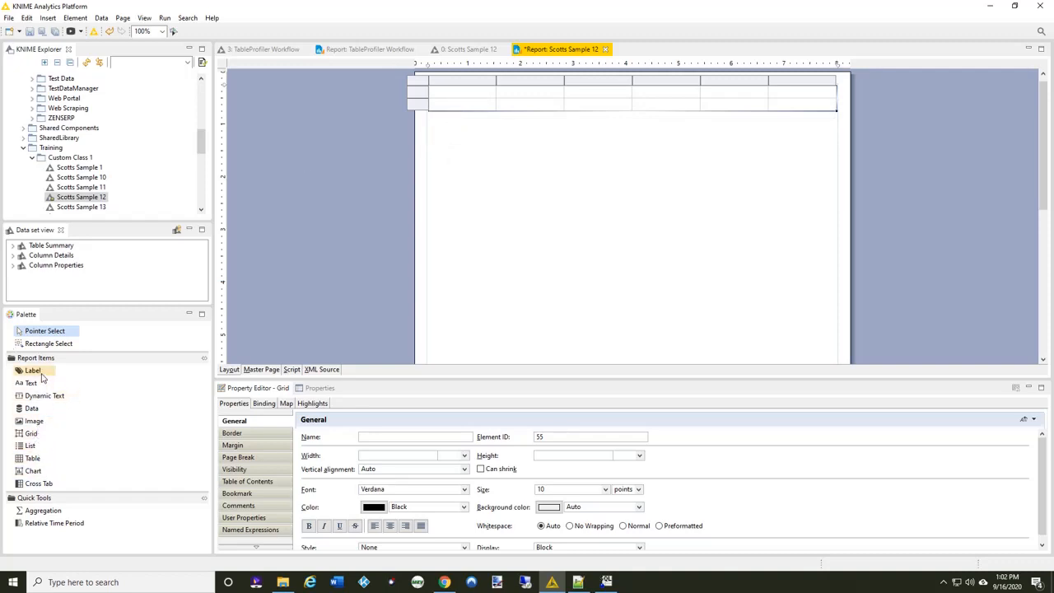
Add a label above the grid with the text "Table Profiling Report"
drag(33, 376, 459, 78)
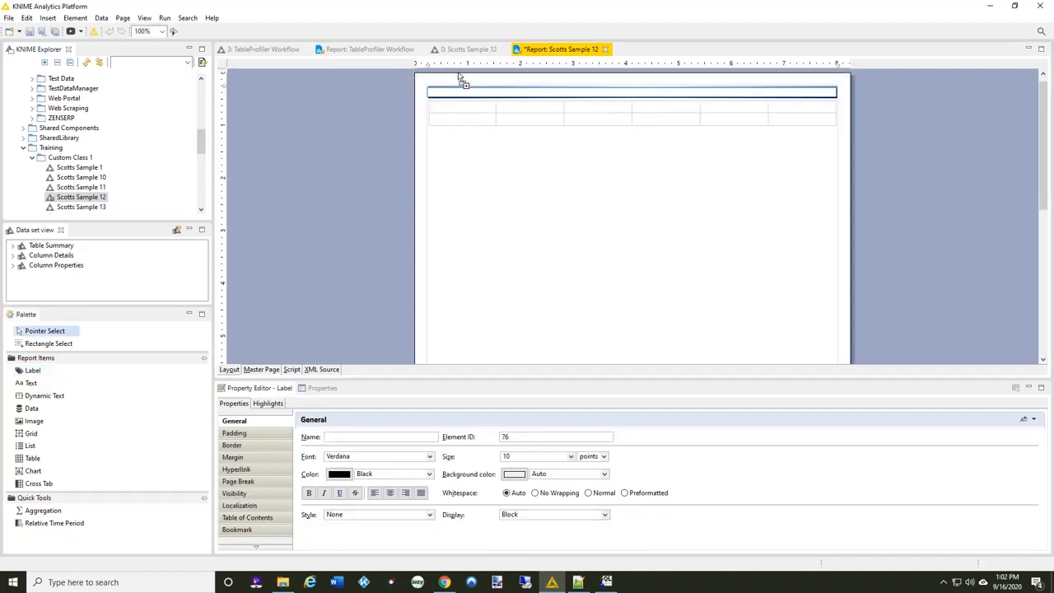
click(531, 185)
double_click(522, 92)
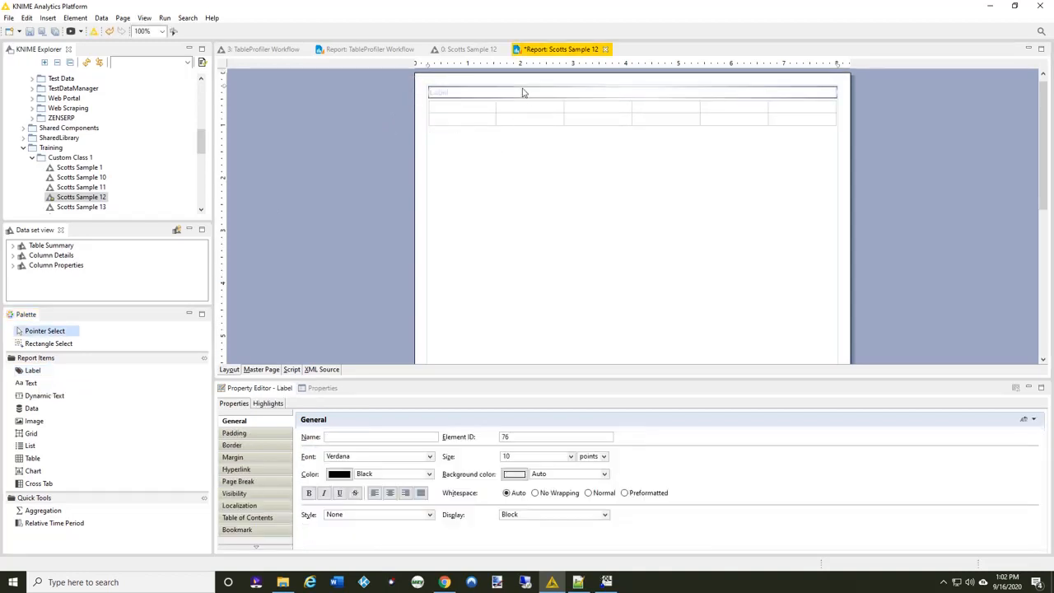
text(Table Profiling Report)
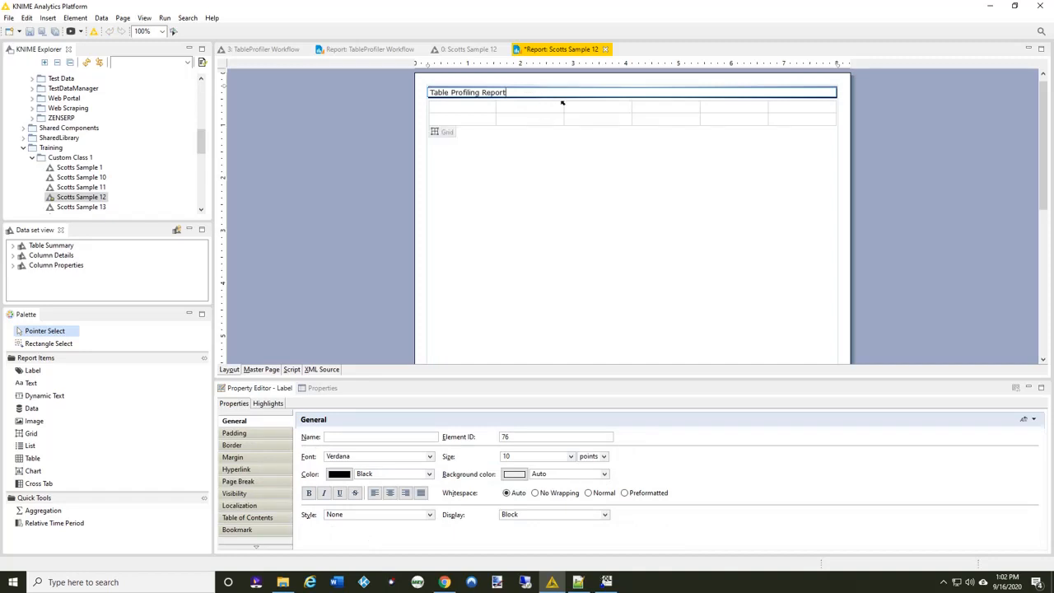
Format the report title label as 18 points, bold and centered
key(ctrl+a)
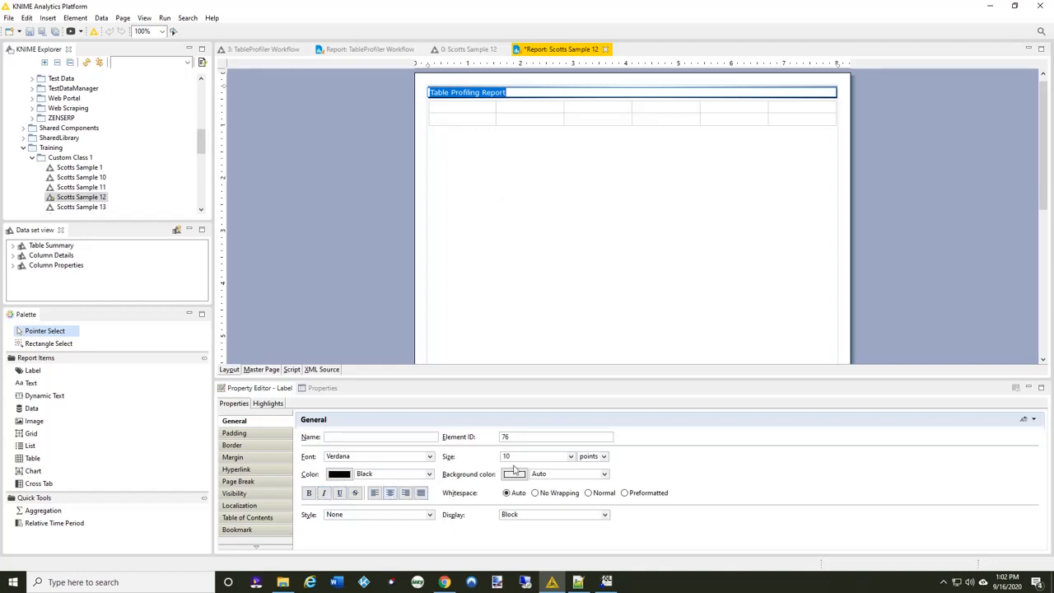
click(572, 457)
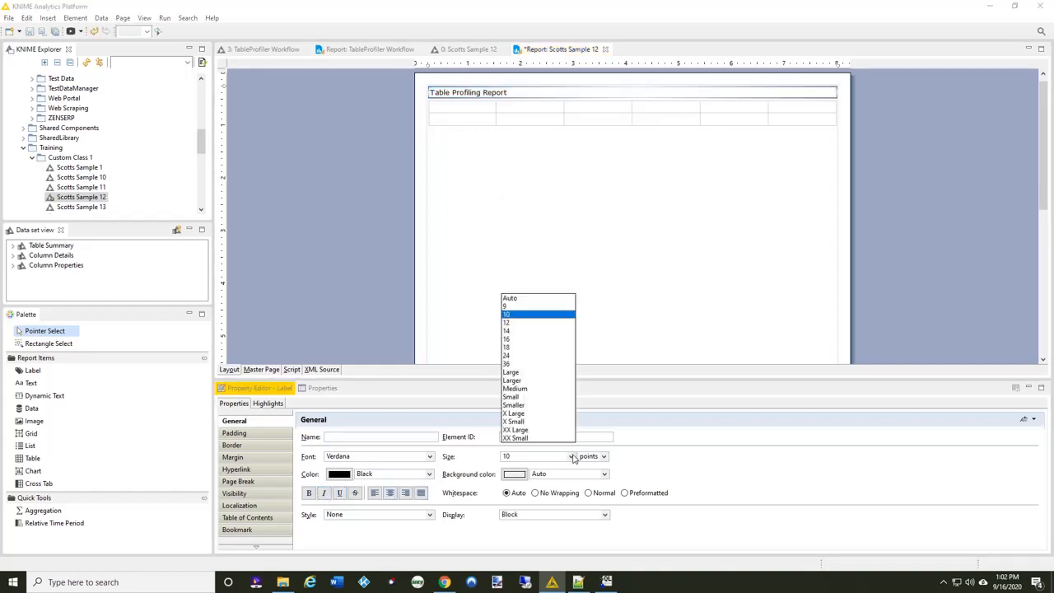
click(514, 347)
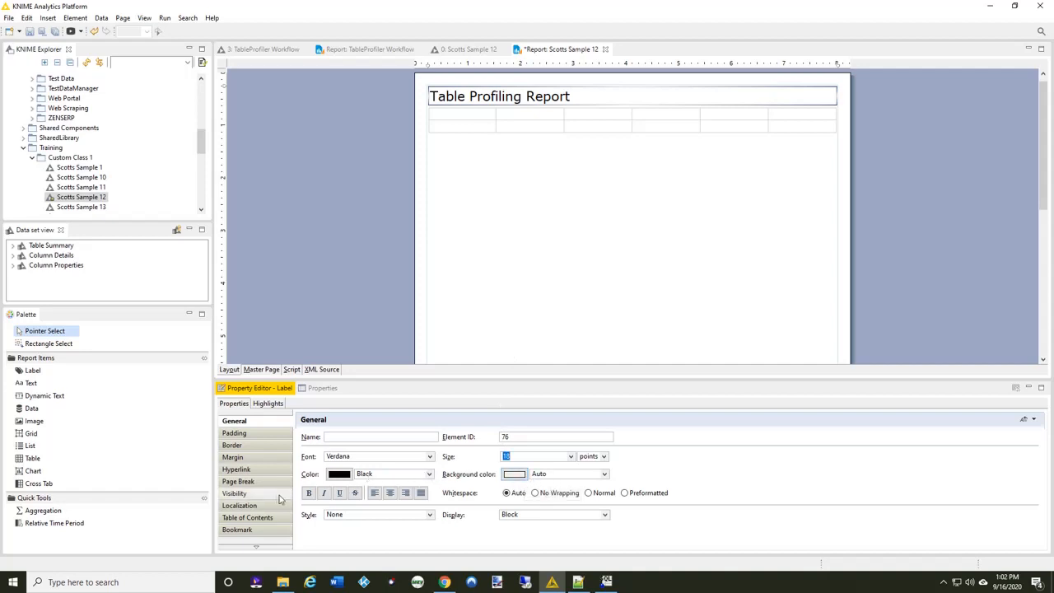
click(309, 492)
click(390, 492)
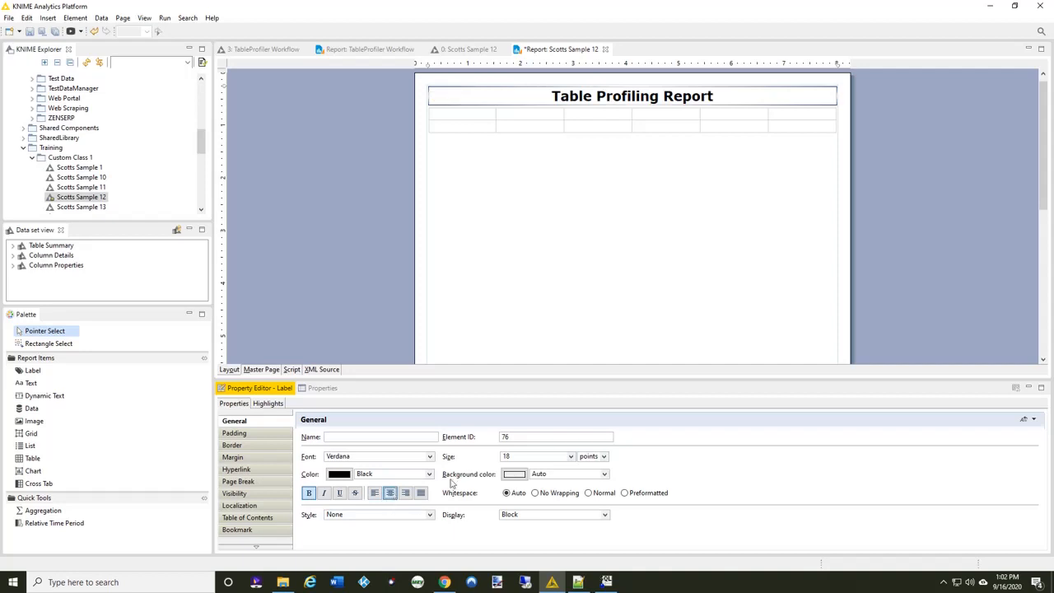
click(595, 285)
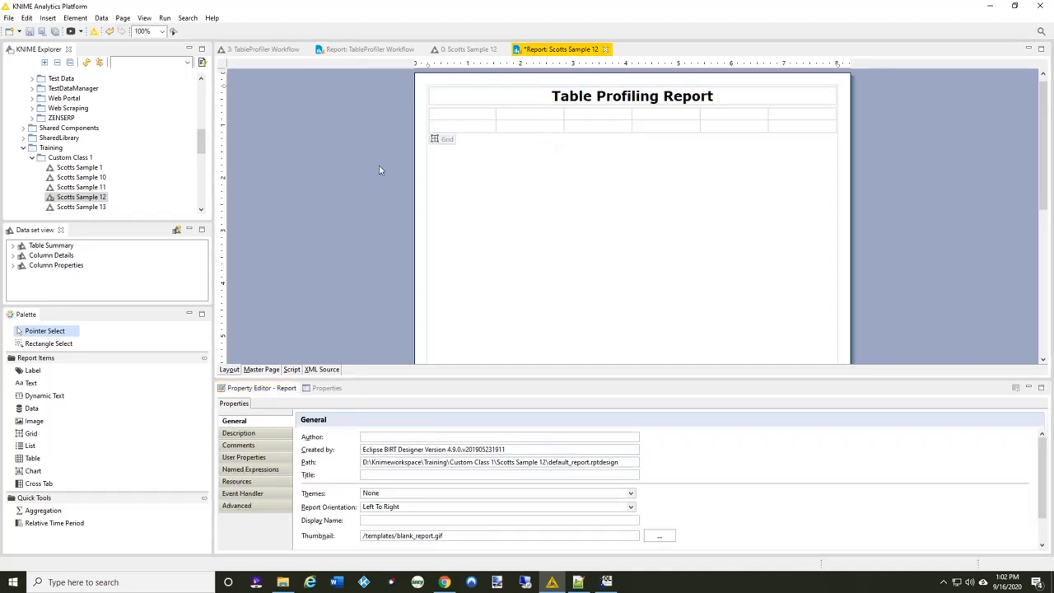
Place the Table Summary fields Table Name, Number of Rows and Number of Columns in the second, fourth and sixth cells of the grid's second row
click(12, 245)
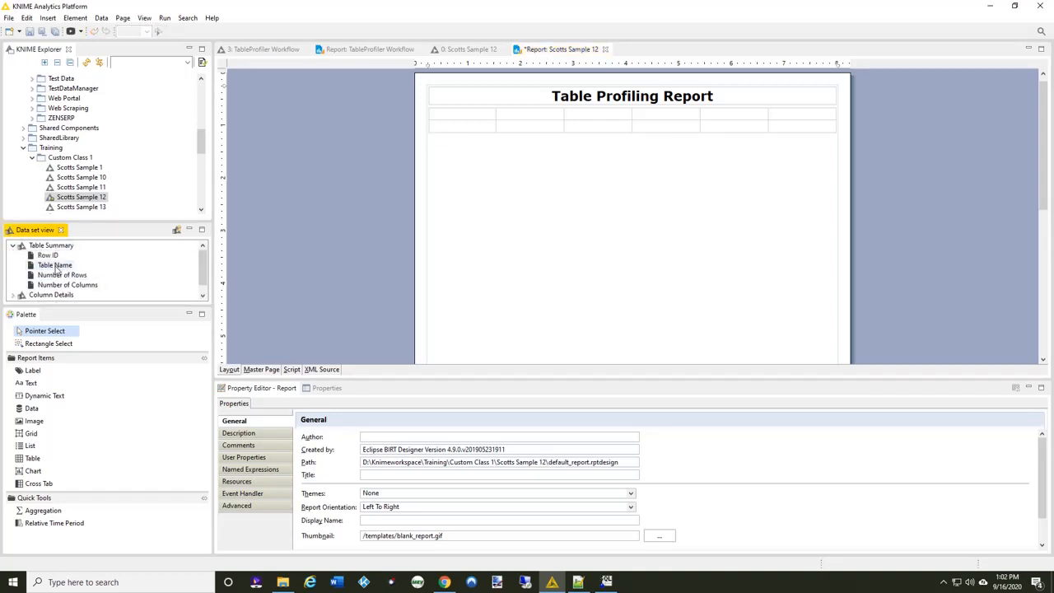
click(56, 269)
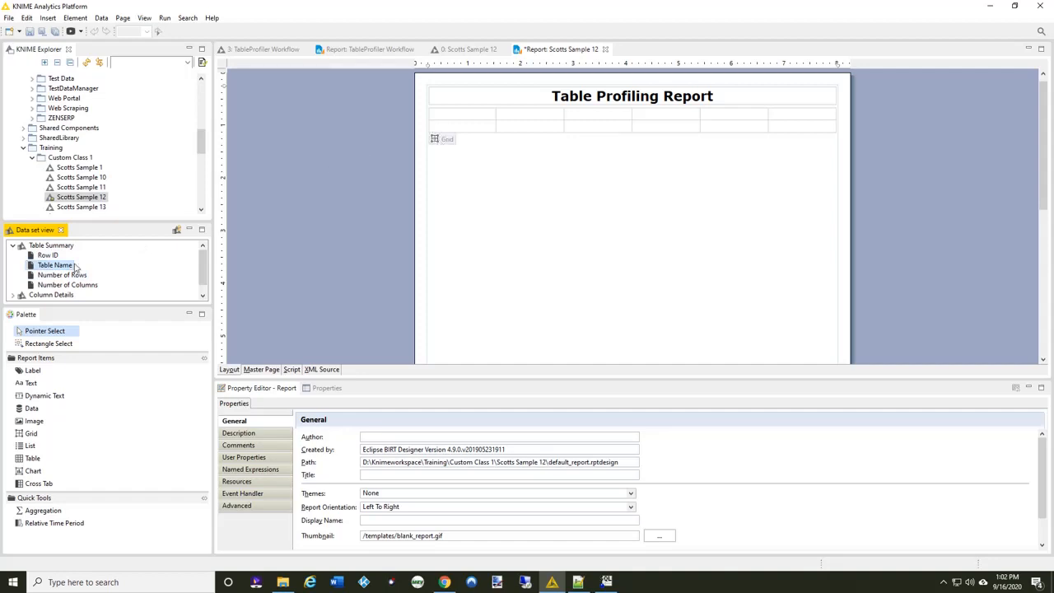
drag(65, 269, 543, 128)
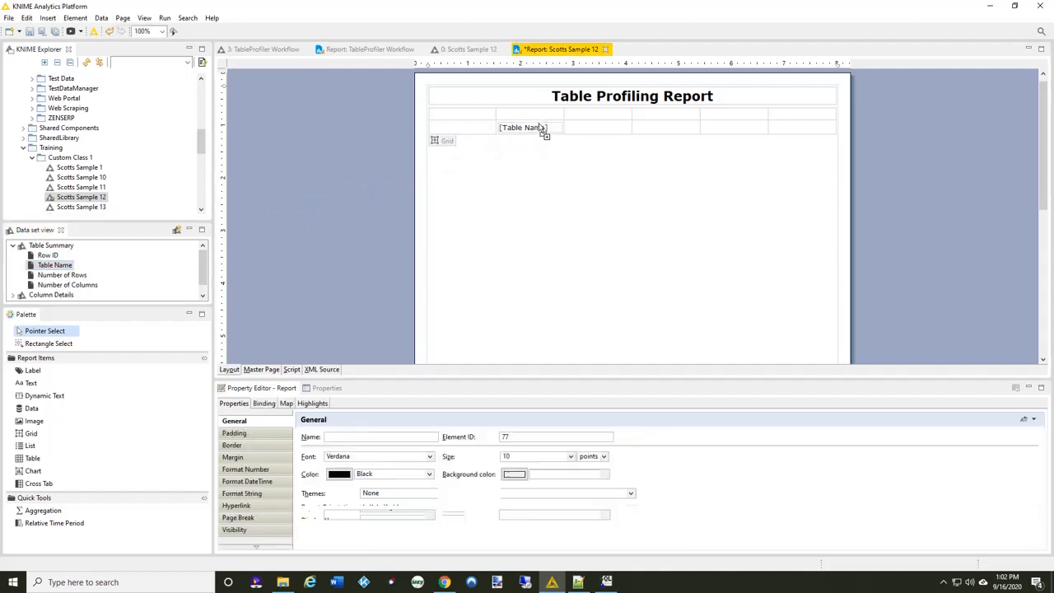
drag(66, 275, 680, 128)
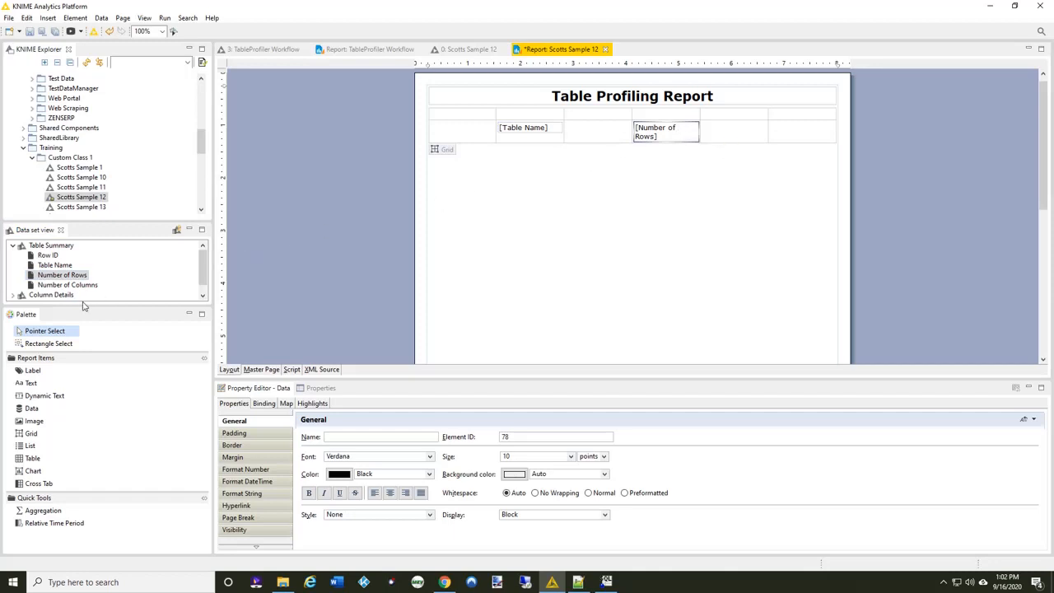
drag(70, 285, 803, 133)
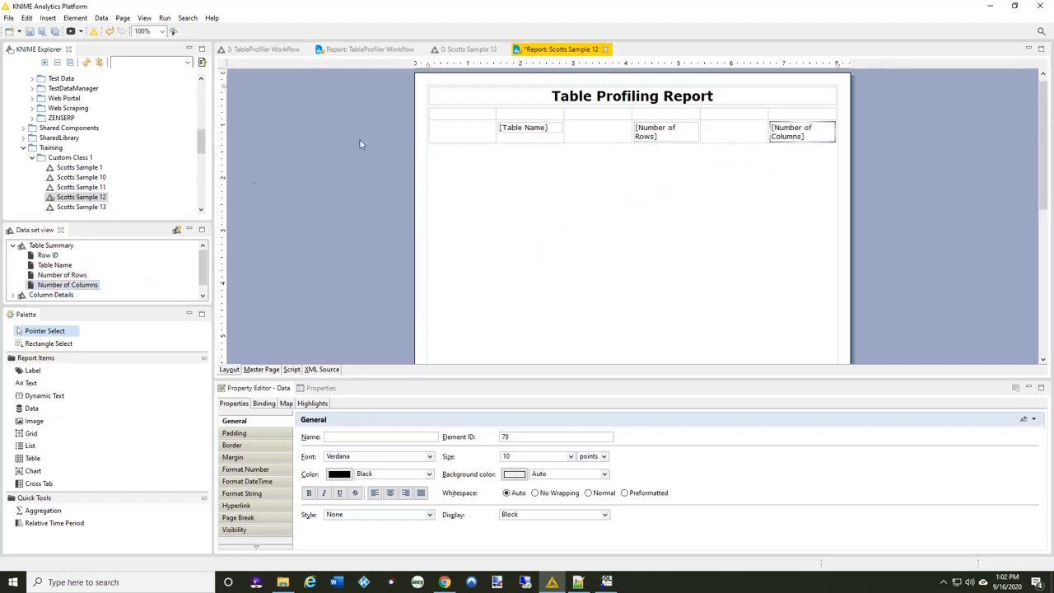
Add the labels "Table Name:", "#Rows:" and "#Cols:" in the empty grid cells before their matching data fields
click(461, 129)
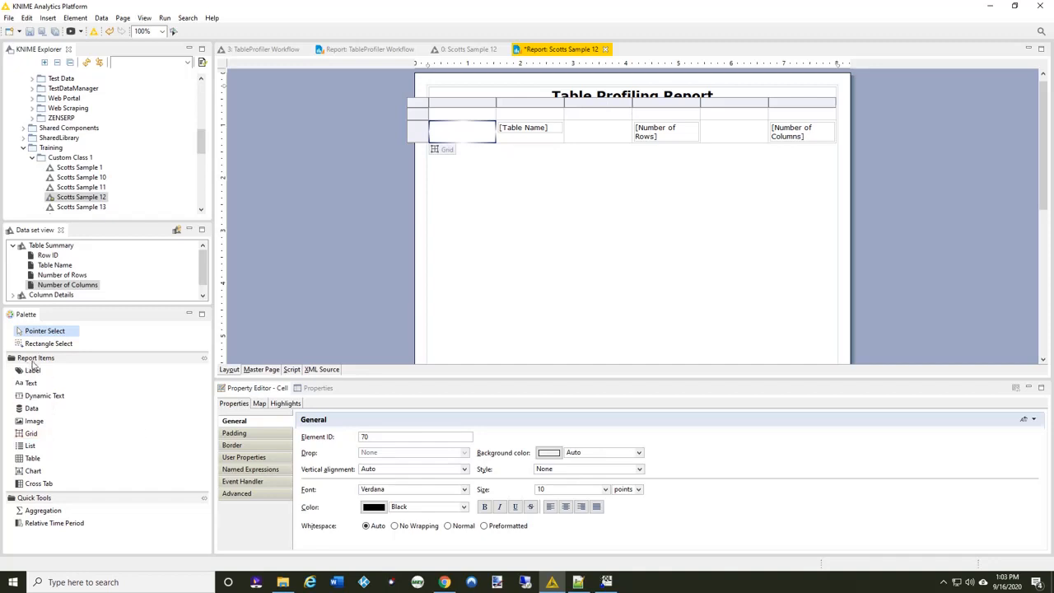
drag(29, 372, 452, 131)
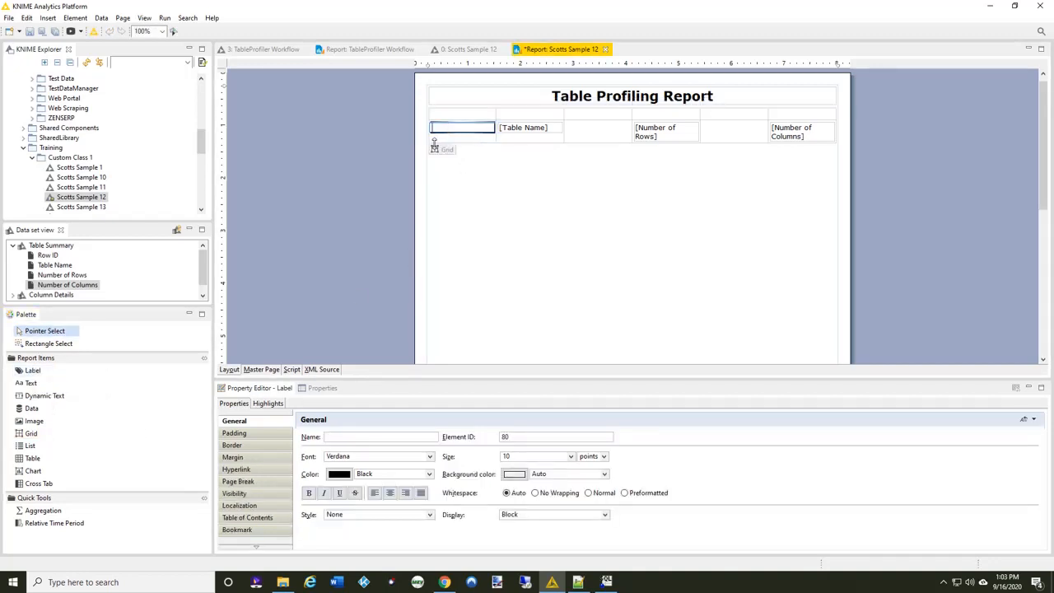
text(Table Name:)
drag(33, 372, 567, 130)
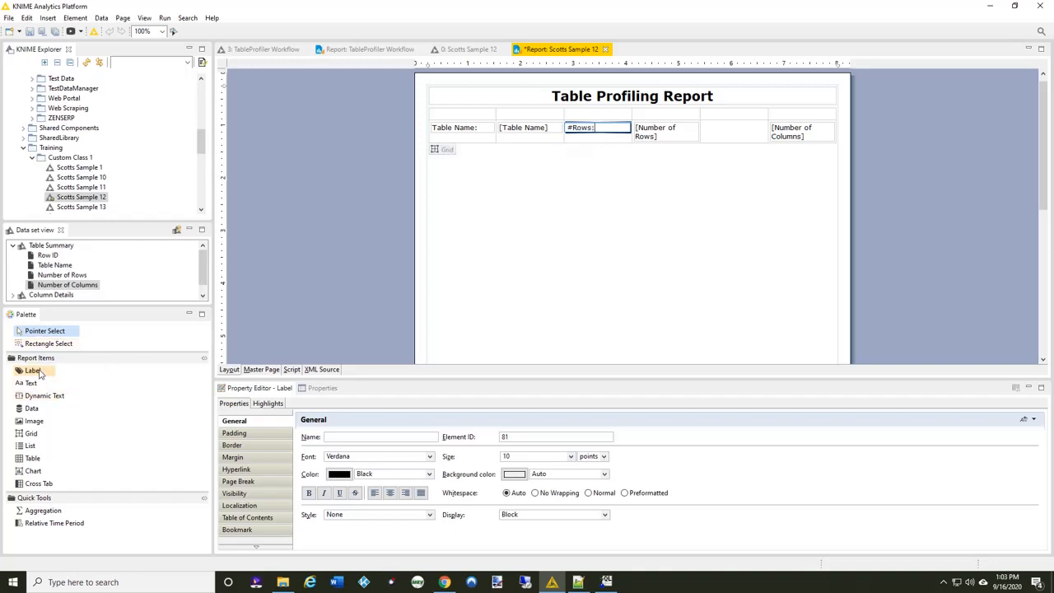
drag(37, 373, 719, 128)
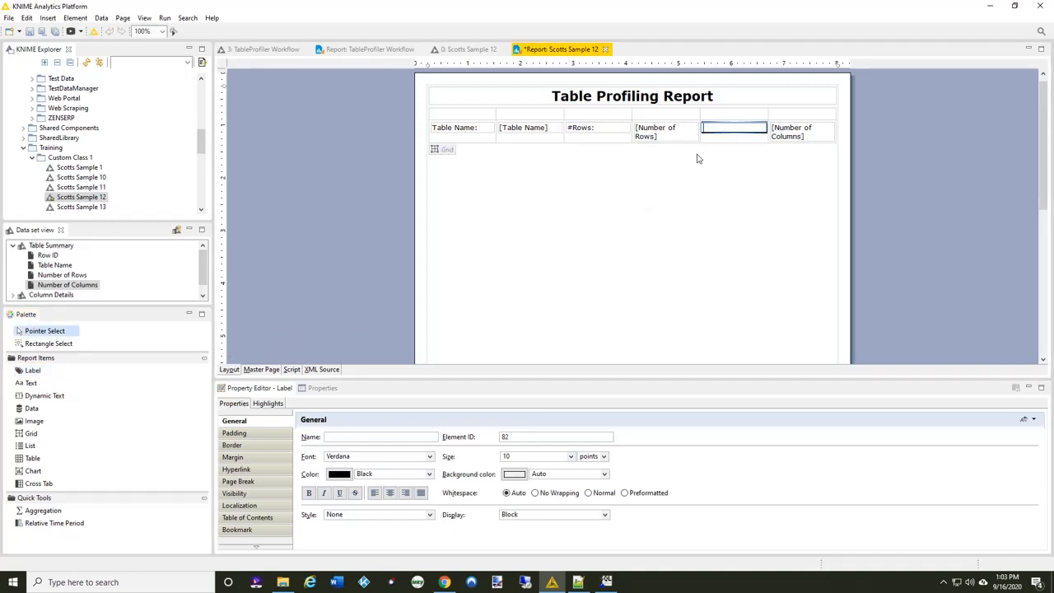
text(#Cols:)
click(666, 237)
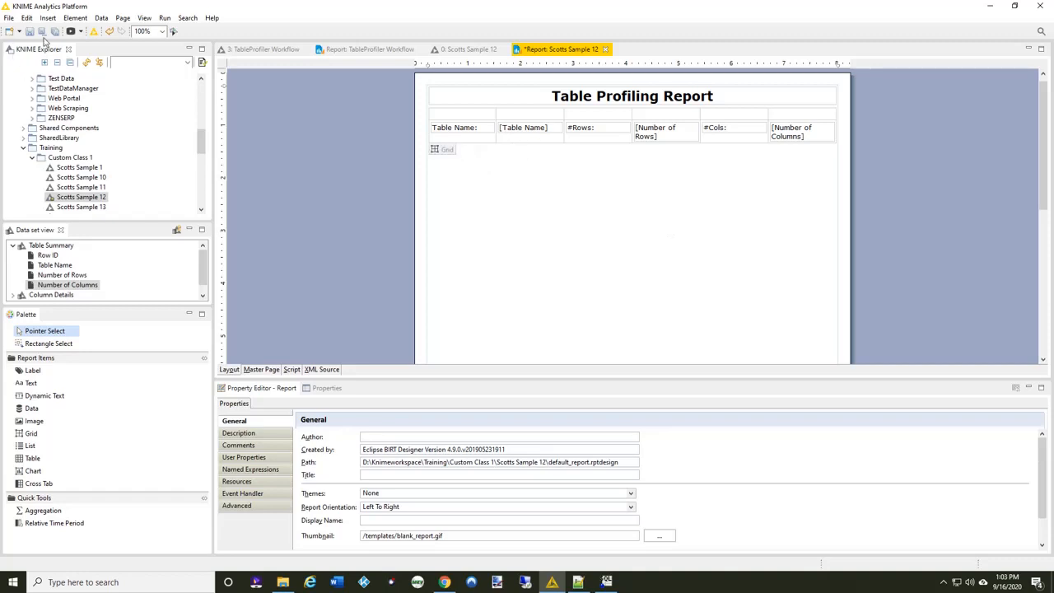
Preview the report in the web viewer to check the title and table summary row, and close the viewer
click(70, 31)
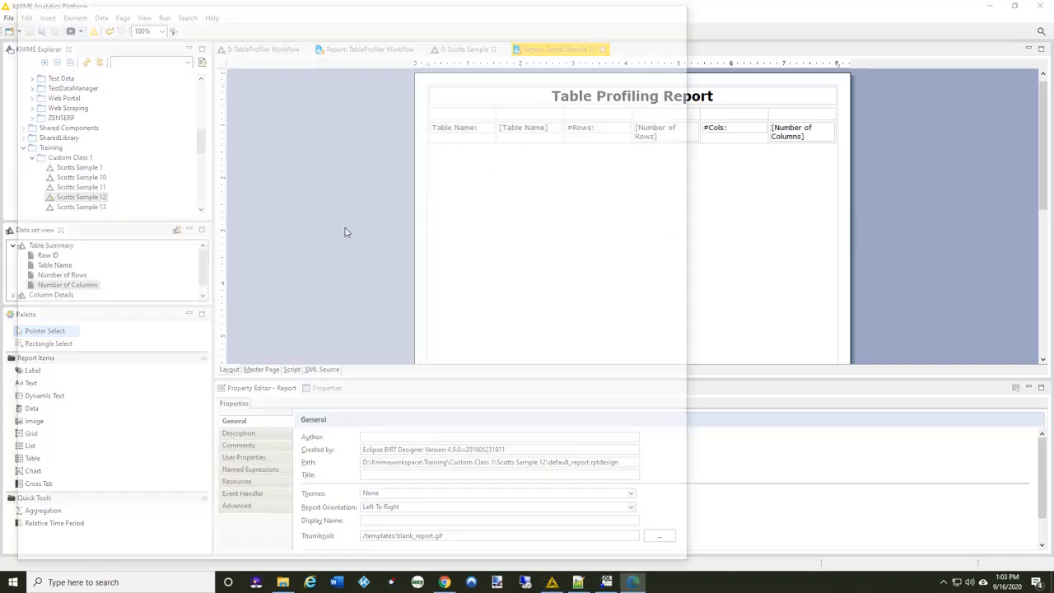
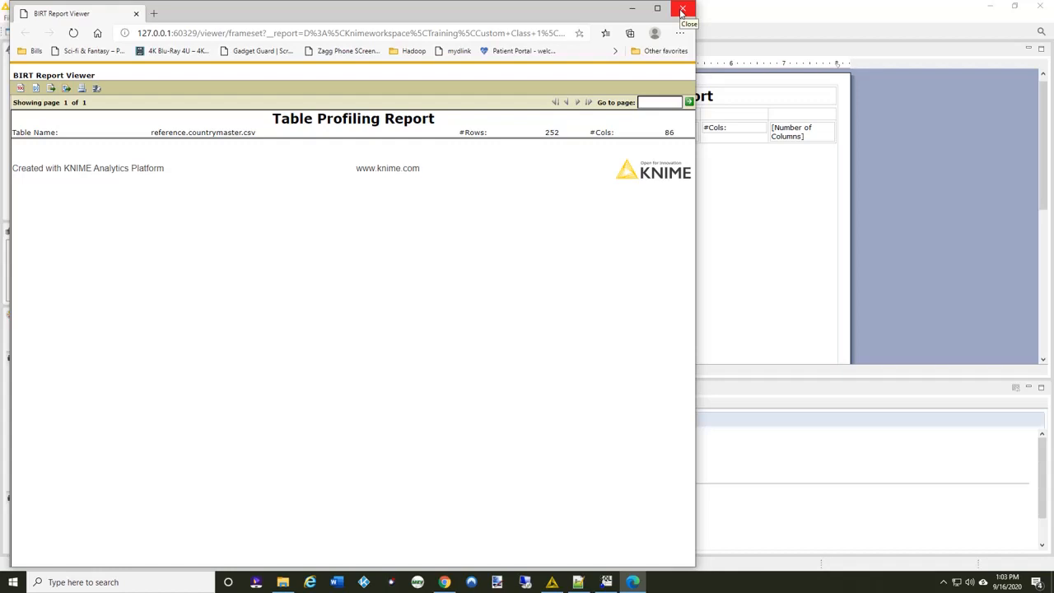
click(682, 9)
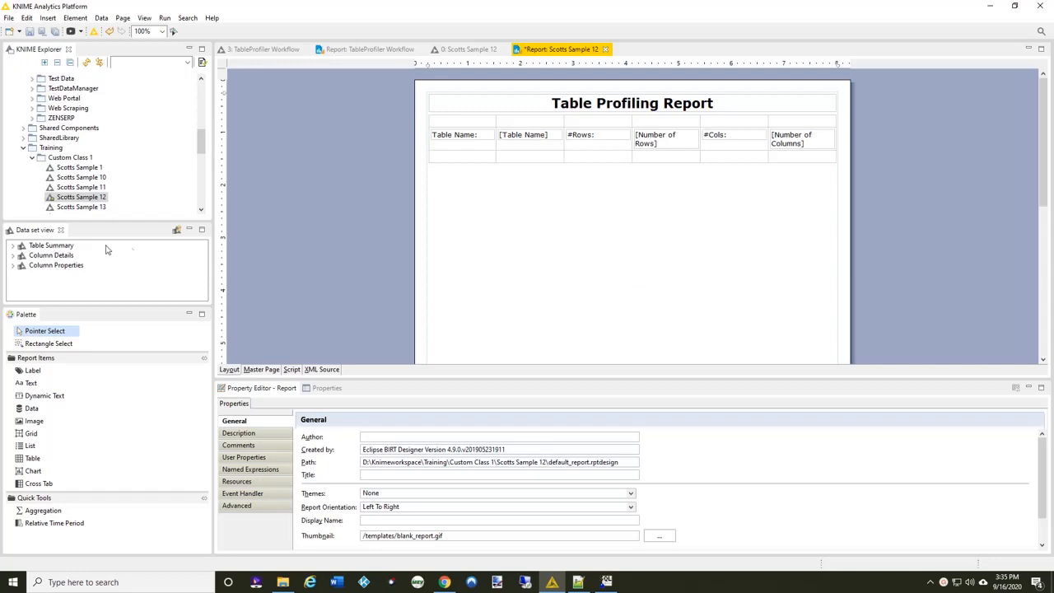
Insert a table from the Column Details data set below the grid, binding only Column Name and Column Type
click(54, 257)
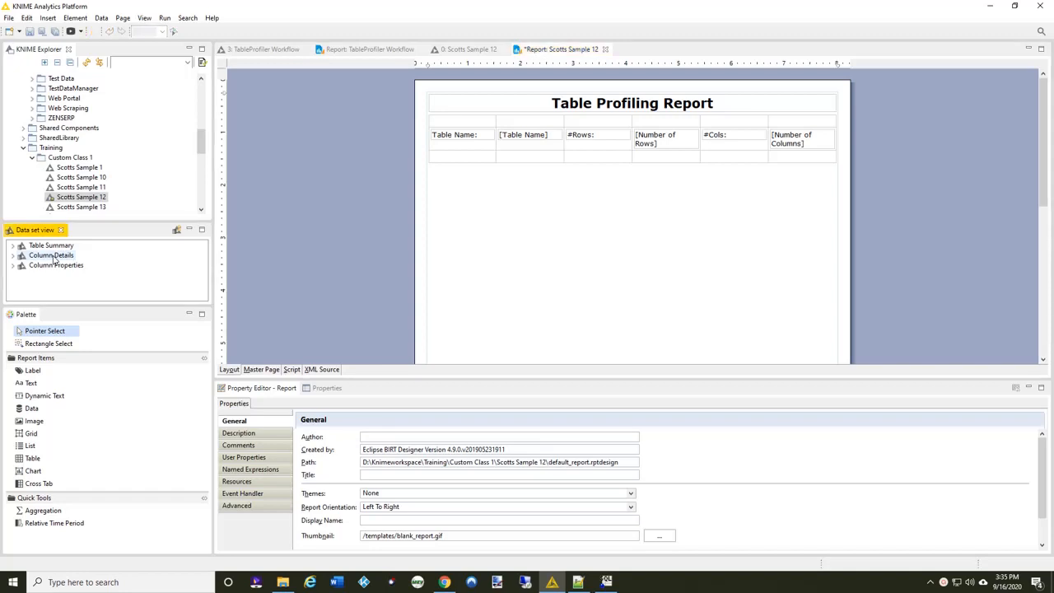
drag(54, 258, 506, 201)
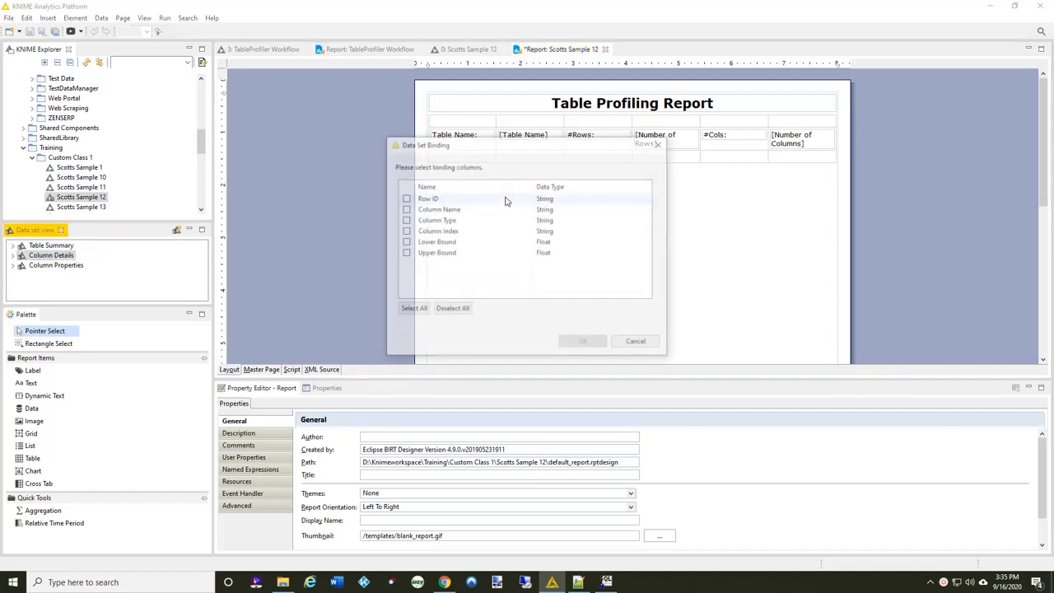
click(405, 209)
click(404, 220)
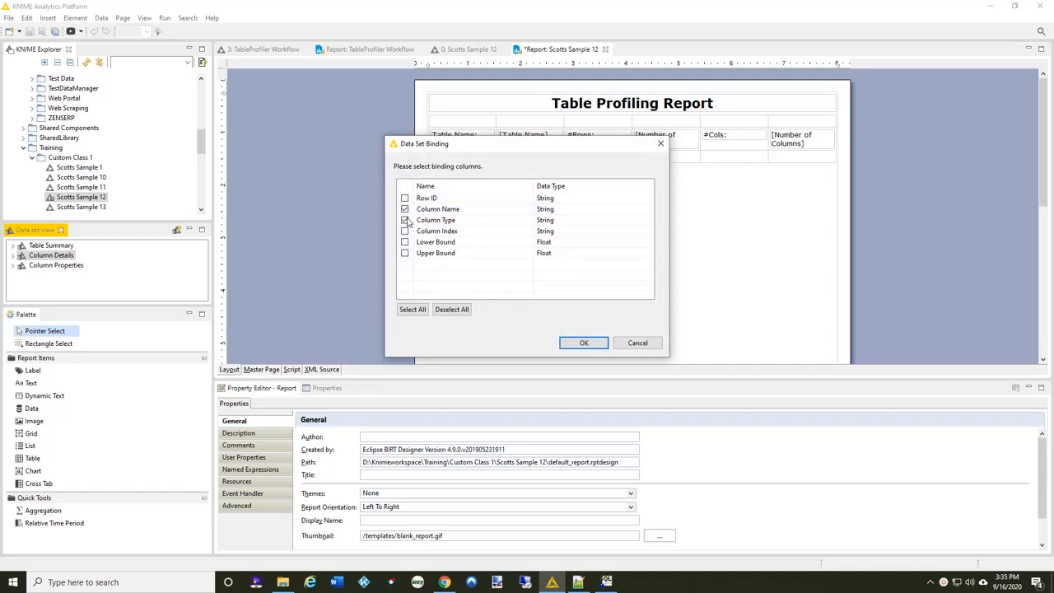
click(580, 343)
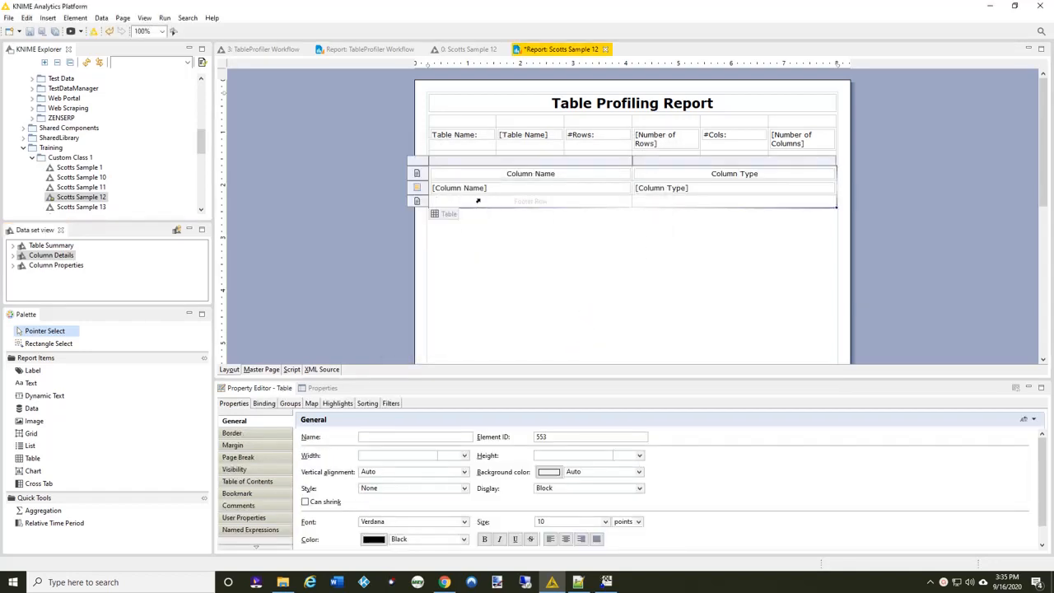
Delete the header row of the Column Details table
click(418, 173)
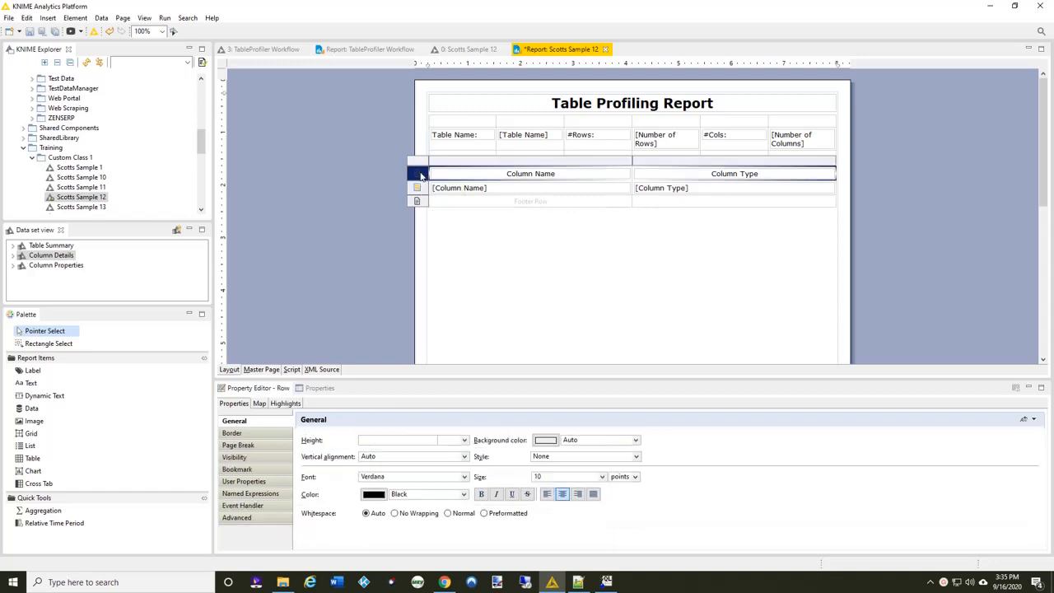
right_click(420, 174)
click(468, 244)
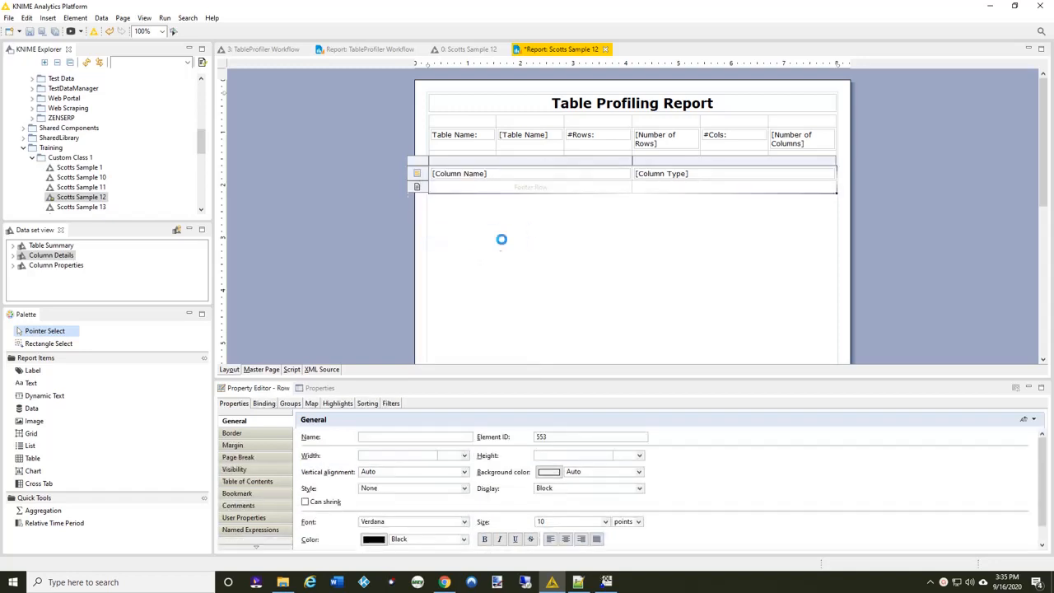
Insert a group named ColumnType on the Column Details table's detail row, grouping on Column Type
click(417, 173)
right_click(418, 175)
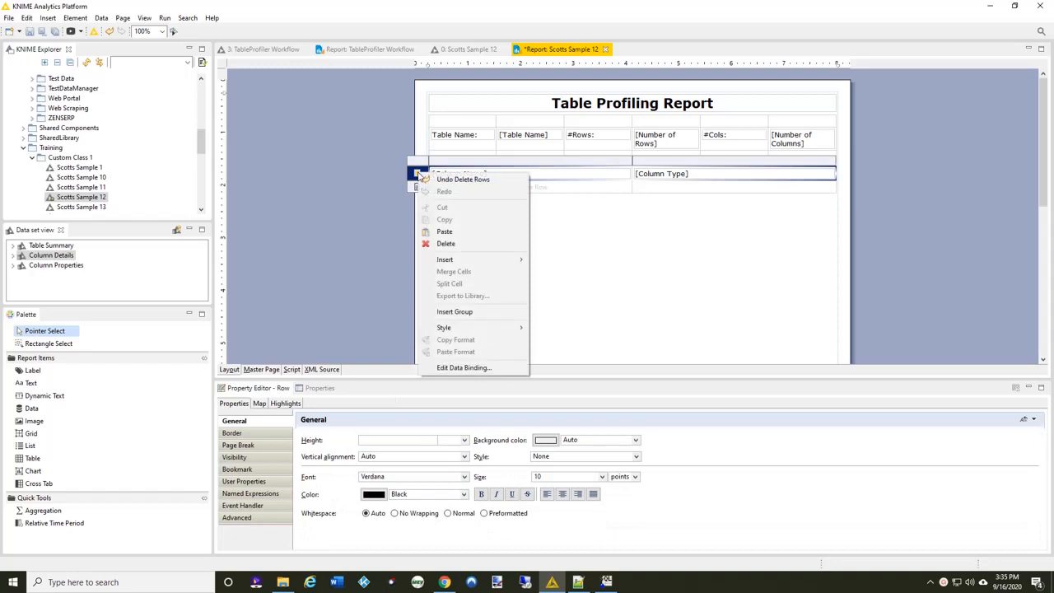
click(475, 312)
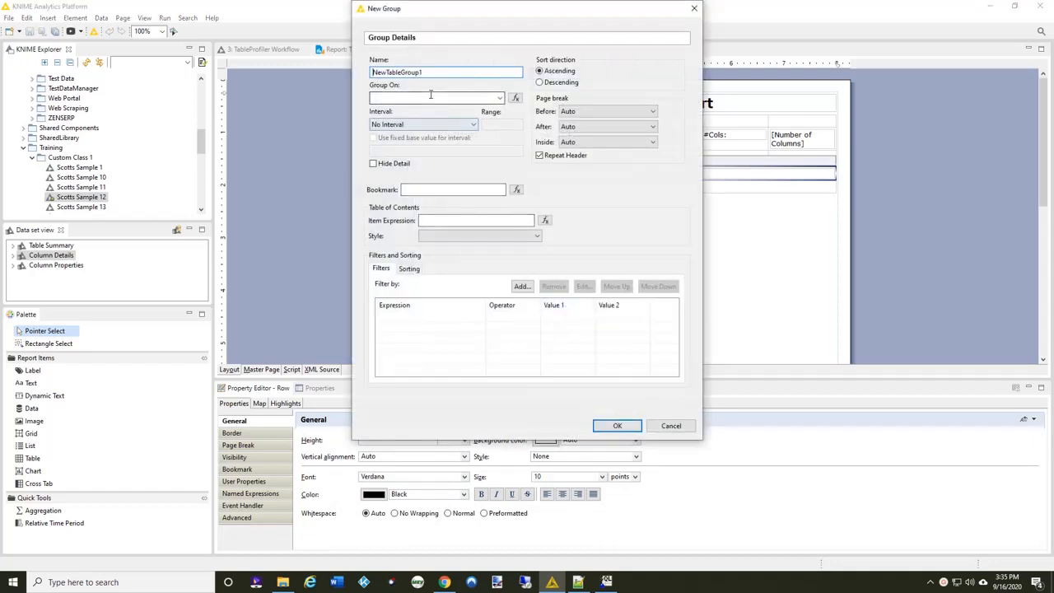
text(ColumnType)
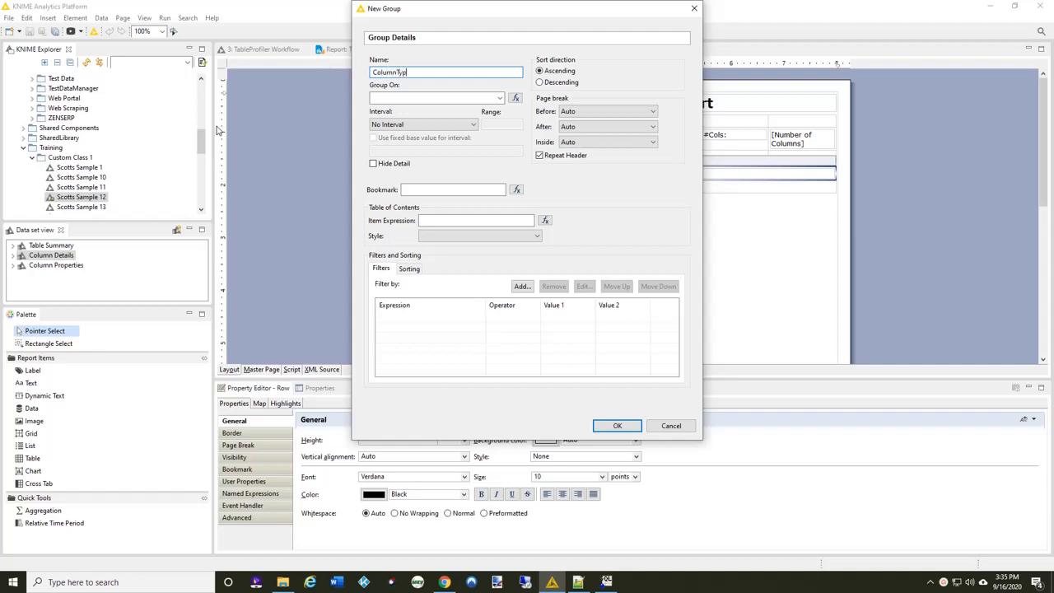
click(500, 98)
click(403, 117)
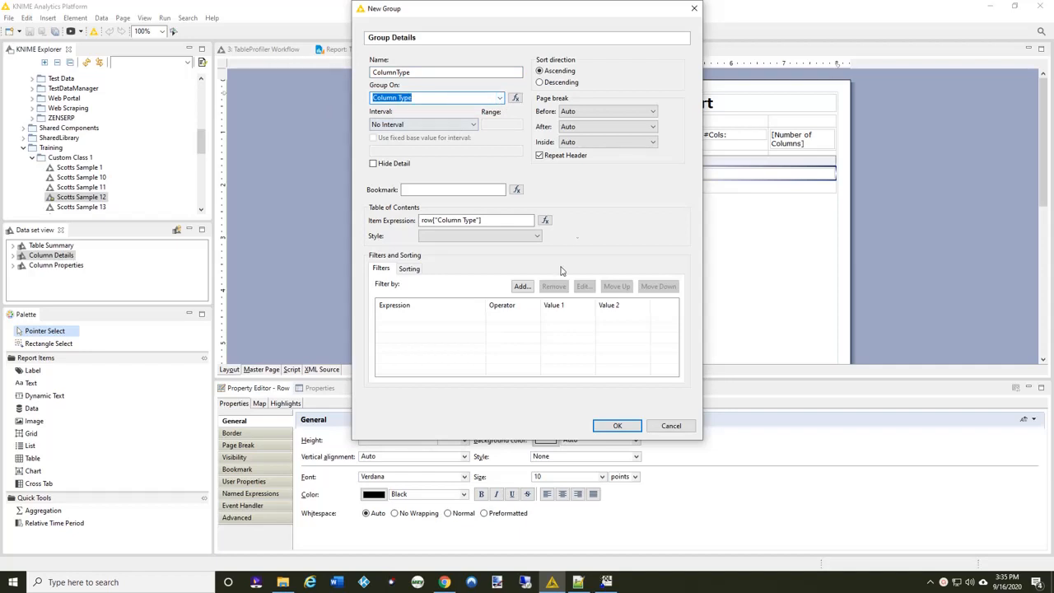
click(617, 426)
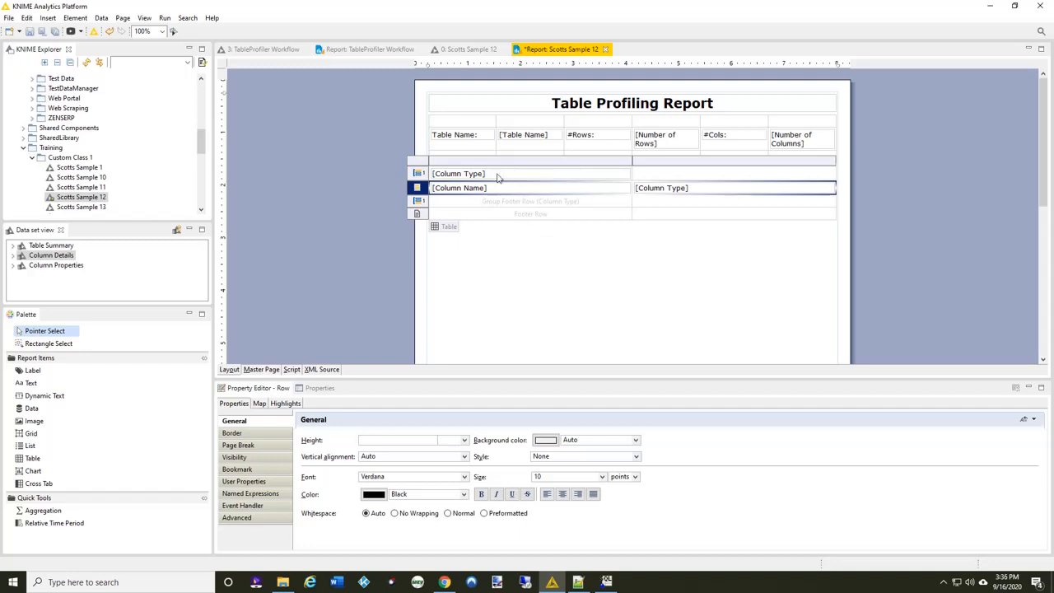
Replace the Column Type field in the table's detail row with a grid of 2 columns and 2 rows
click(663, 191)
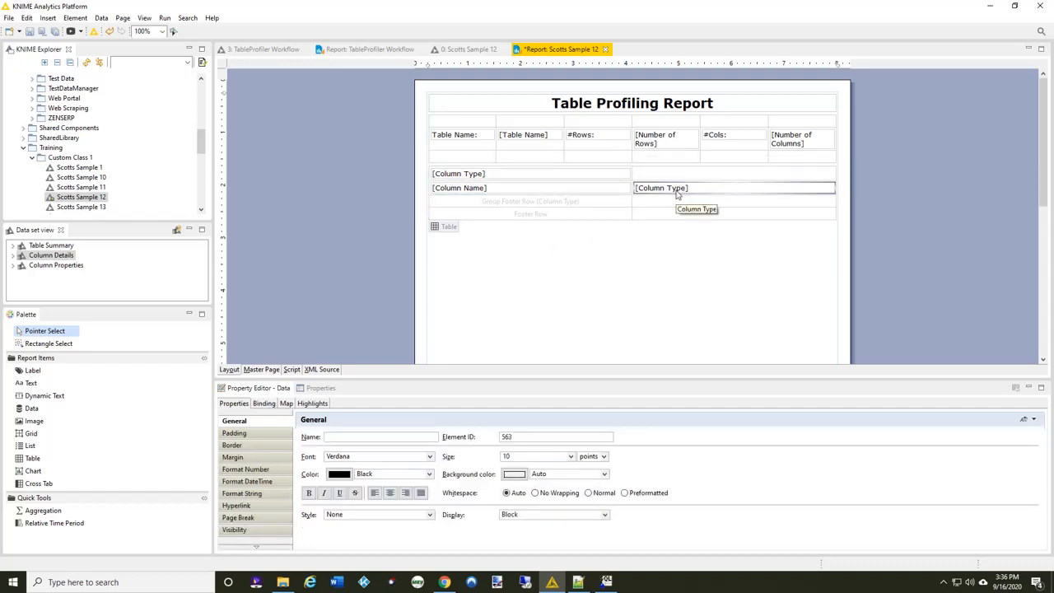
key(Delete)
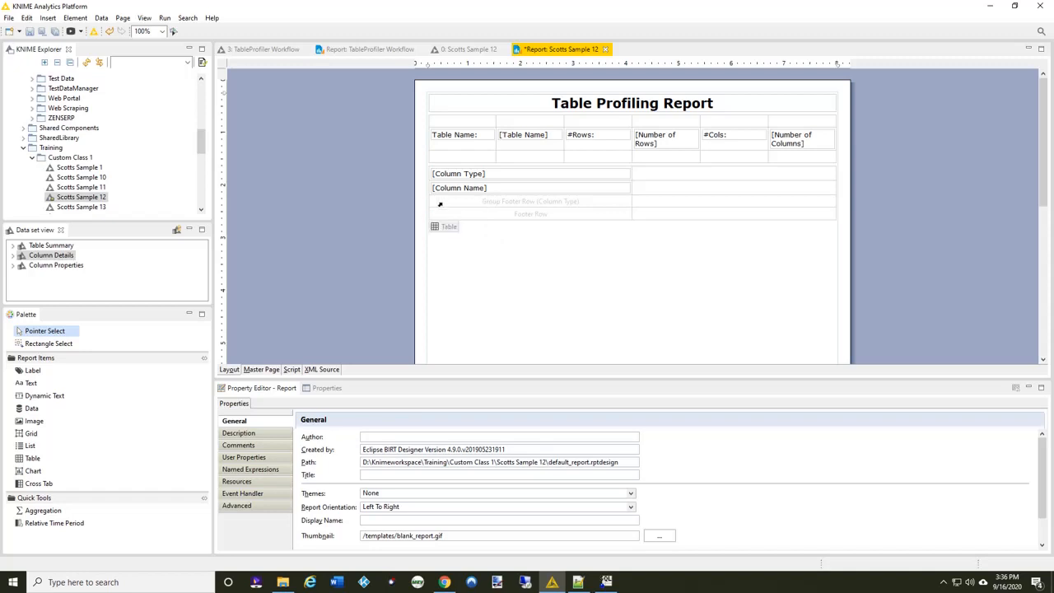
click(444, 228)
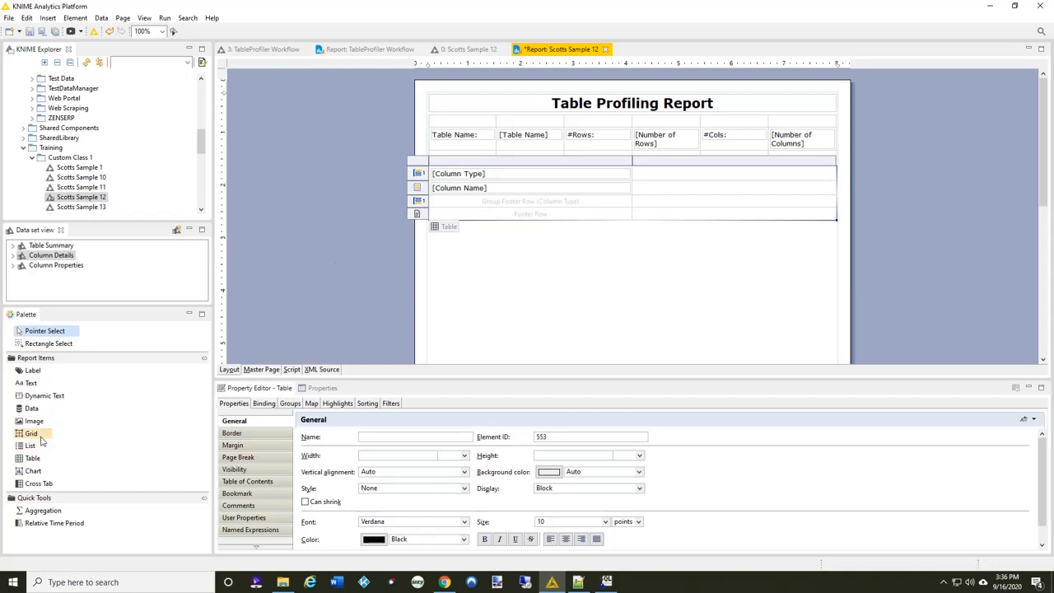
drag(36, 438, 659, 195)
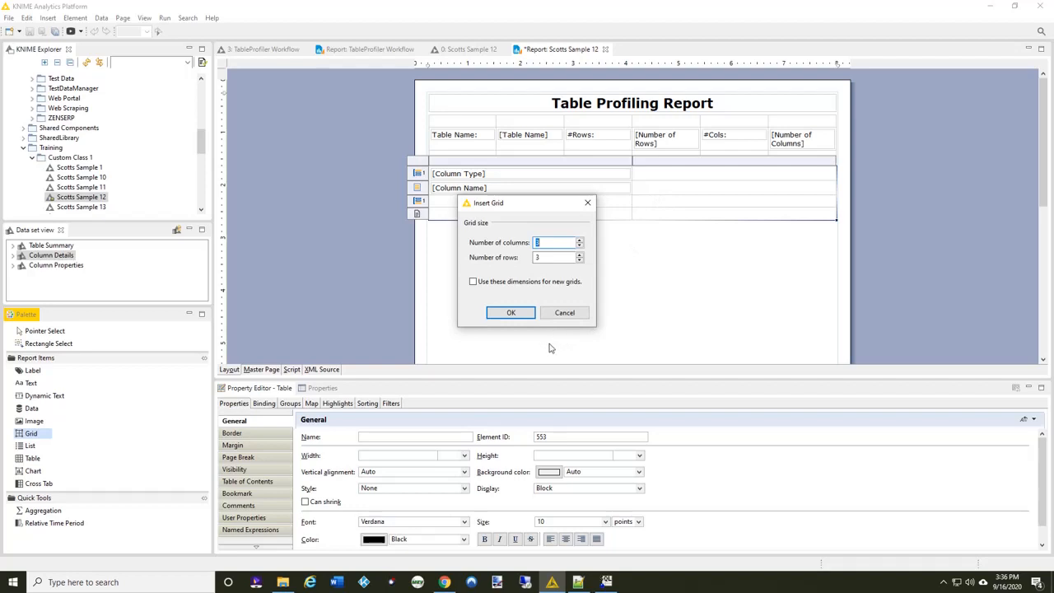
text(22)
click(512, 314)
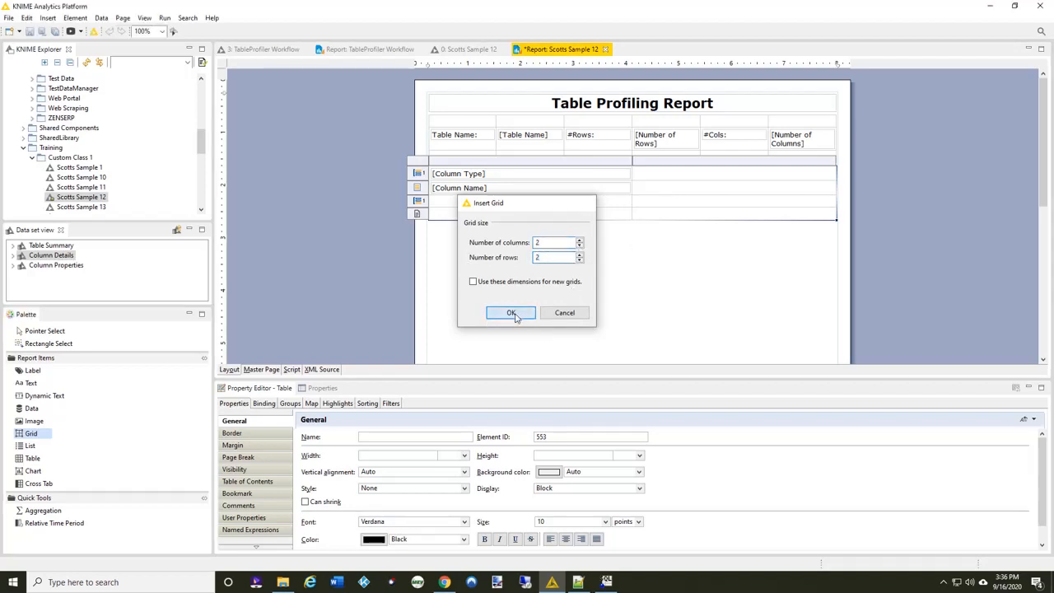
click(715, 319)
click(658, 190)
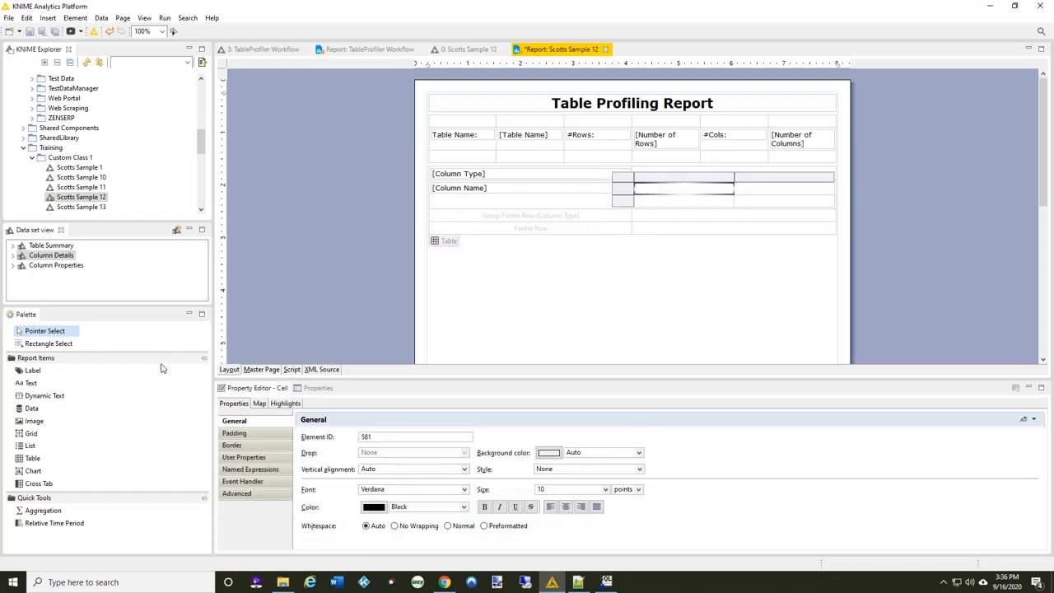
Add the labels "Common Values" and "Common Patterns" to the two upper cells of the nested grid beside [Column Name]
drag(37, 371, 646, 196)
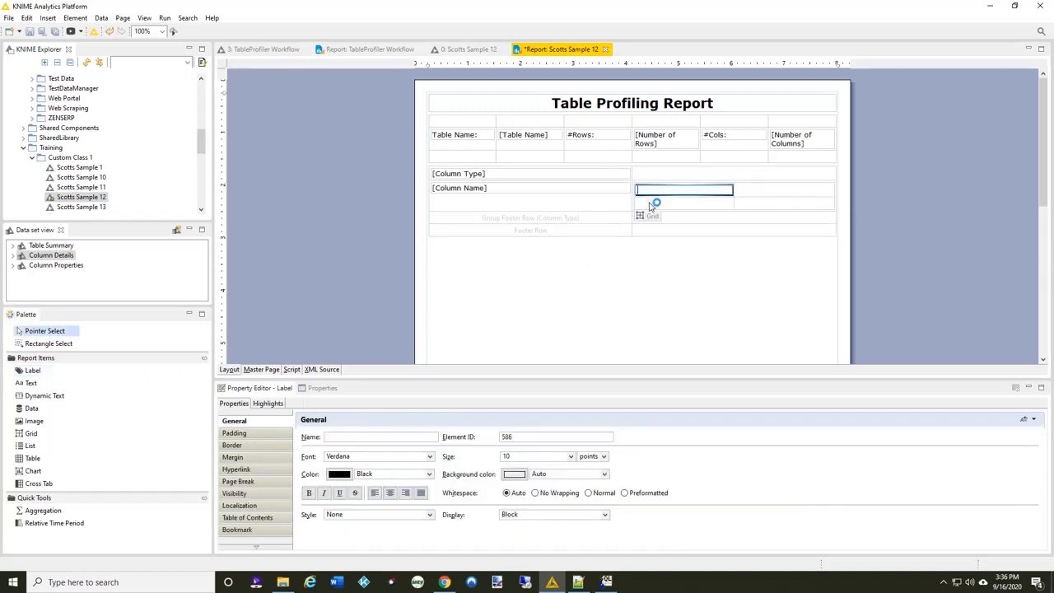
text(C)
text(ommon Values)
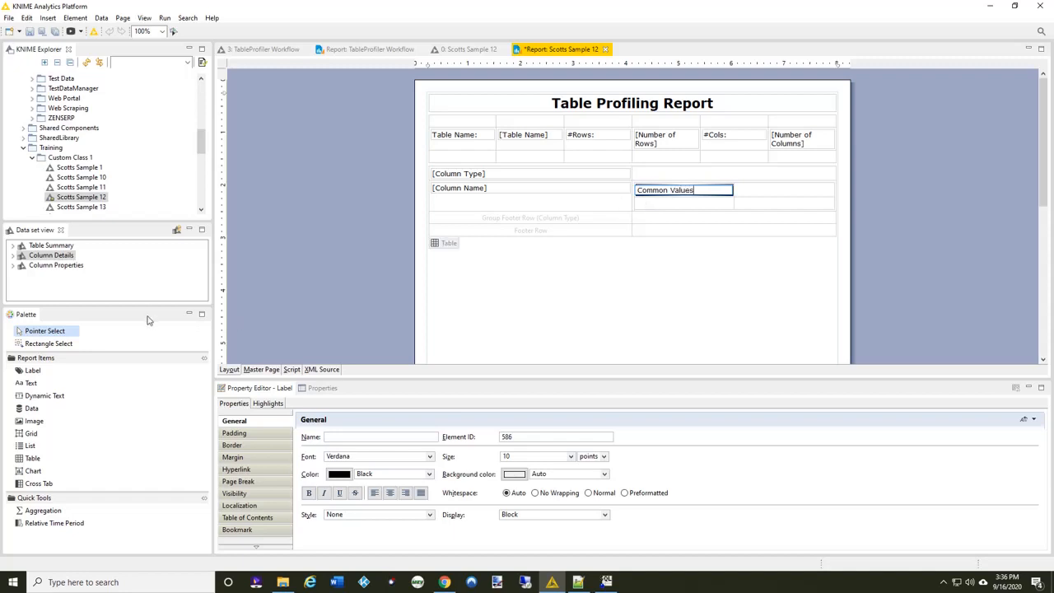
drag(38, 370, 755, 202)
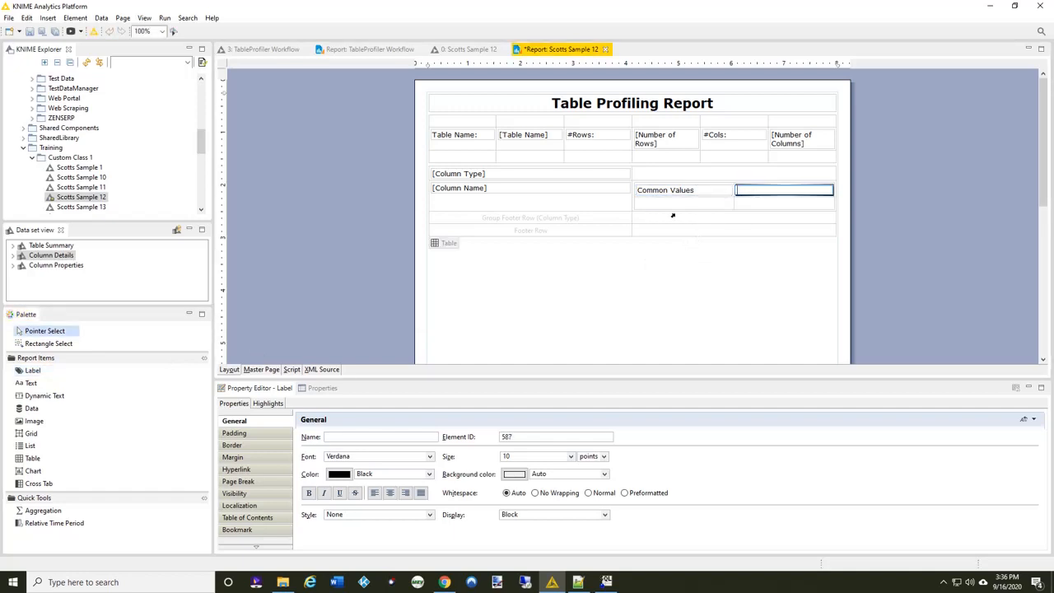
text(Common Patterns)
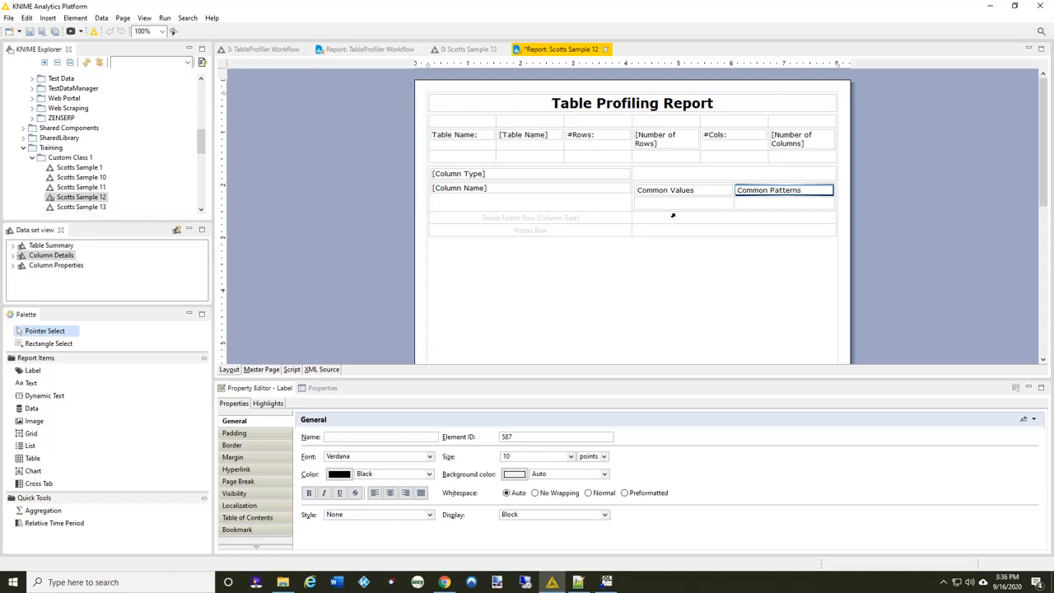
click(694, 287)
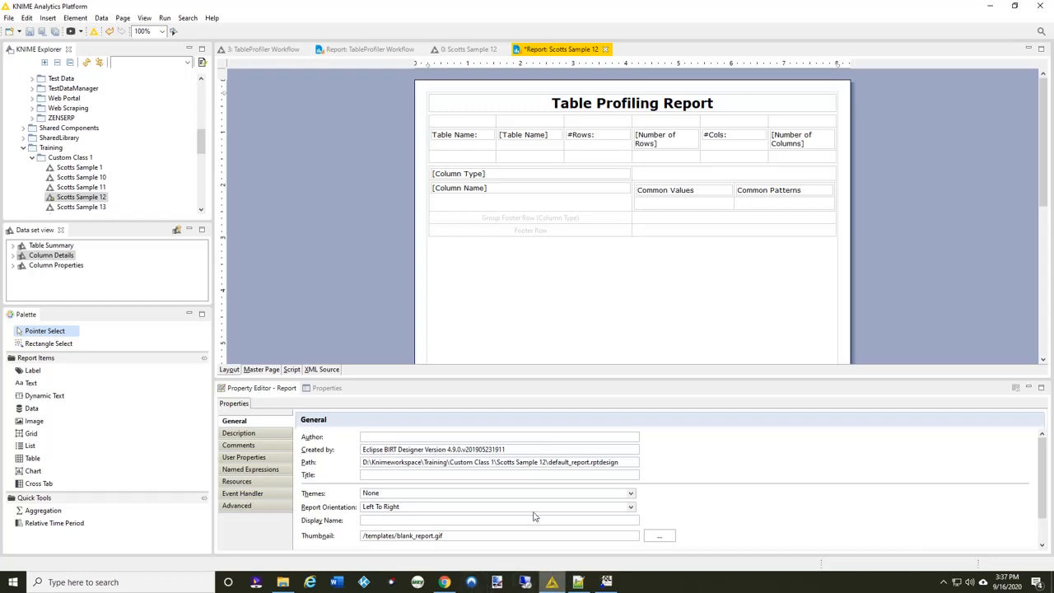
Examine the property types, names and values in the output table of the Column Properties node in the Scotts Sample 12 workflow
click(469, 48)
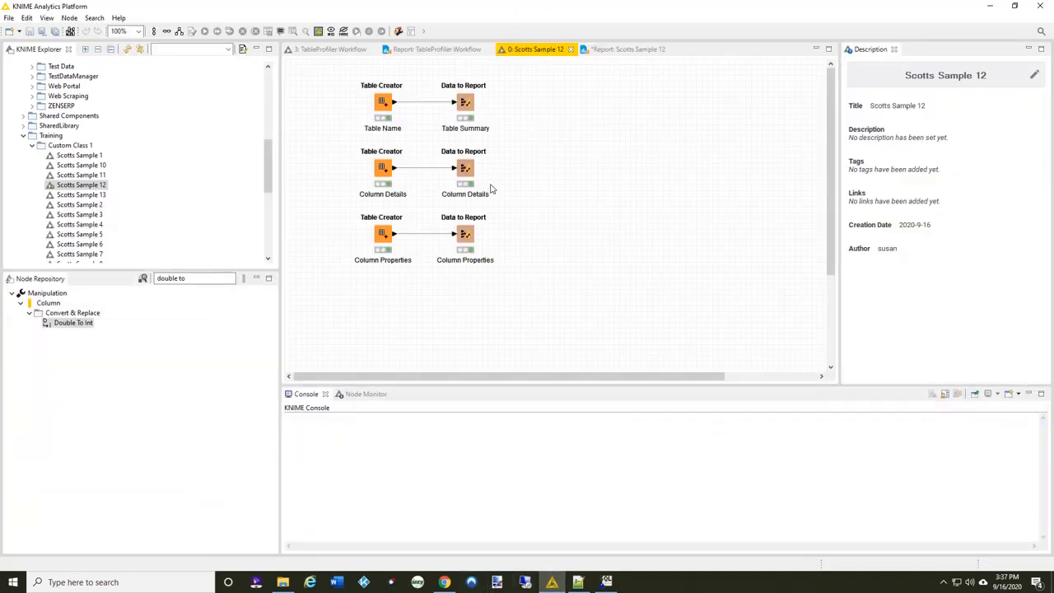
right_click(390, 247)
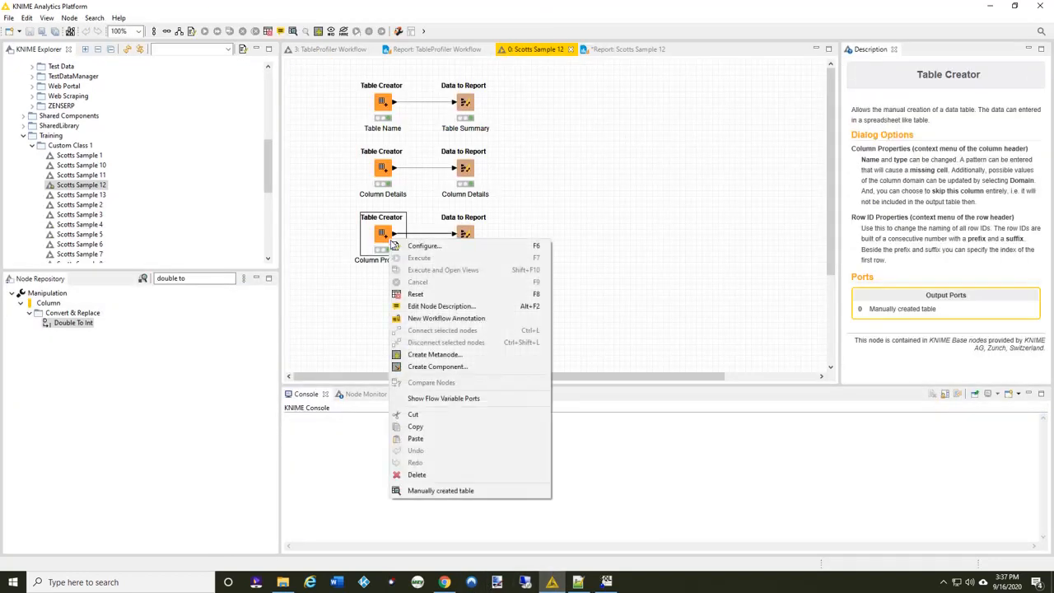
click(426, 493)
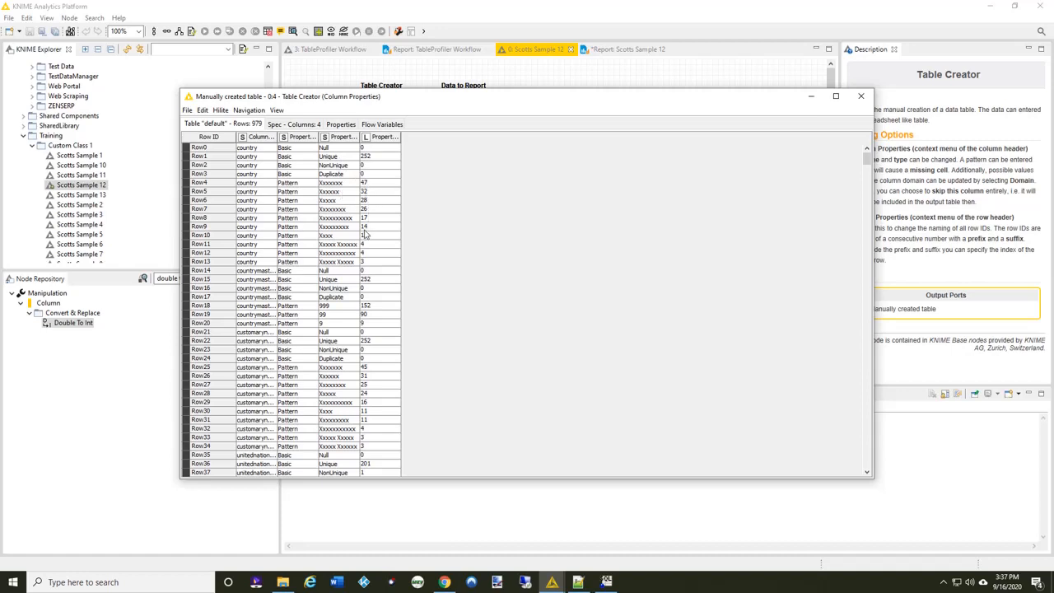
scroll(360, 303, down, 3)
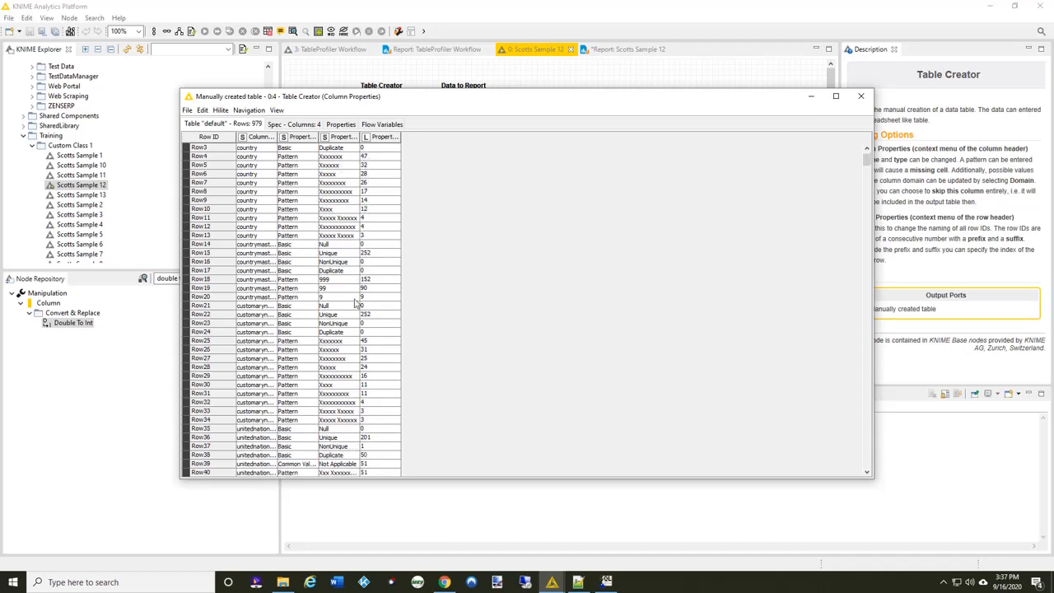
scroll(347, 420, down, 6)
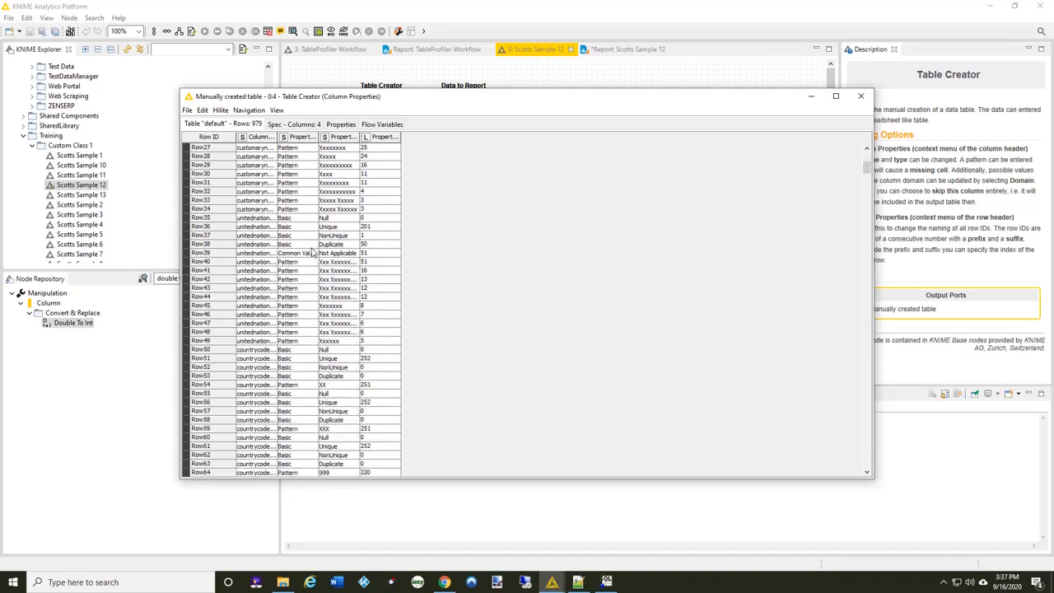
click(861, 96)
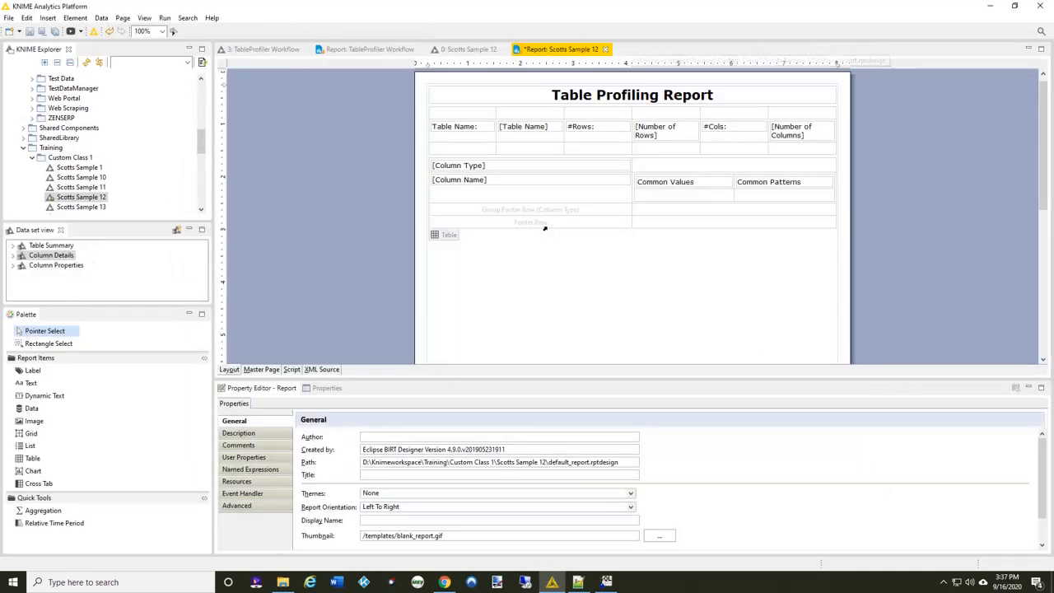
Insert the Column Properties data set below the Common Values label, binding Column Name, Property Type, Property Name and Property Value
click(73, 267)
drag(73, 269, 680, 200)
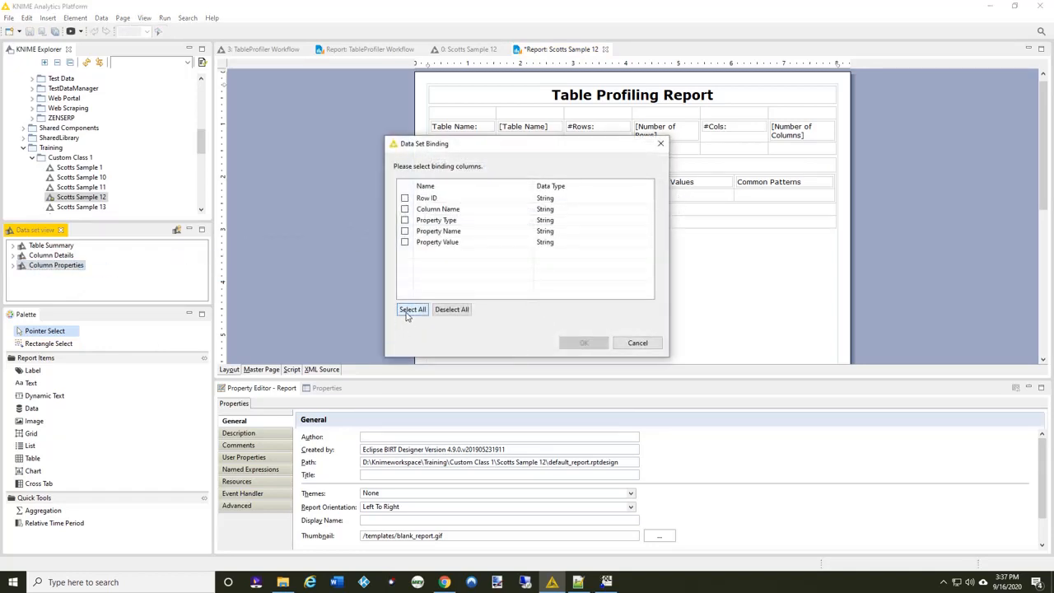
click(405, 210)
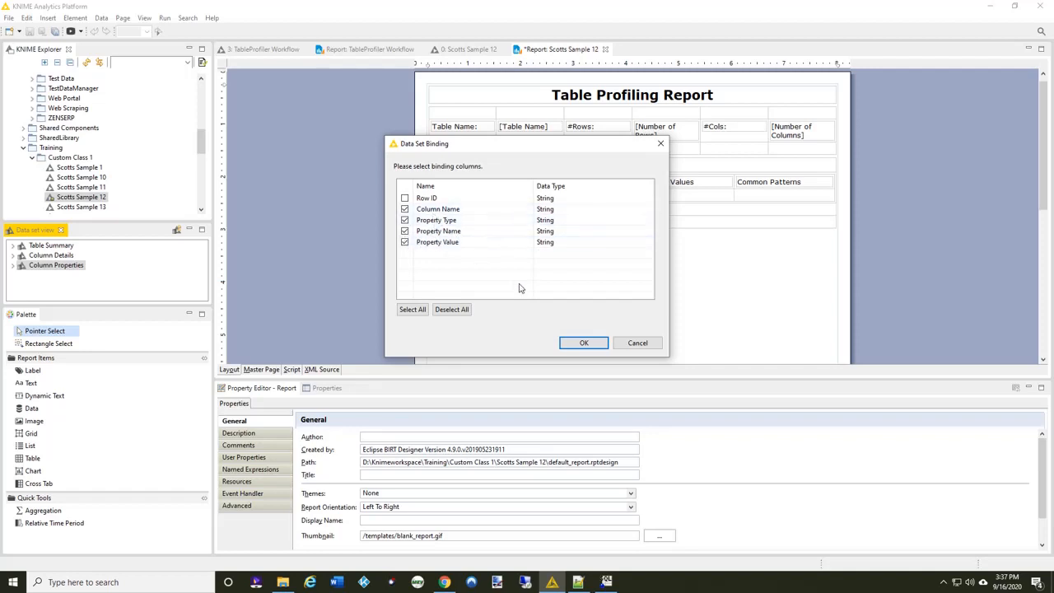
click(584, 344)
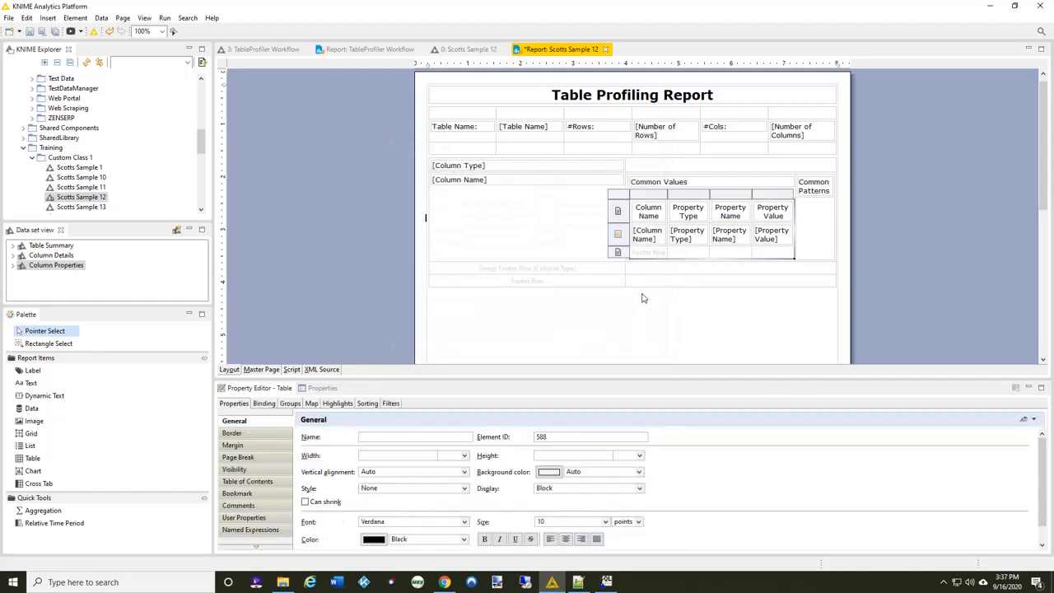
Delete the Column Name and Property Type columns from the nested table under Common Values
click(652, 196)
shift+click(694, 196)
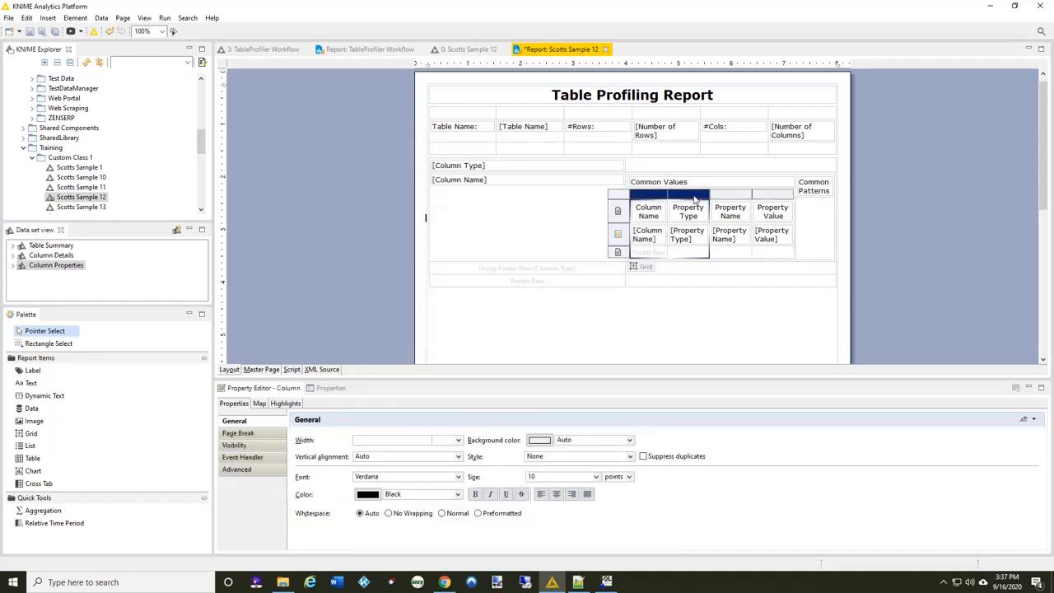
right_click(694, 196)
click(723, 269)
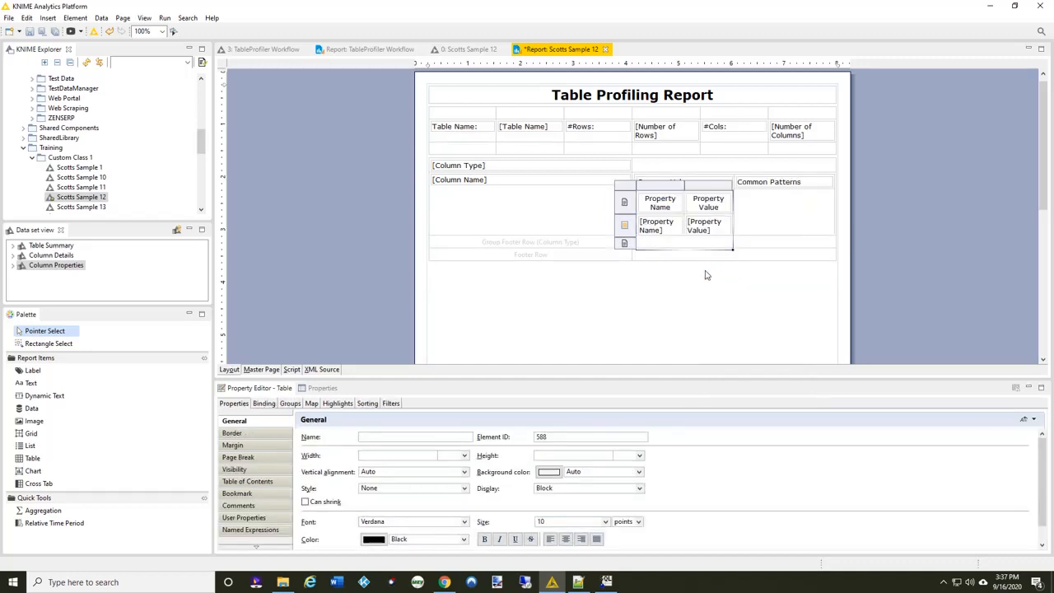
Increase the height of the outer table's detail row that holds the nested property table
click(700, 269)
click(654, 210)
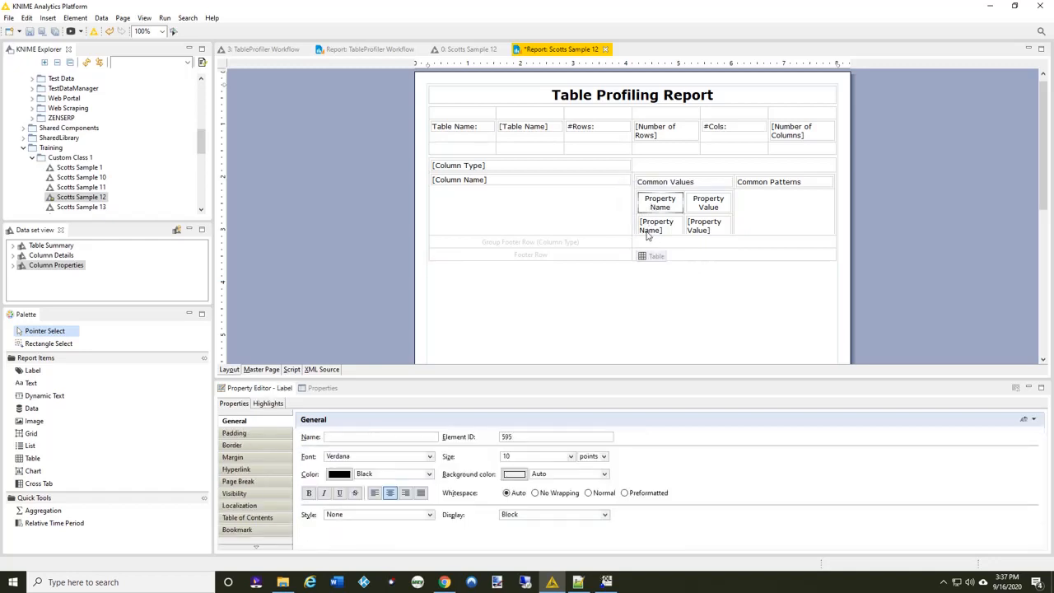
drag(627, 236, 628, 275)
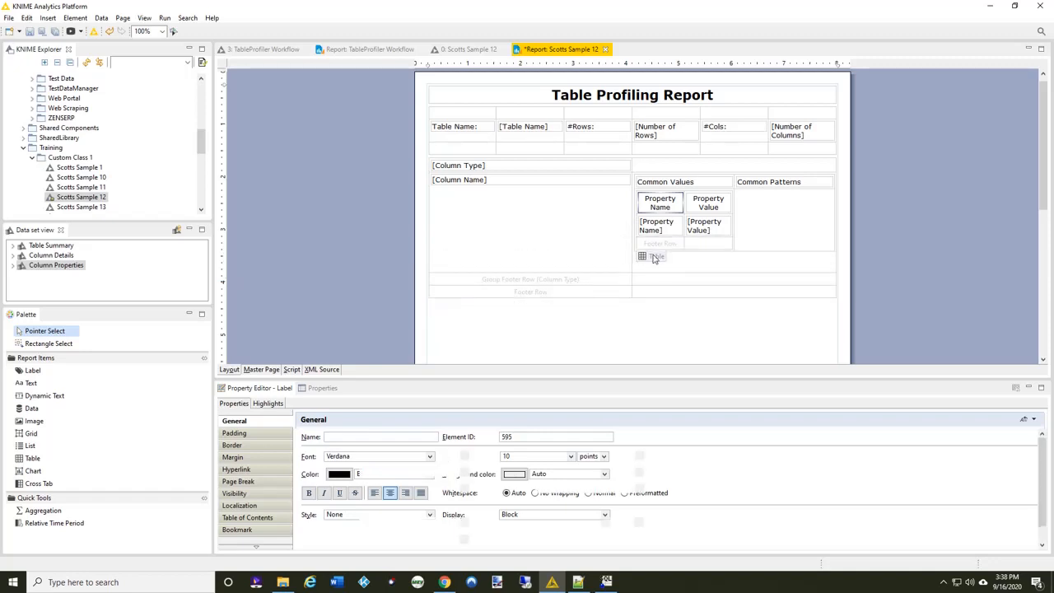
Delete the header row and the footer row of the nested property table, keeping only its detail row
click(656, 256)
click(625, 202)
right_click(625, 202)
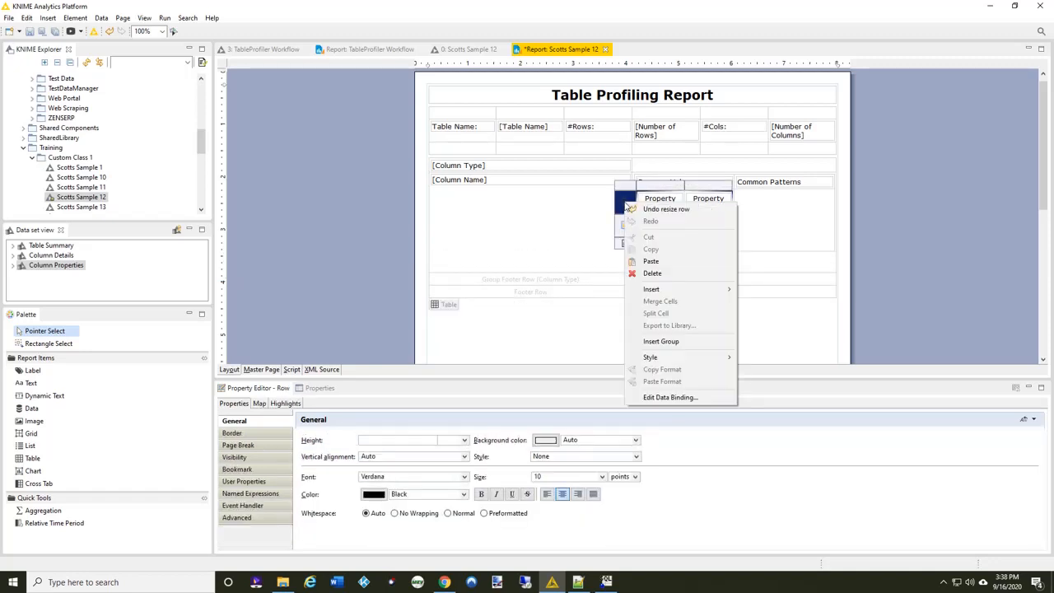
click(700, 271)
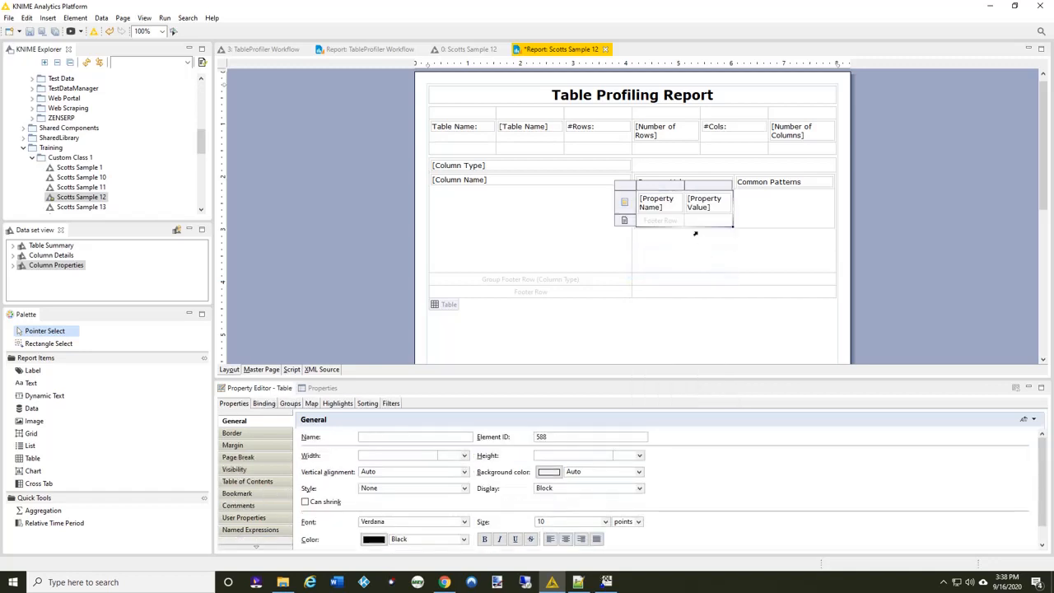
right_click(624, 220)
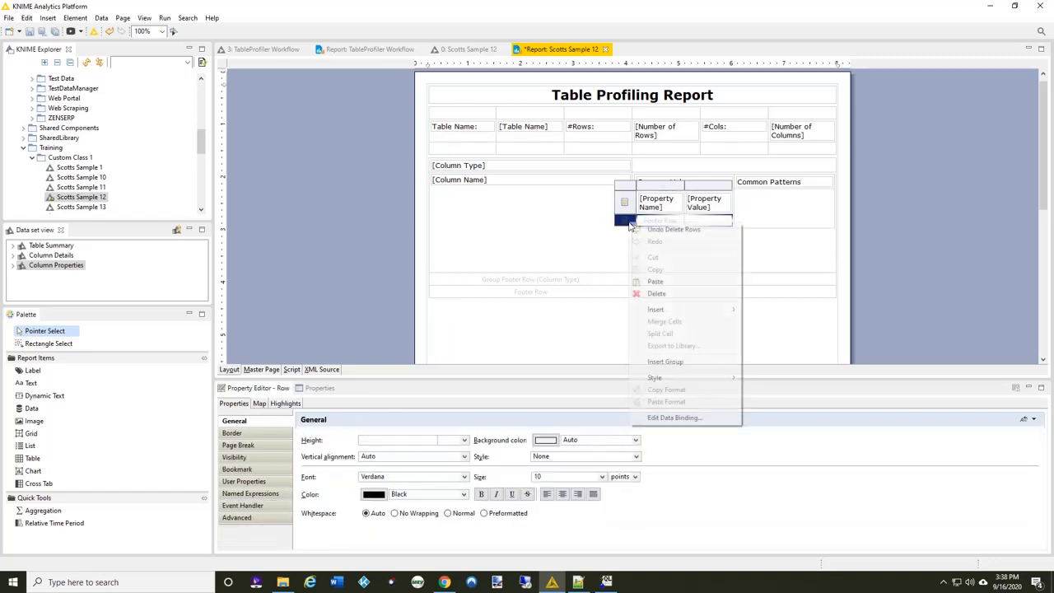
click(668, 295)
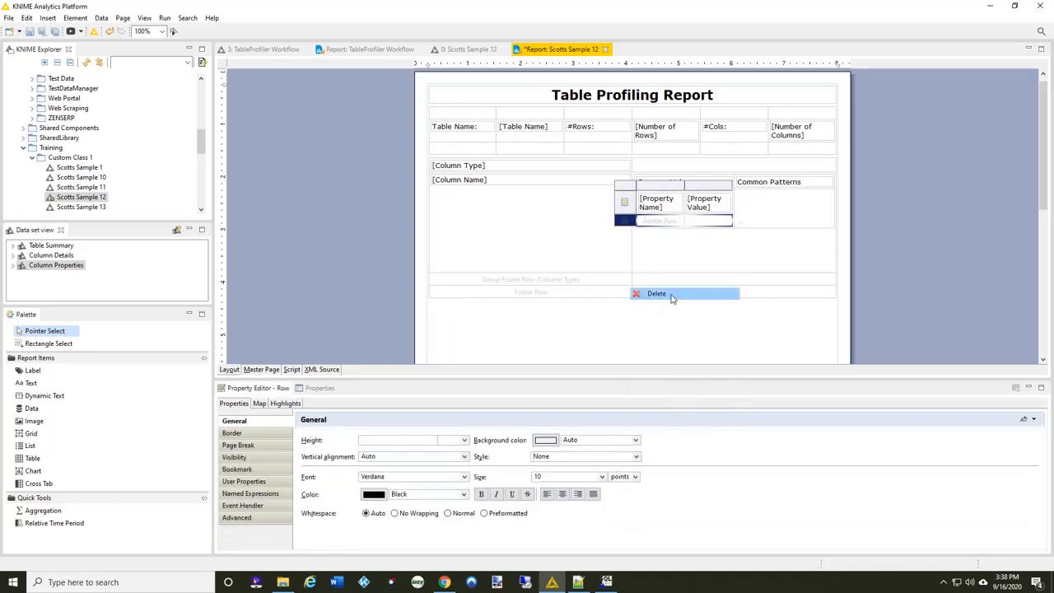
click(688, 237)
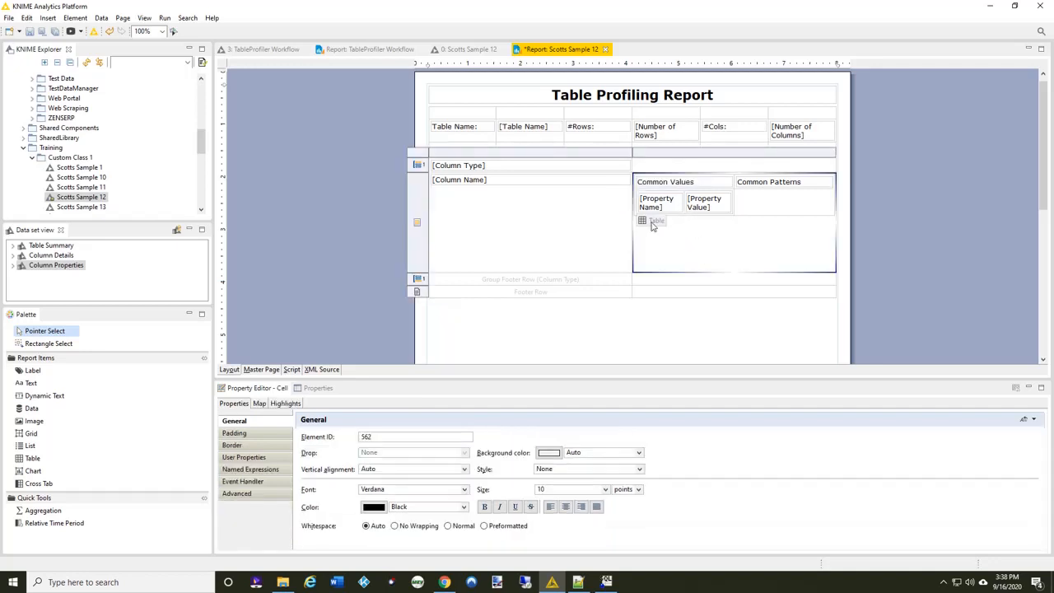
Add a filter to the nested property table: row["Property Type"] Equal to "Common Values"
click(653, 223)
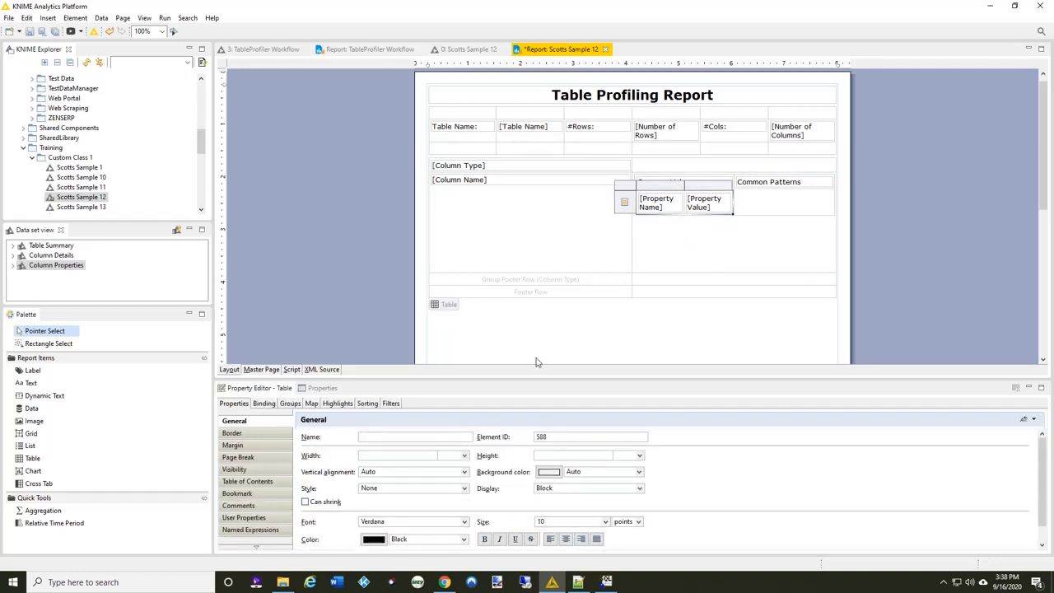
click(391, 404)
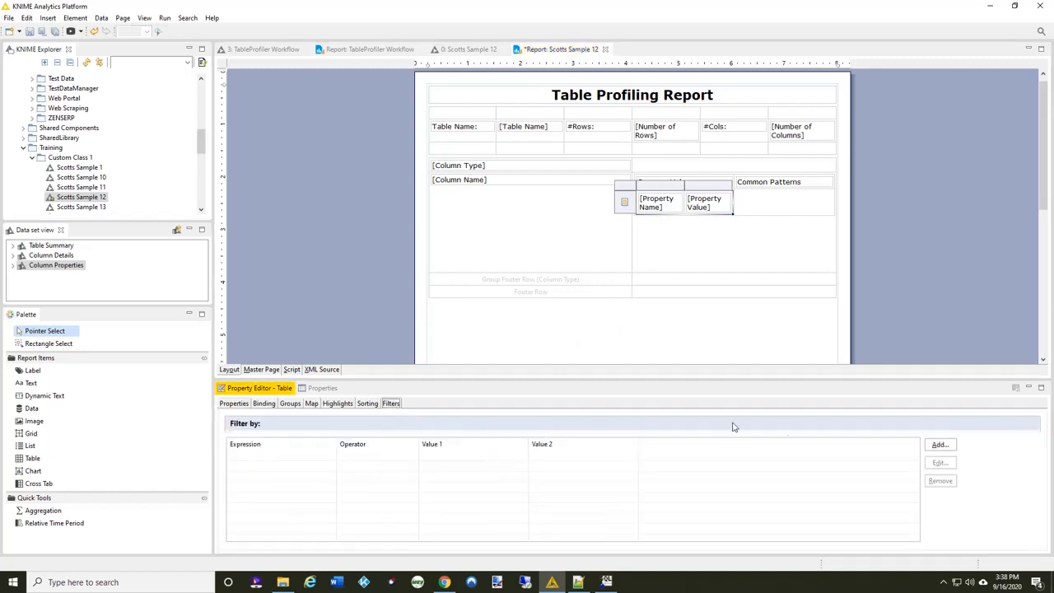
click(940, 445)
click(462, 206)
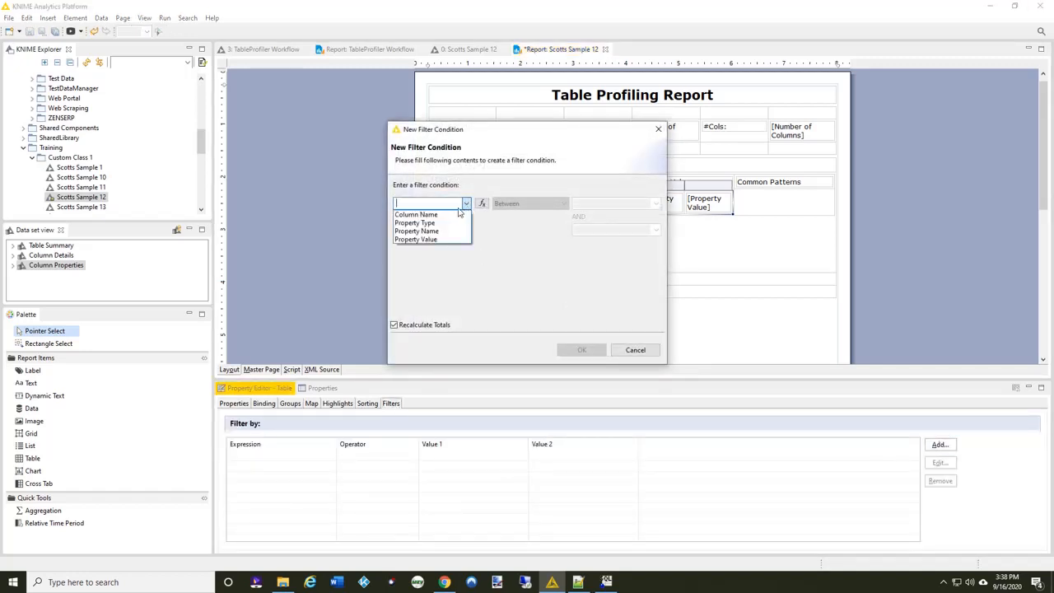
click(424, 219)
click(530, 203)
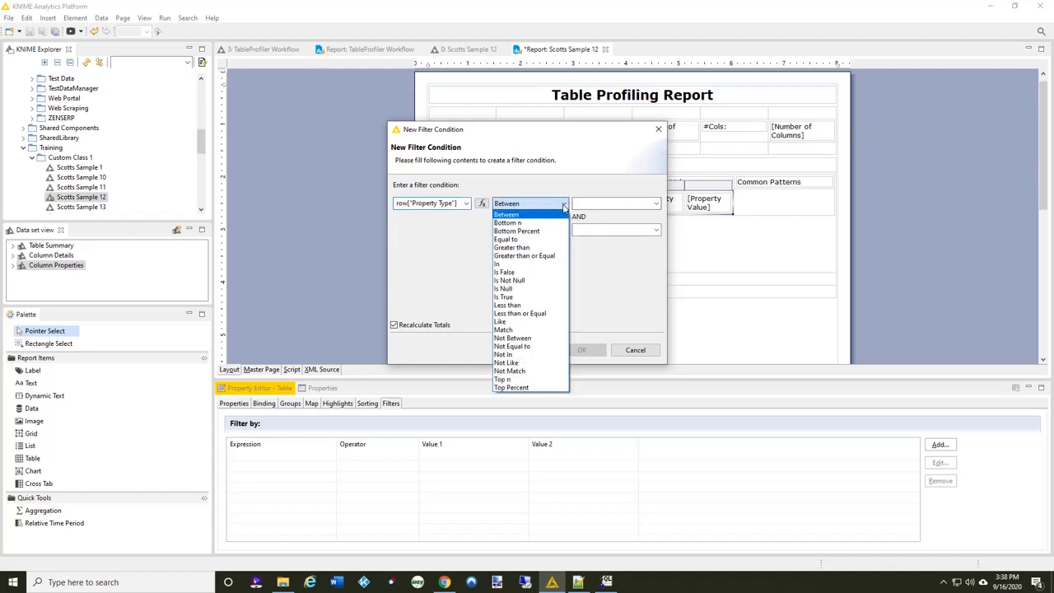
click(519, 235)
click(590, 202)
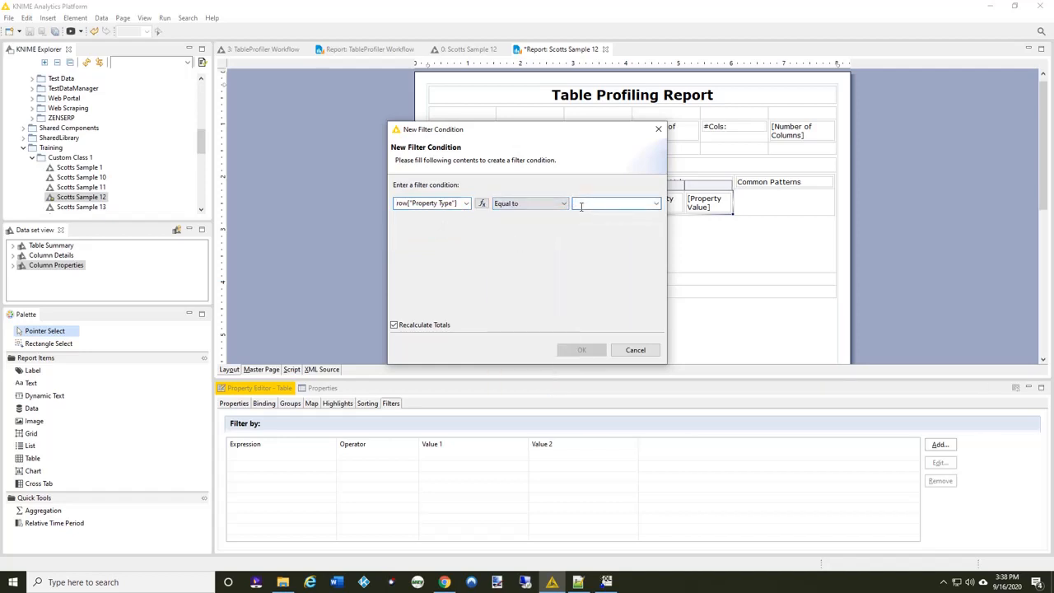
text("Go)
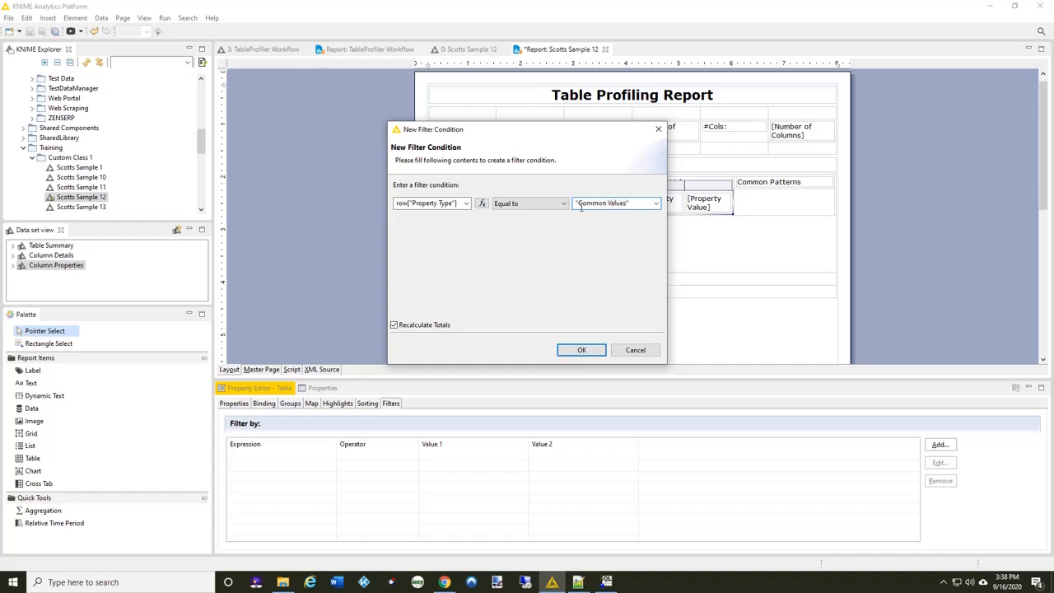
click(582, 350)
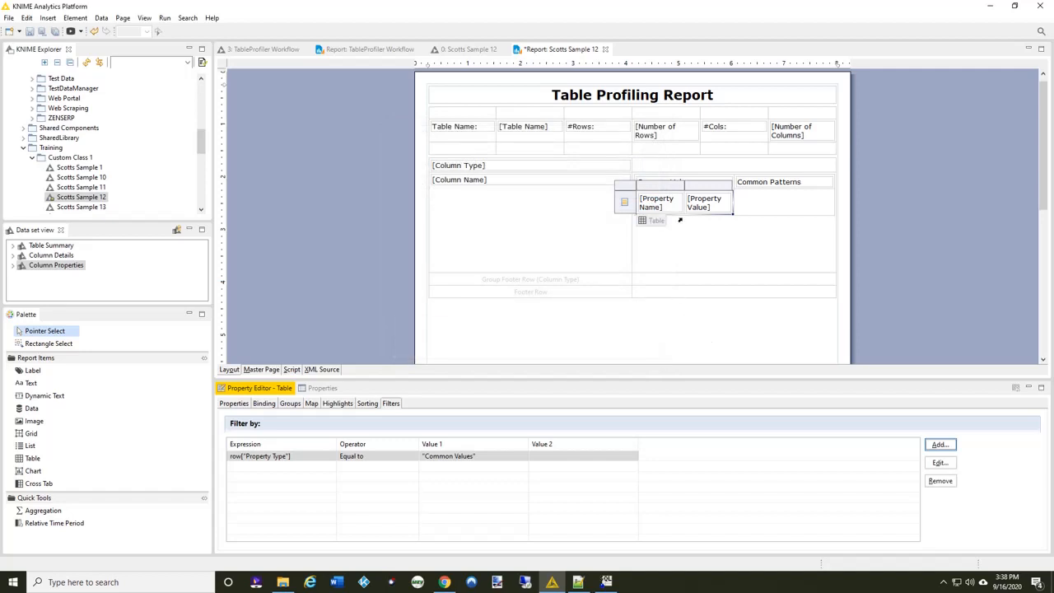
Add a second filter to the nested table under Common Values: row["Column Name"] Equal to row._outer["Column Name"], taken from the outer table's bindings
click(938, 445)
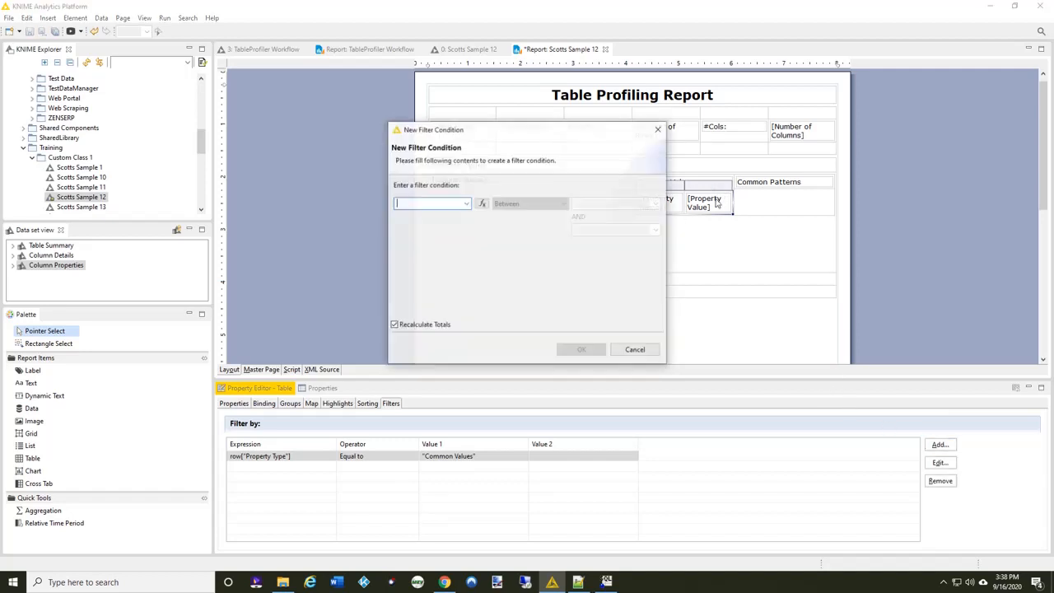
click(467, 205)
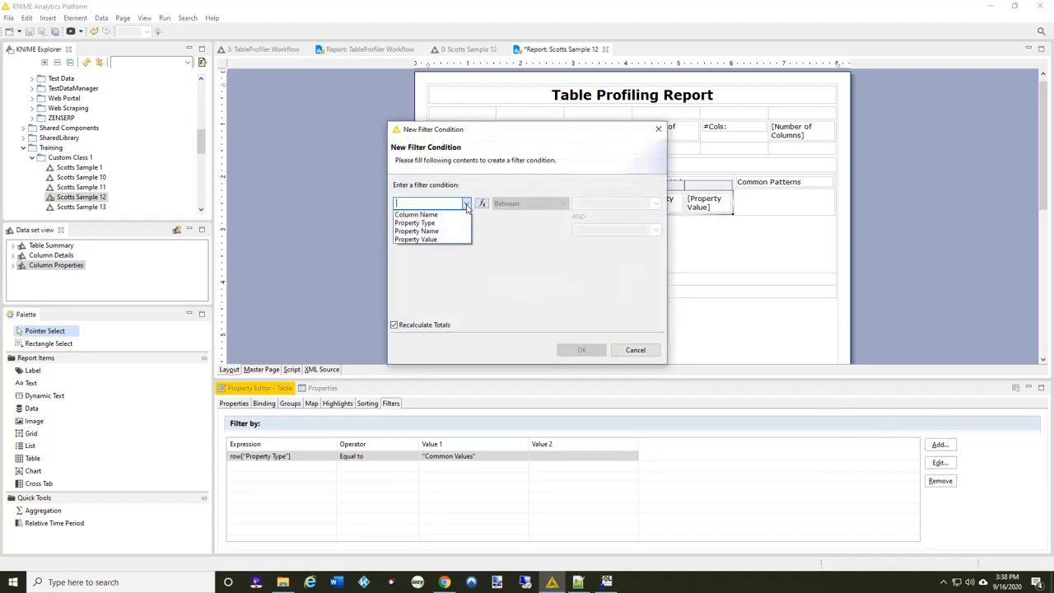
click(437, 214)
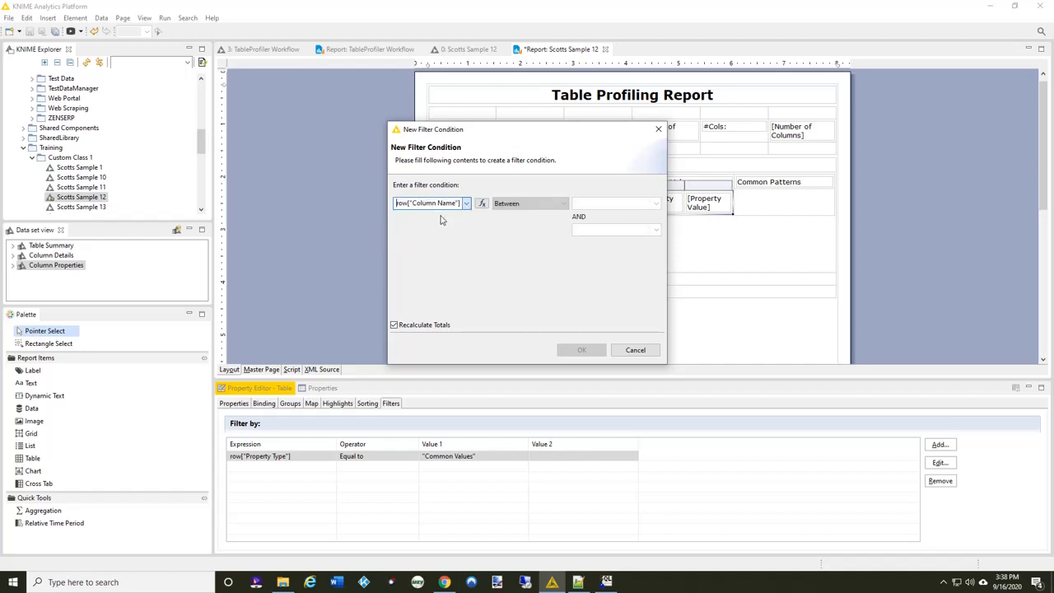
click(565, 204)
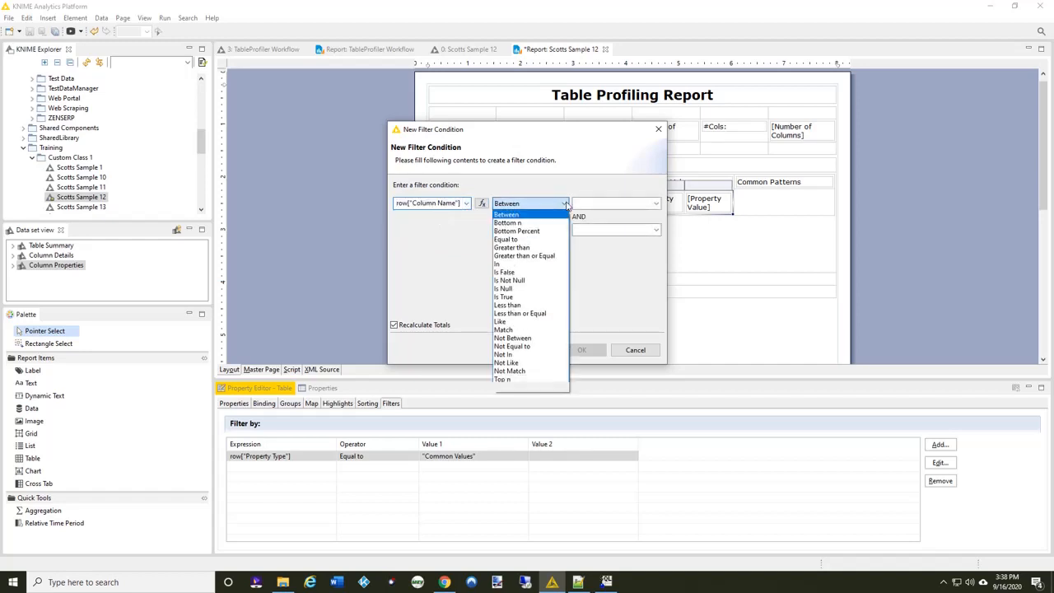
click(519, 239)
click(656, 204)
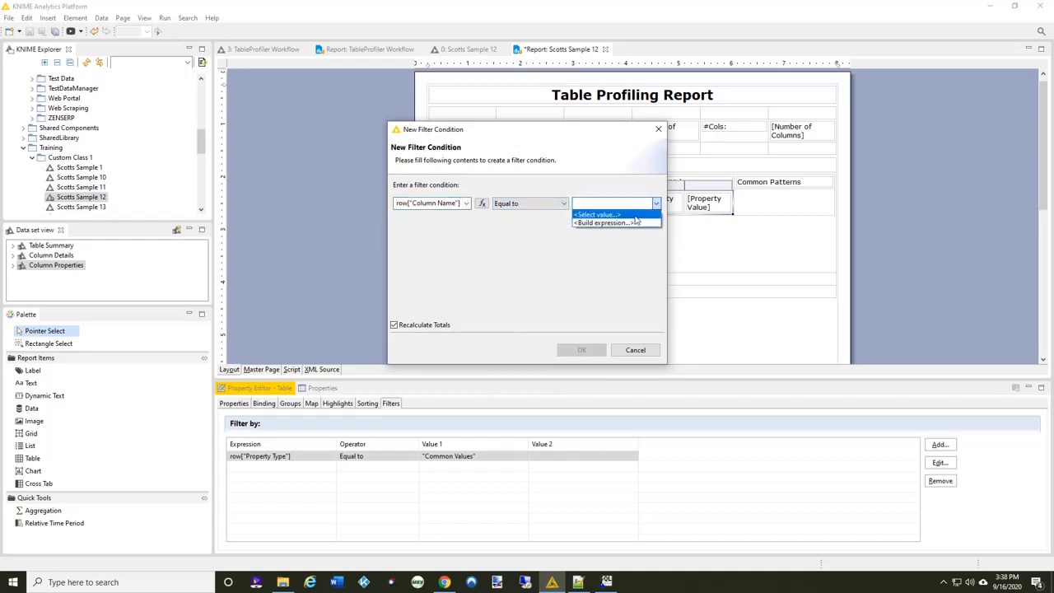
click(632, 224)
click(393, 238)
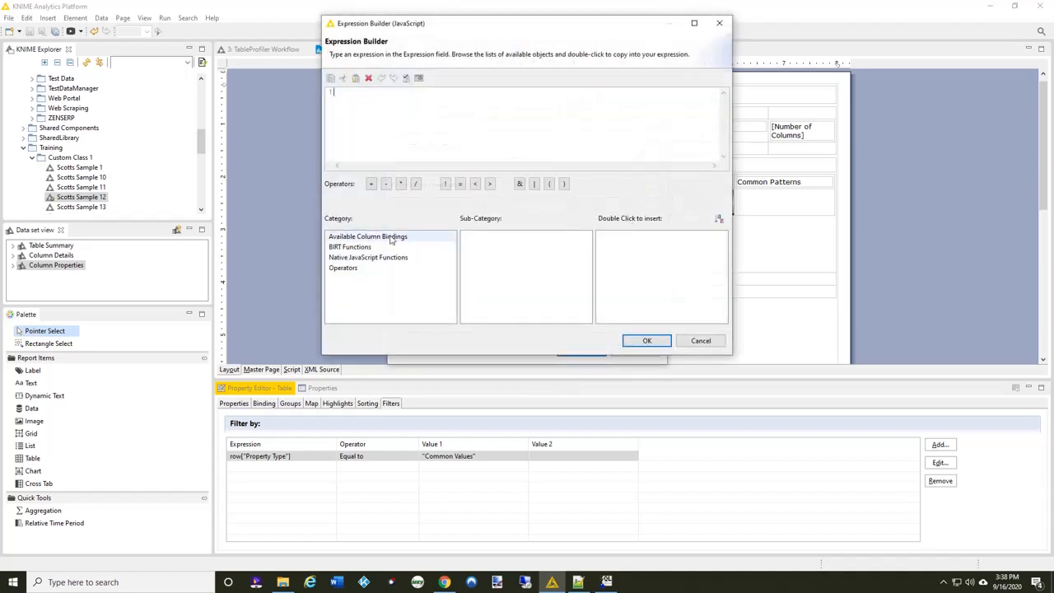
click(490, 238)
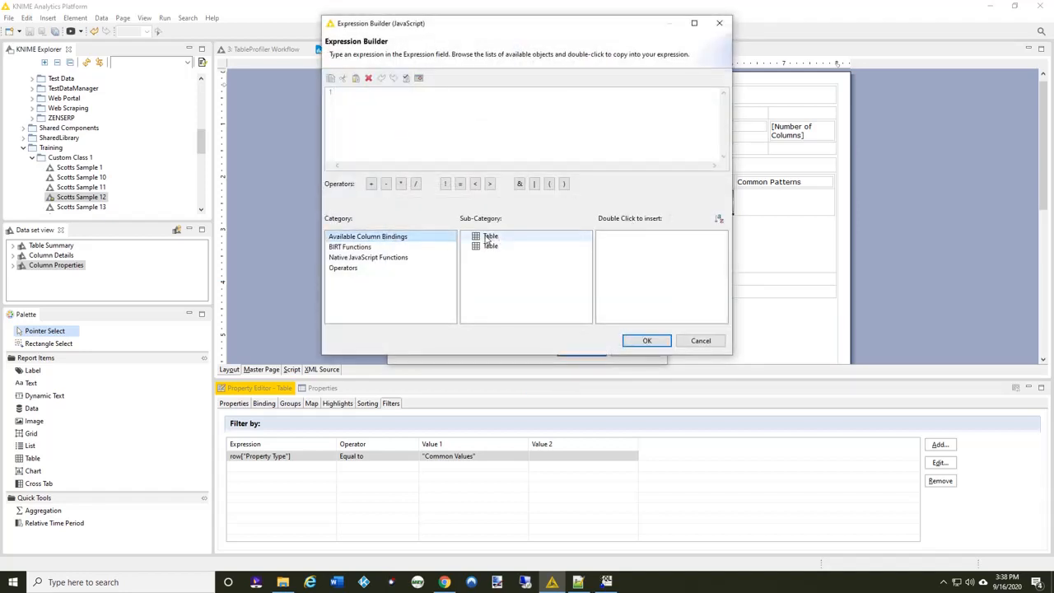
click(489, 247)
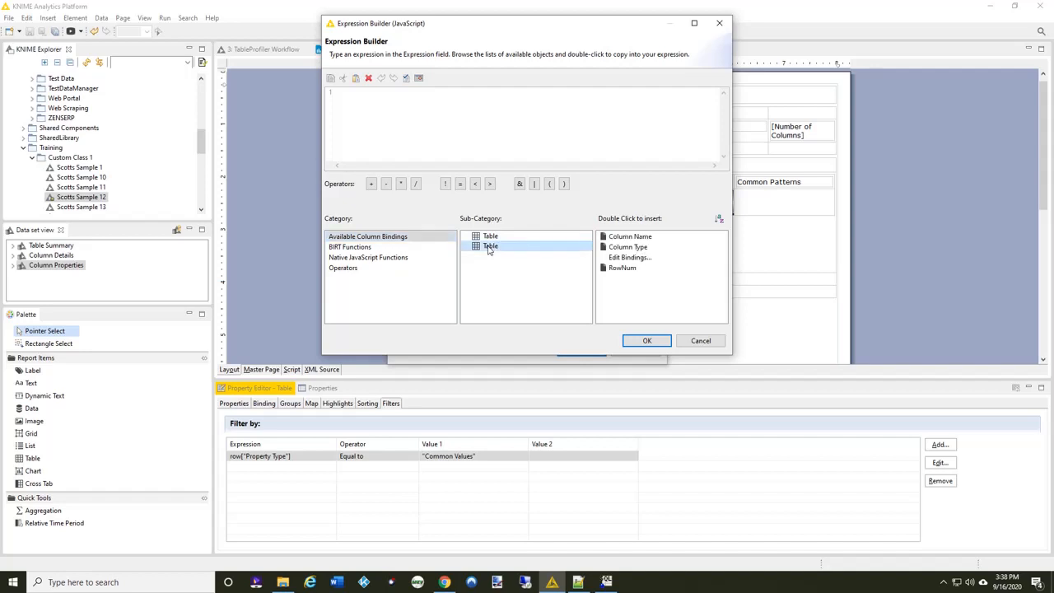
click(639, 237)
double_click(639, 238)
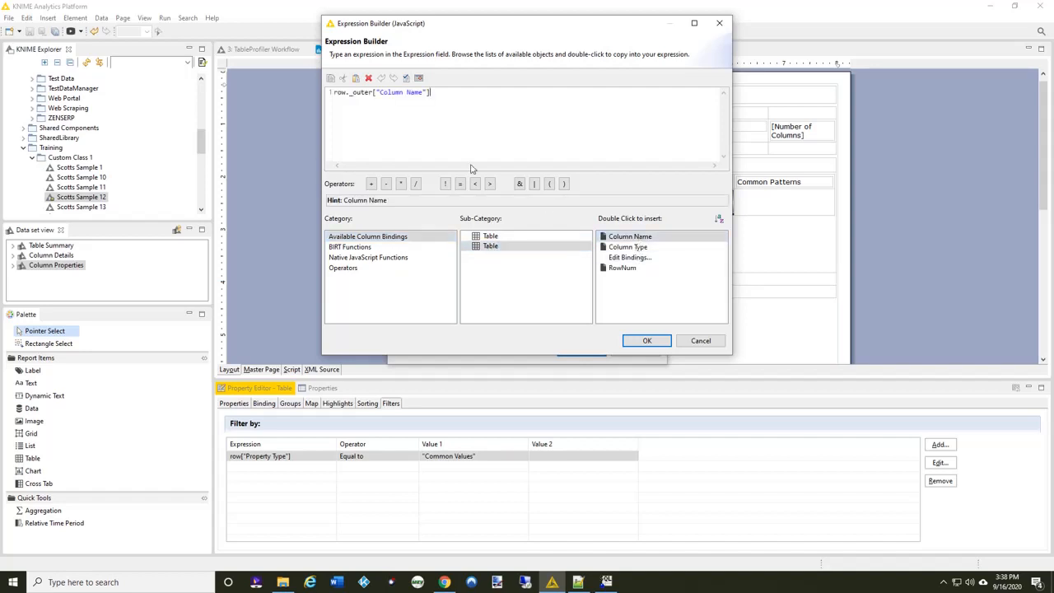
click(653, 344)
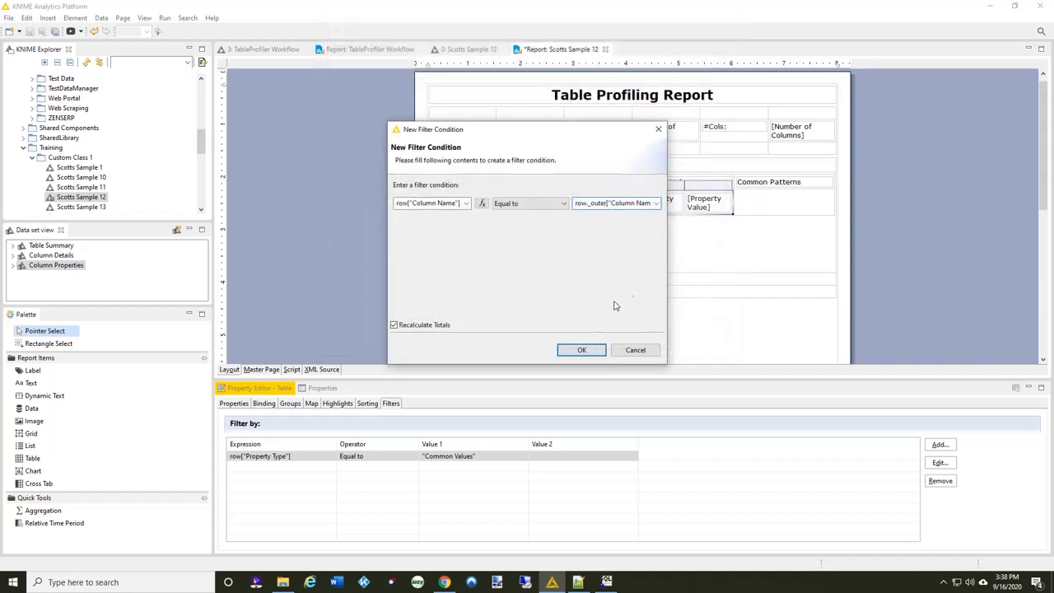
click(582, 350)
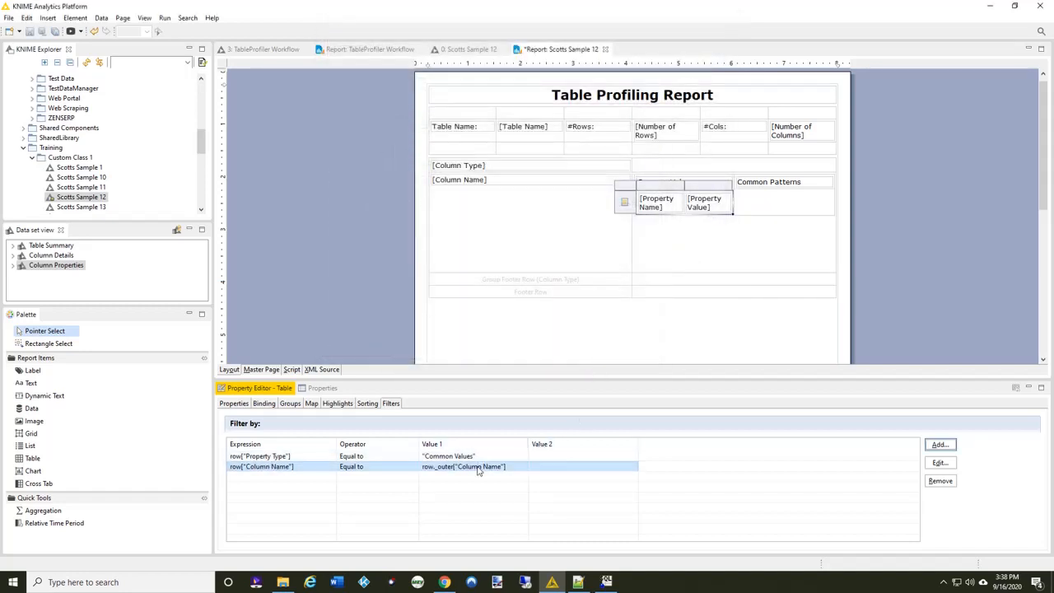
Insert the Column Properties data set as a table under Common Patterns, binding Column Name, Property Type, Property Name and Property Value
click(680, 242)
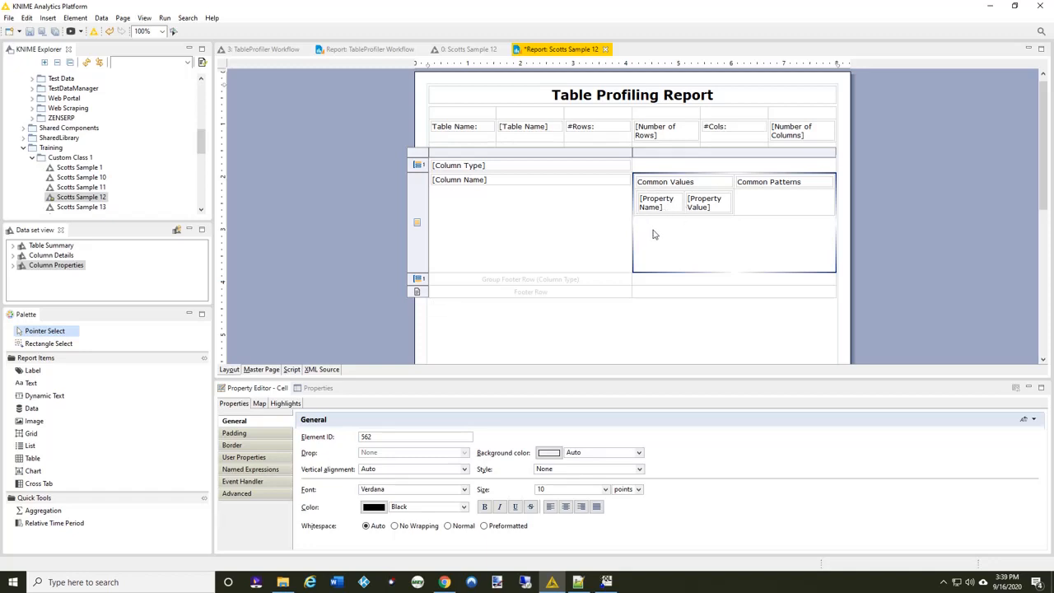
click(70, 267)
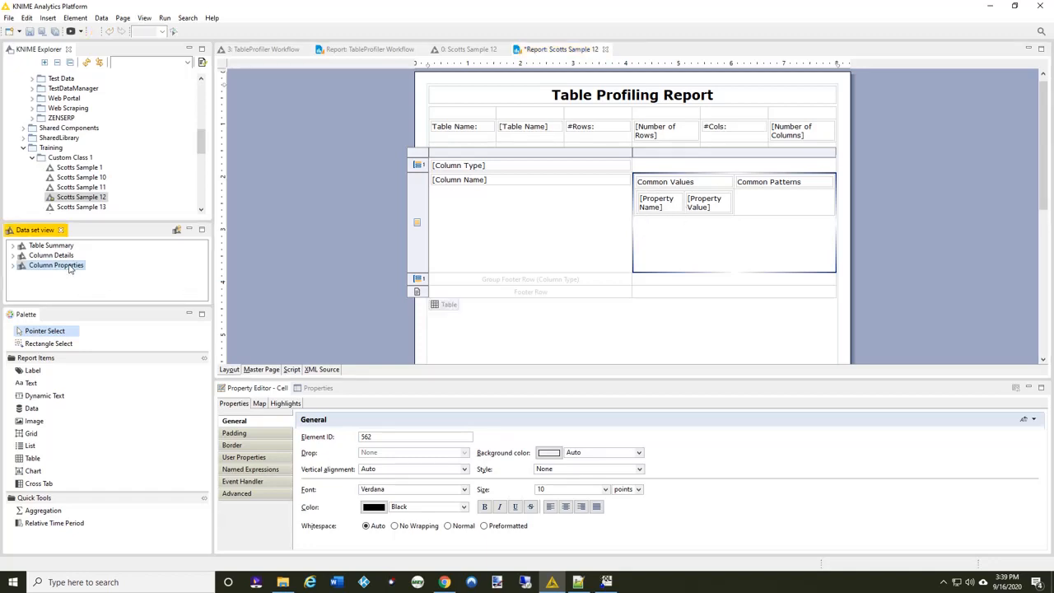
drag(70, 266, 778, 208)
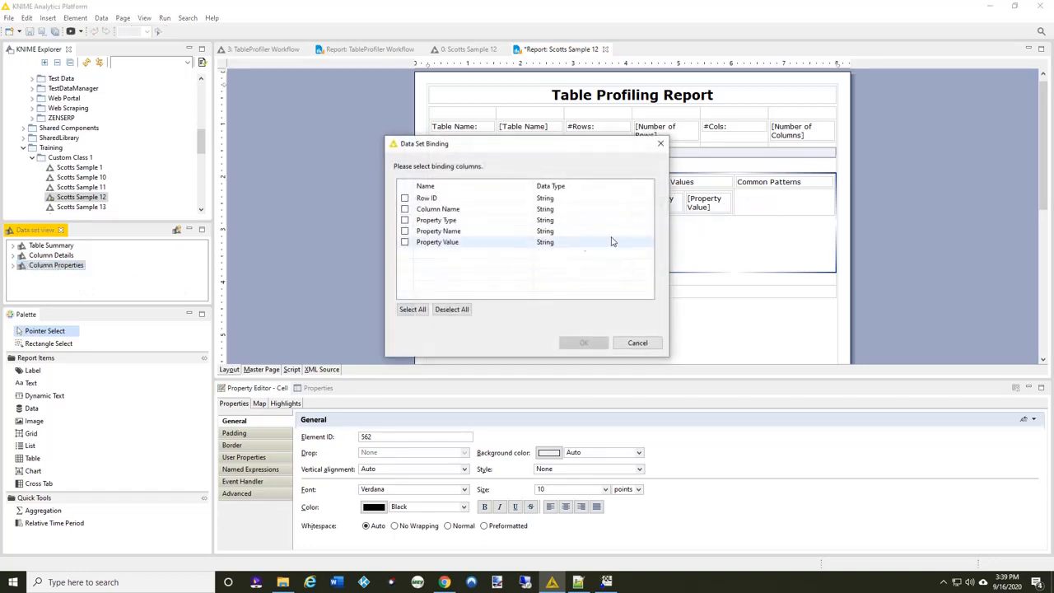
click(405, 210)
click(405, 221)
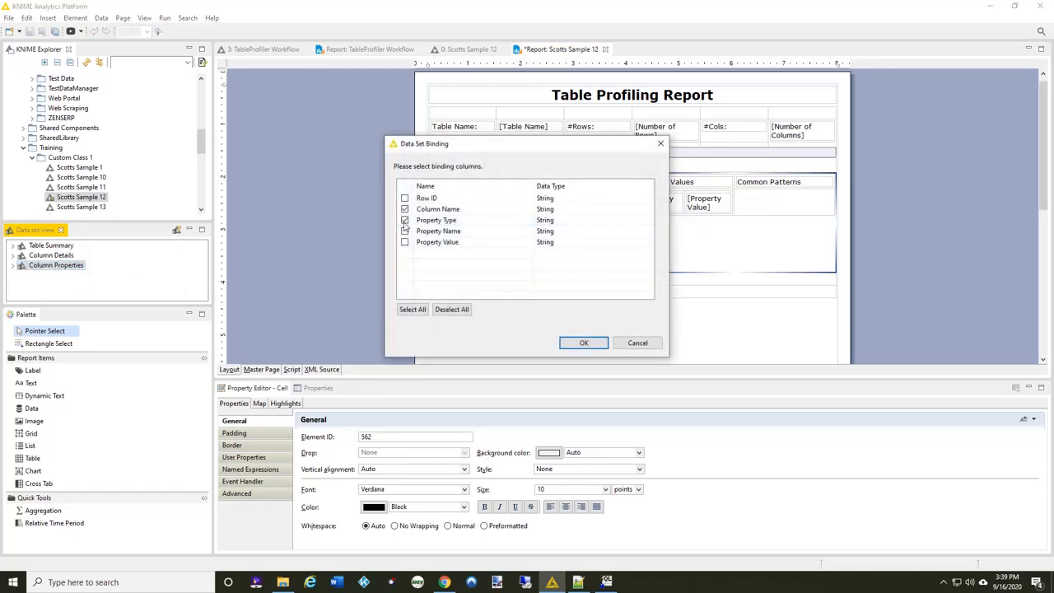
click(582, 345)
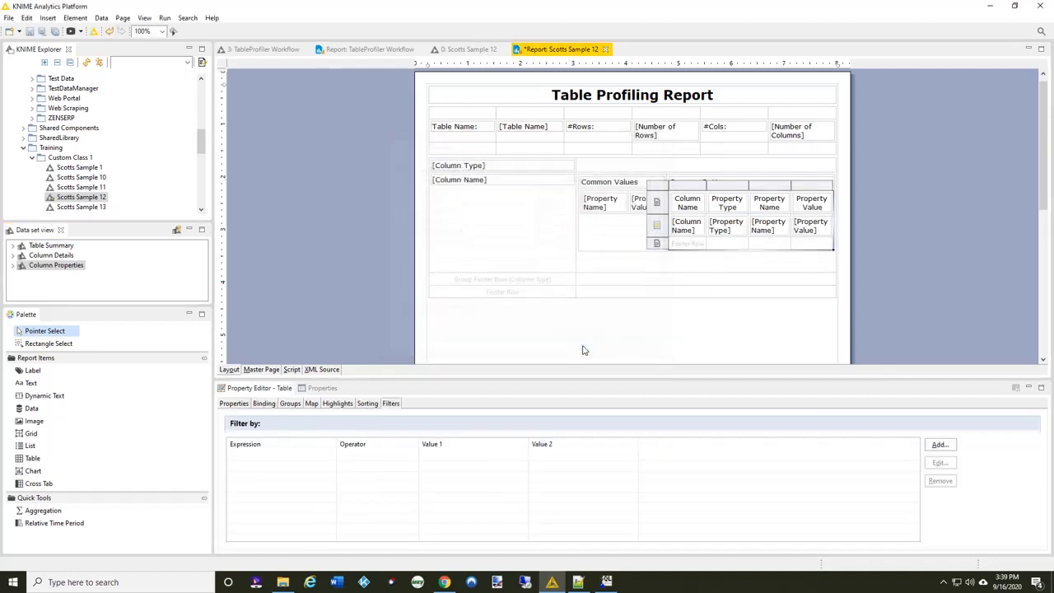
Delete the Column Name and Property Type columns from the nested table under Common Patterns
click(691, 186)
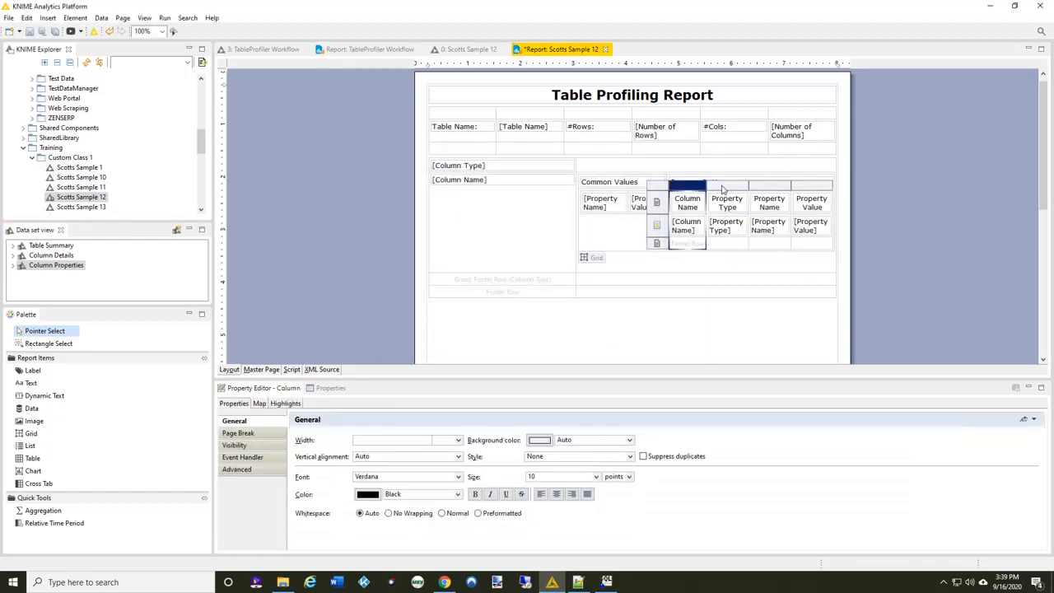
ctrl+click(722, 186)
right_click(722, 186)
click(751, 259)
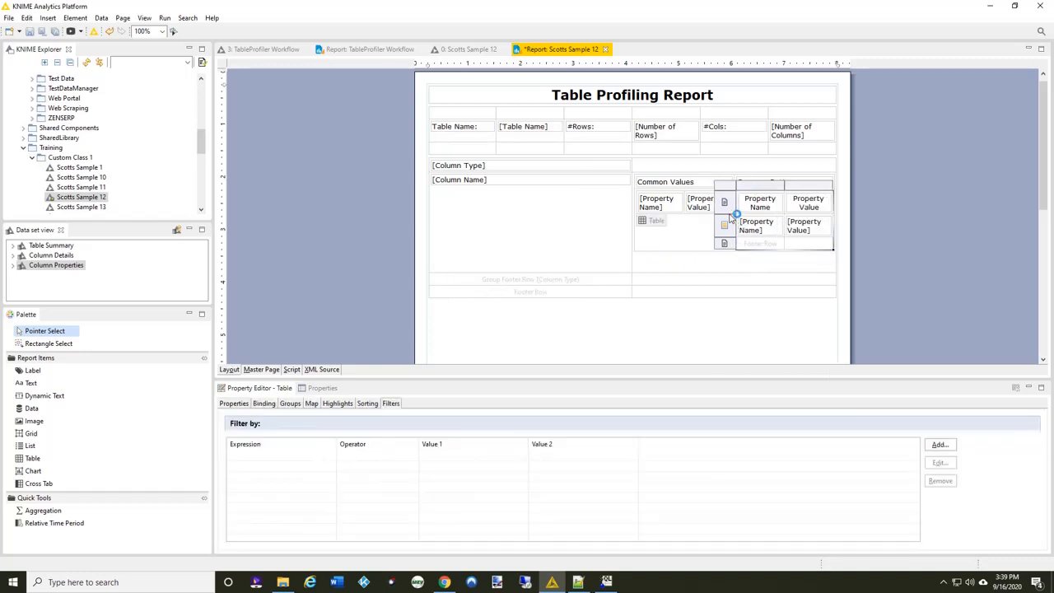
Delete the header row and the footer row of the nested table under Common Patterns, keeping only its detail row
click(724, 202)
right_click(728, 208)
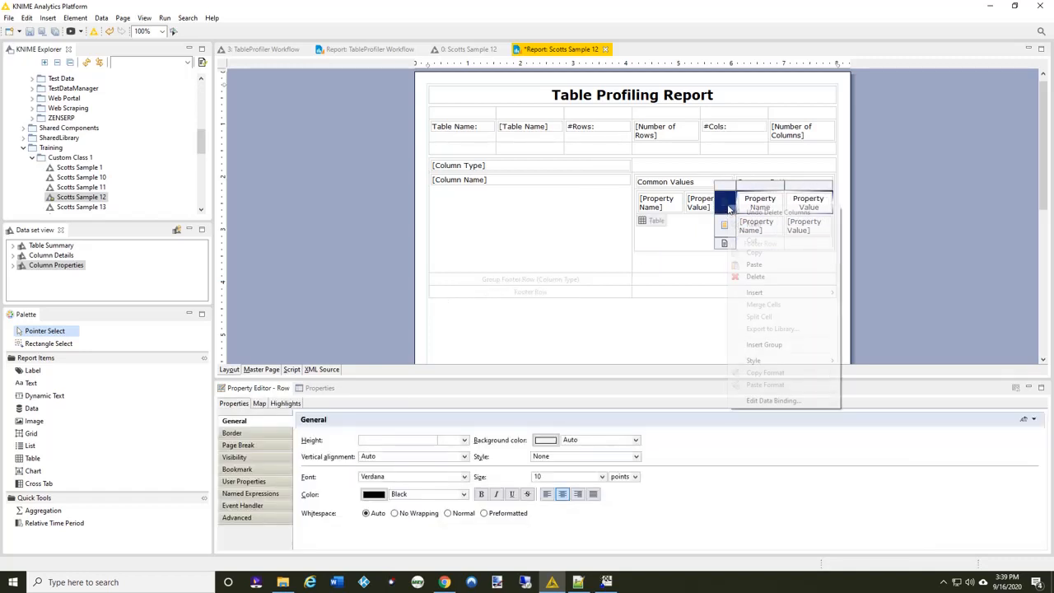
click(756, 276)
click(725, 222)
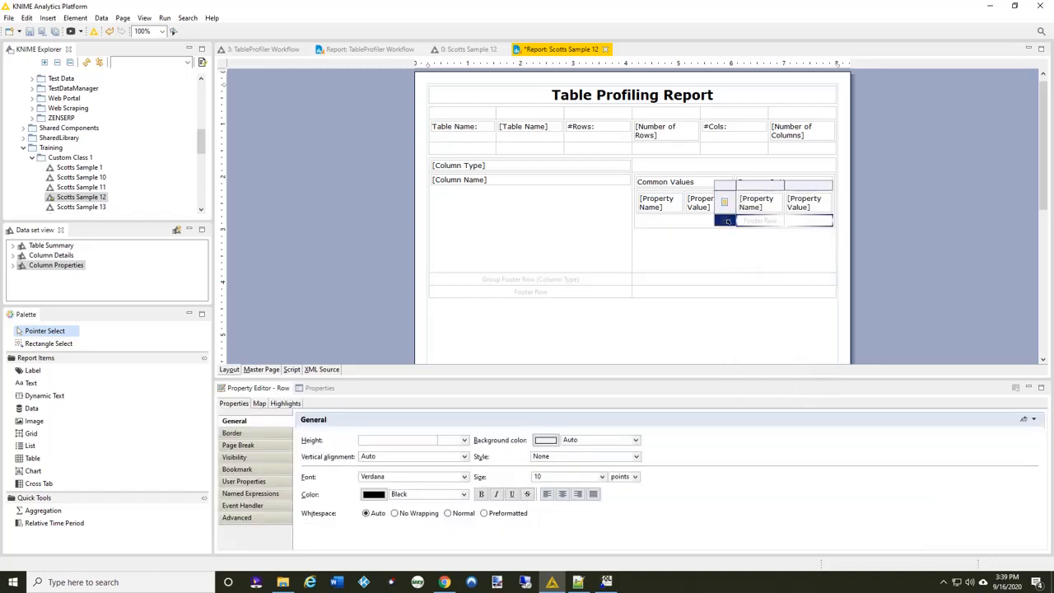
right_click(726, 223)
click(757, 293)
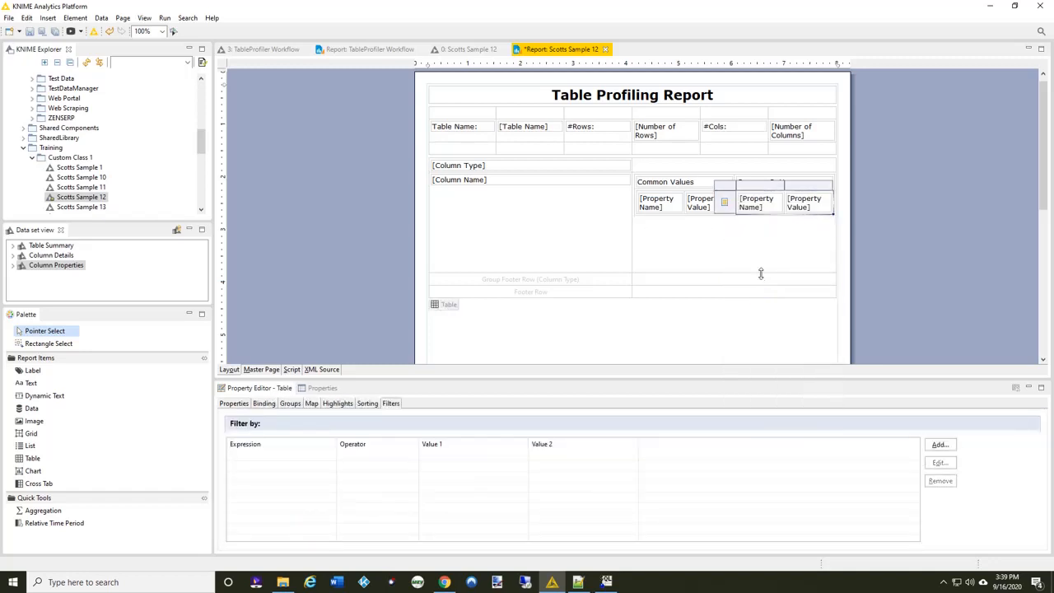
Add a filter to the nested table under Common Patterns: row["Property Type"] Equal to "Pattern"
click(949, 447)
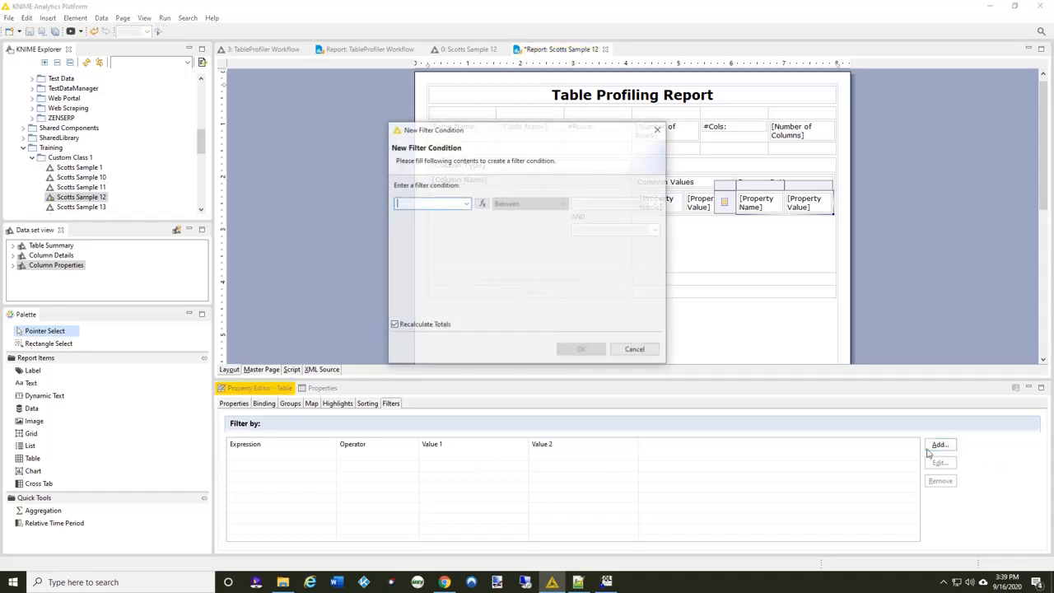
click(467, 203)
click(434, 222)
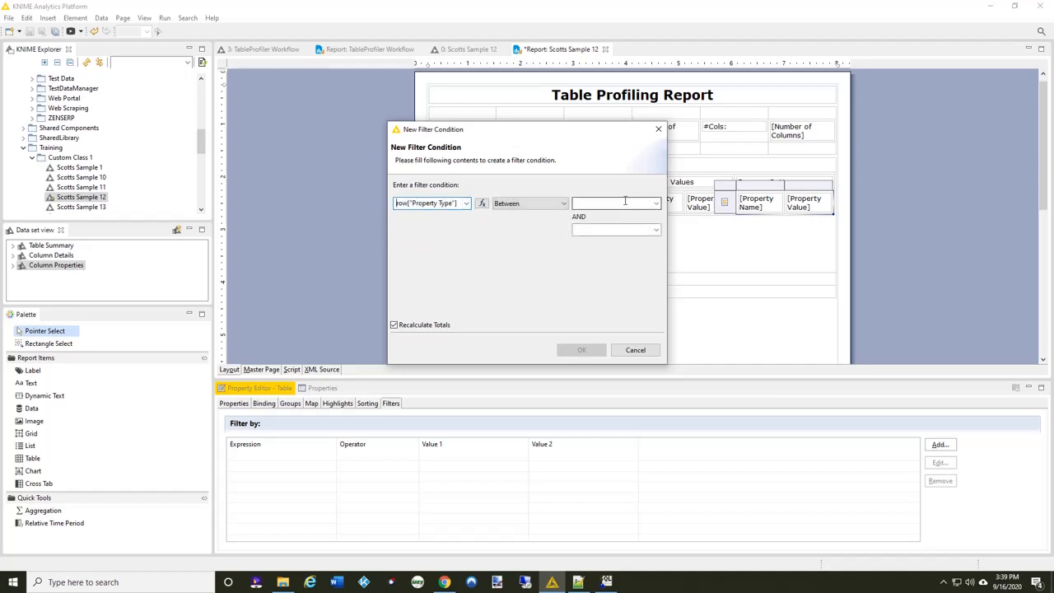
click(564, 203)
click(519, 237)
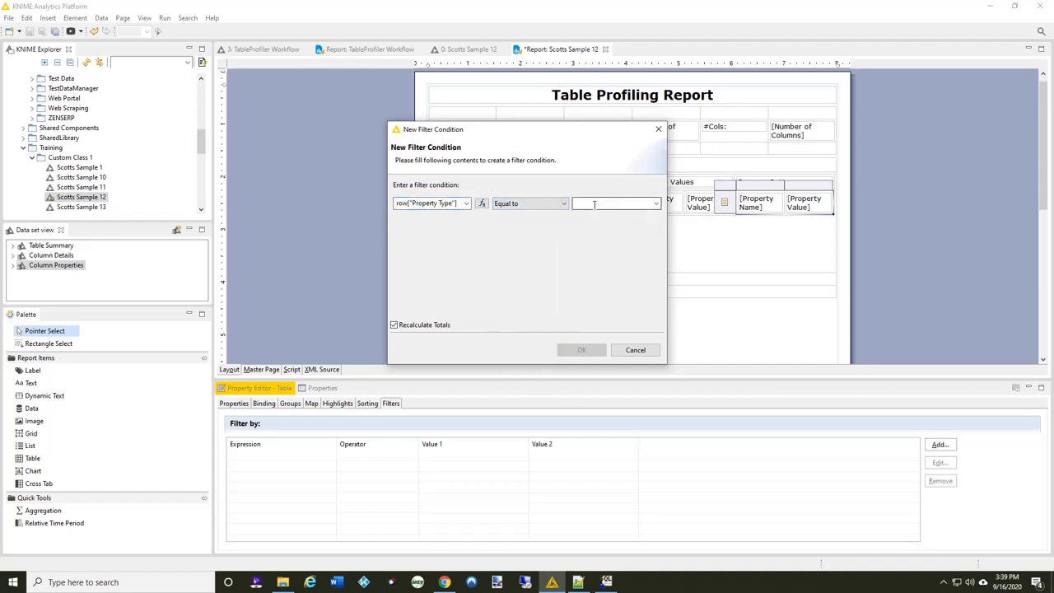
click(594, 204)
text("Pattern)
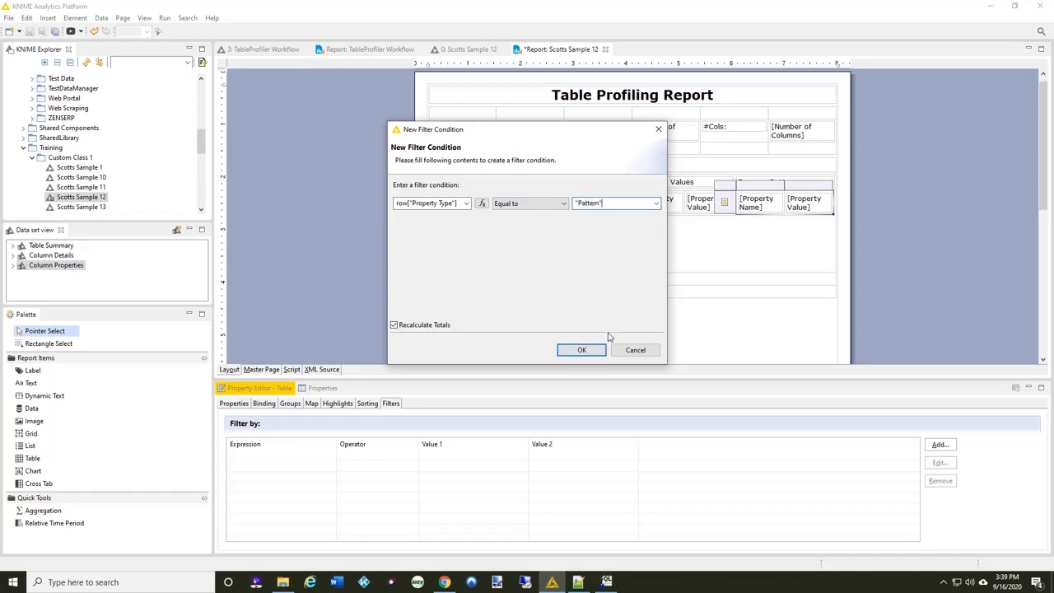
click(581, 350)
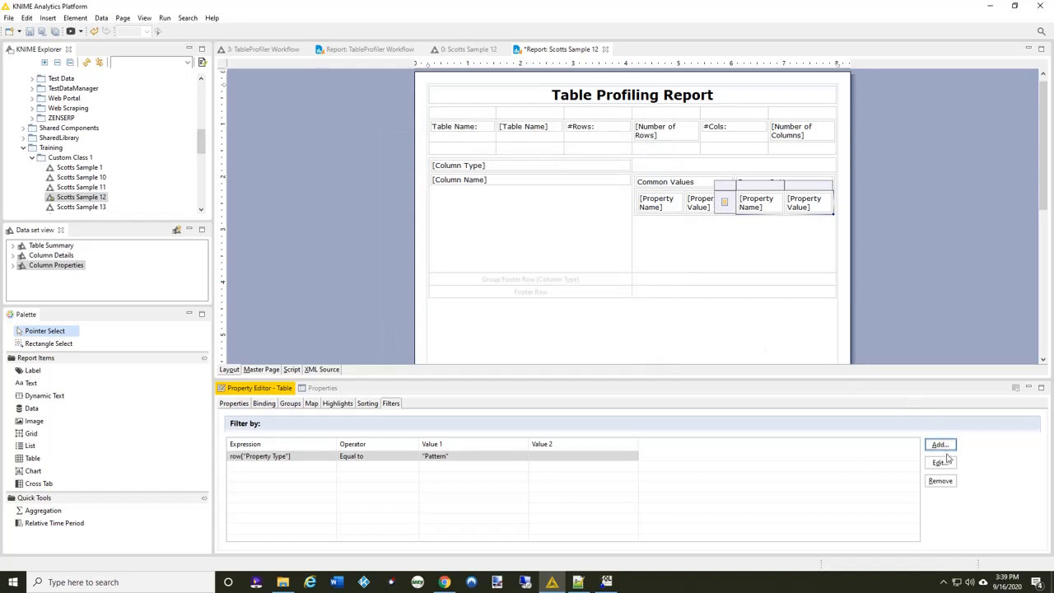
Add a second filter to the Common Patterns table: row["Column Name"] Equal to row._outer["Column Name"], built from the outer table's bindings
click(940, 444)
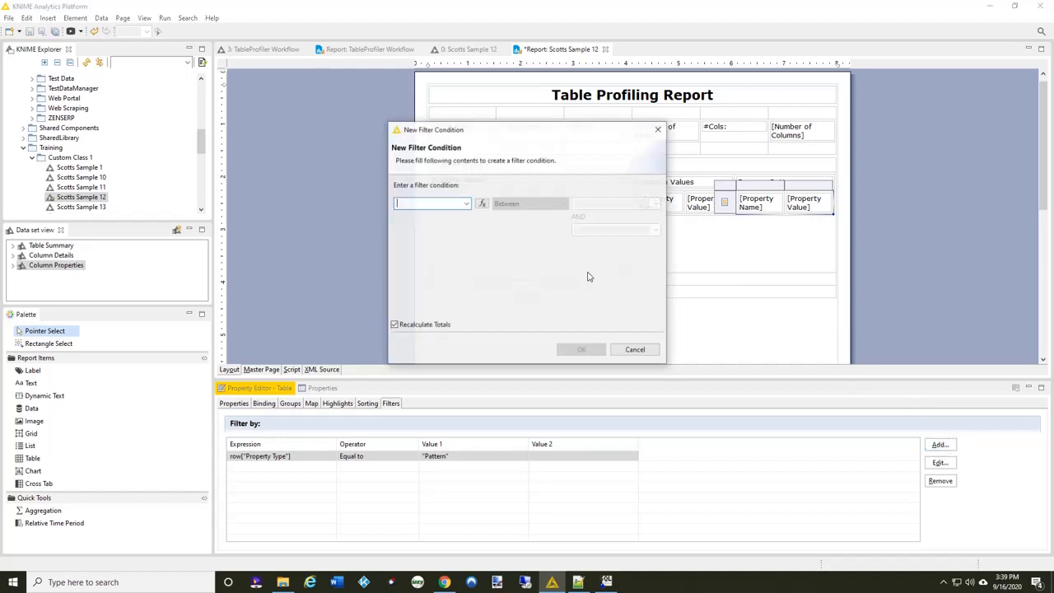
click(466, 203)
click(450, 214)
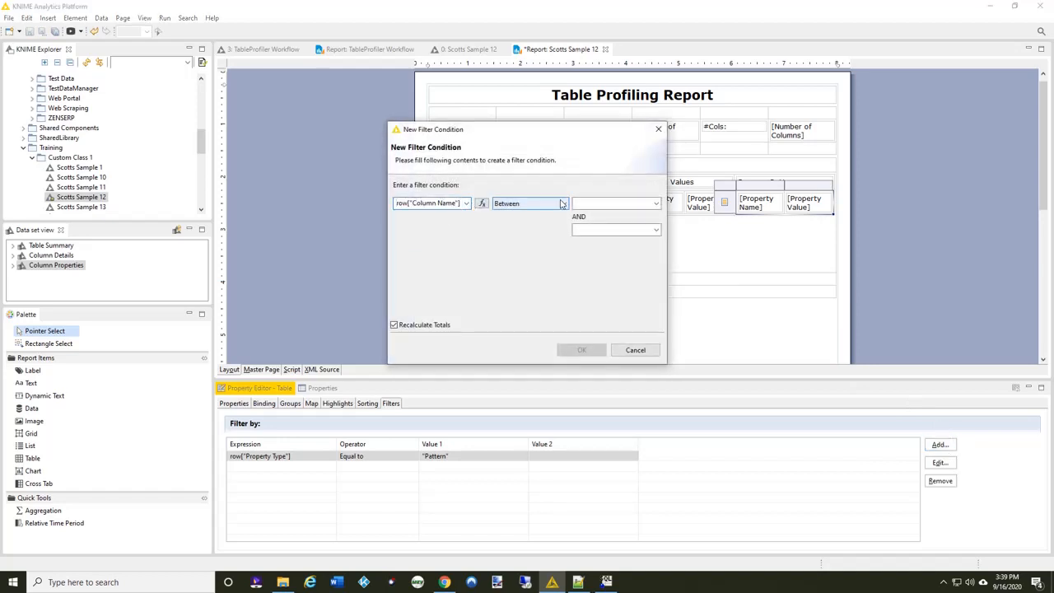
click(563, 203)
click(513, 239)
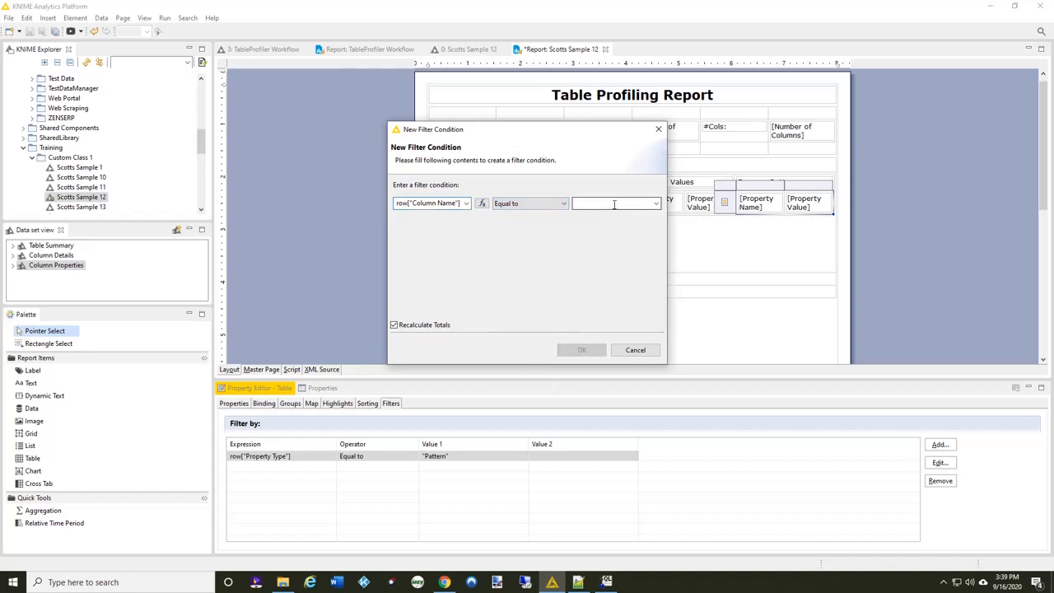
click(657, 204)
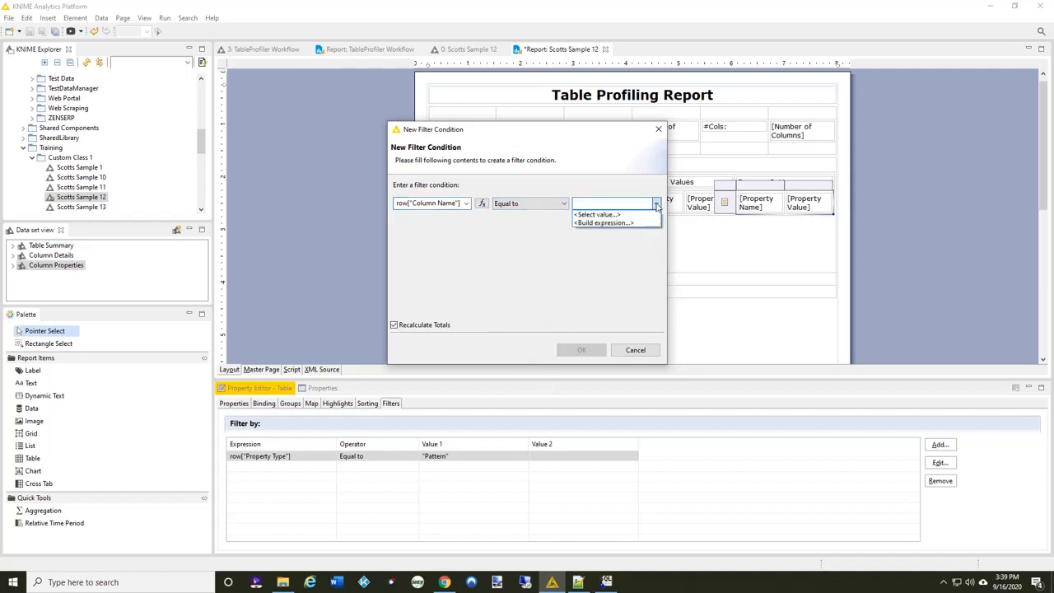
click(603, 223)
click(390, 238)
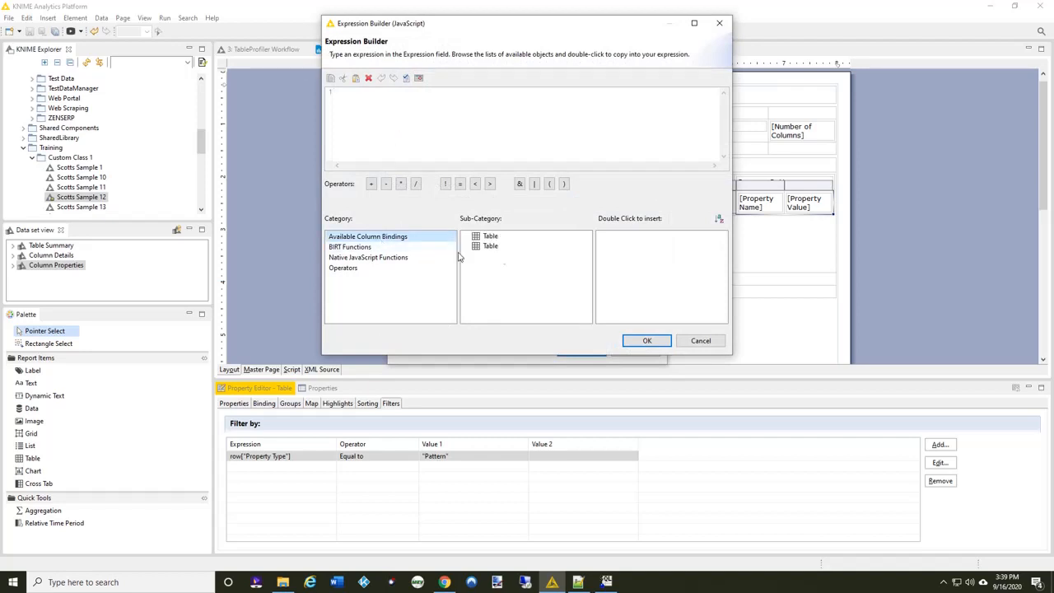
click(492, 247)
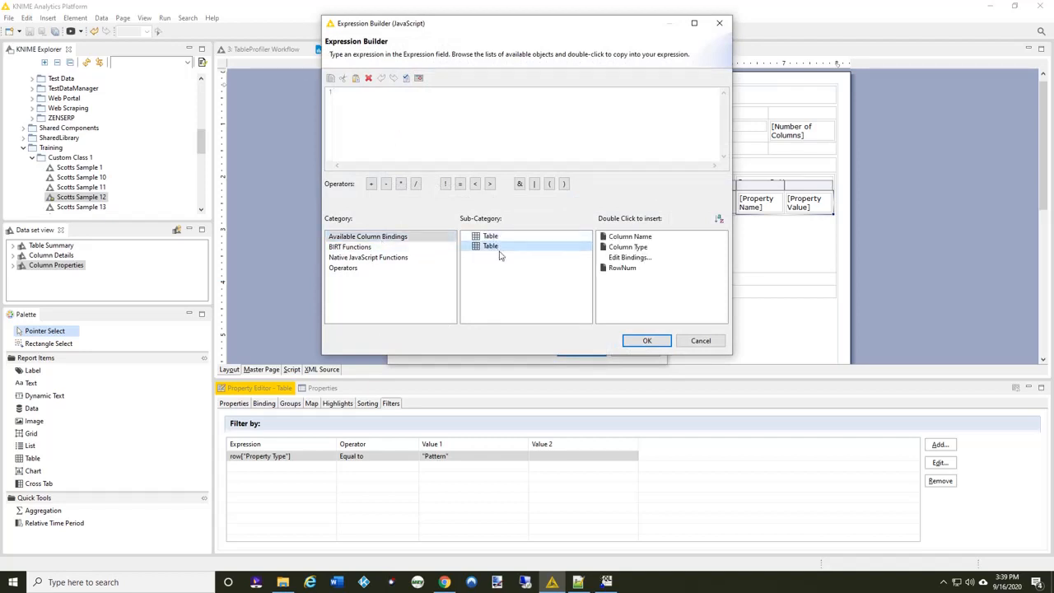
double_click(630, 236)
click(636, 340)
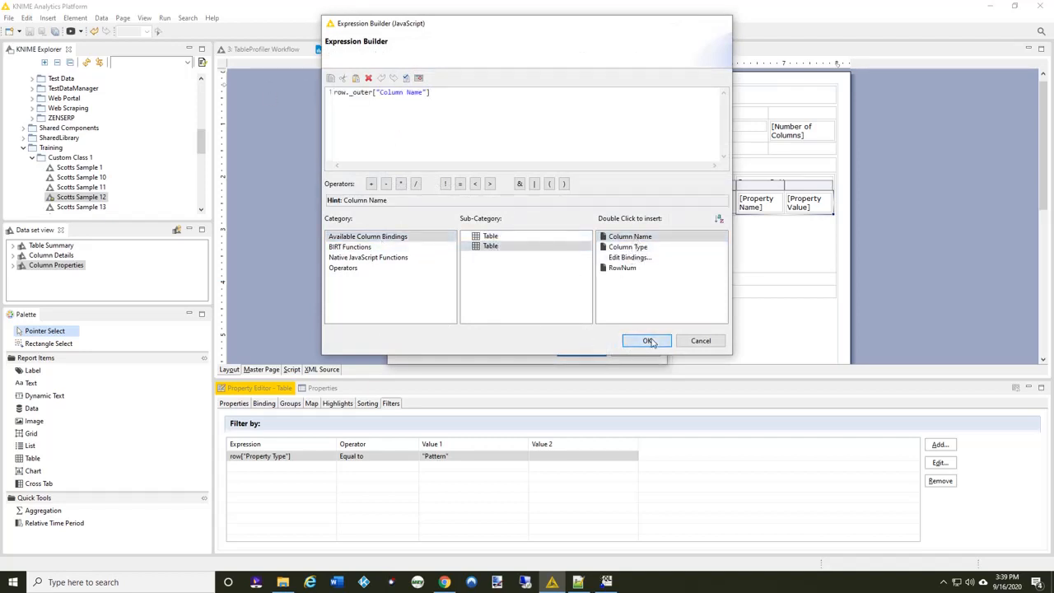
click(582, 349)
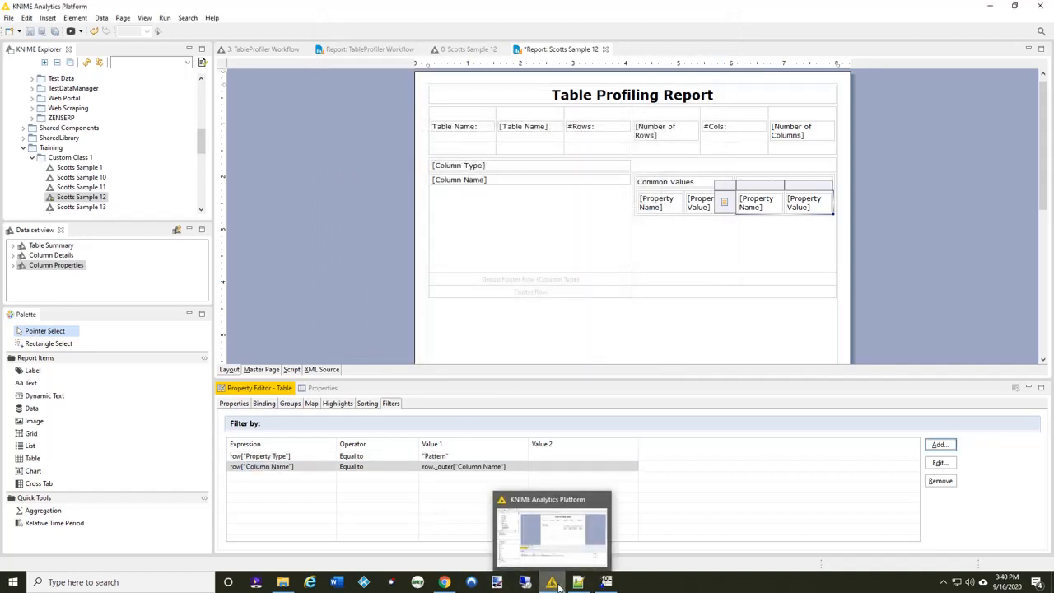
Examine the data in the Column Properties Table Creator node of the Scotts Sample 12 workflow, and return to the report
click(493, 49)
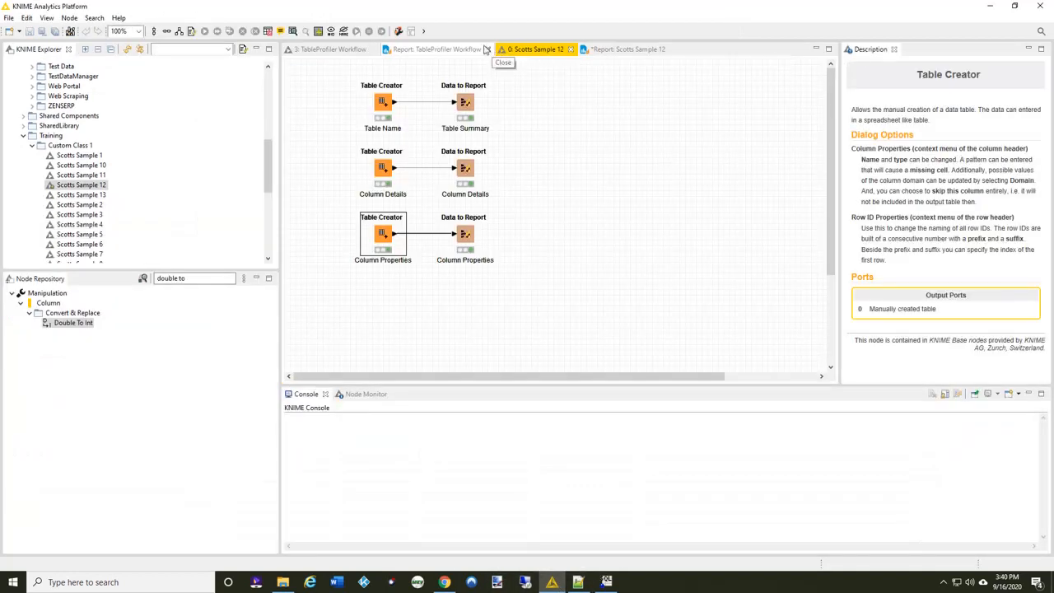
right_click(388, 240)
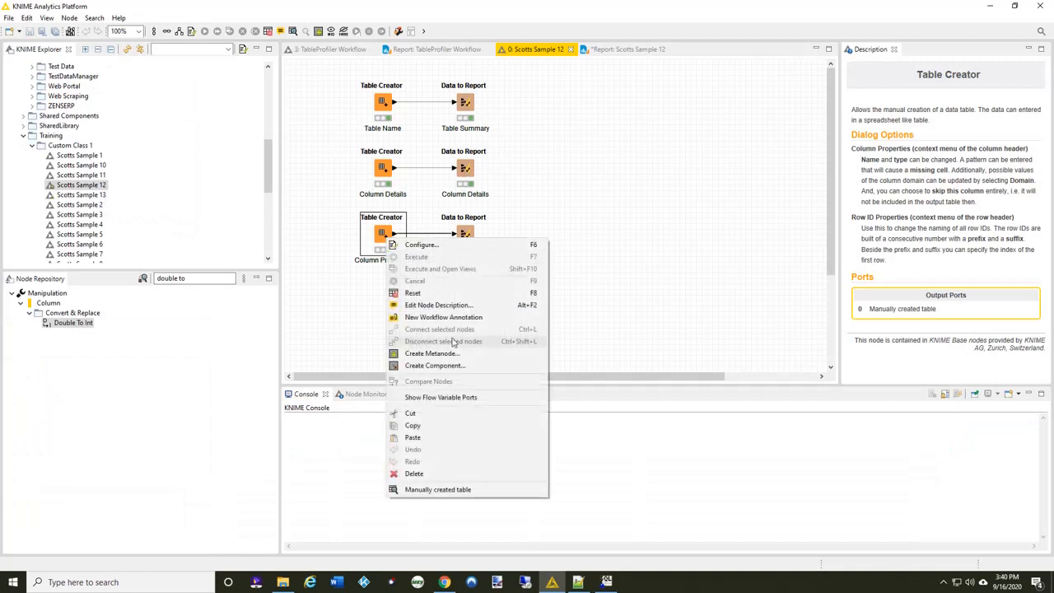
click(468, 490)
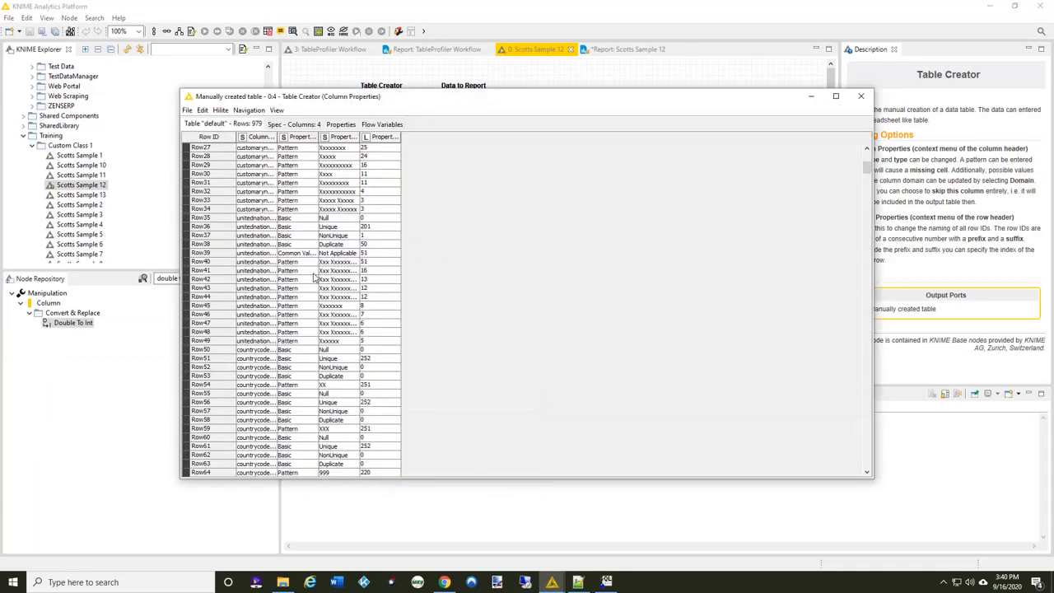
click(861, 95)
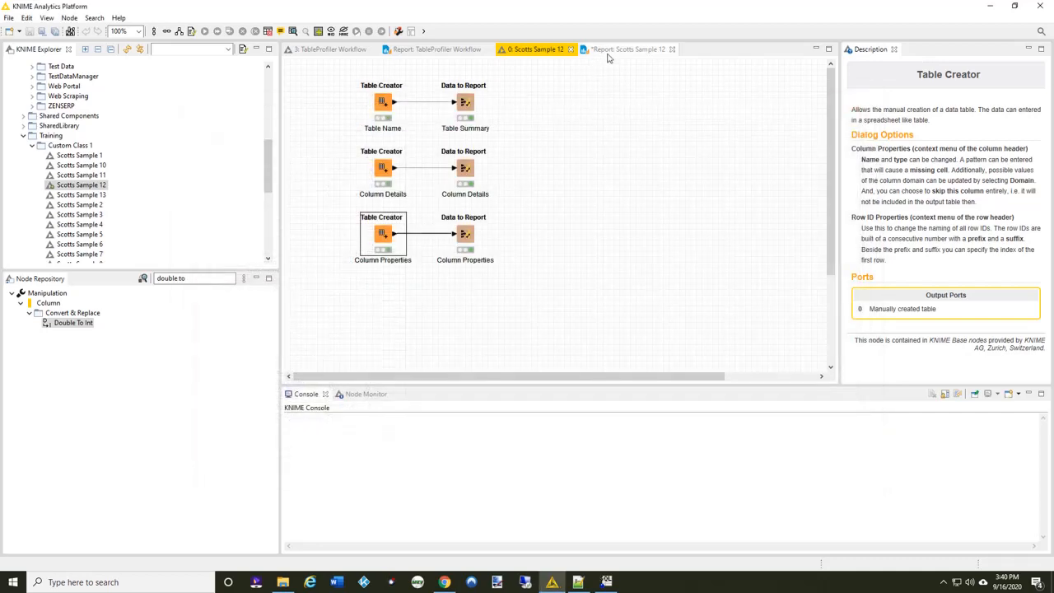
click(629, 49)
Insert a pie chart into the detail cell under [Column Name]
click(754, 256)
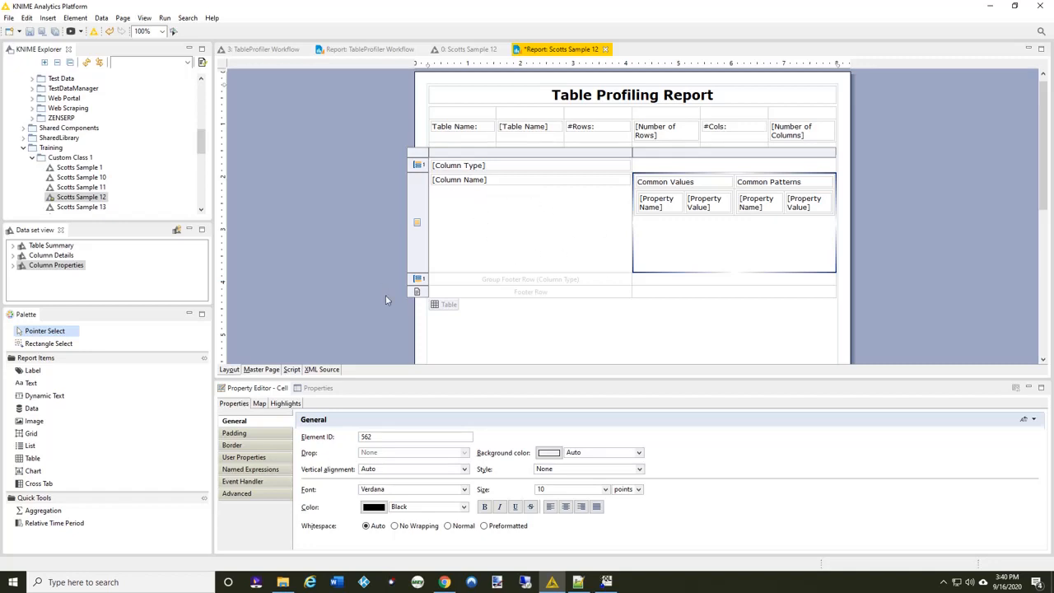
drag(35, 471, 500, 222)
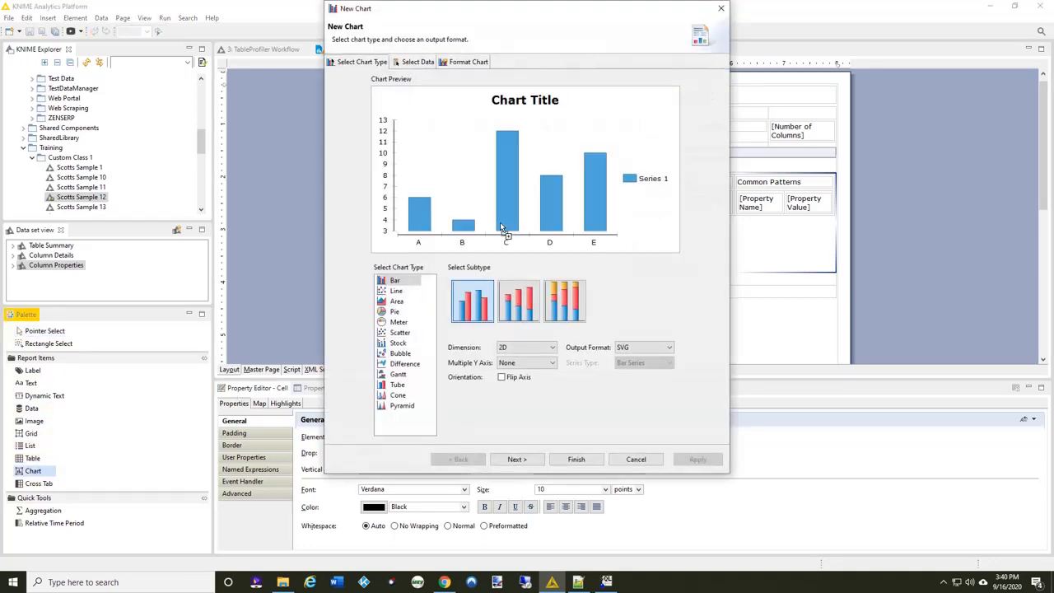
click(395, 312)
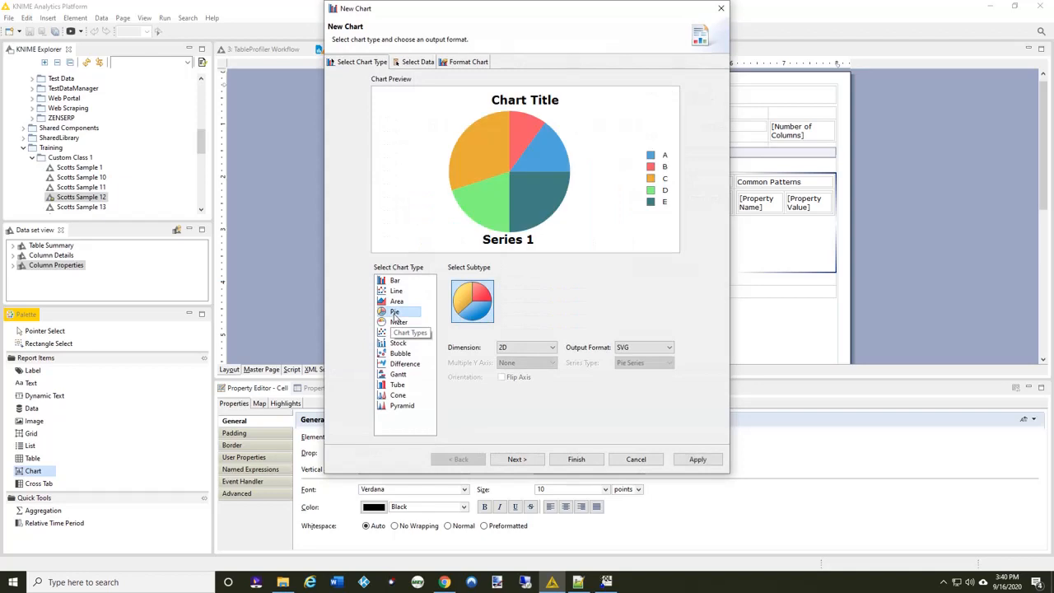
Bind the chart to the Column Properties data set, with Property Name as the category and Property Value as the slice size
click(420, 62)
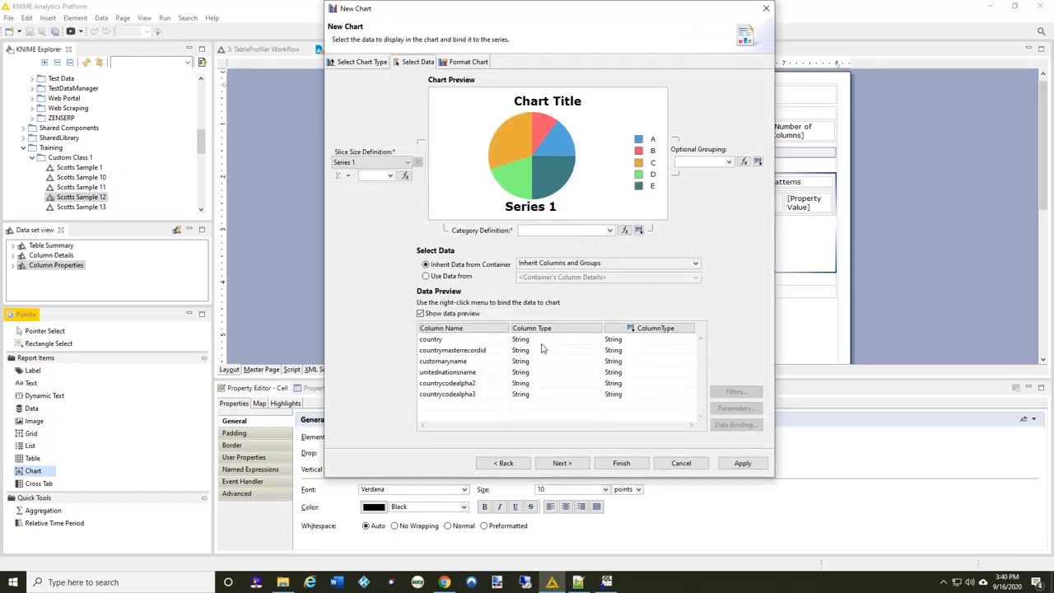
click(459, 276)
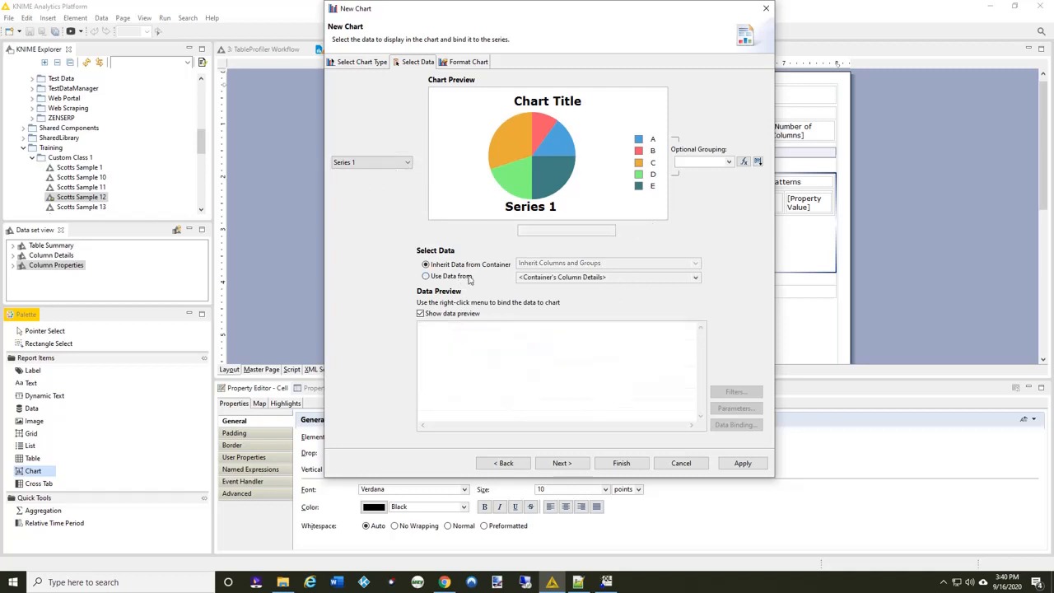
click(696, 279)
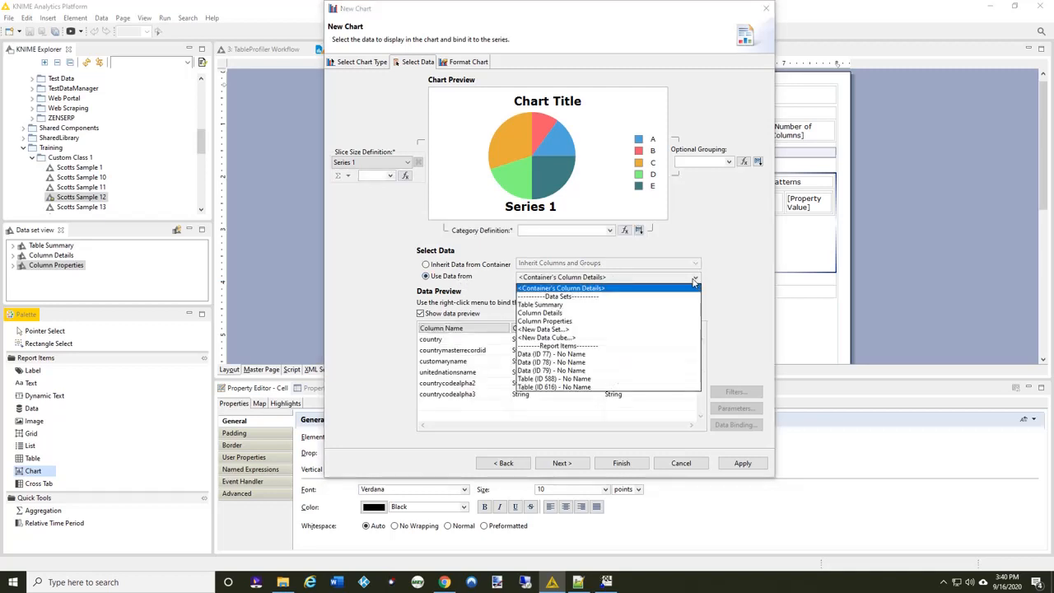
click(562, 322)
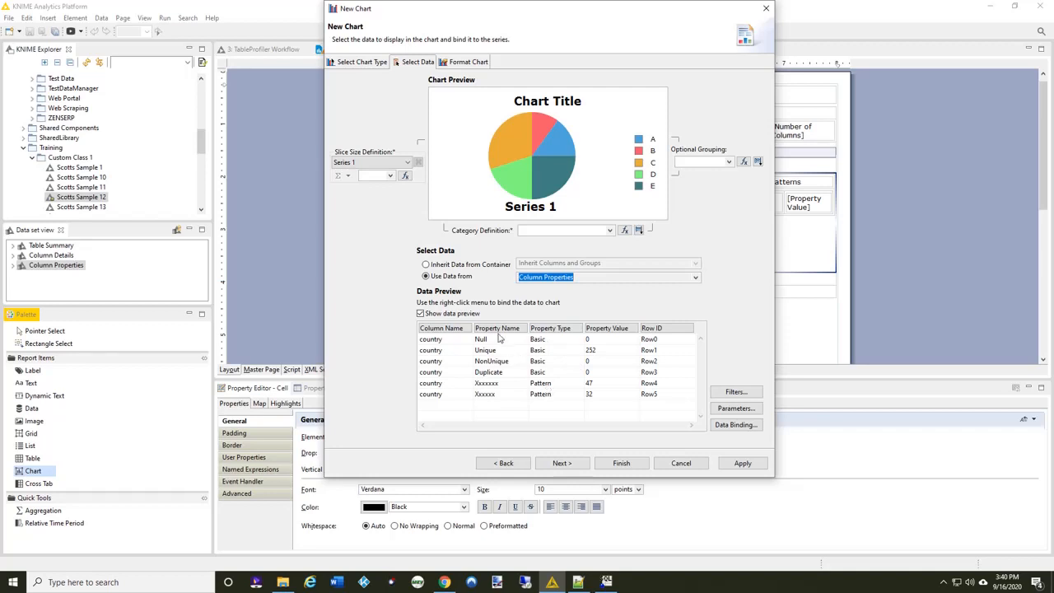
drag(499, 329, 564, 235)
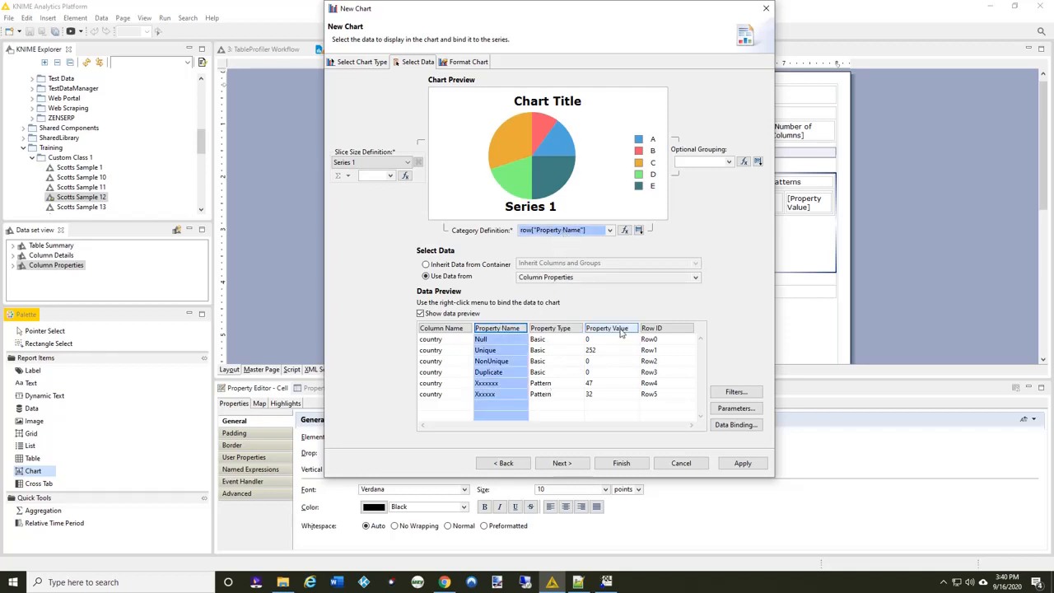
drag(622, 332, 372, 178)
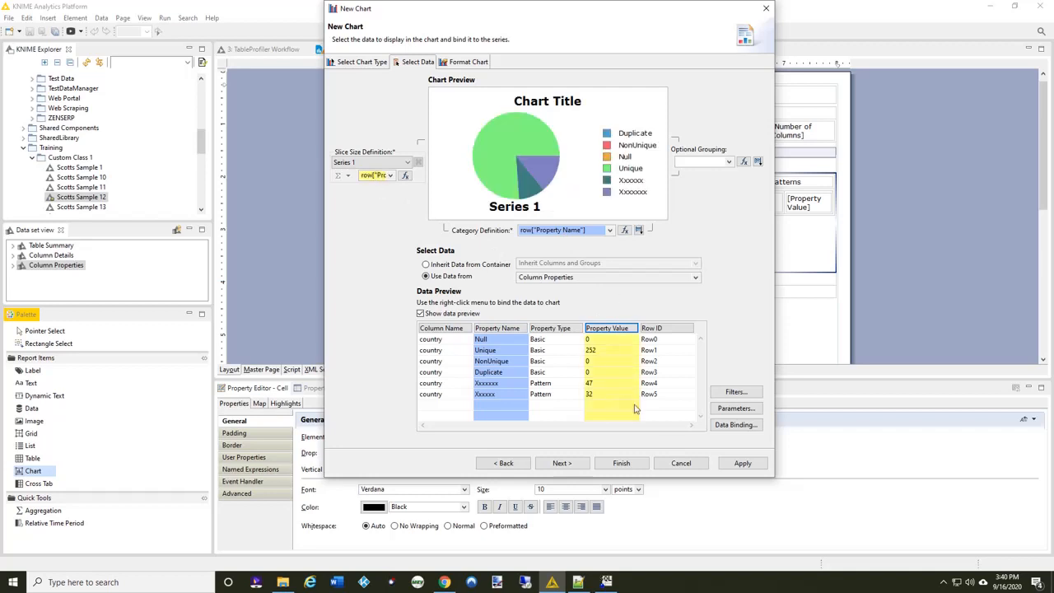
Add a filter to the pie chart: row["Property Type"] Equal to "Basic"
click(736, 393)
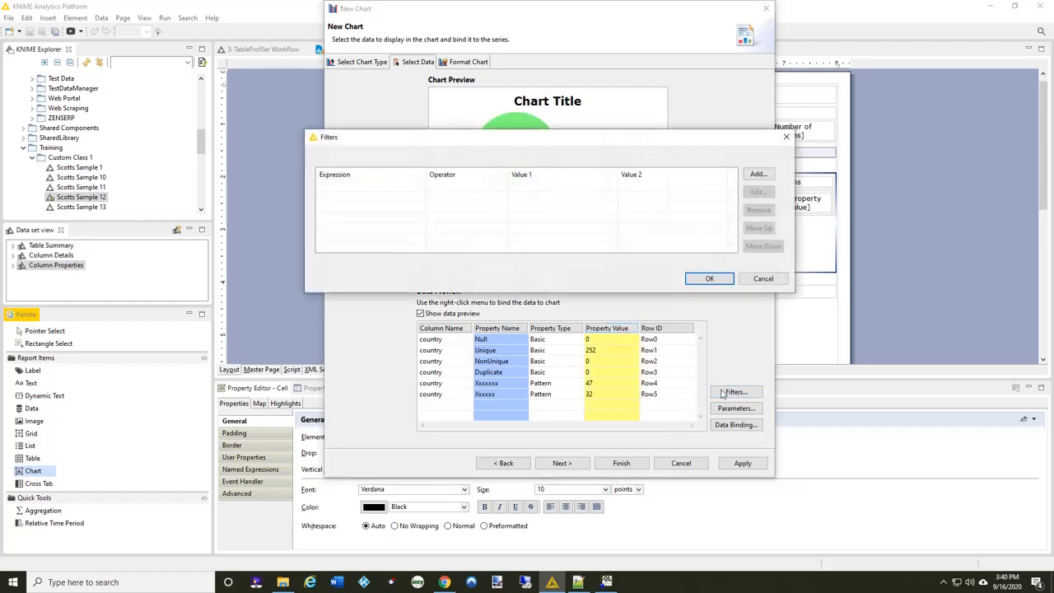
click(757, 174)
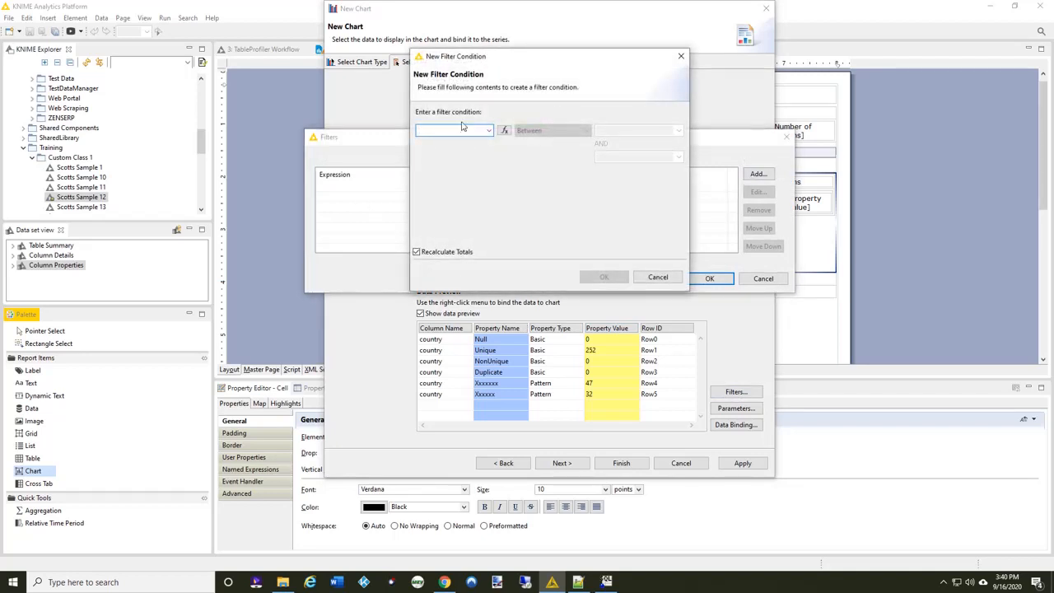
click(489, 130)
click(460, 158)
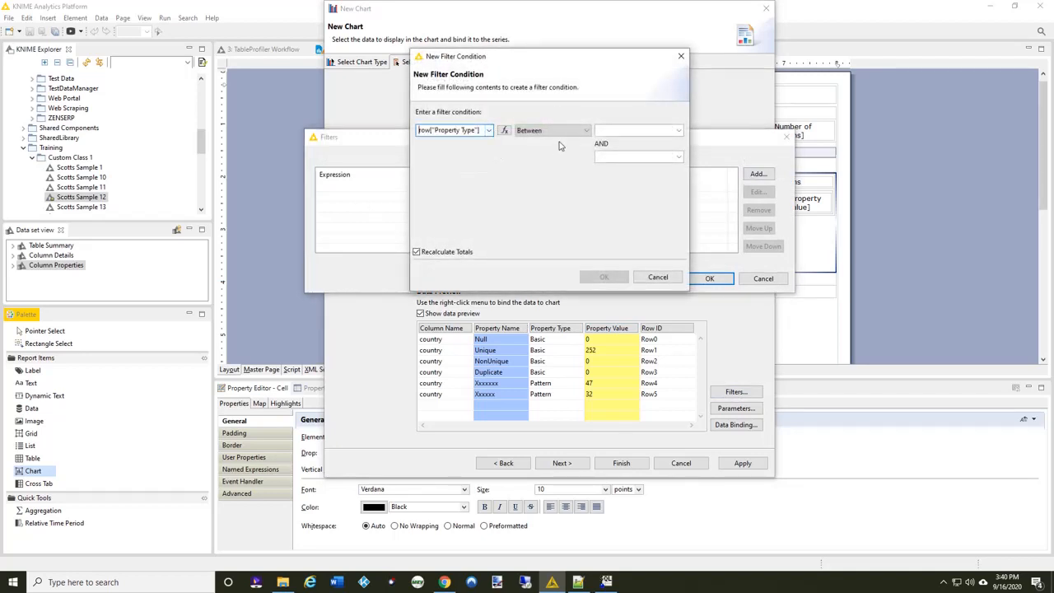
click(586, 130)
click(545, 166)
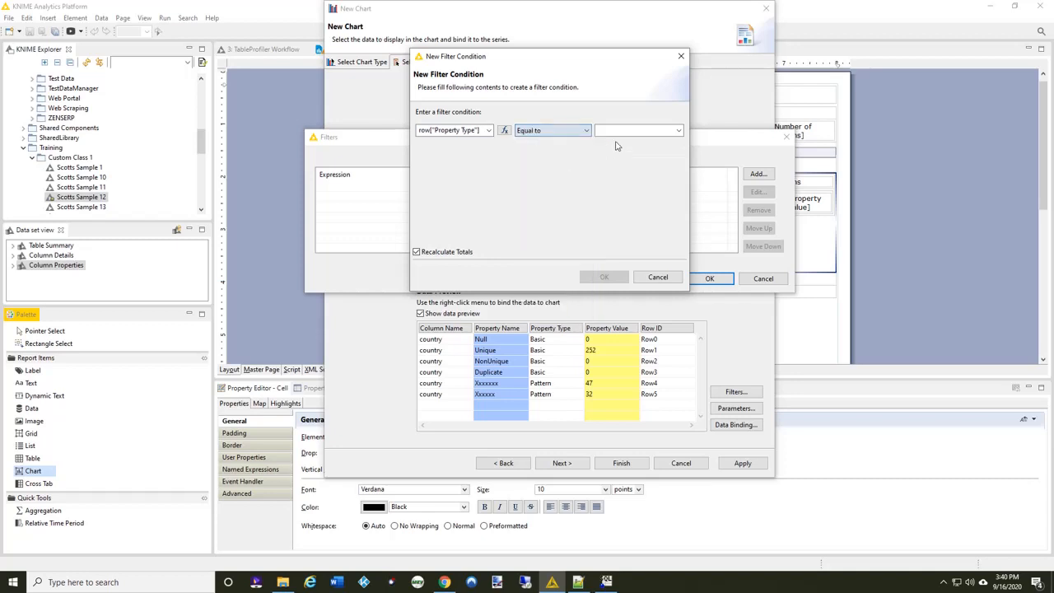
click(623, 130)
text("Ba)
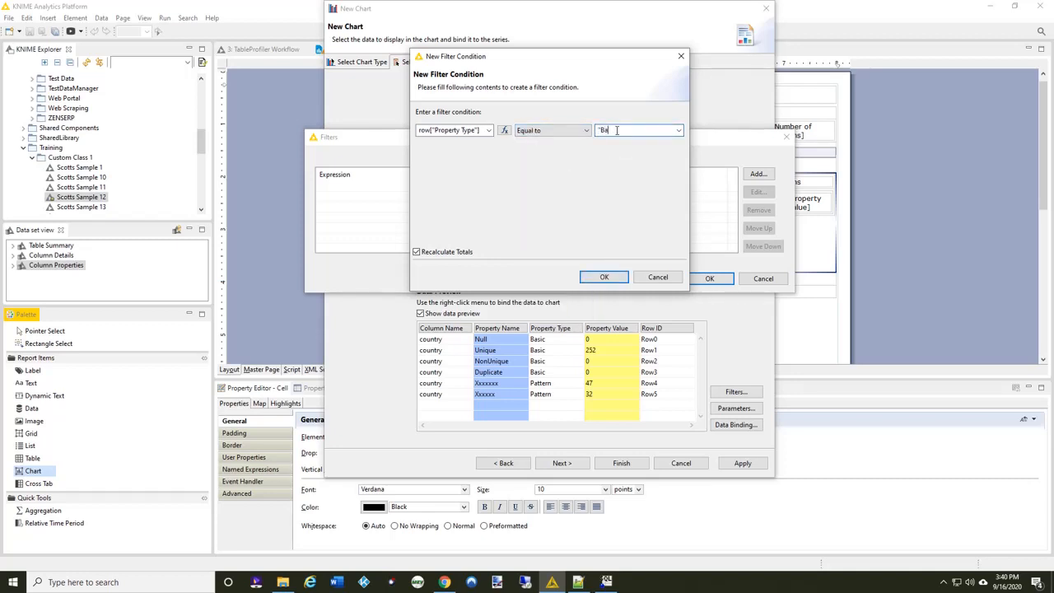
text(sic")
click(605, 276)
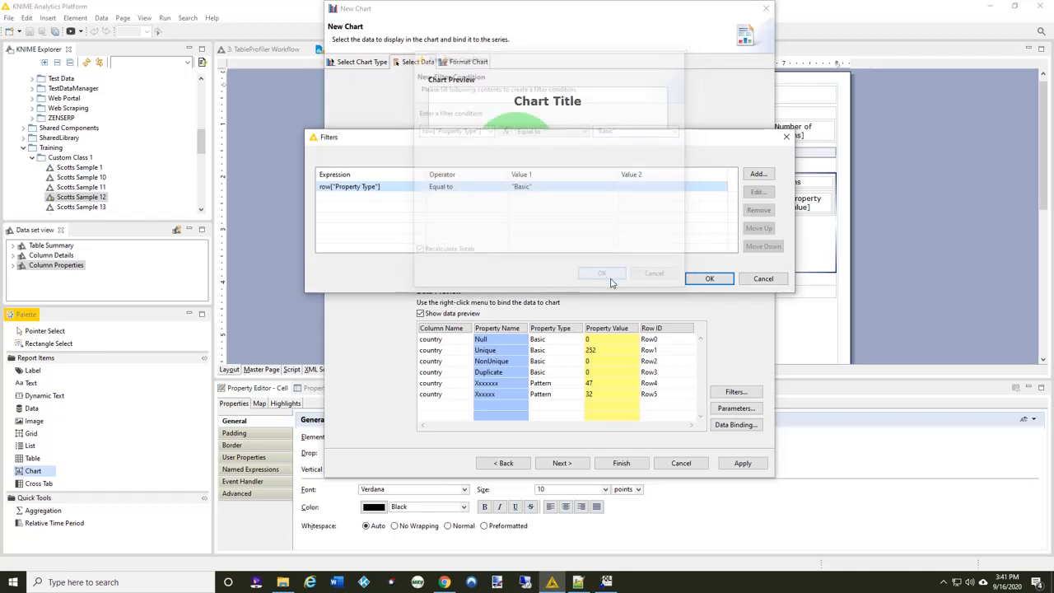
Add a second chart filter, row["Column Name"] Equal to row._outer["Column Name"], built from the outer table's bindings
click(758, 174)
click(489, 130)
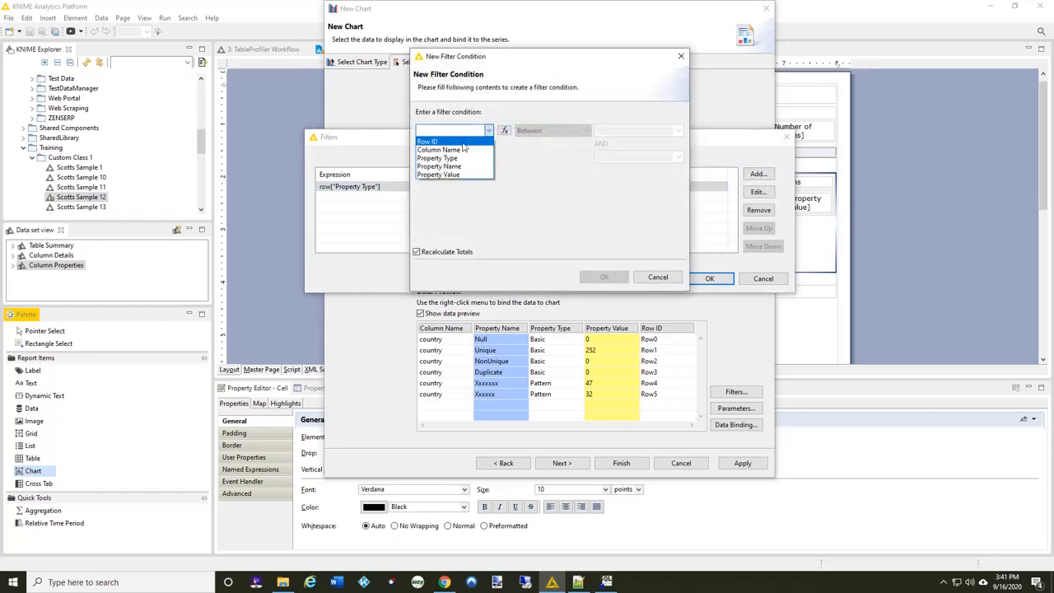
click(439, 150)
click(588, 130)
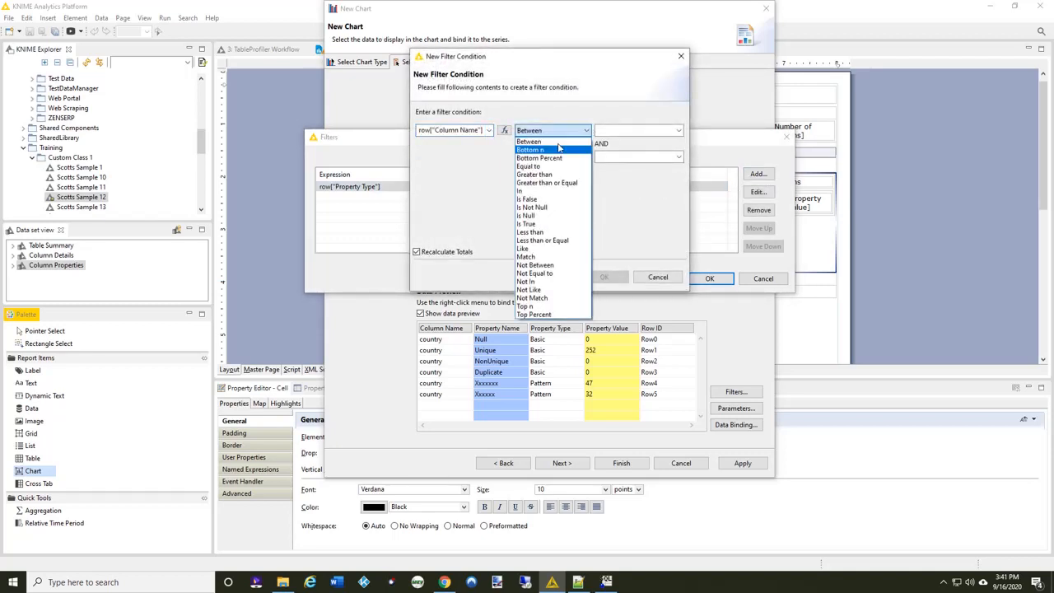
click(531, 165)
click(678, 132)
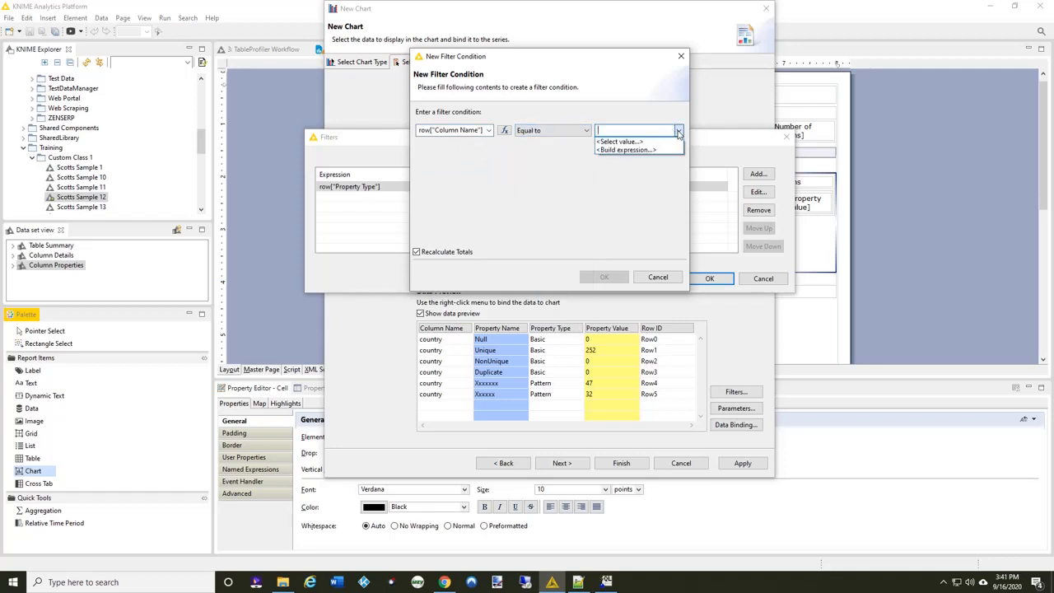
click(640, 155)
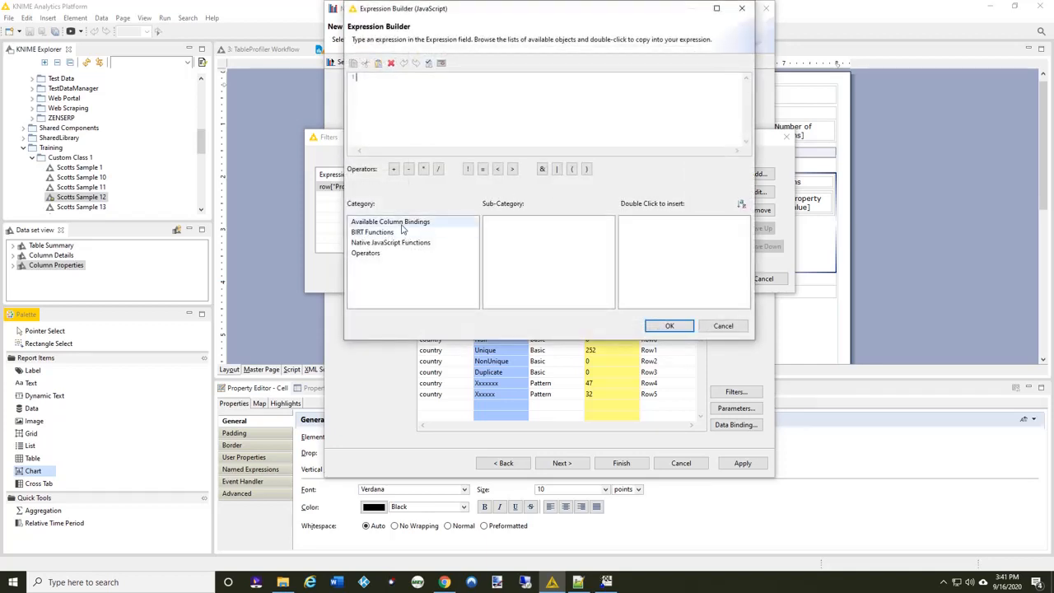
click(454, 222)
click(513, 232)
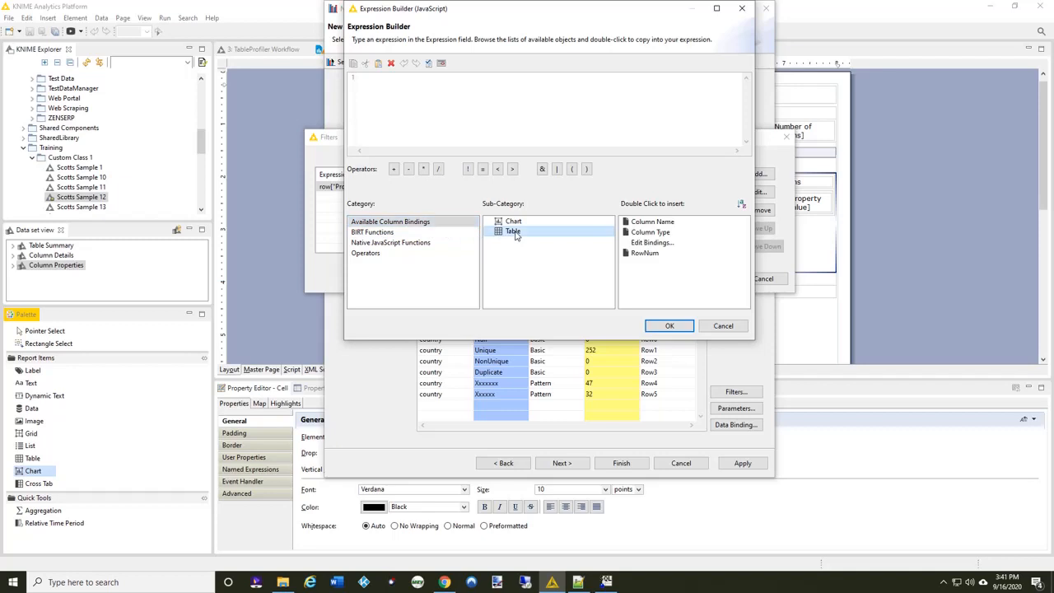
double_click(652, 222)
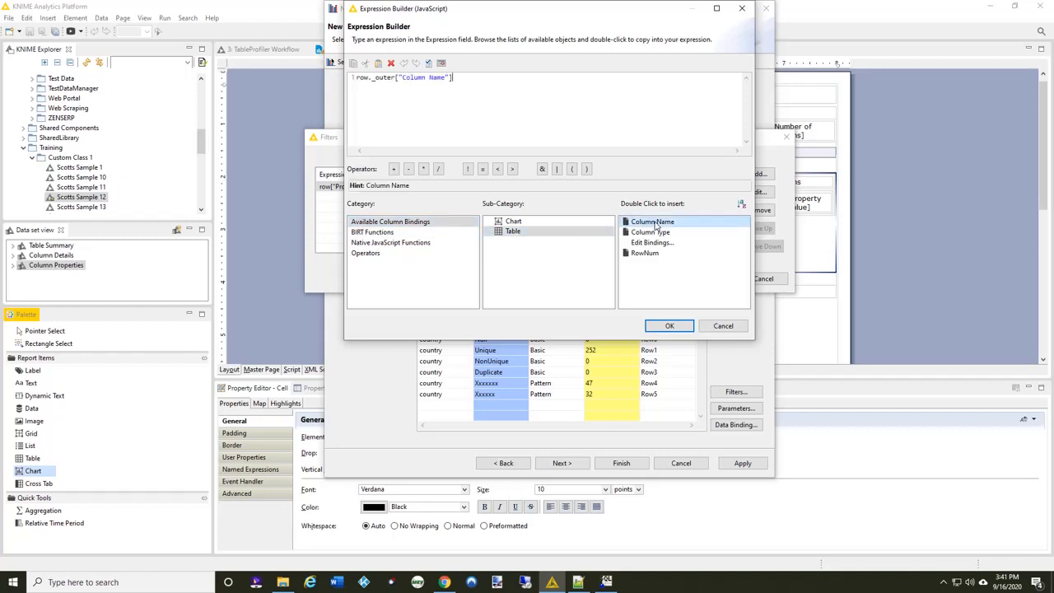
click(673, 326)
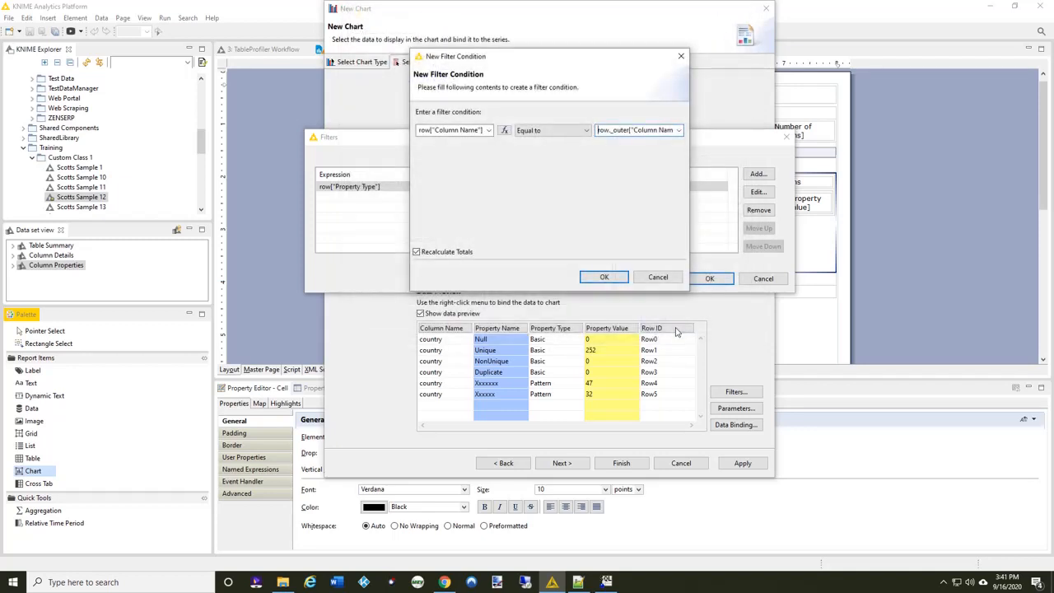
click(616, 280)
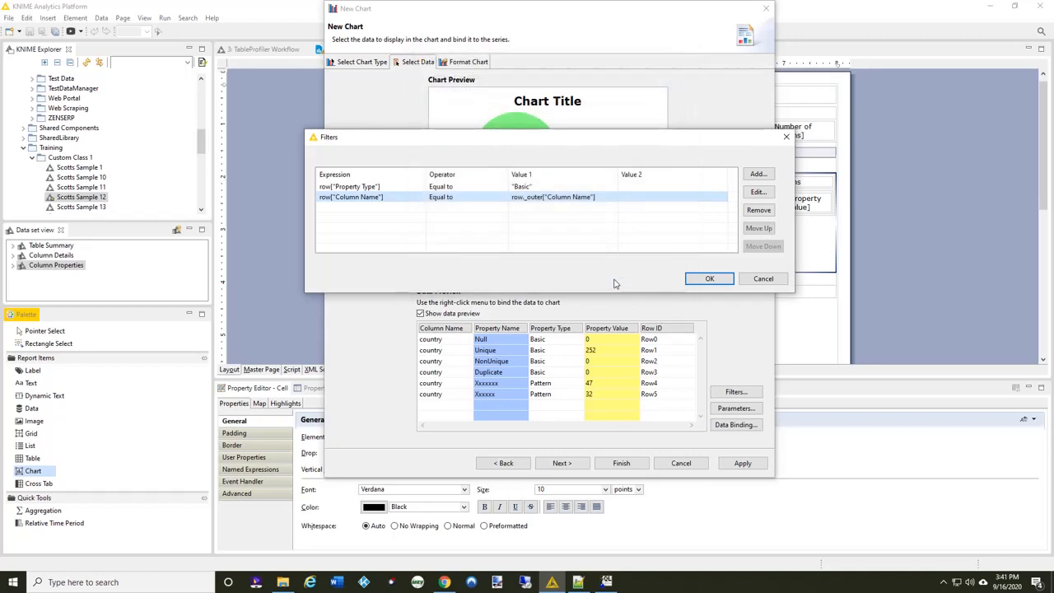
click(710, 278)
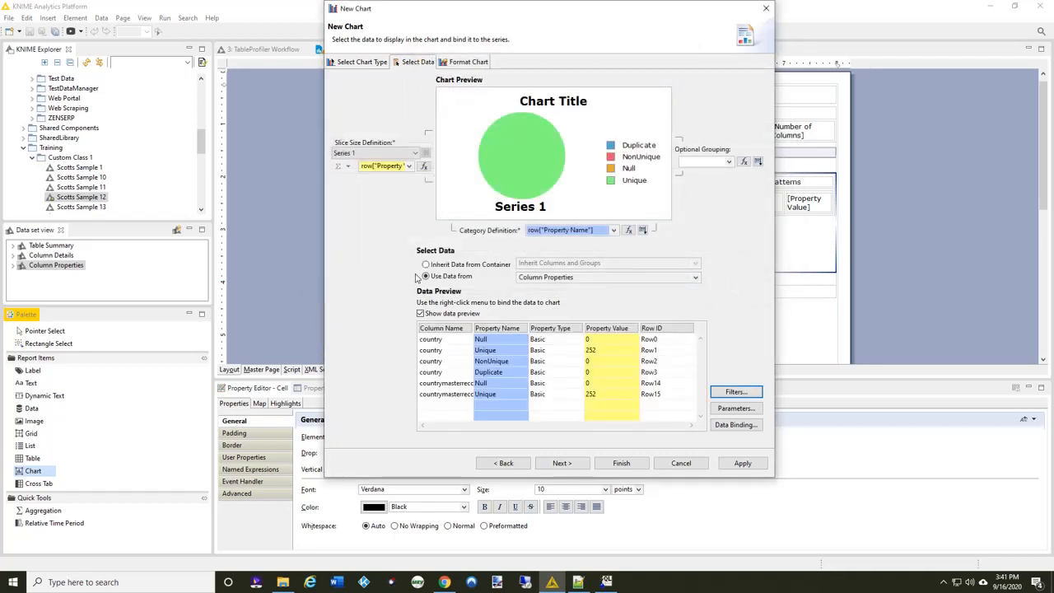
Set the chart title to "Column Uniqueness Breakdown"
click(458, 62)
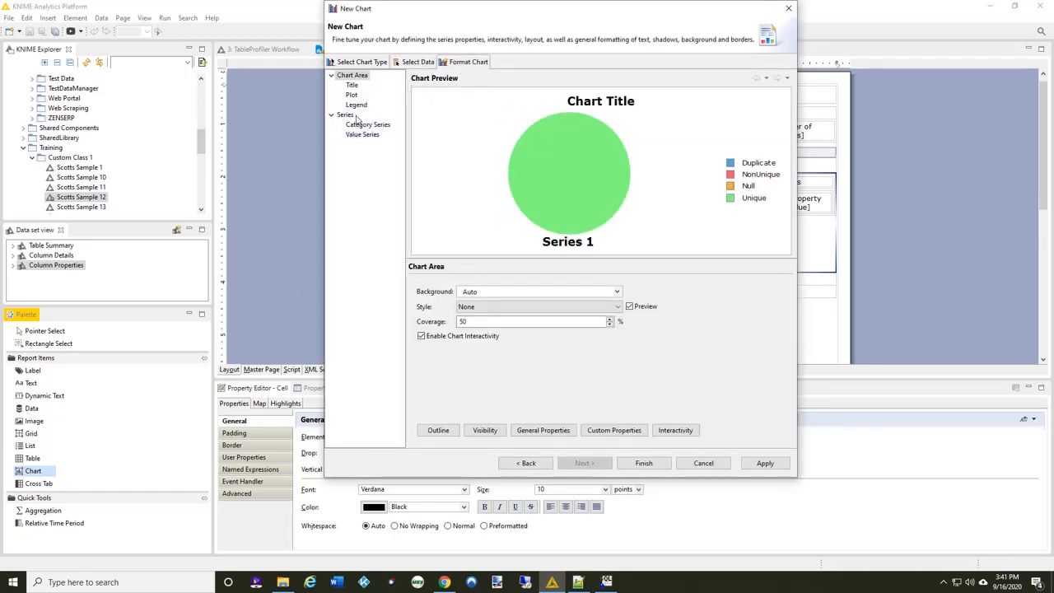
click(352, 85)
triple_click(466, 292)
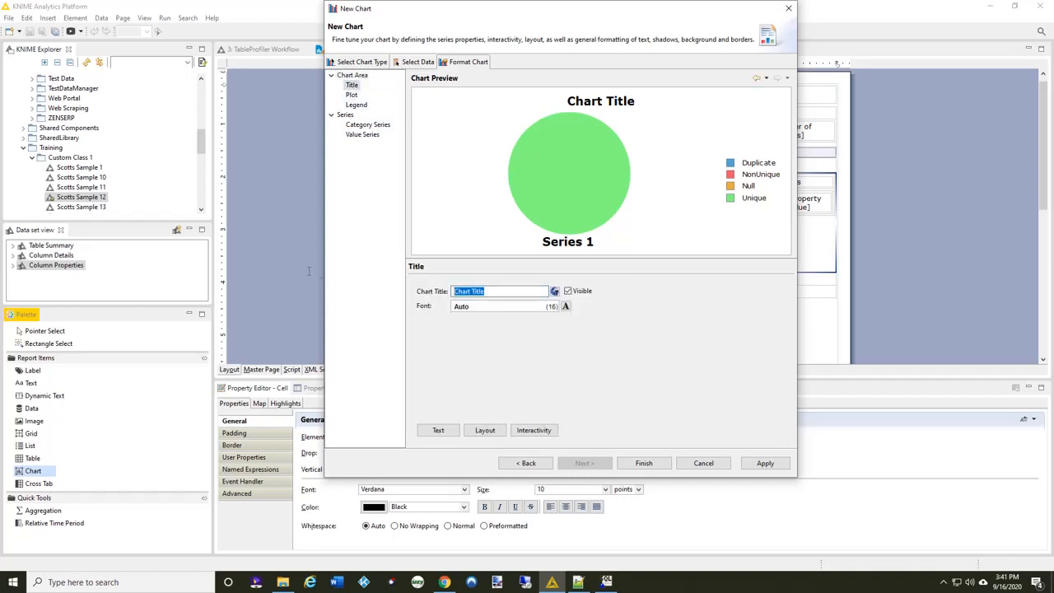
text(Colum)
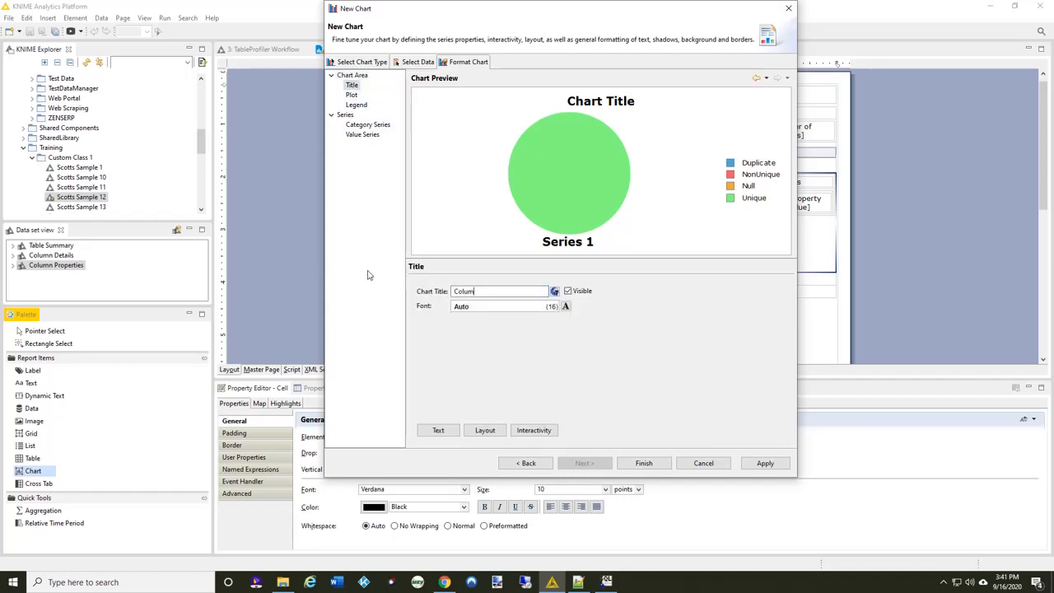
text(n Uniqueness)
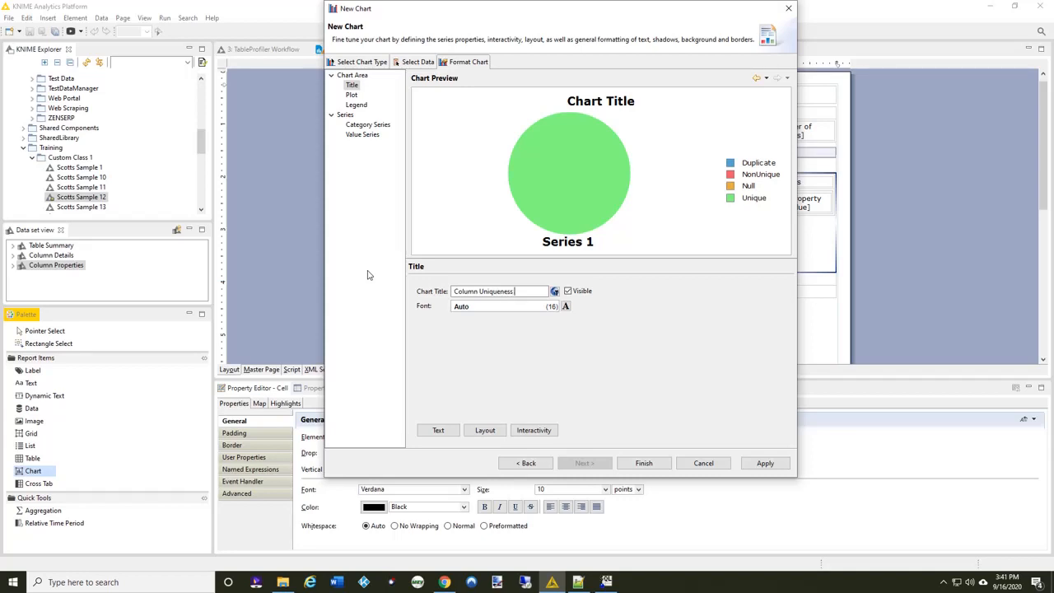
text( Breakdown)
Clear the value series title of the pie chart and finish creating the chart
click(345, 116)
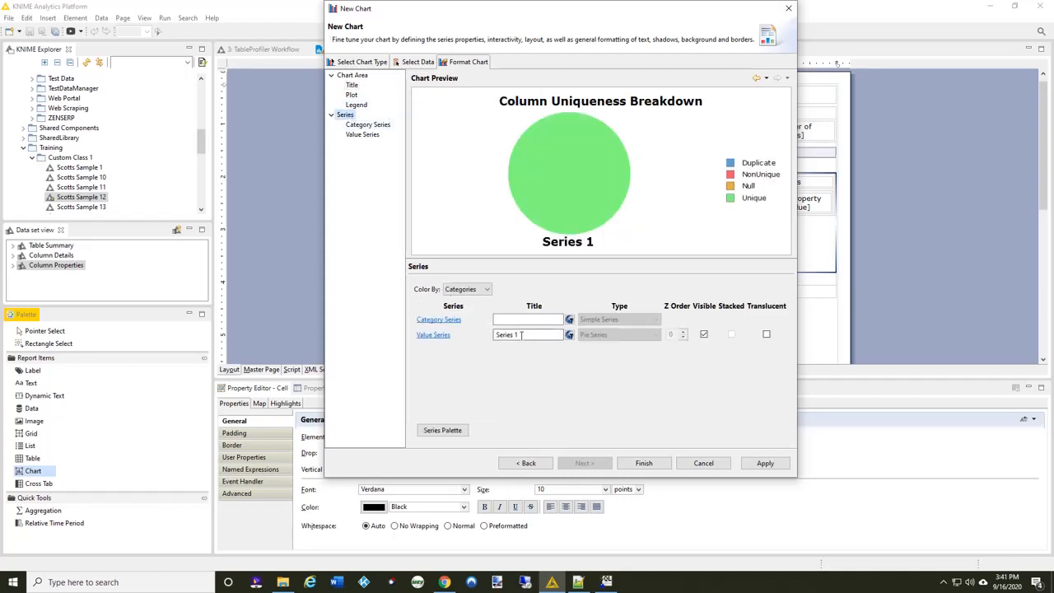
drag(521, 335, 349, 325)
key(BackSpace)
key(Tab)
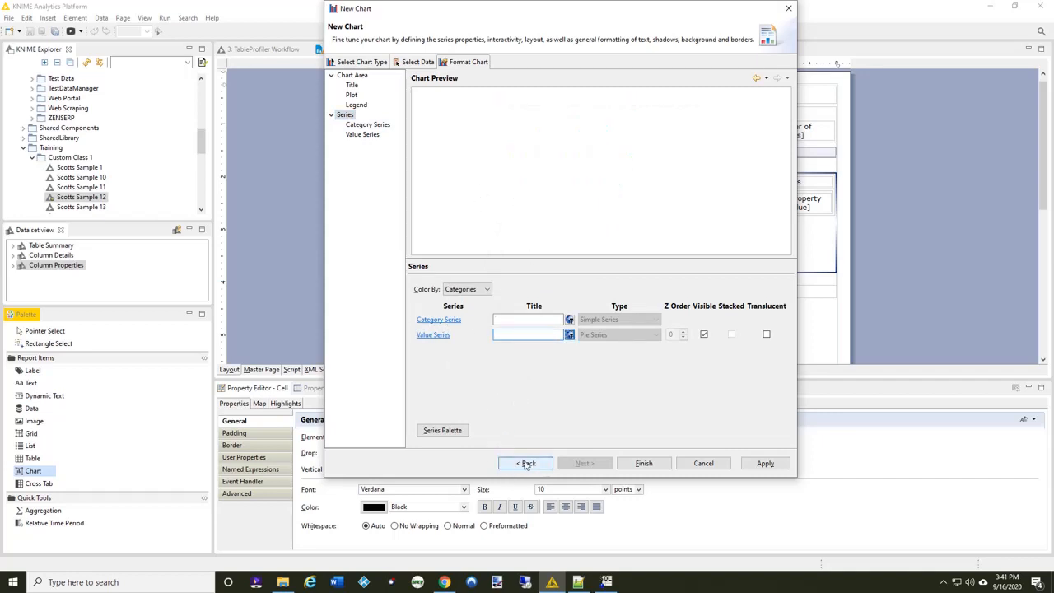
click(641, 467)
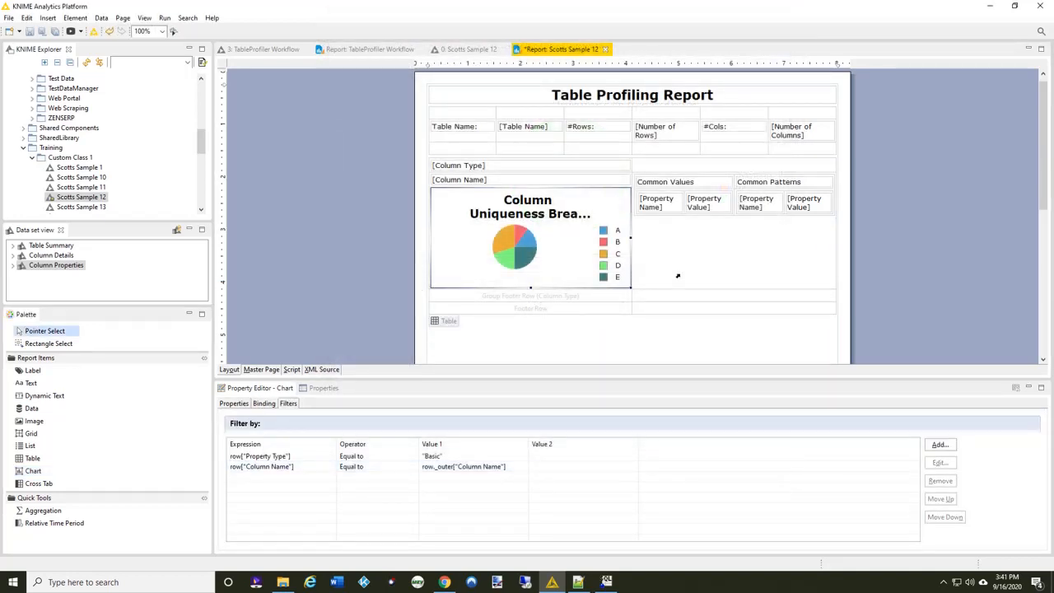
Preview the report in the web viewer and examine the column type groups and each column's uniqueness pie chart
click(73, 33)
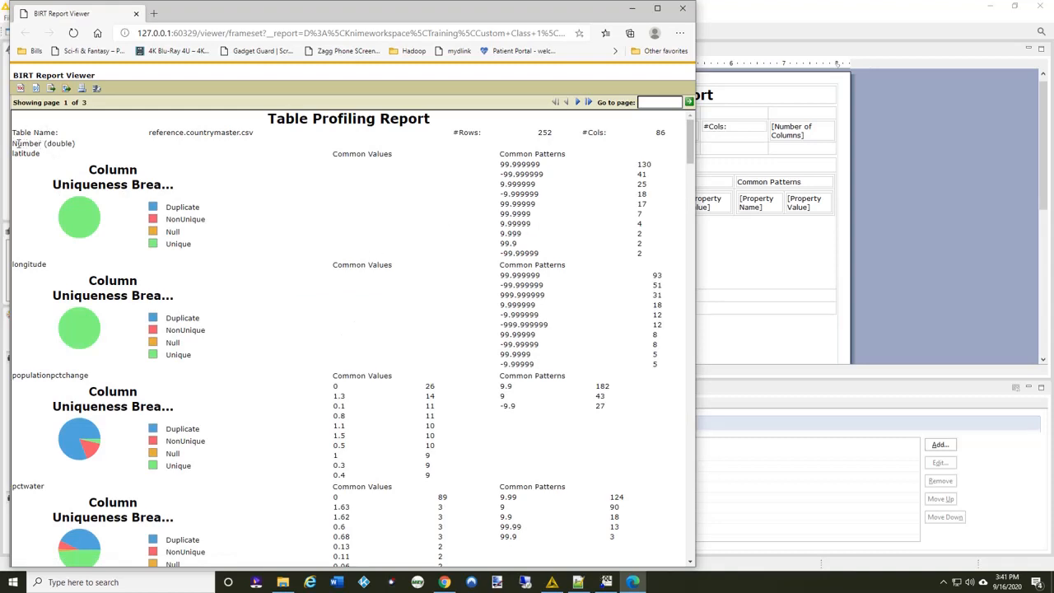
drag(13, 143, 75, 144)
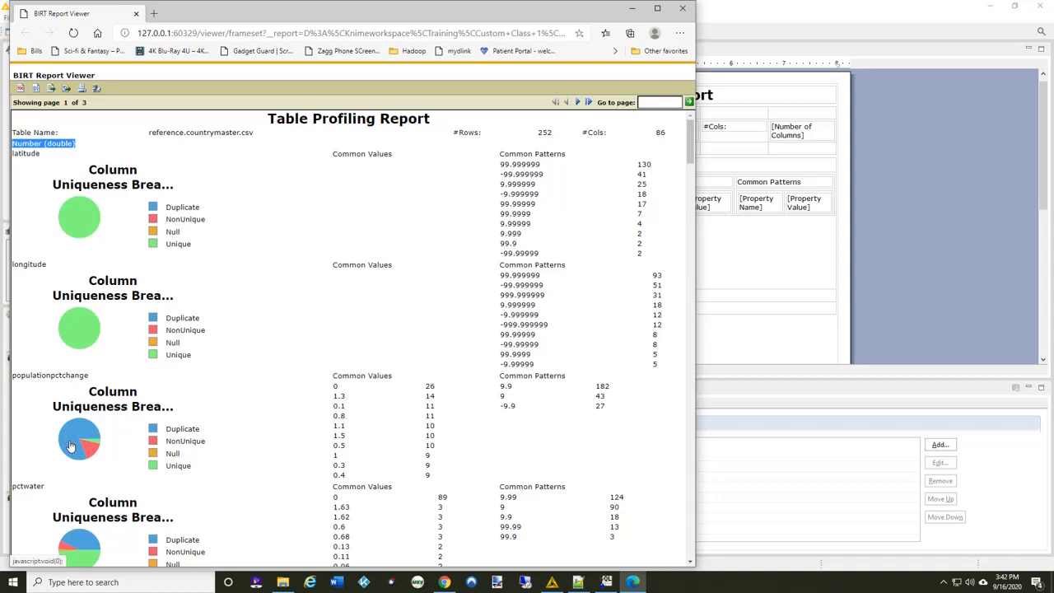
scroll(74, 445, down, 2)
scroll(205, 419, down, 5)
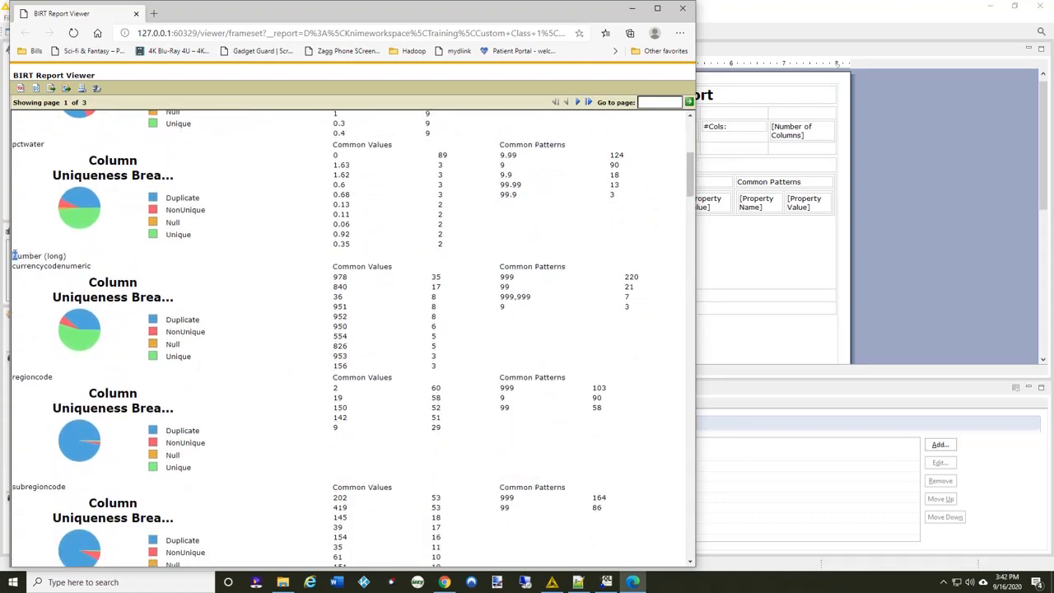
drag(15, 255, 71, 260)
scroll(137, 266, down, 5)
scroll(138, 265, down, 4)
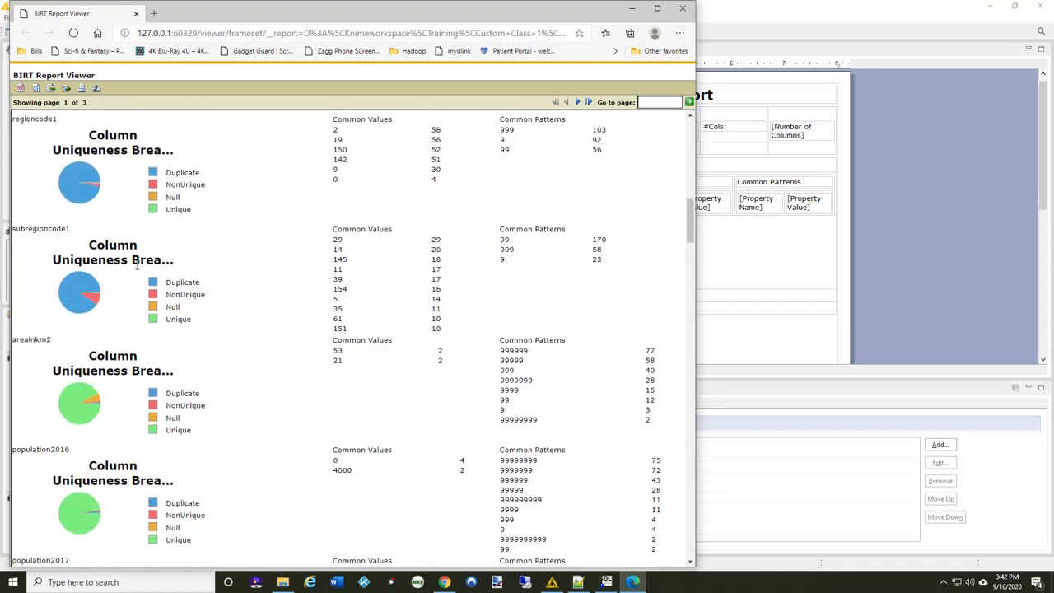
scroll(136, 266, down, 10)
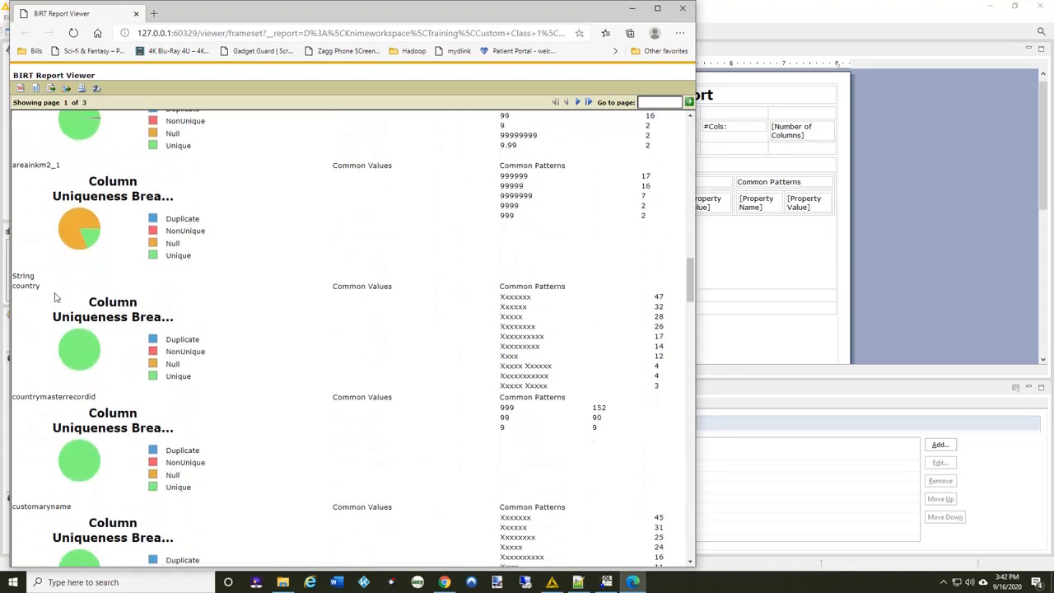
Review the common values and common patterns listed for the String columns in the preview, and close the viewer
scroll(140, 317, down, 5)
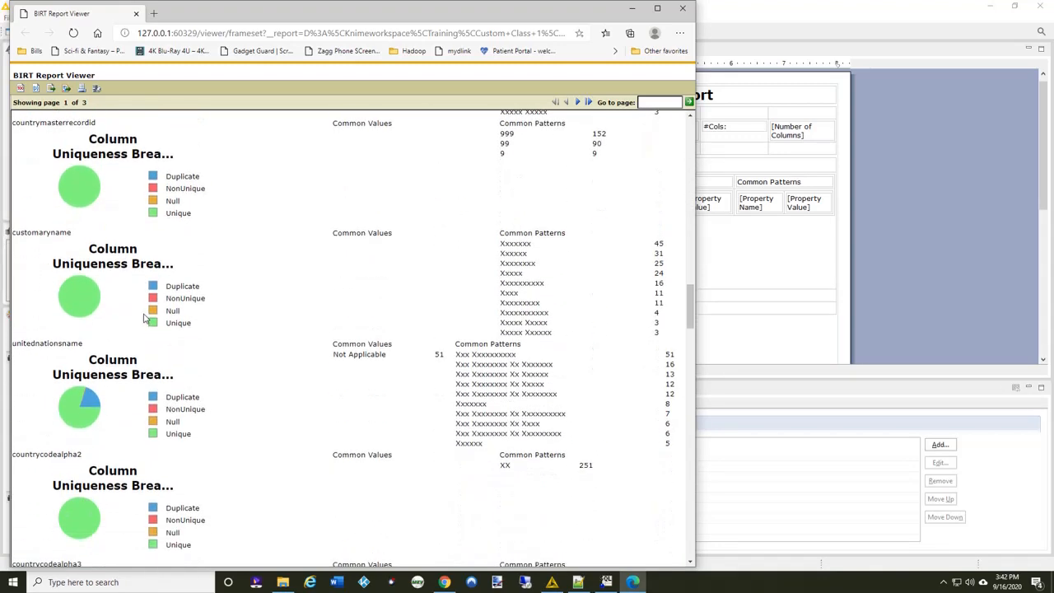
scroll(144, 322, down, 2)
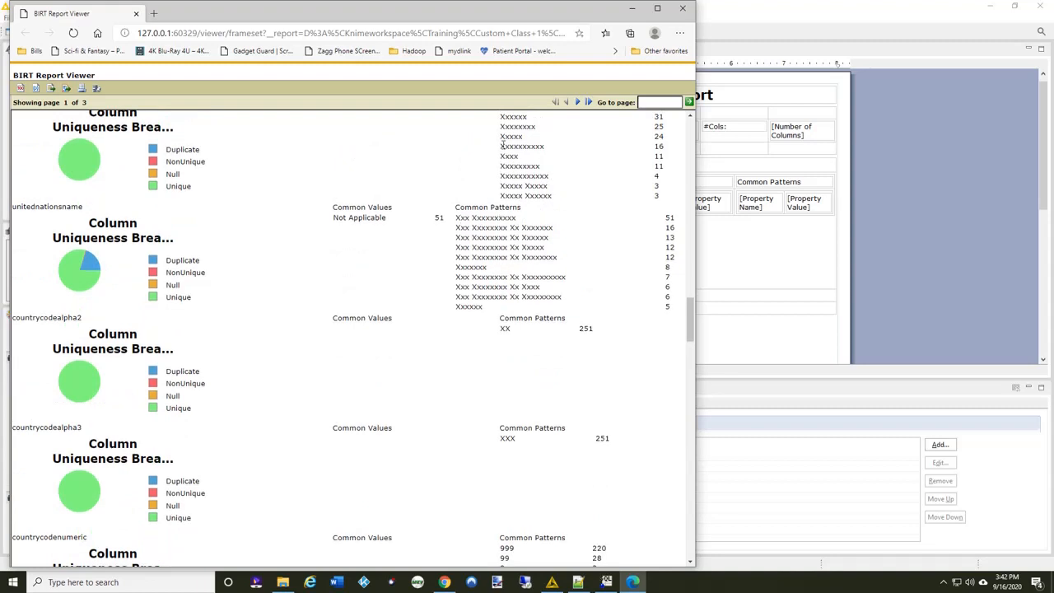
scroll(511, 217, down, 3)
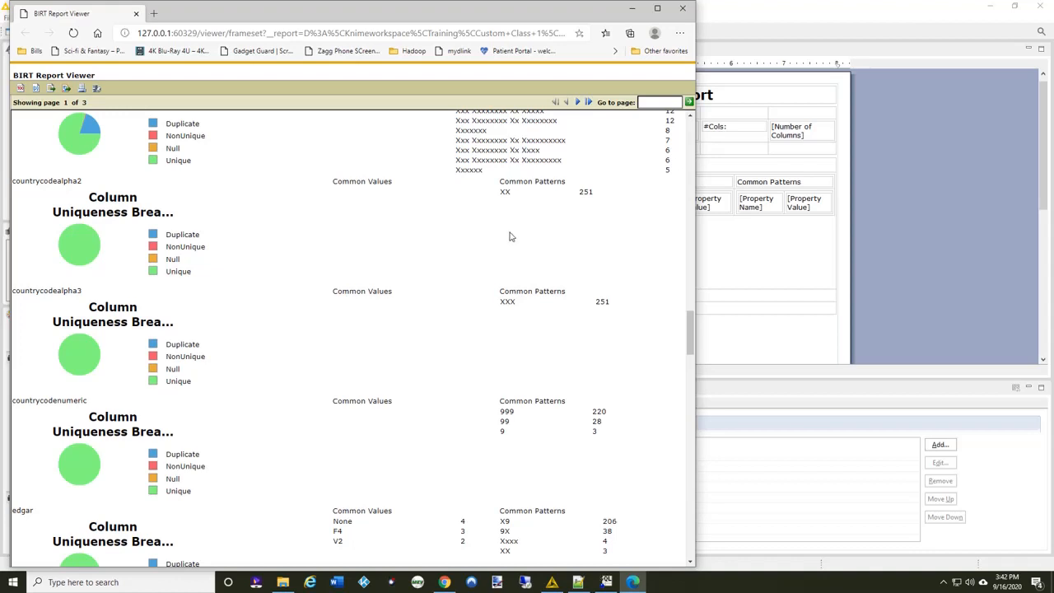
scroll(509, 237, down, 3)
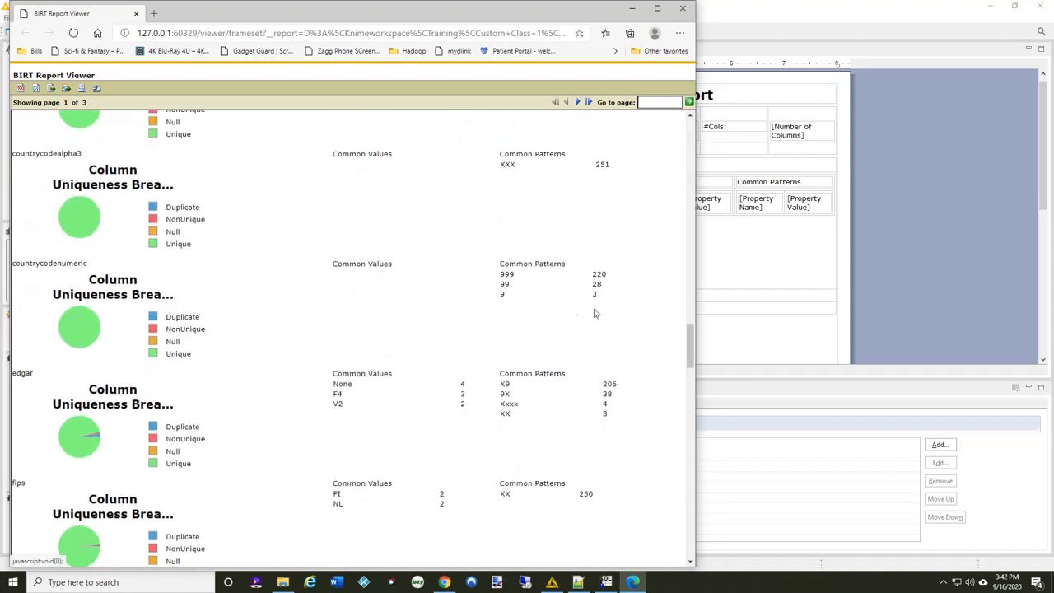
scroll(580, 297, down, 2)
scroll(578, 284, up, 6)
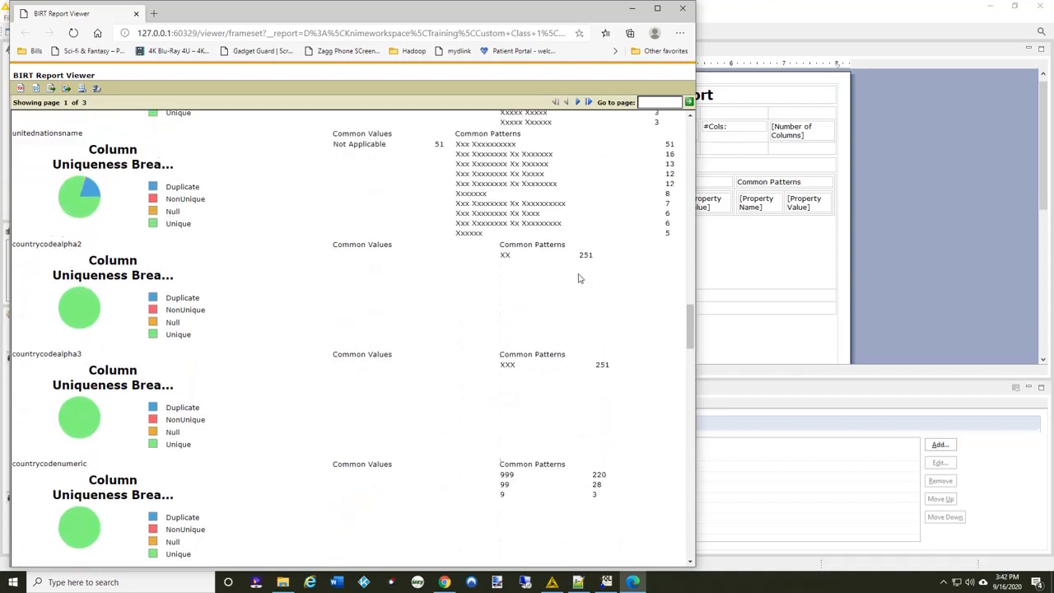
scroll(579, 278, up, 8)
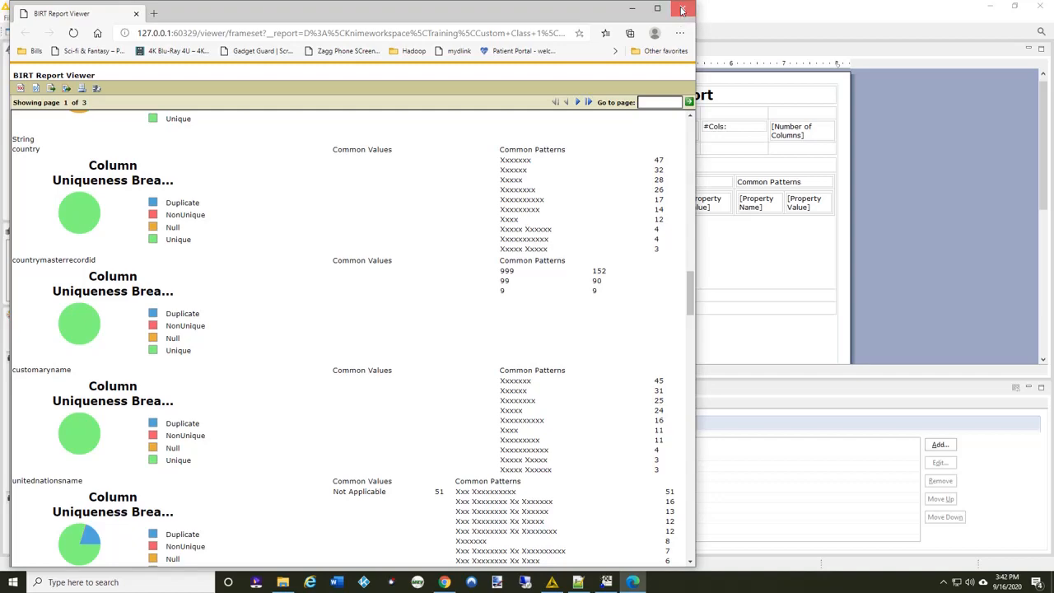
click(682, 10)
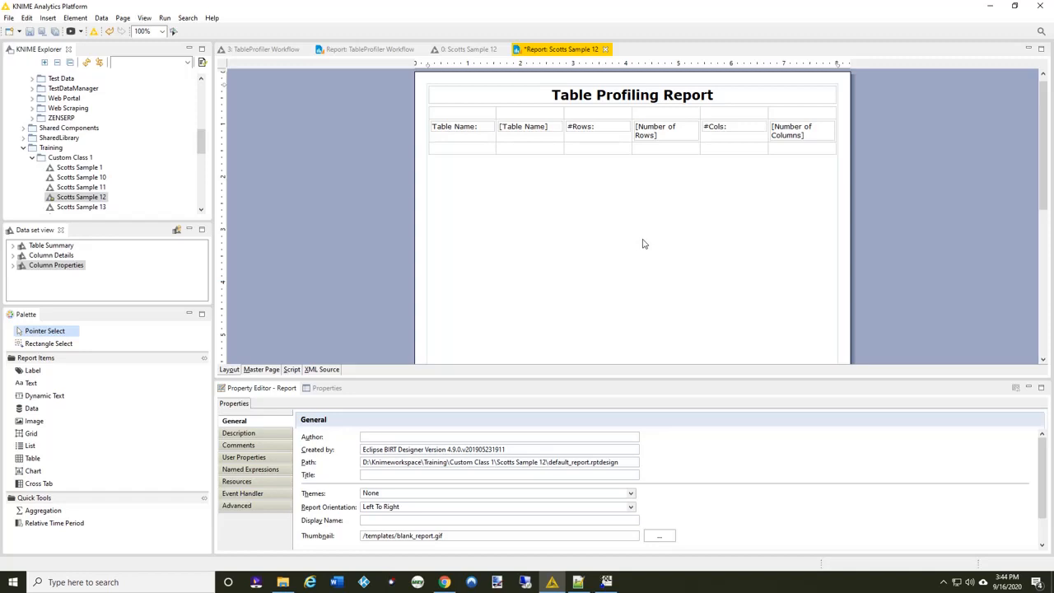
Insert a Column Details table below the summary table, binding only Column Name and Column Type, and delete its header row
click(52, 259)
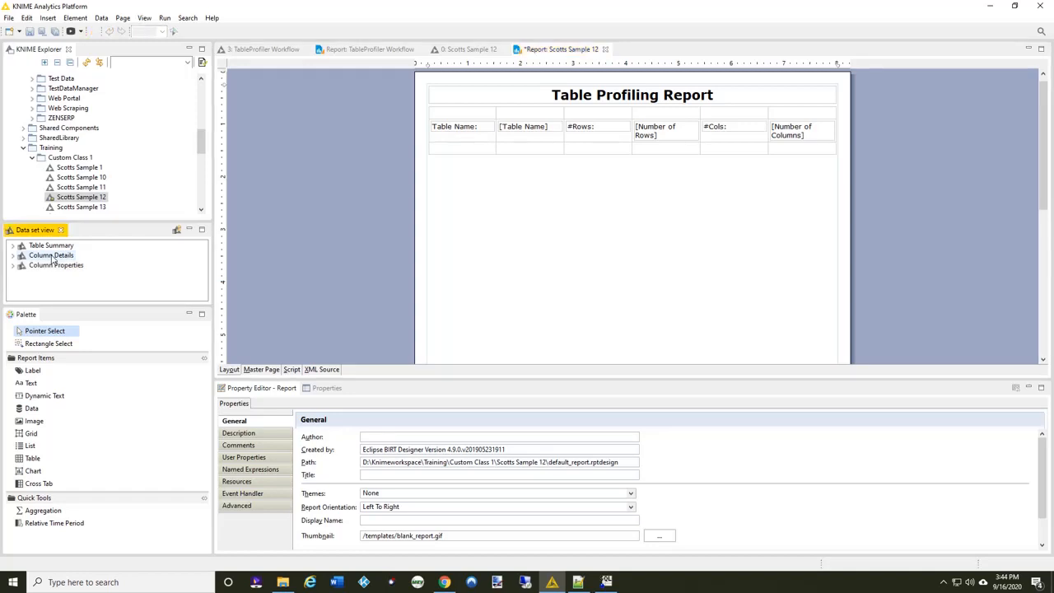
drag(52, 260, 477, 201)
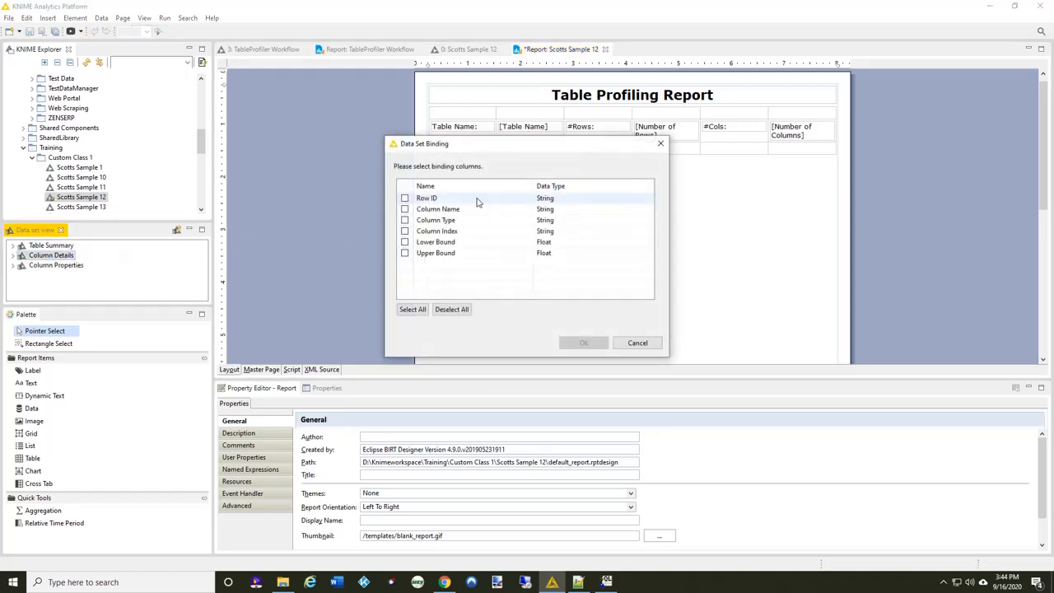
click(404, 209)
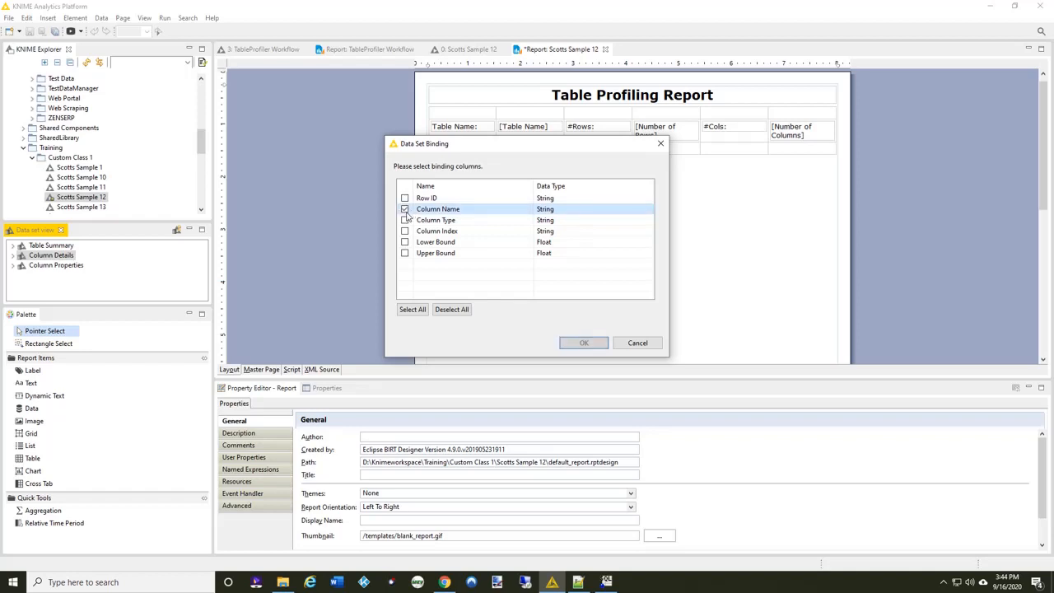
click(405, 220)
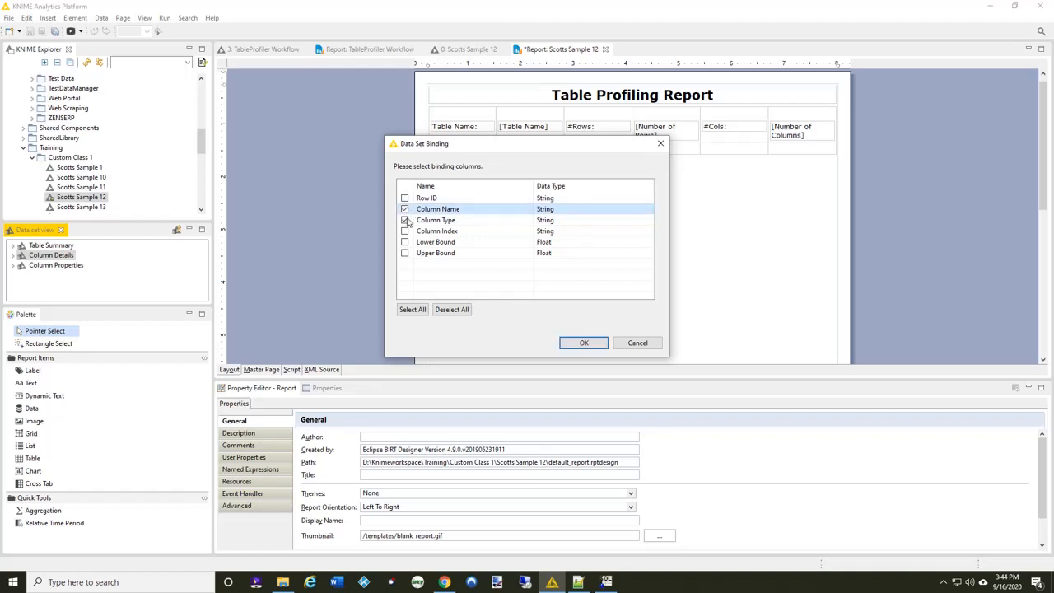
click(580, 343)
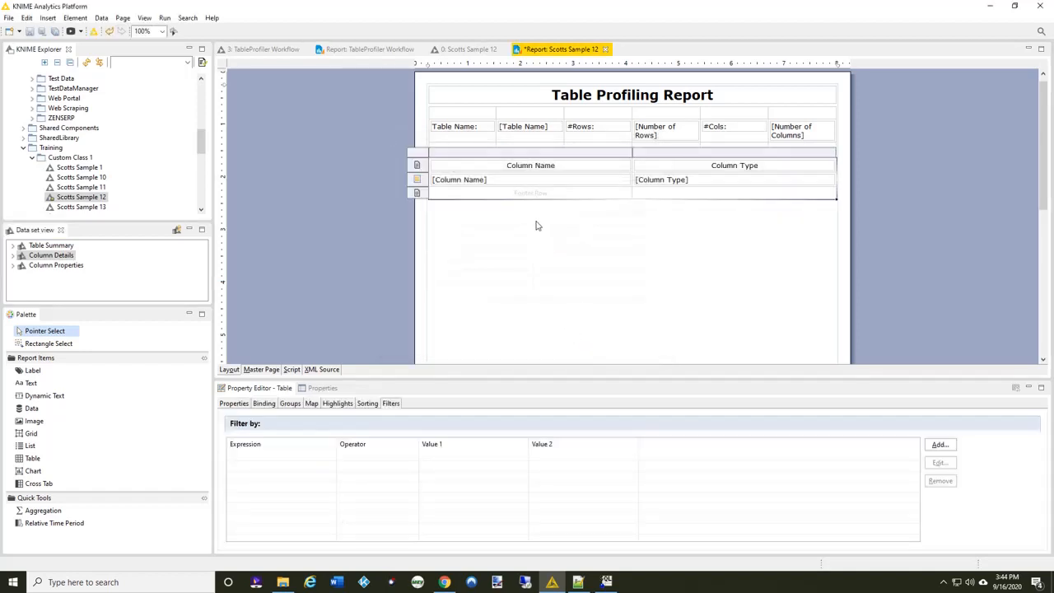
right_click(418, 164)
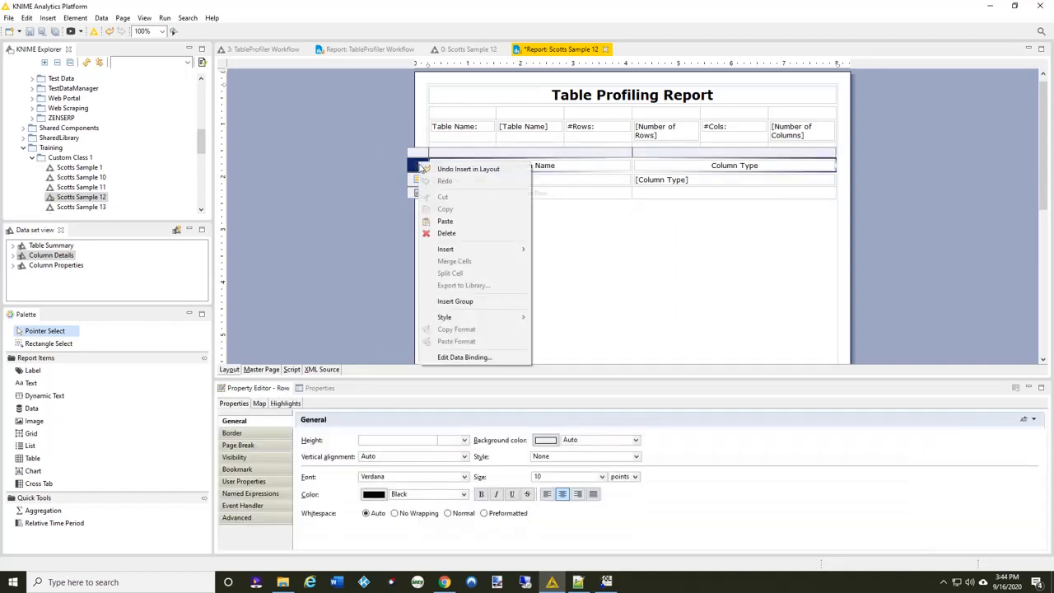
click(461, 233)
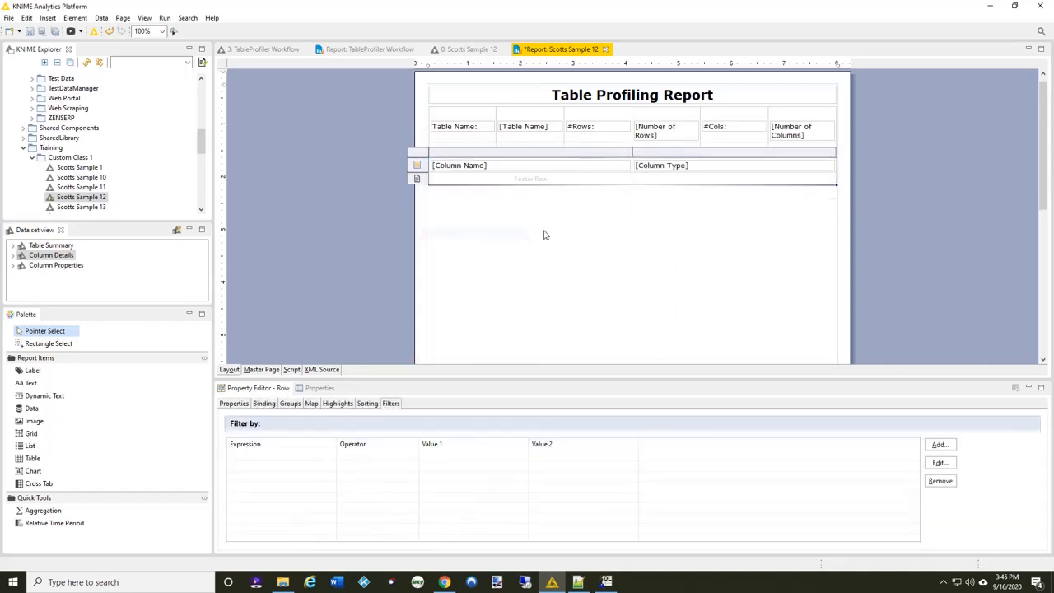
Add a group named ColumnType to the new table, grouping on Column Type
right_click(428, 166)
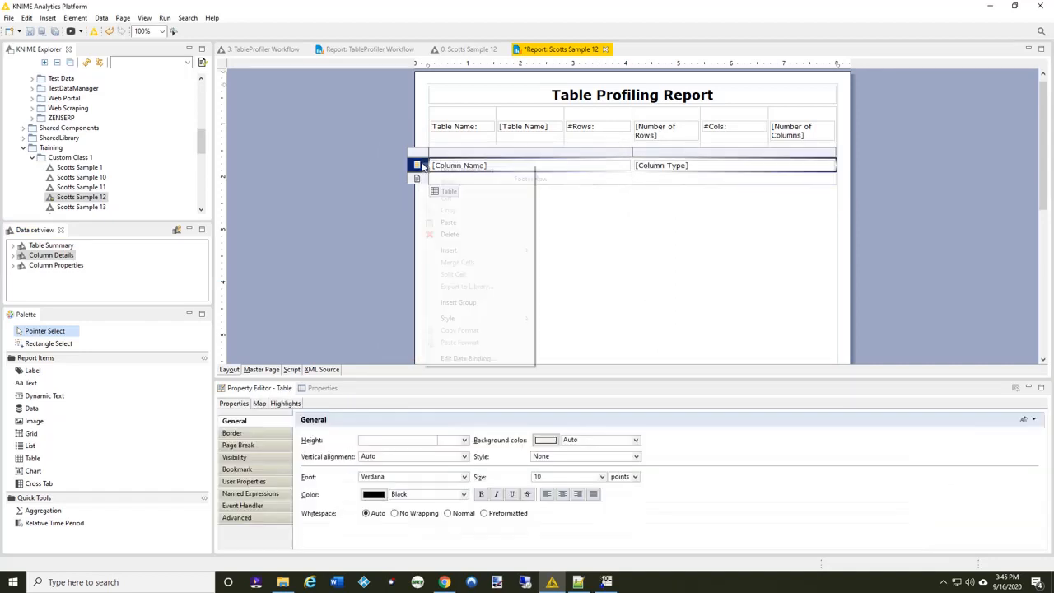
click(465, 303)
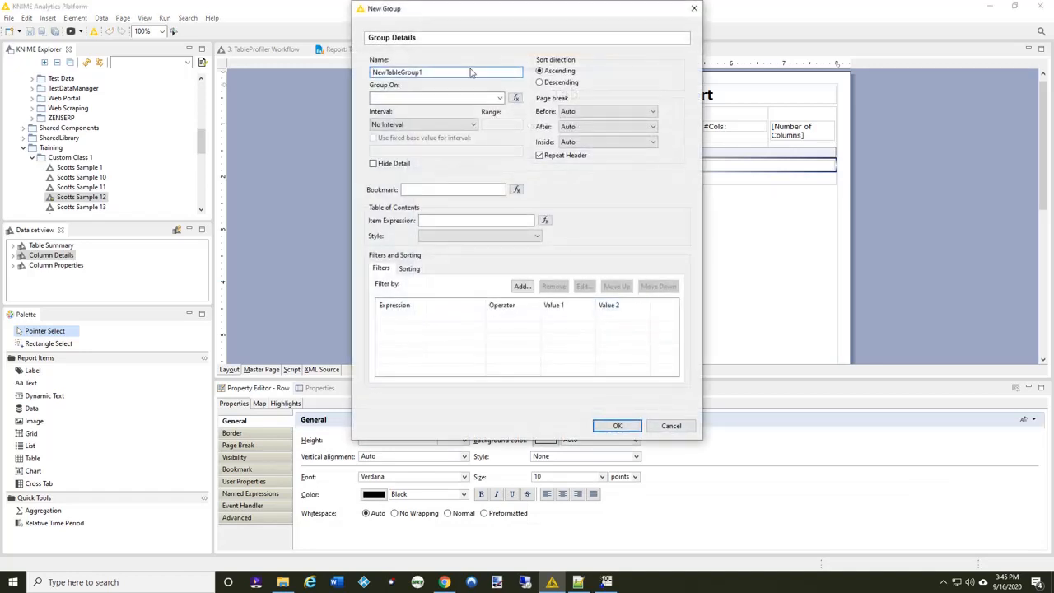
drag(428, 72, 144, 77)
text(ColumnType)
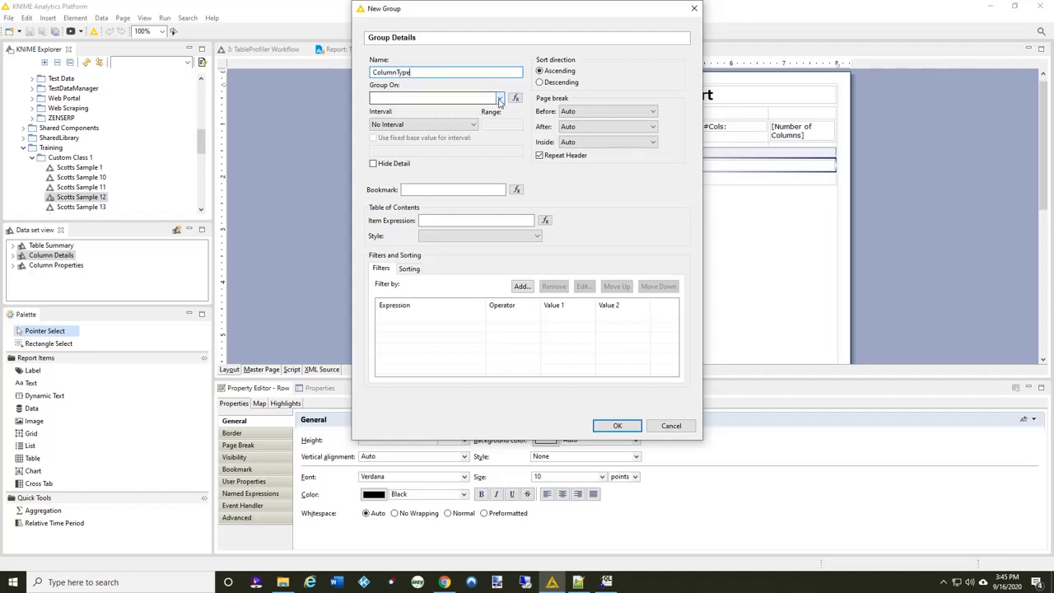
click(499, 98)
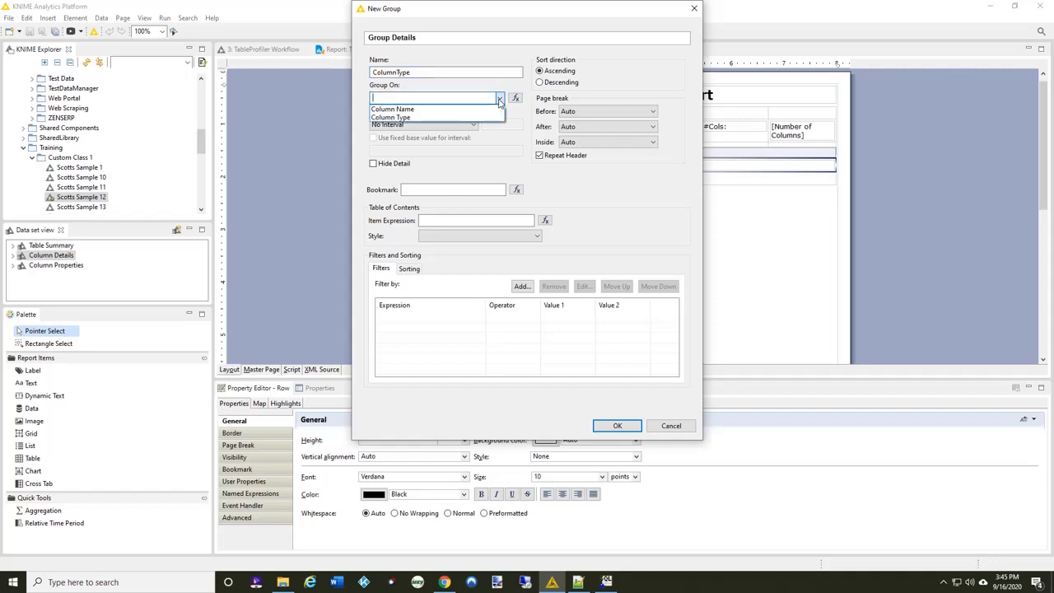
click(390, 116)
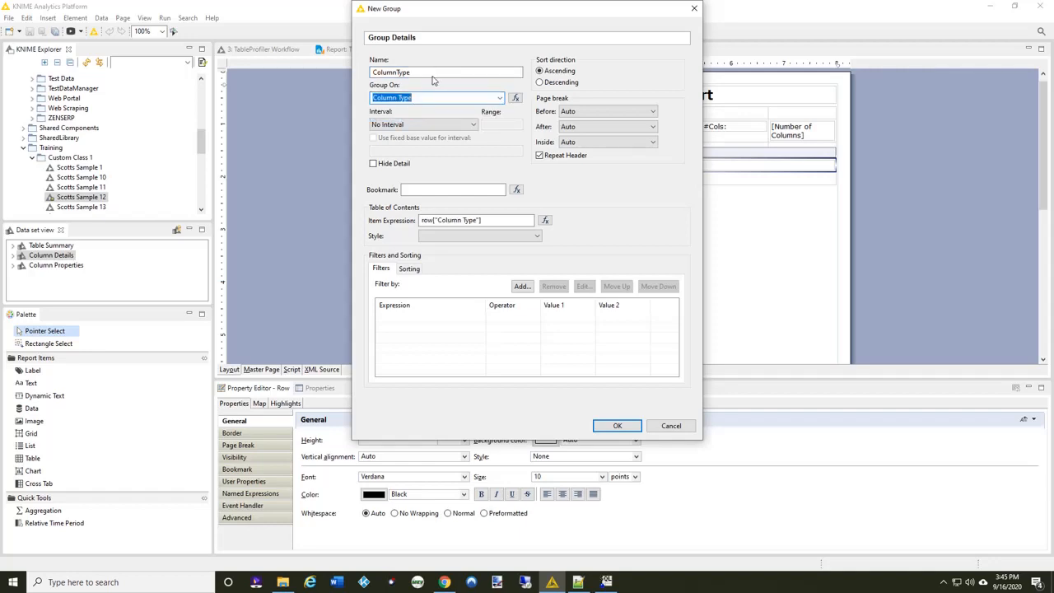
click(618, 426)
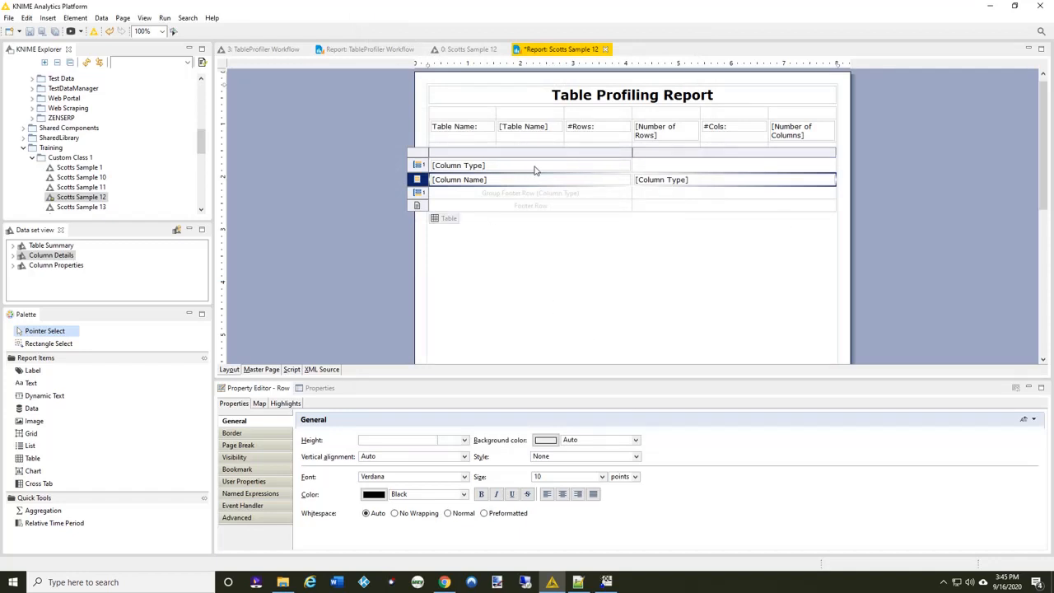
Replace the Column Type field in the table's detail row with a grid of 2 columns and 2 rows
click(687, 182)
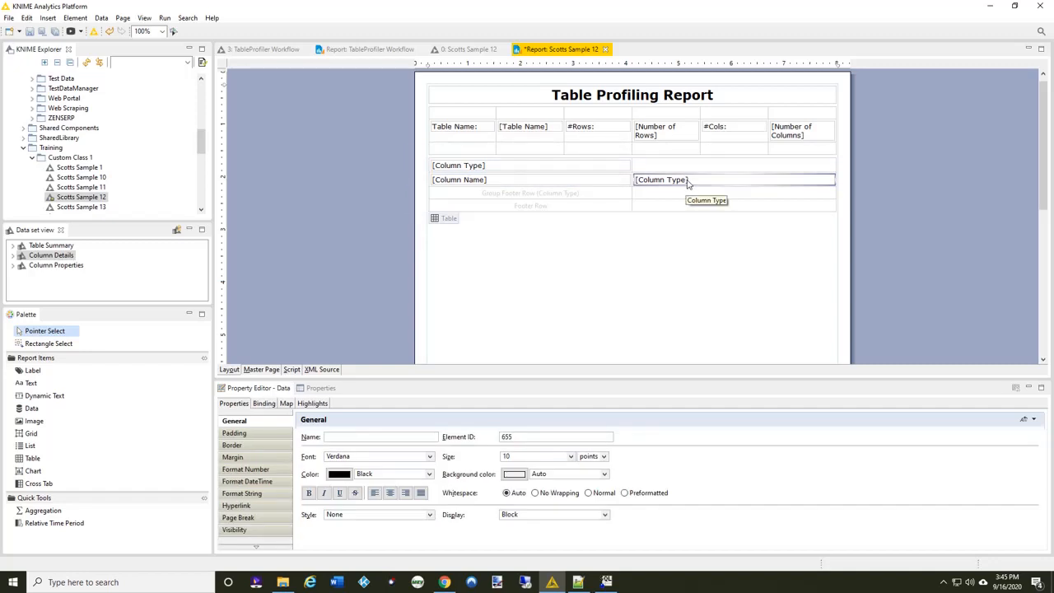
key(Delete)
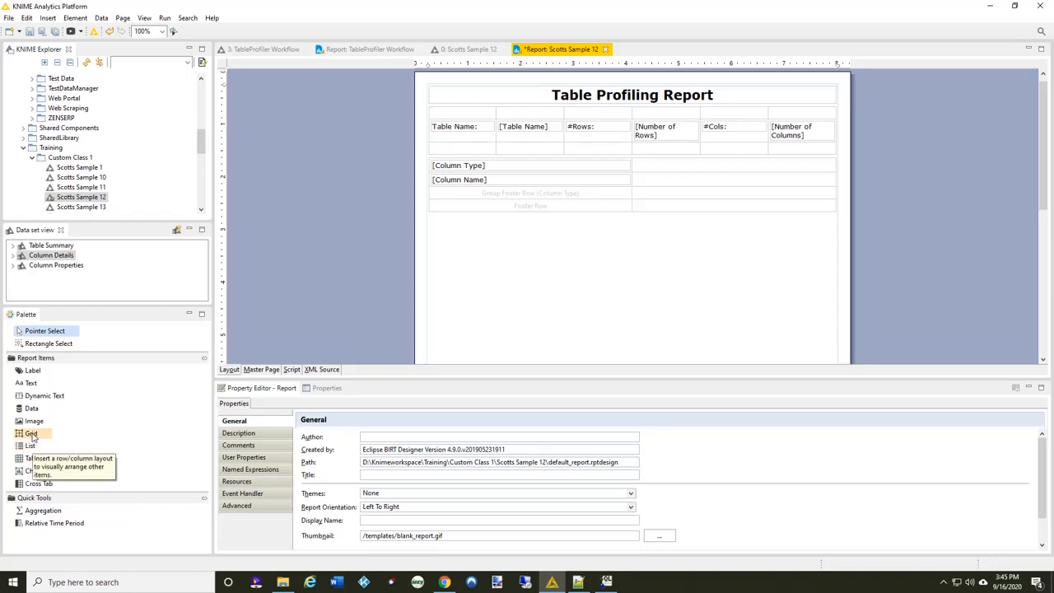
click(35, 437)
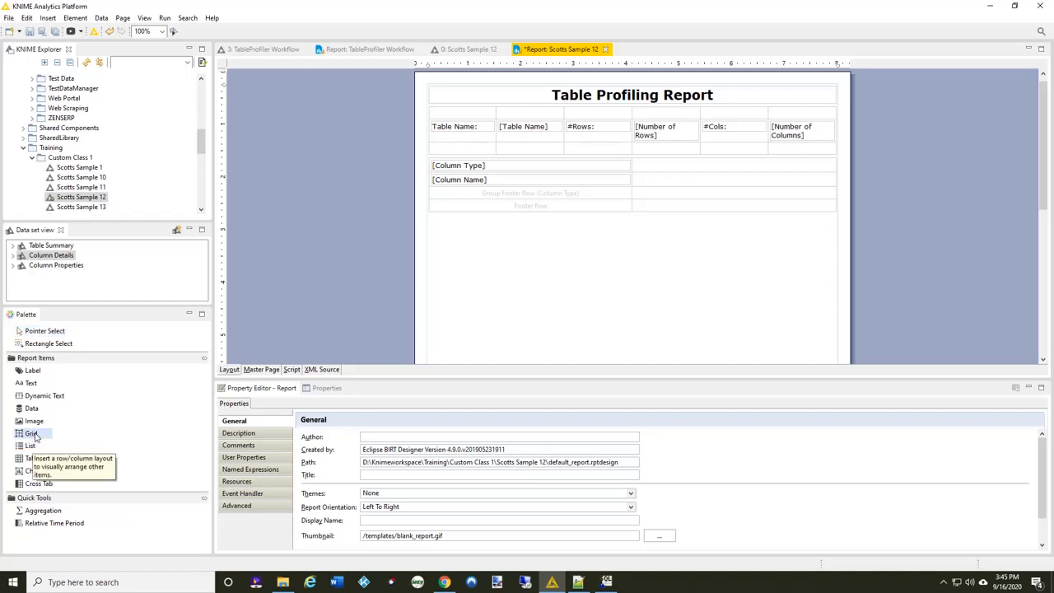
click(662, 179)
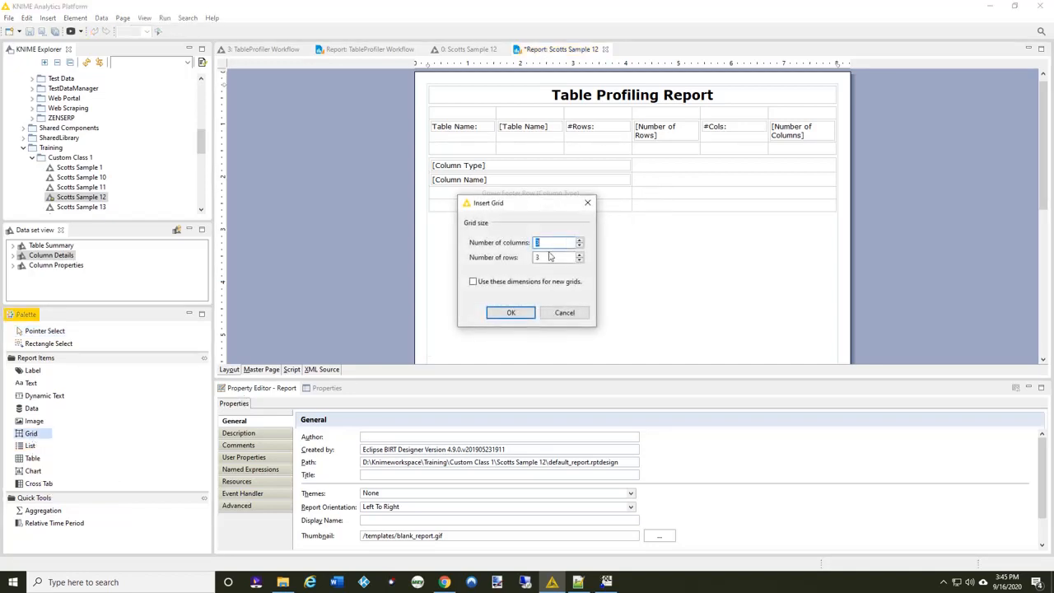
text(2)
key(Tab)
text(2)
click(512, 317)
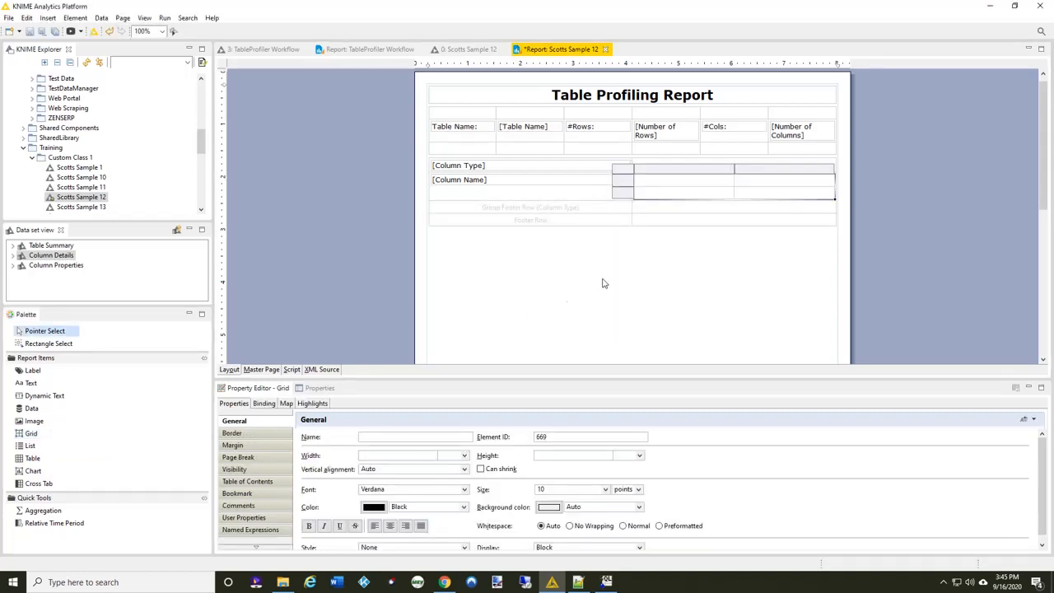
Add the labels "Common Values" and "Common Patterns" to the two cells of the nested grid's first row
click(35, 370)
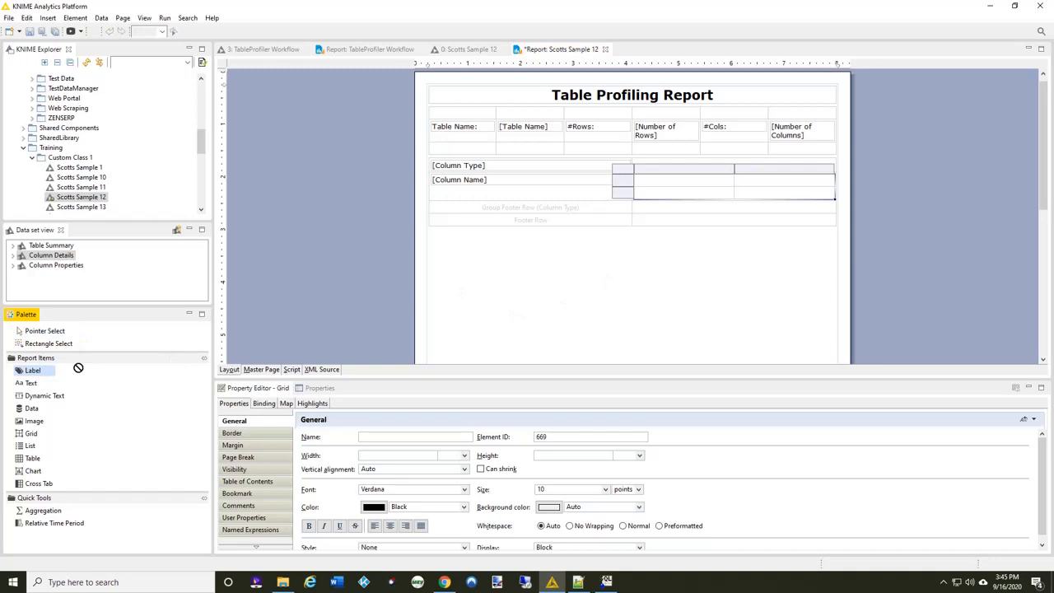
click(660, 189)
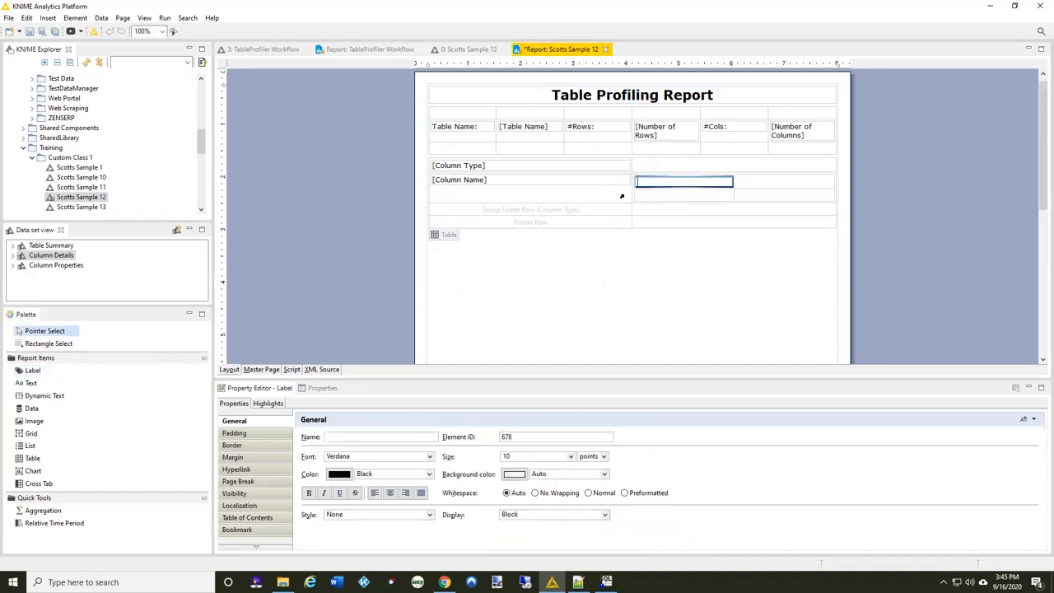
text(Common Values)
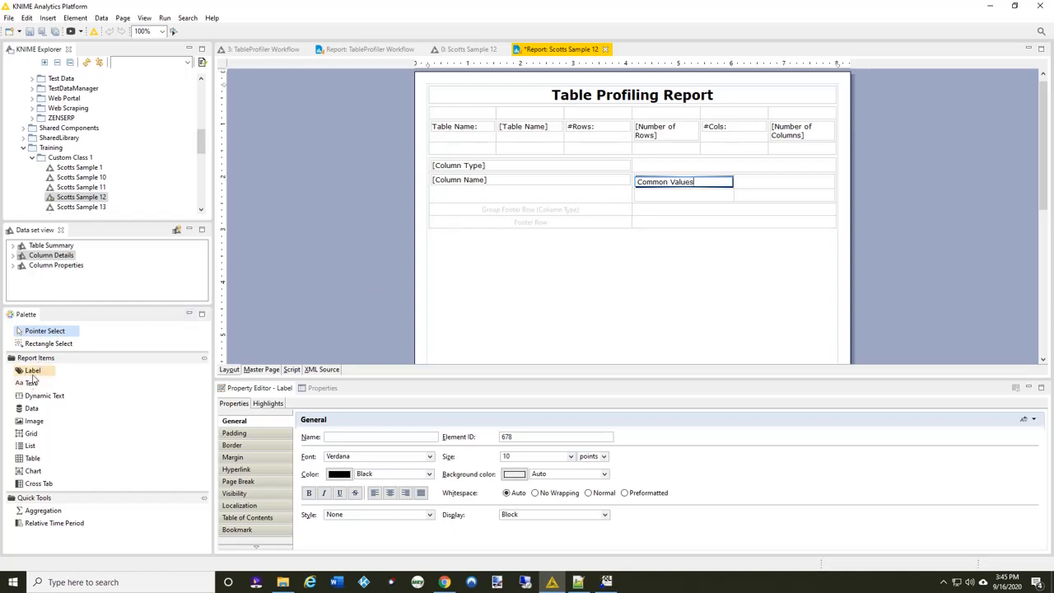
click(33, 372)
click(768, 191)
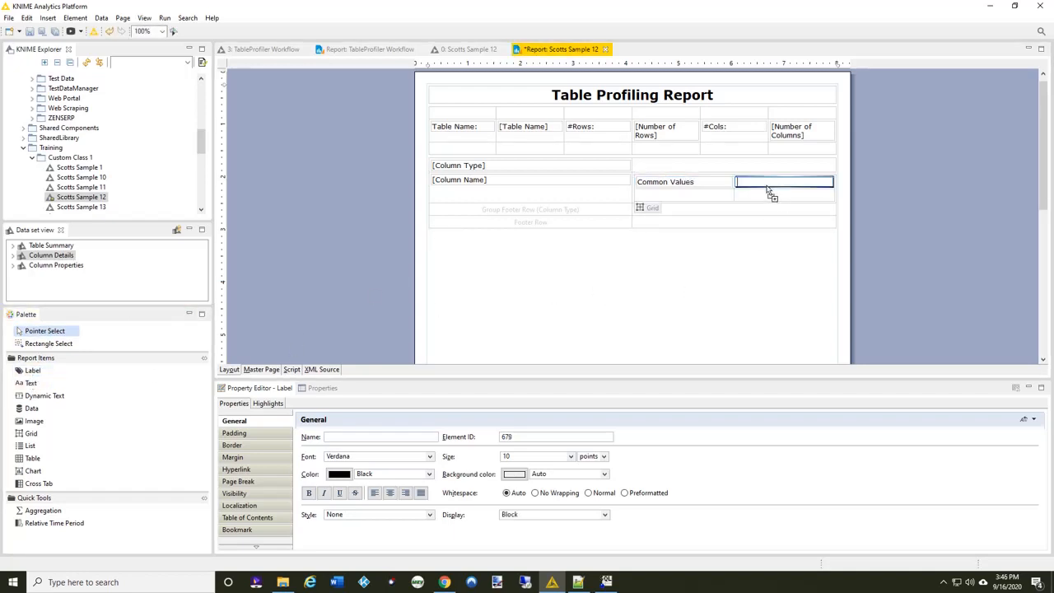
text(Common Patterns)
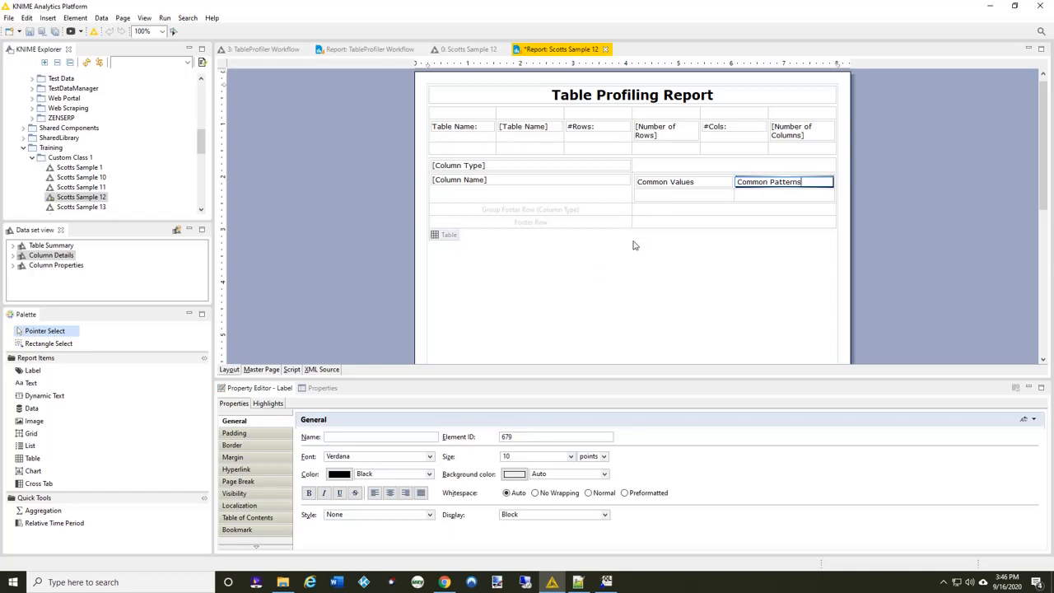
Insert a Column Properties table in the grid cell below Common Values, binding every column except Row ID
click(63, 270)
drag(63, 270, 683, 202)
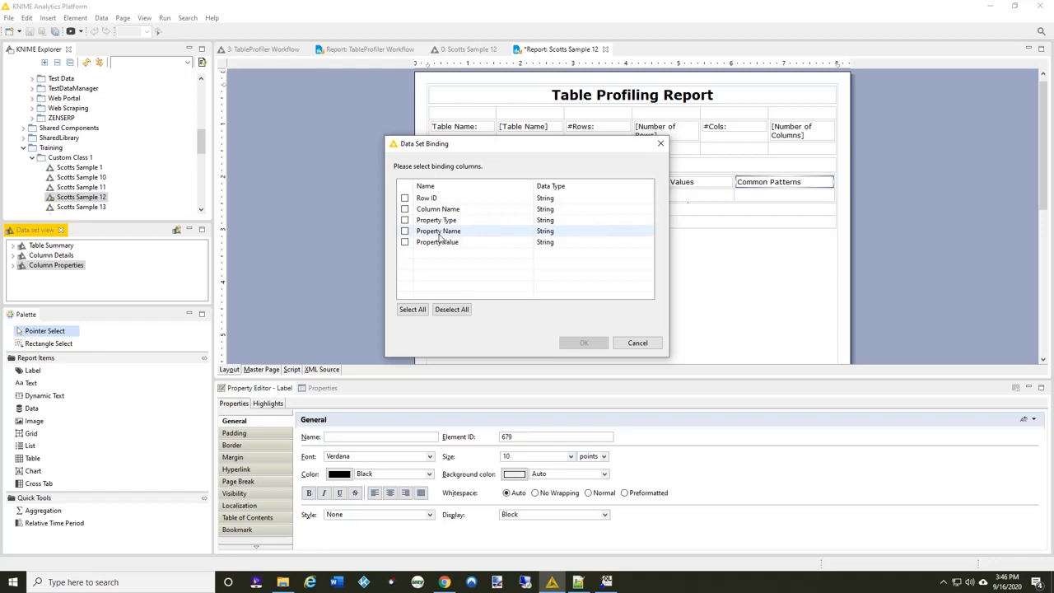
click(420, 308)
click(404, 198)
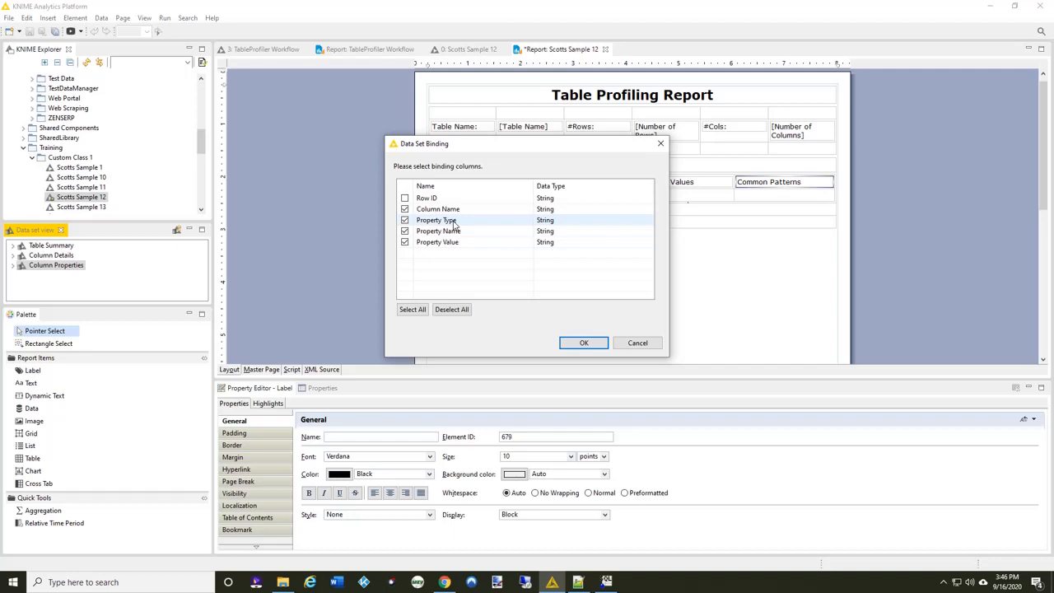
click(586, 343)
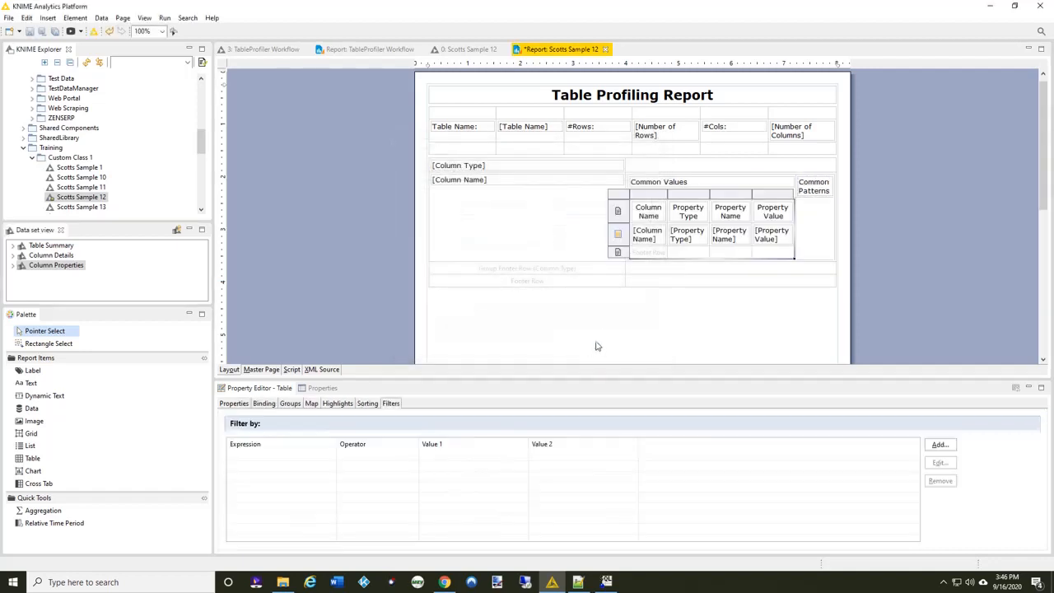
Delete the Column Name and Property Type columns from the nested table under Common Values
click(651, 194)
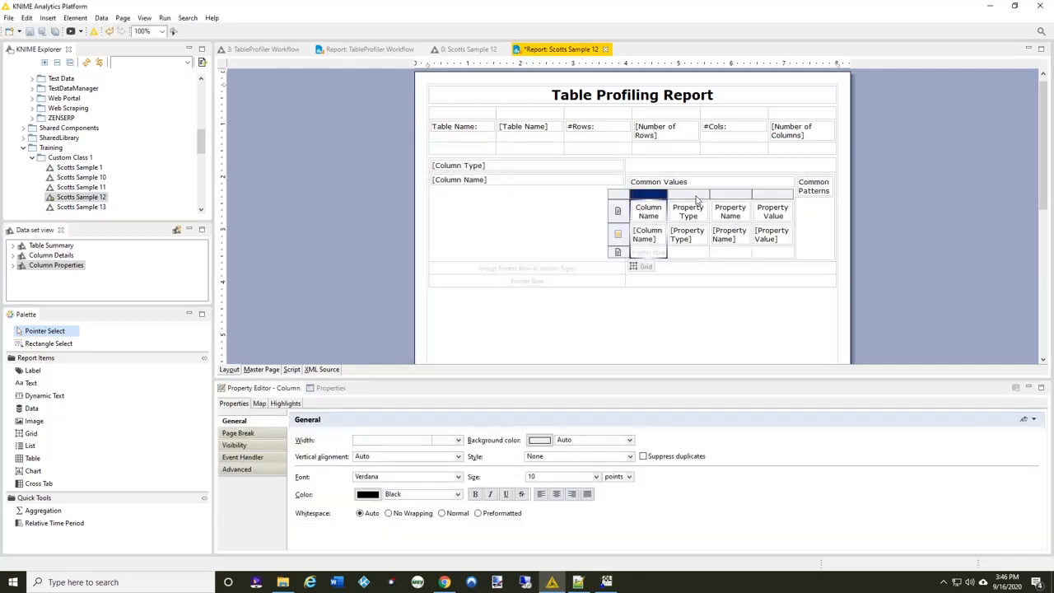
shift+click(696, 197)
right_click(696, 198)
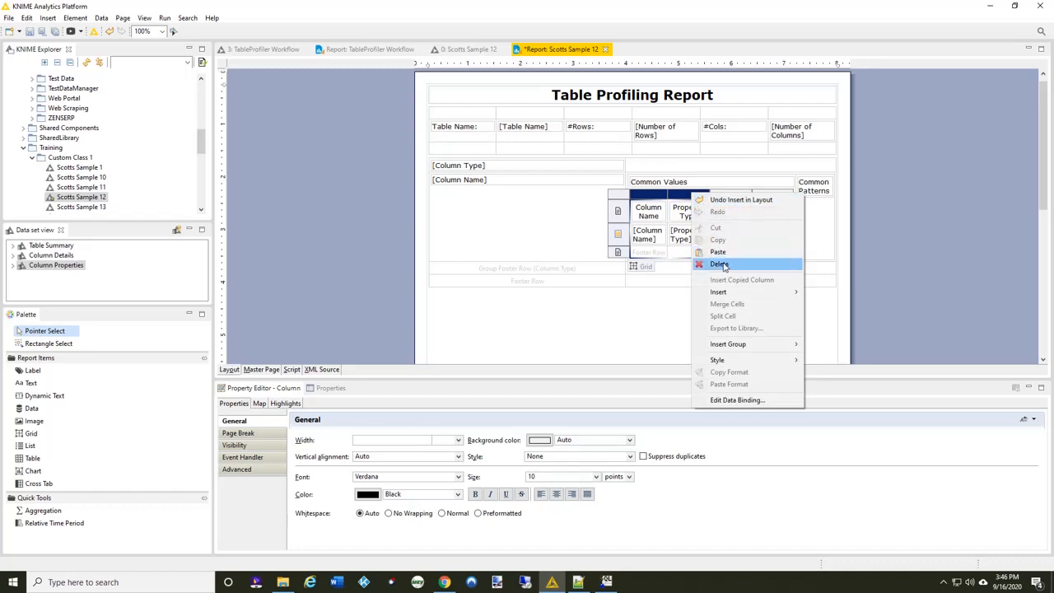
click(721, 264)
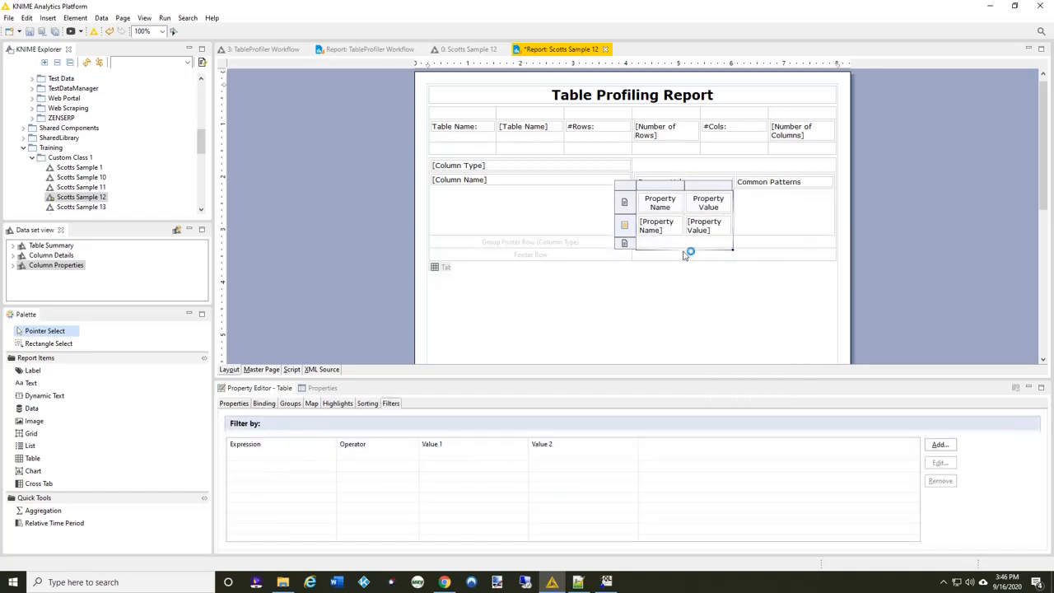
Delete the header and footer rows of the nested Common Values table
click(625, 203)
right_click(626, 204)
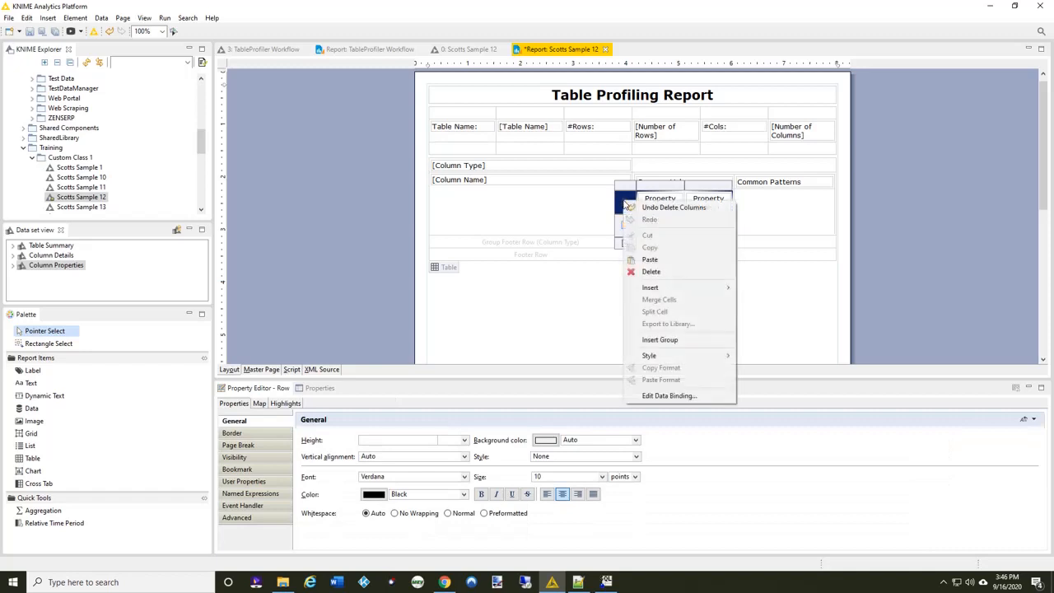
click(662, 271)
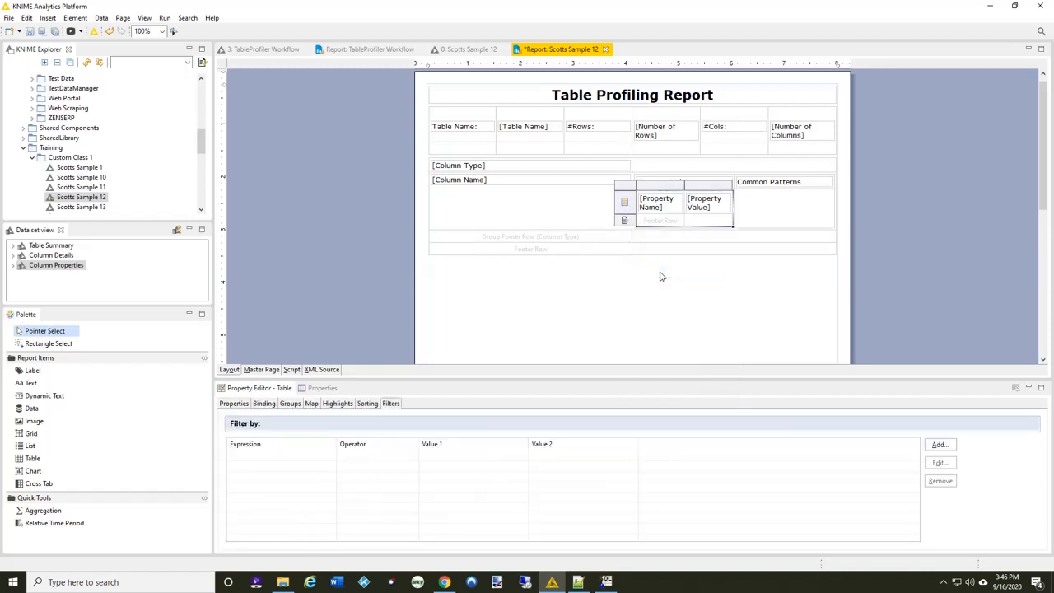
click(626, 220)
right_click(628, 221)
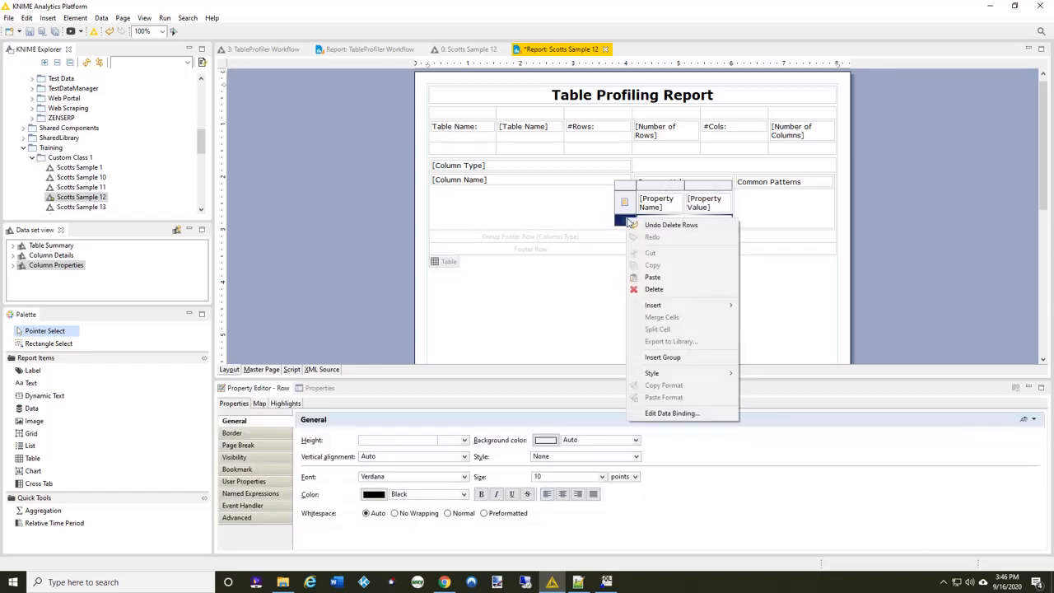
click(655, 289)
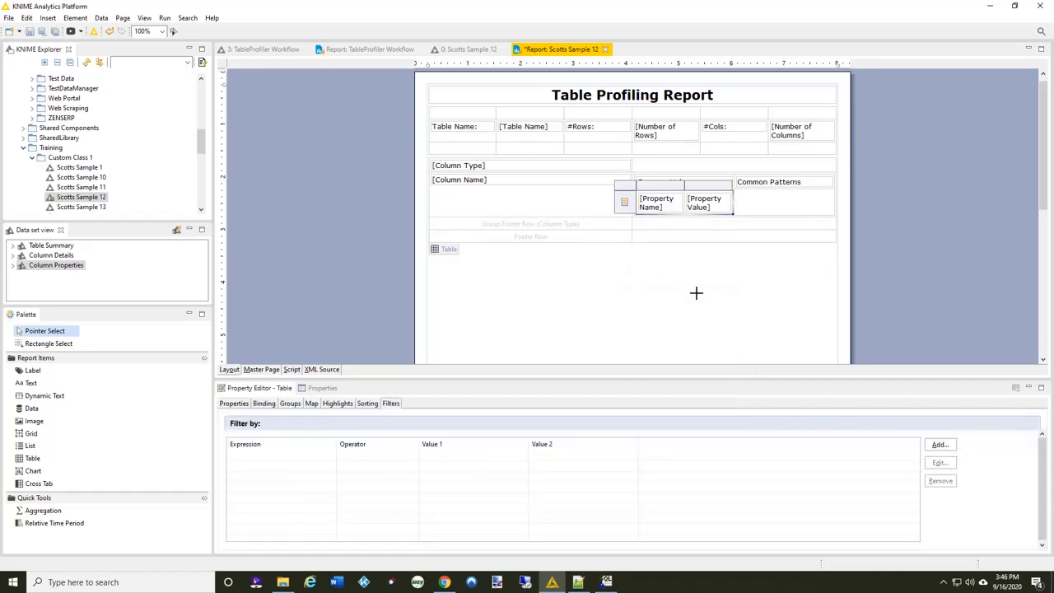
click(696, 292)
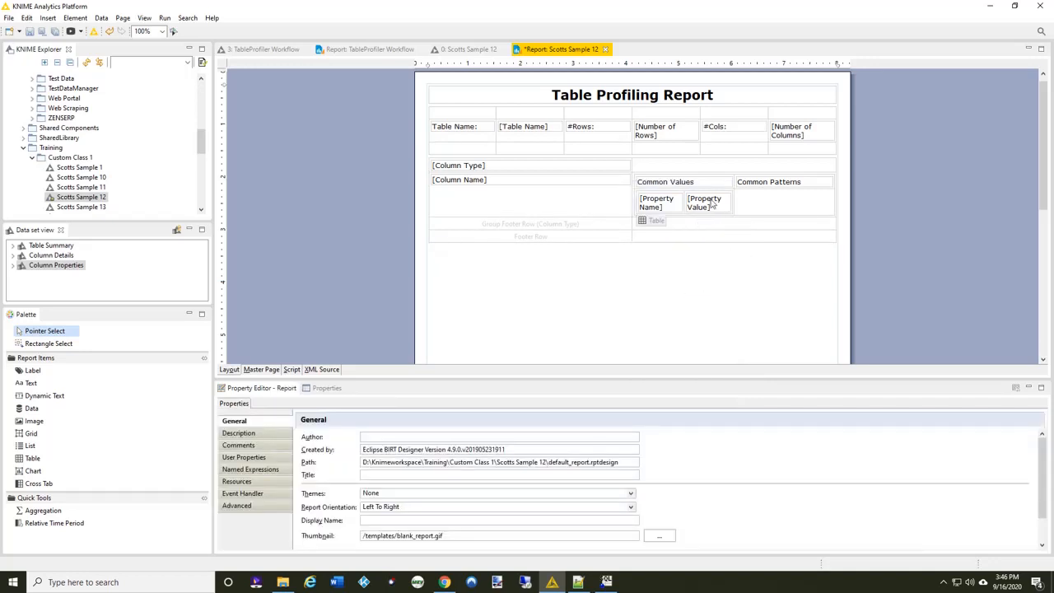
Examine the property types in the workflow's Column Properties source table and return to the report
click(469, 49)
right_click(385, 235)
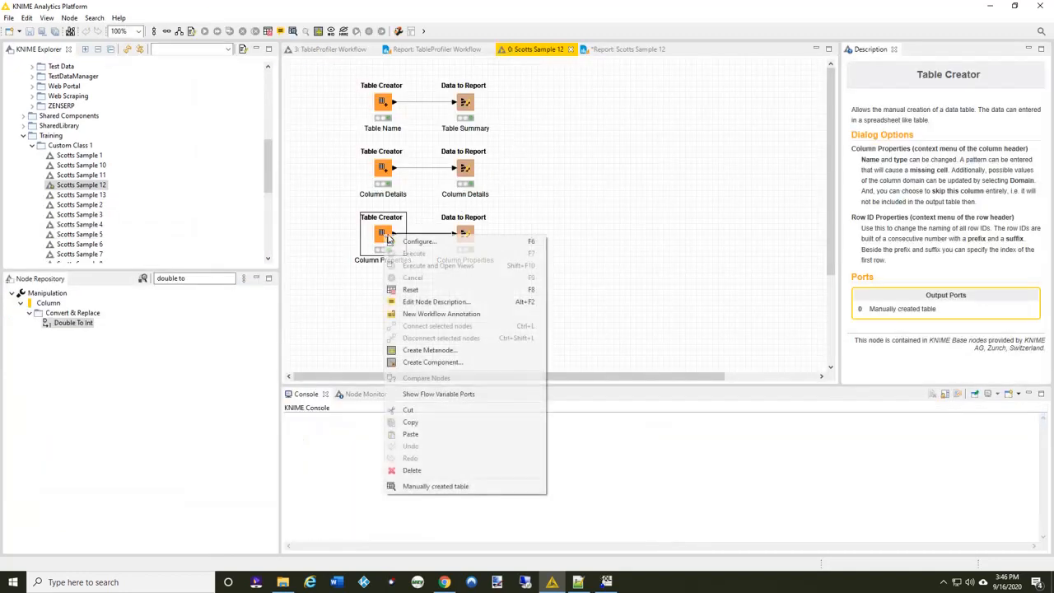
click(455, 487)
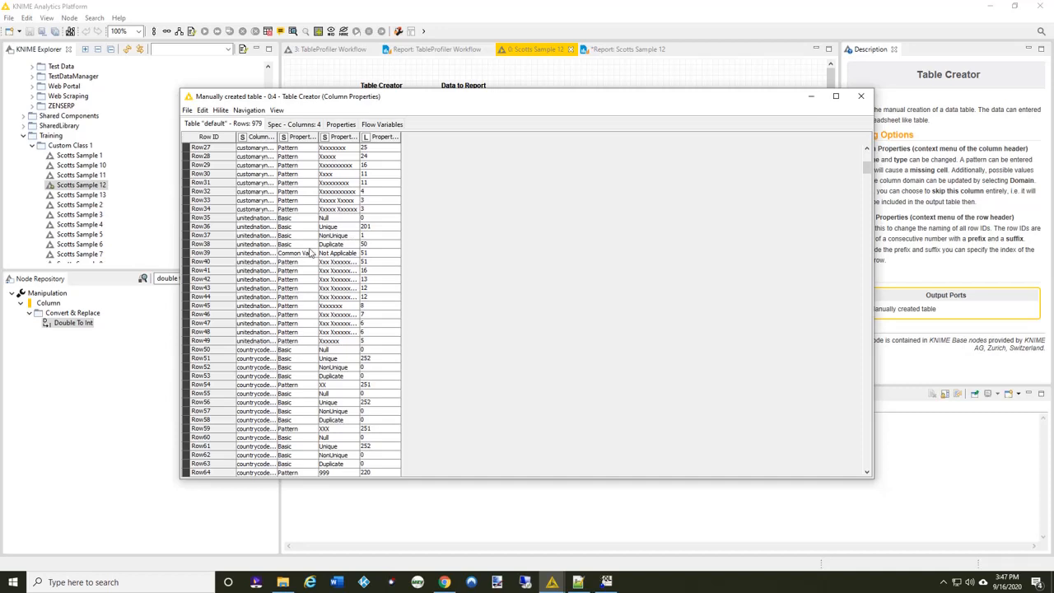
click(862, 98)
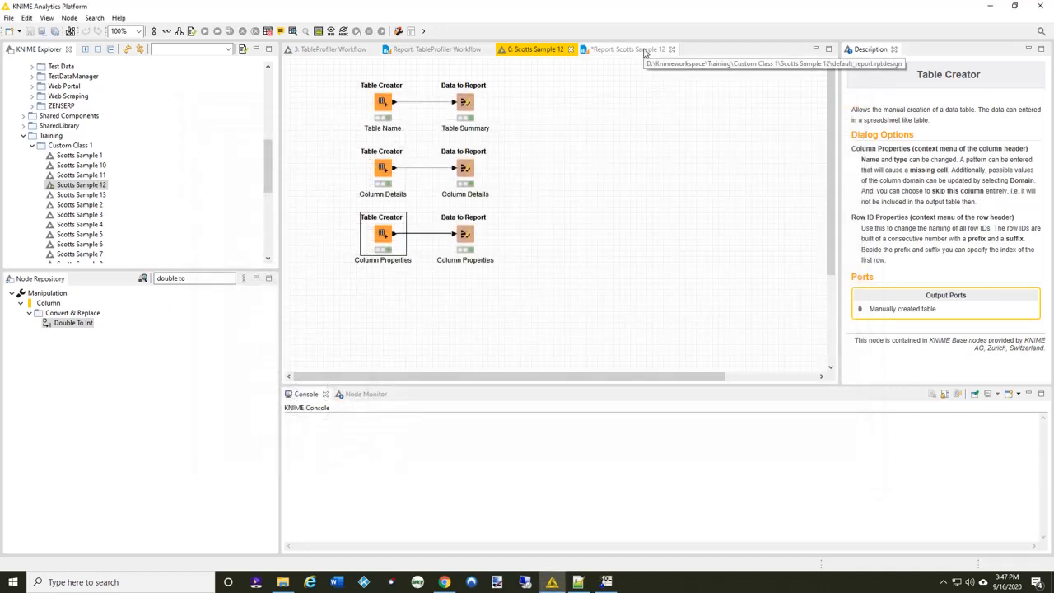
click(644, 51)
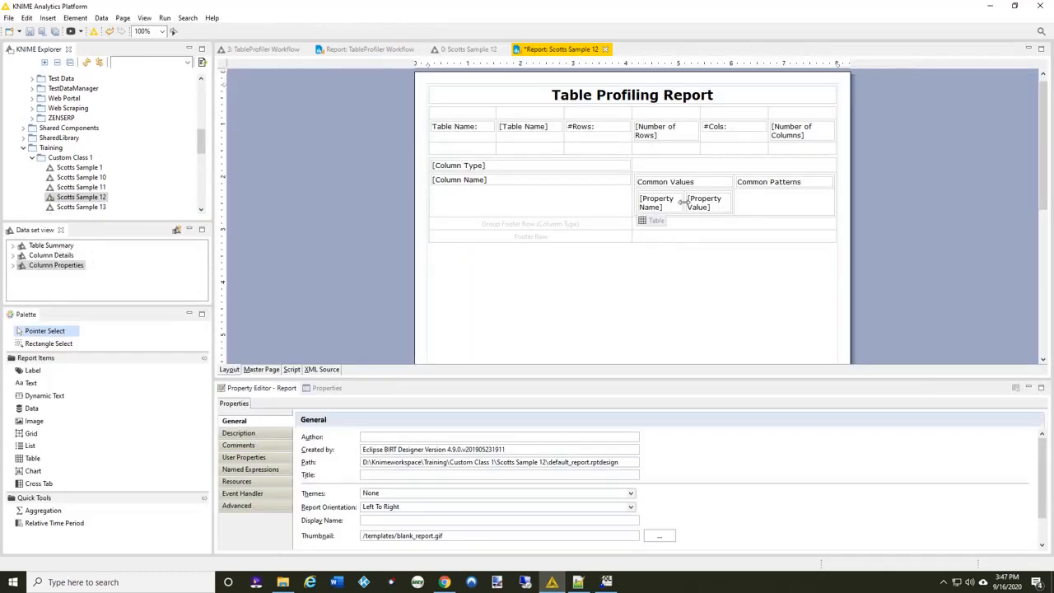
Filter the nested table under Common Values to rows whose Property Type is Equal to "Common Values"
click(673, 206)
click(657, 221)
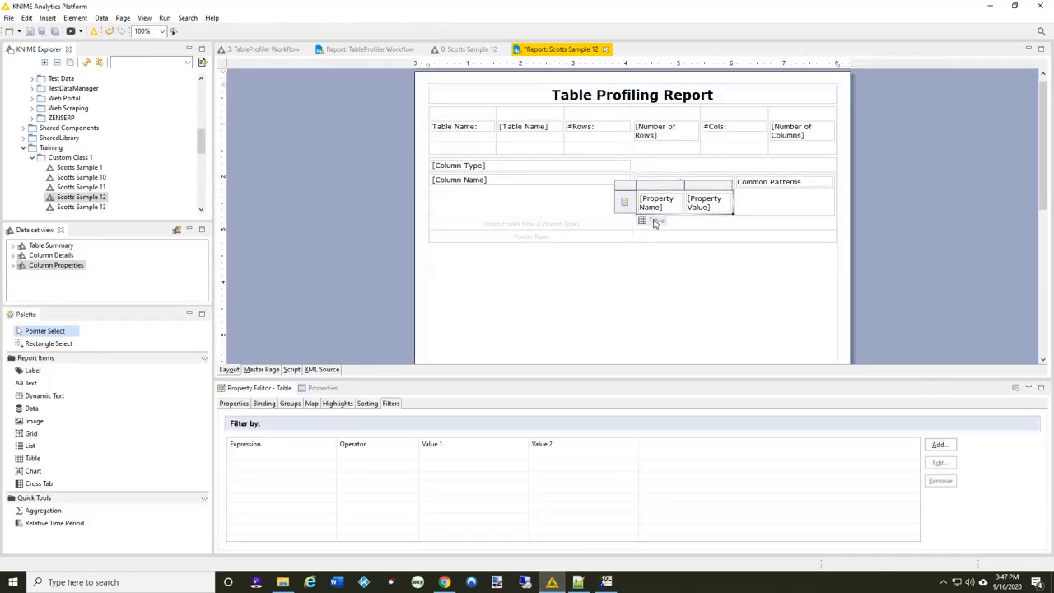
click(391, 404)
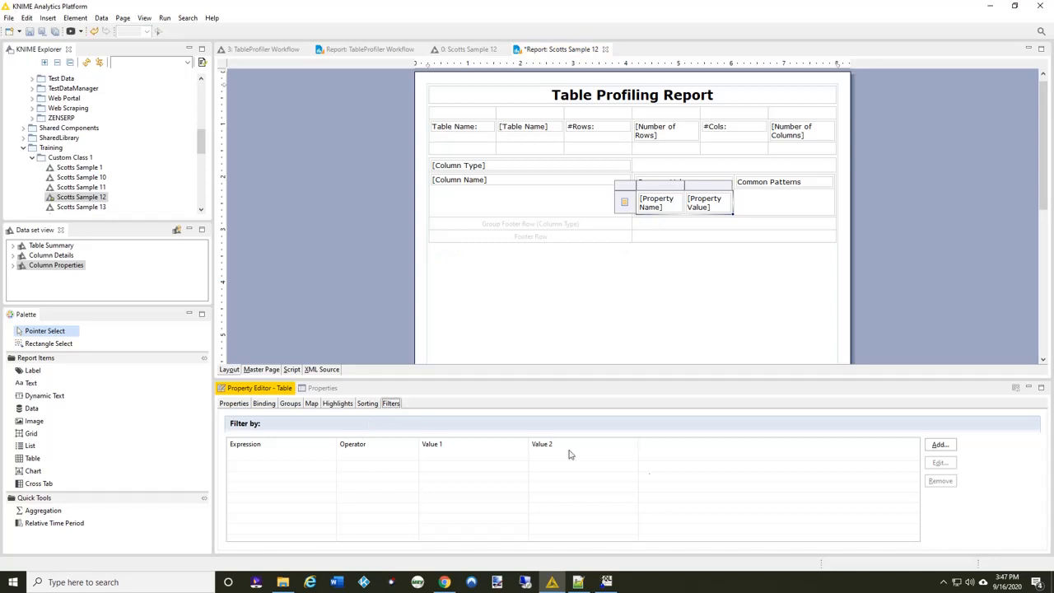
click(940, 448)
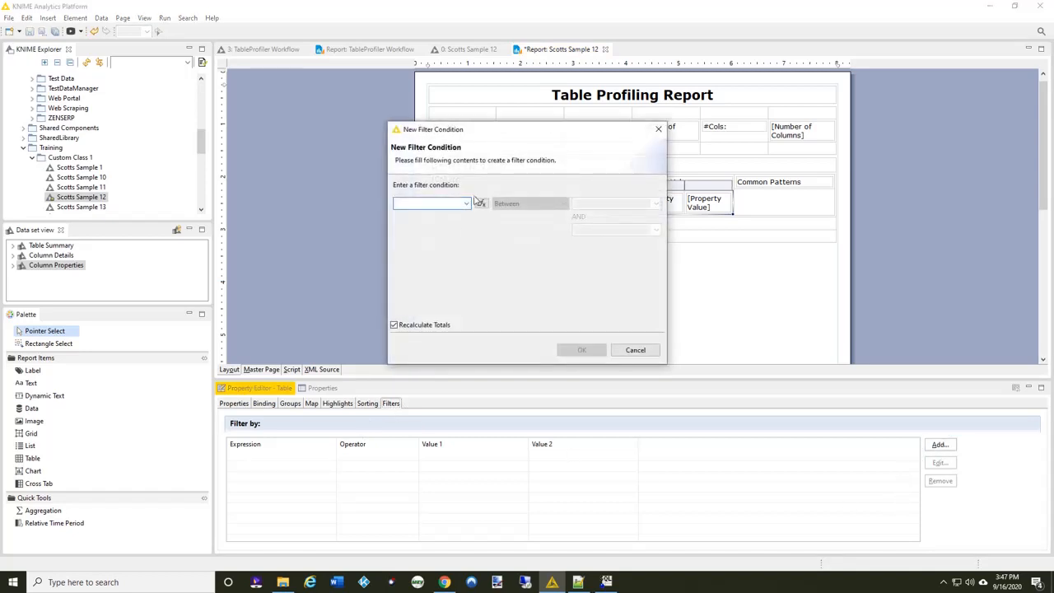
click(466, 203)
click(428, 225)
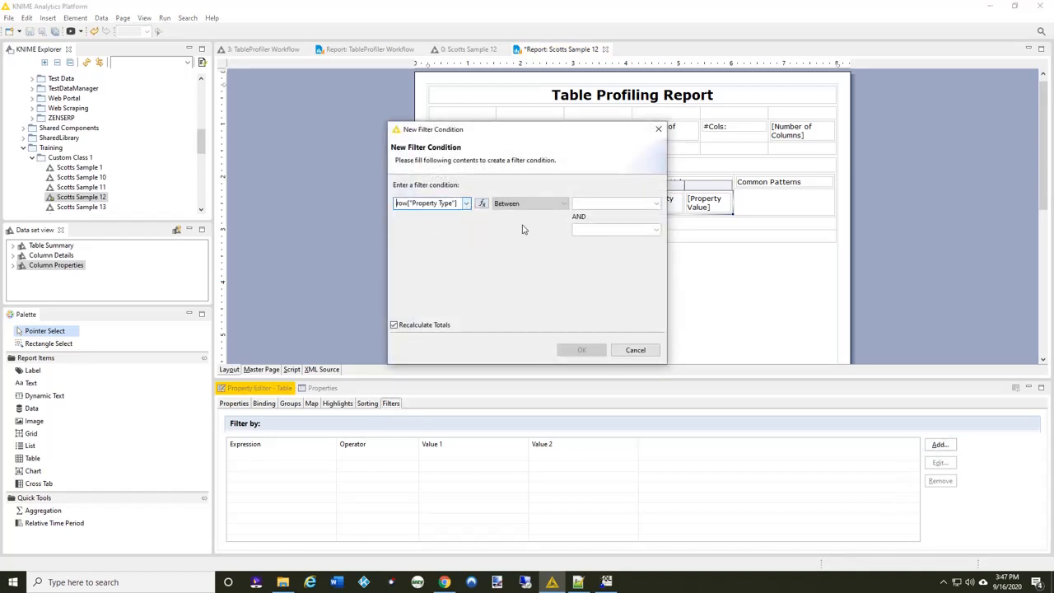
click(565, 203)
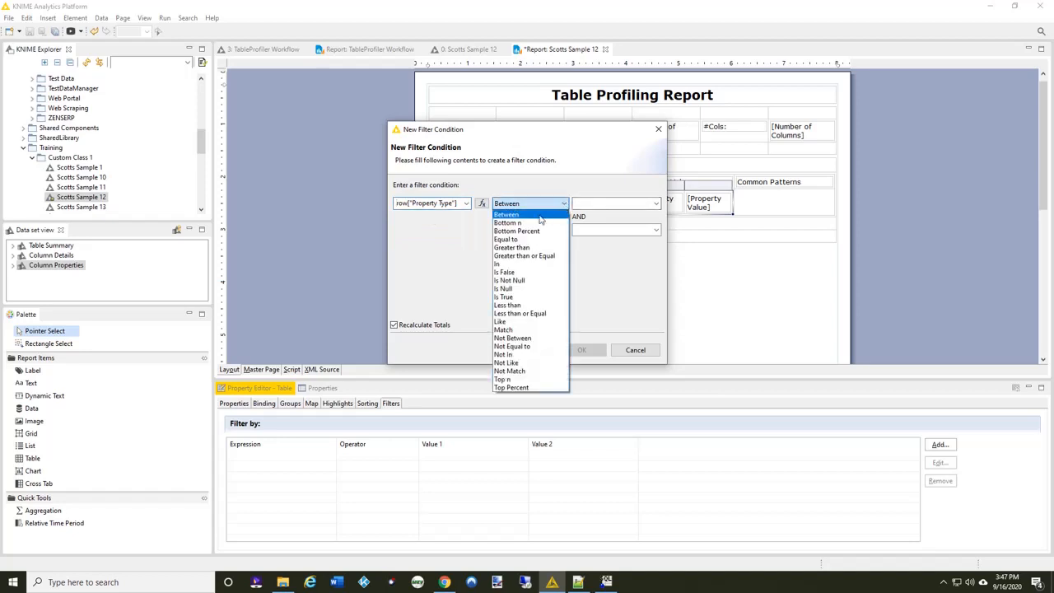
click(528, 239)
click(604, 203)
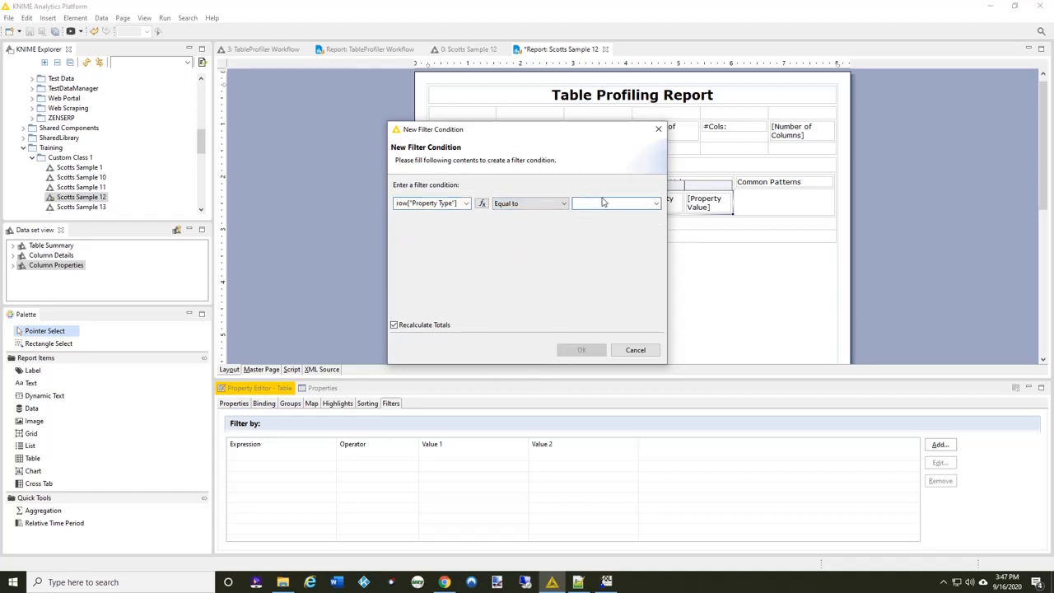
text("Common Values)
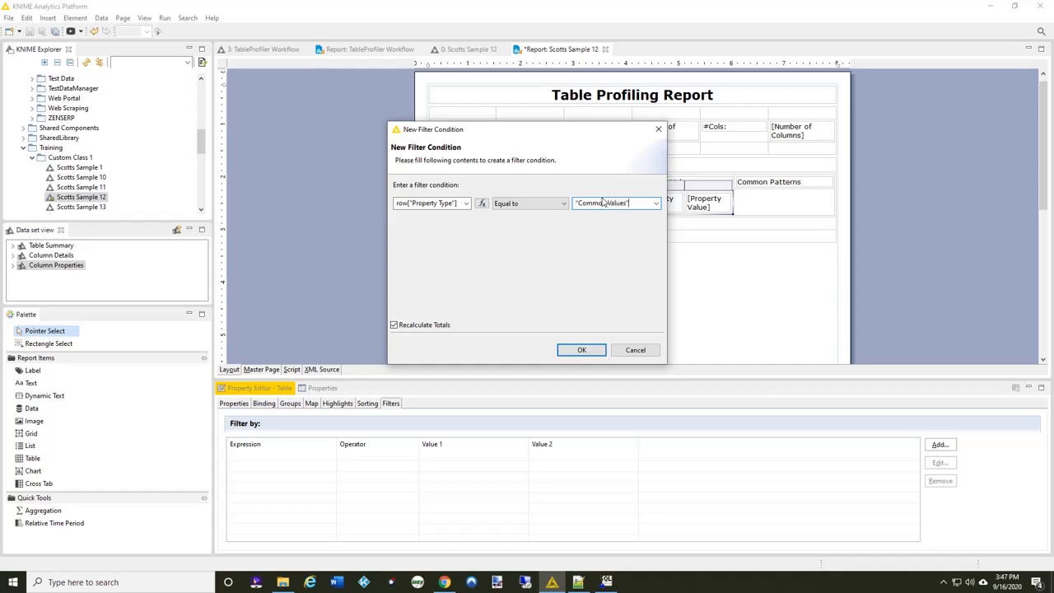
click(587, 350)
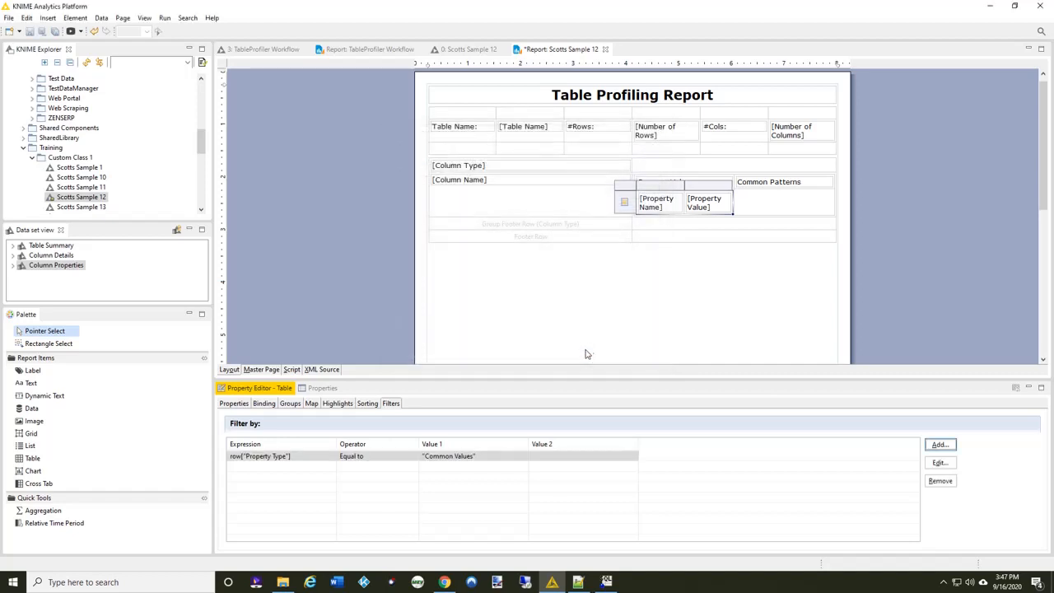
Add a second filter to the nested table, Column Name Equal to the outer table's value, row._outer["Column Name"]
click(945, 447)
click(466, 204)
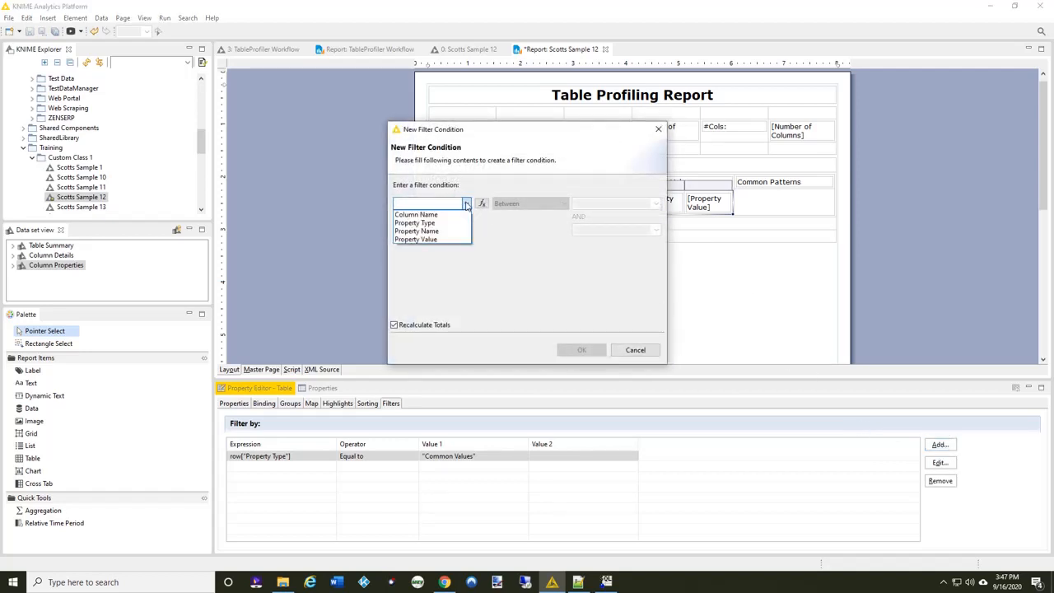
click(416, 214)
click(531, 203)
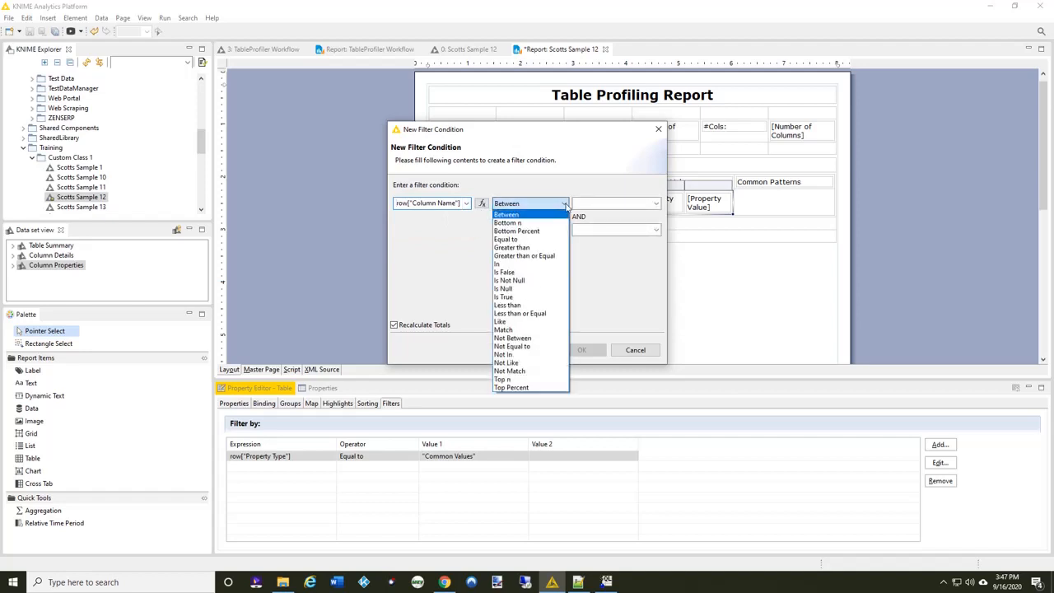
click(505, 239)
click(656, 203)
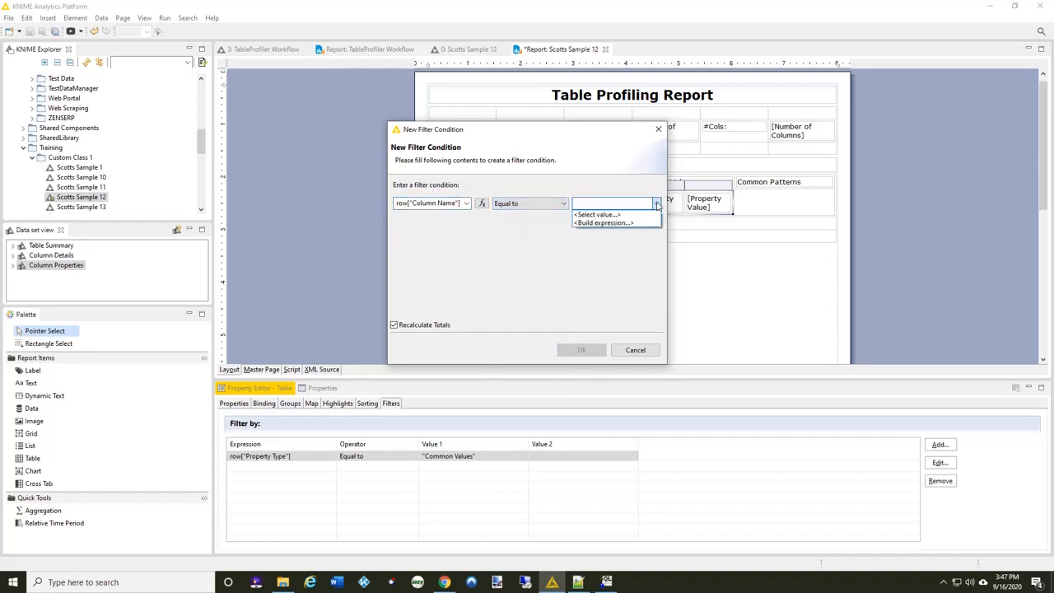
click(626, 222)
click(388, 238)
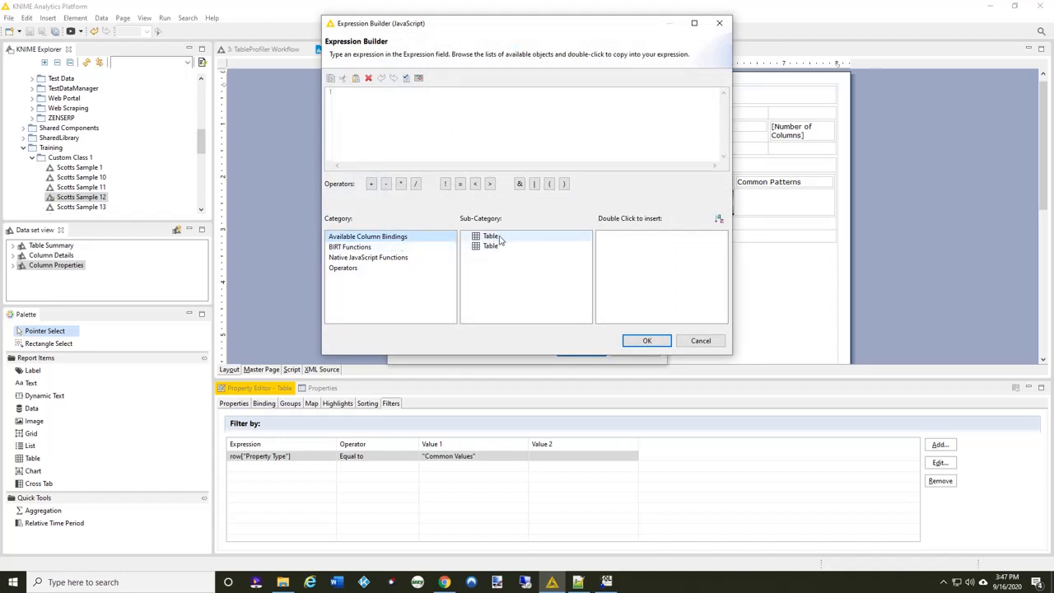
click(496, 246)
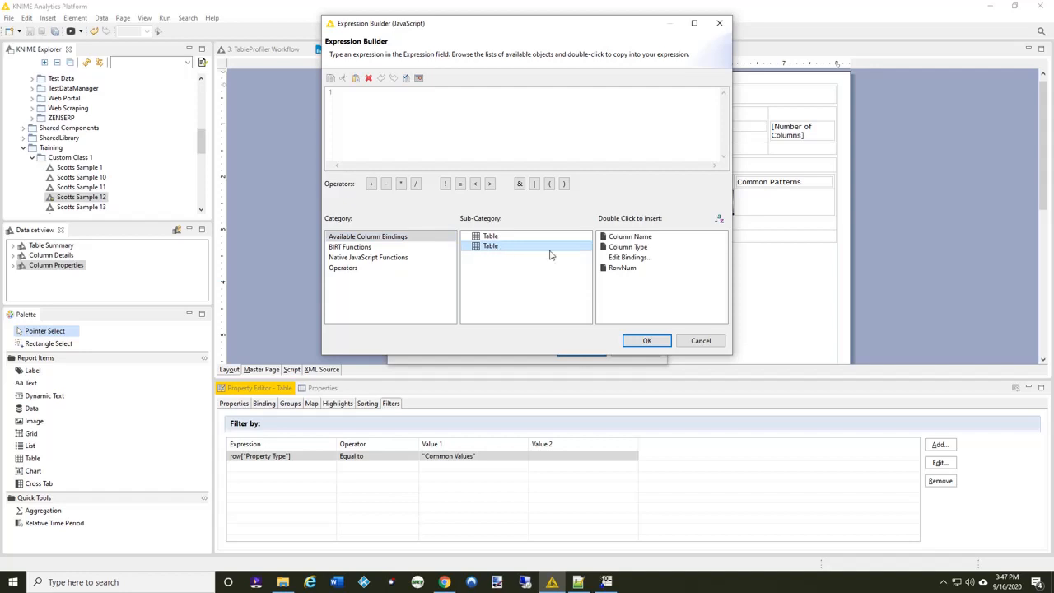
double_click(634, 238)
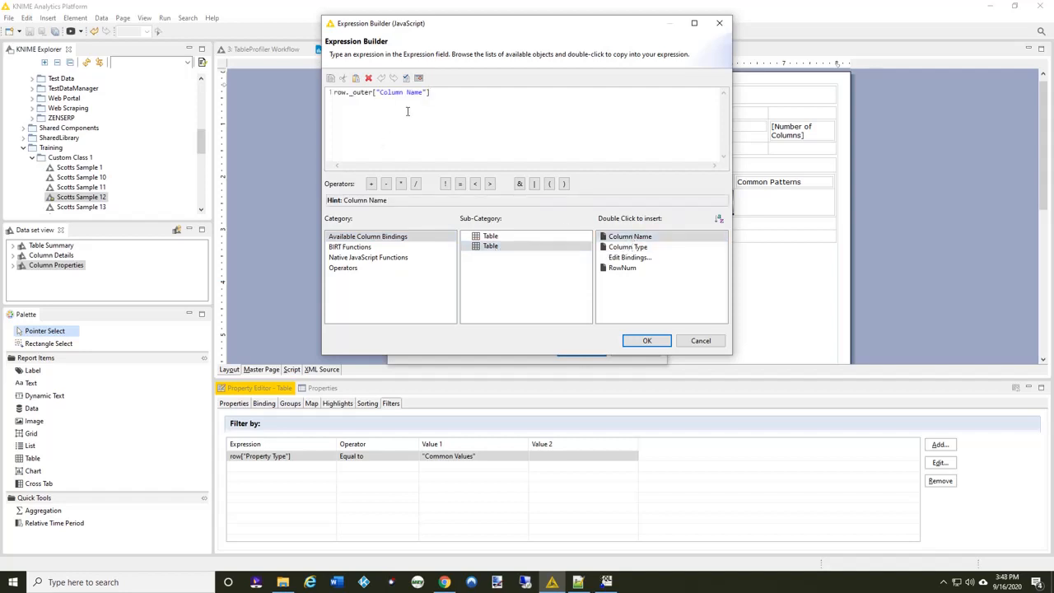
click(647, 341)
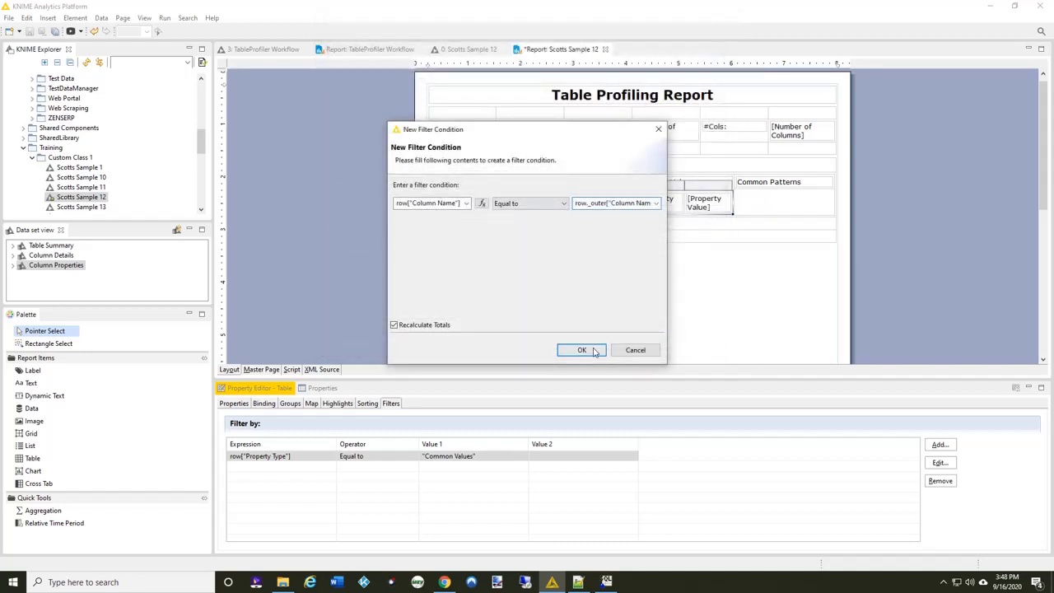
click(592, 350)
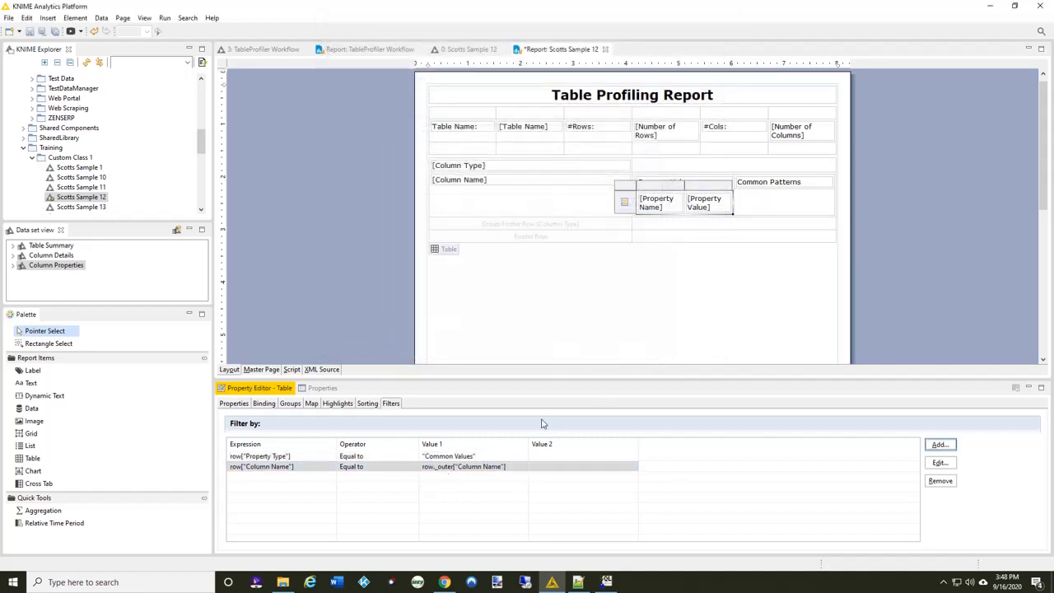
click(696, 287)
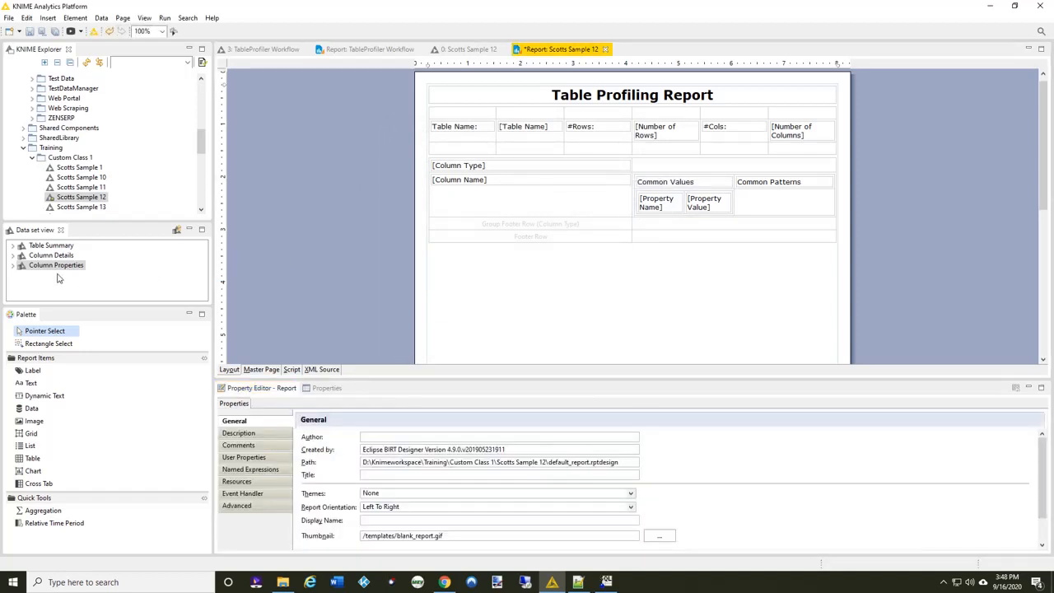
Insert a Column Properties table in the grid cell below Common Patterns, binding Column Name, Property Type, Property Name and Property Value
drag(58, 267, 793, 206)
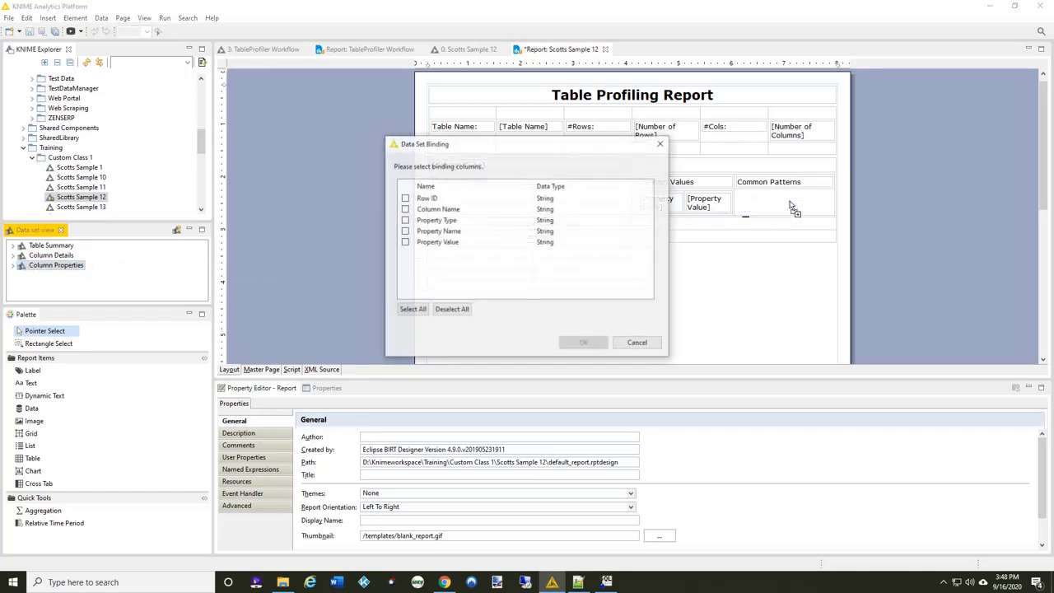
click(404, 209)
click(404, 220)
click(404, 230)
click(405, 242)
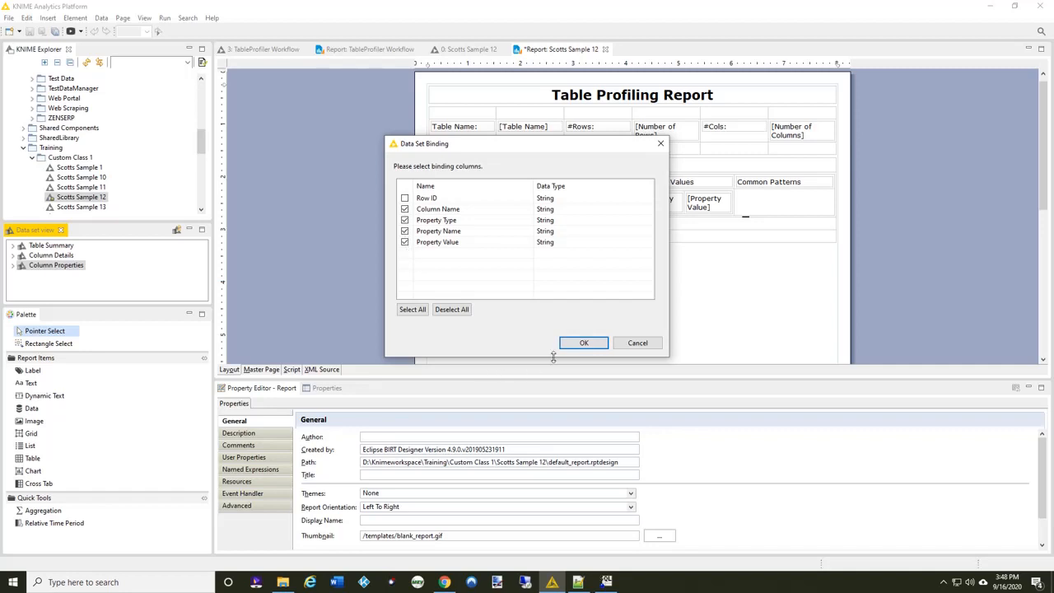
click(583, 342)
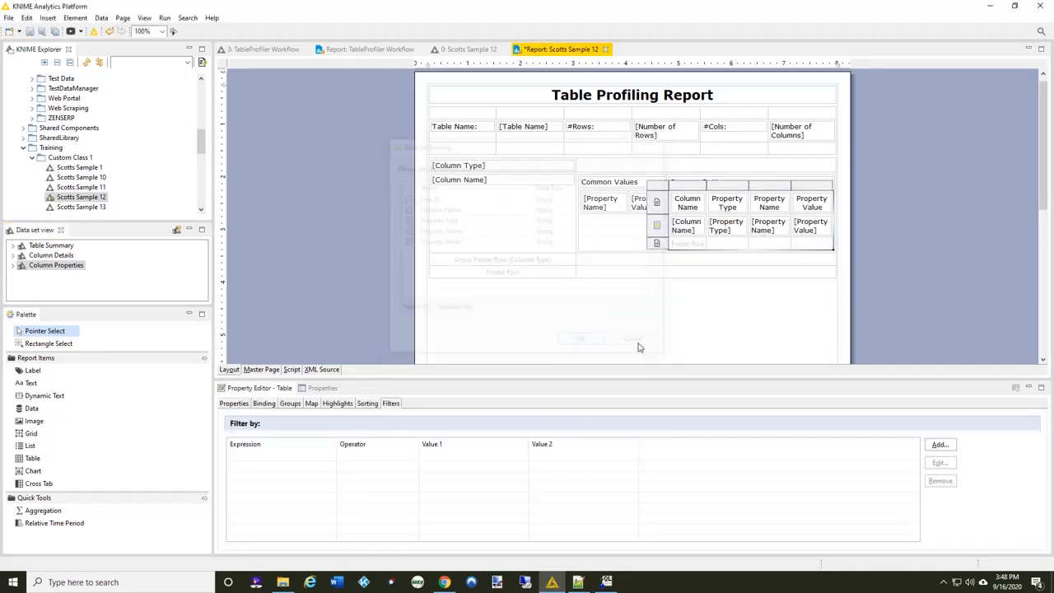
Delete the Column Name and Property Type columns from the nested table under Common Patterns
click(687, 184)
shift+click(728, 185)
right_click(730, 189)
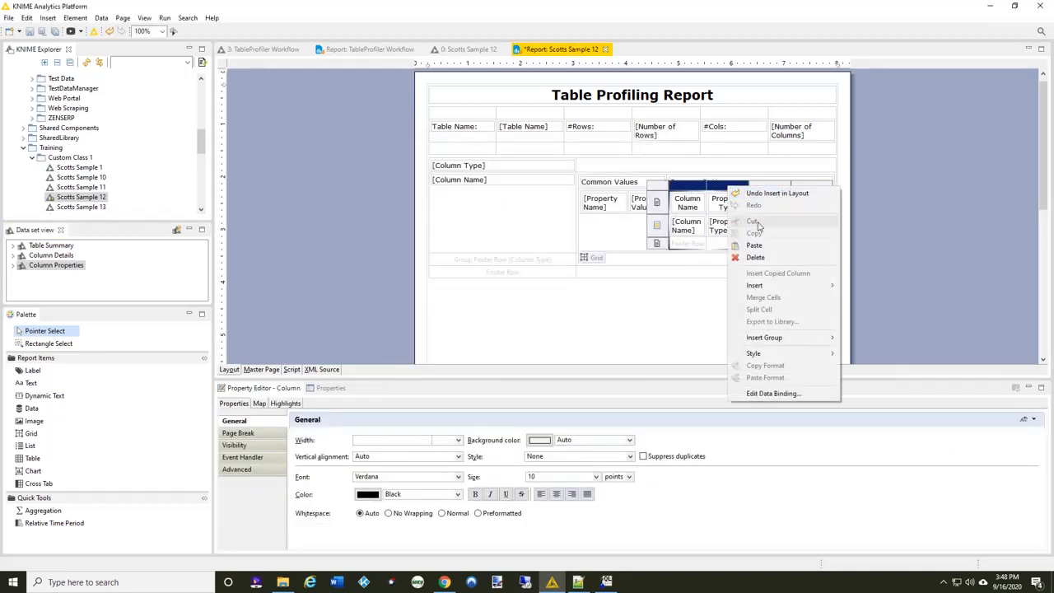
click(753, 258)
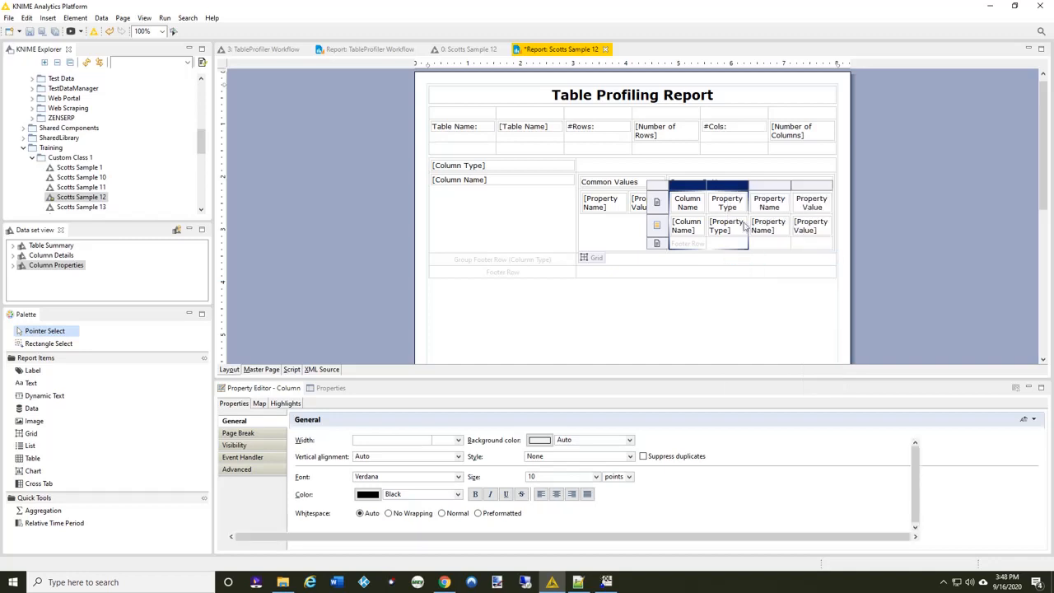
Delete the header row and footer row of the nested table under Common Patterns
click(726, 202)
right_click(727, 200)
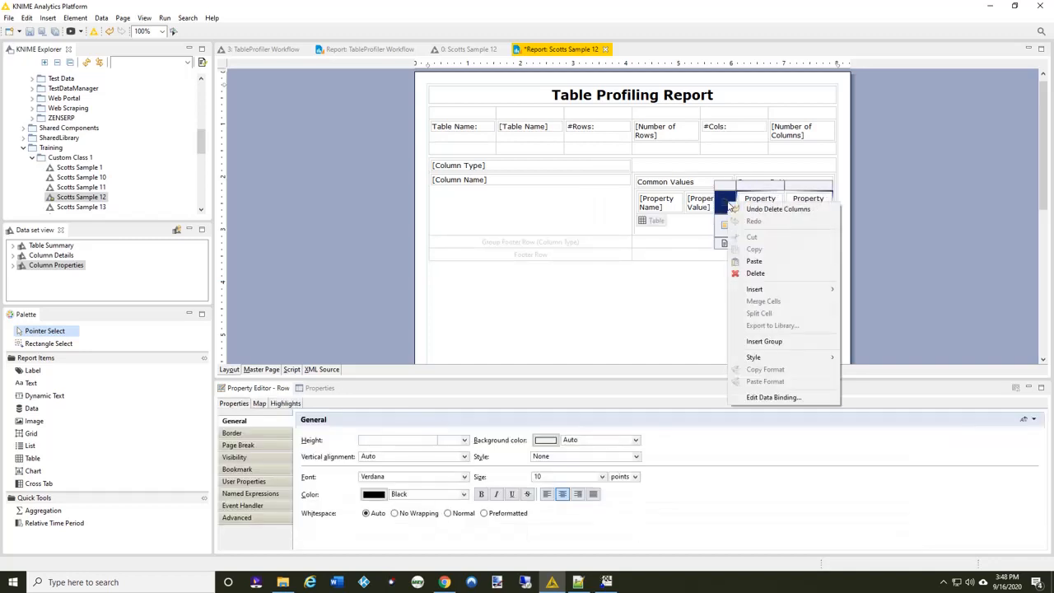
click(756, 274)
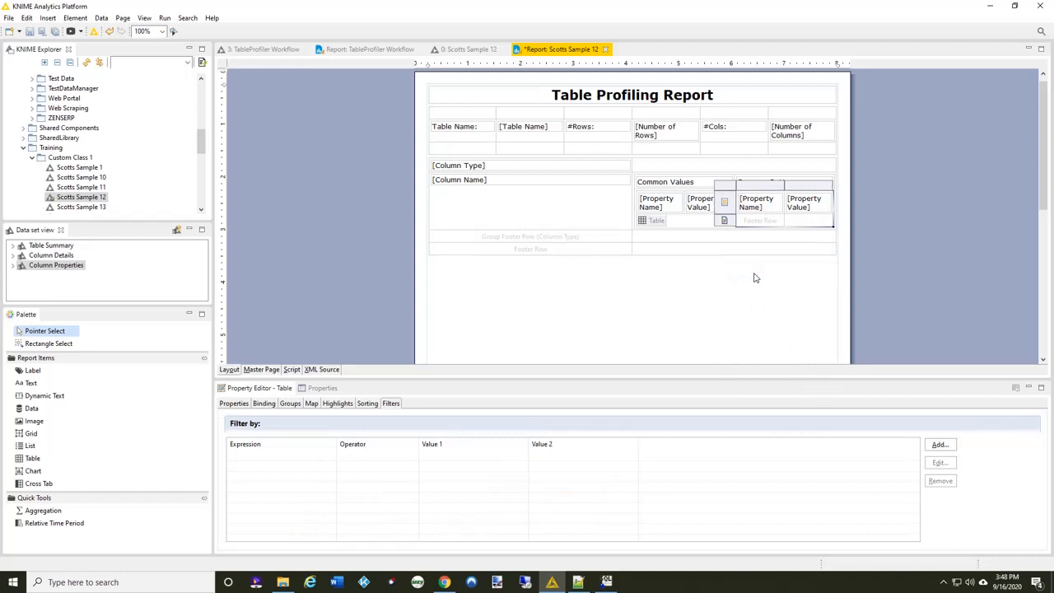
right_click(728, 223)
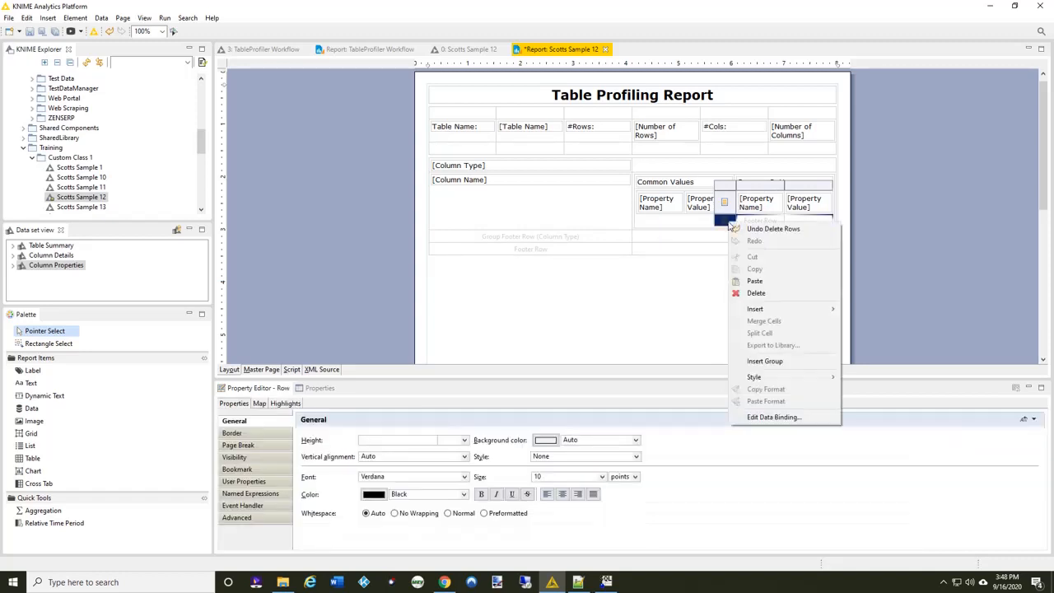
click(759, 295)
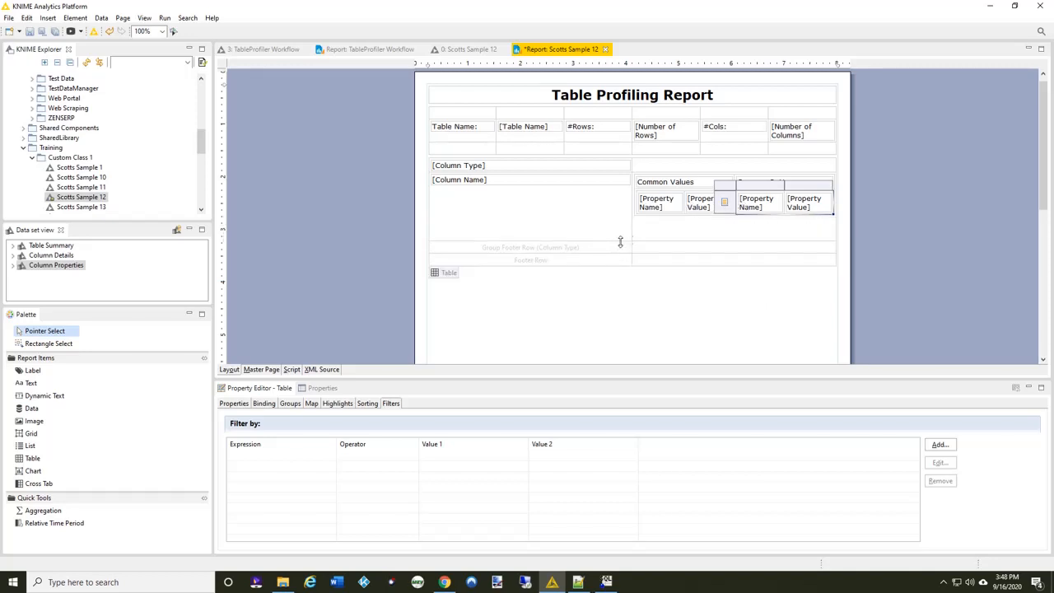
Filter the nested table under Common Patterns to rows whose Property Type is Equal to "Pattern"
click(729, 208)
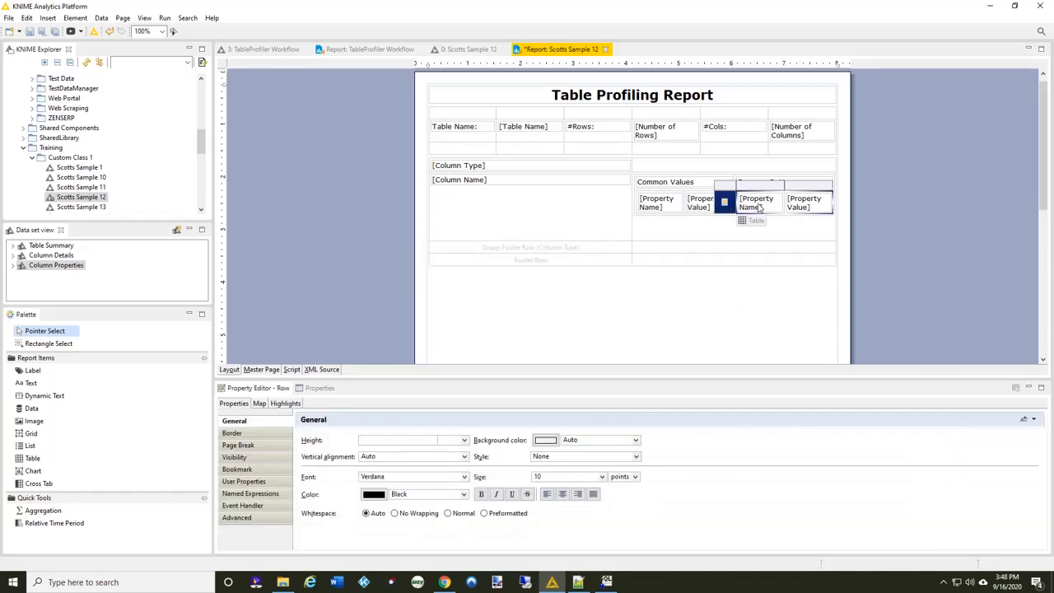
click(755, 221)
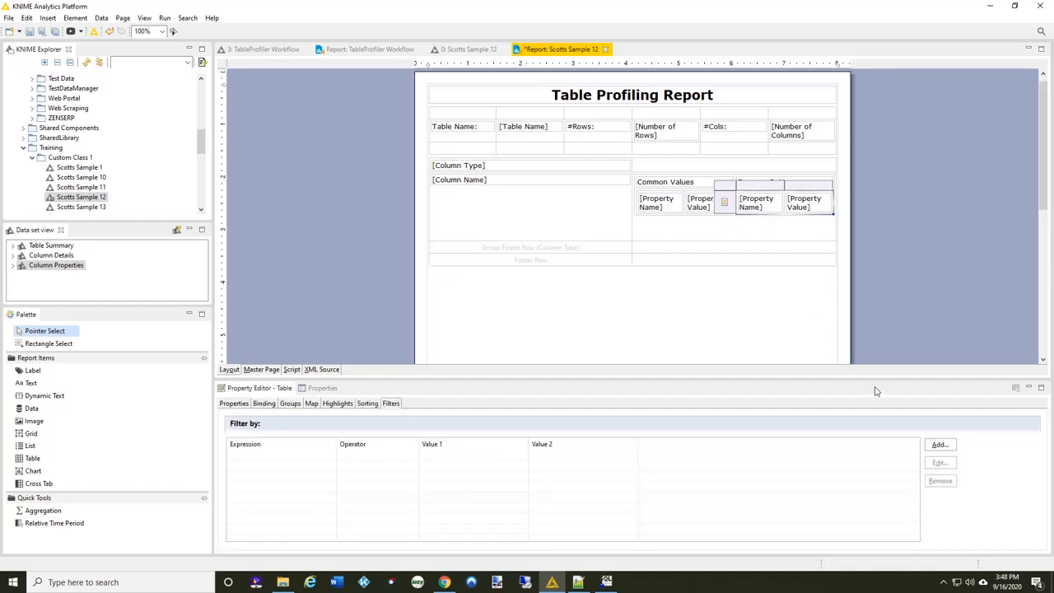
click(939, 445)
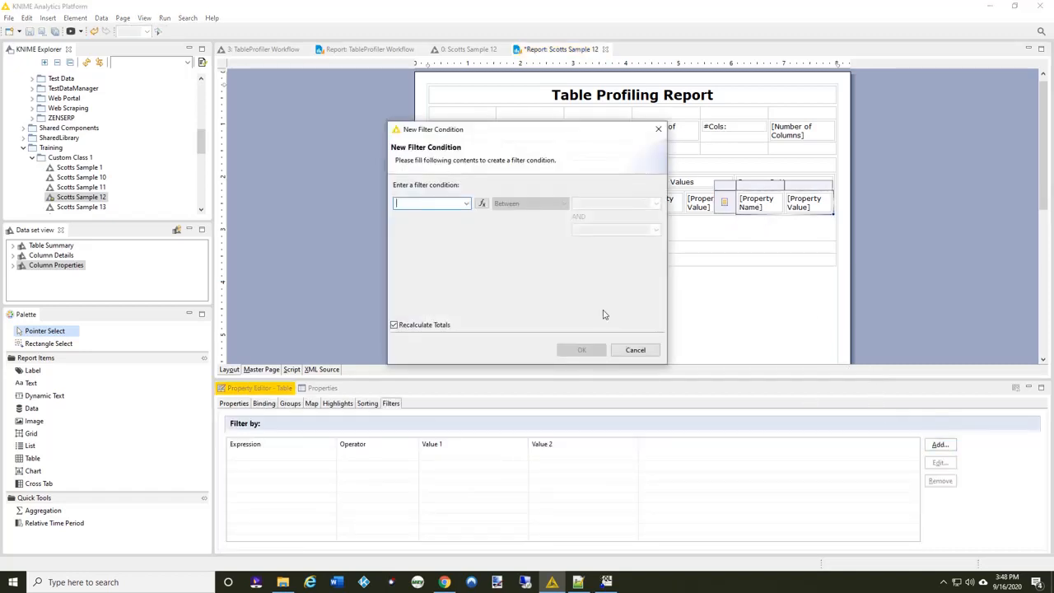
click(466, 204)
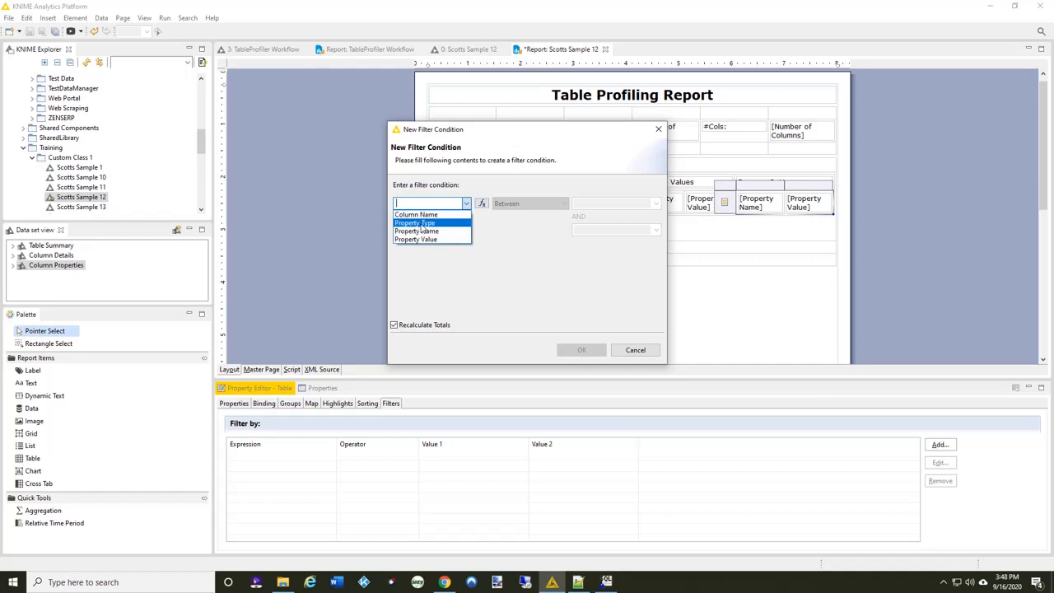
click(424, 229)
click(564, 203)
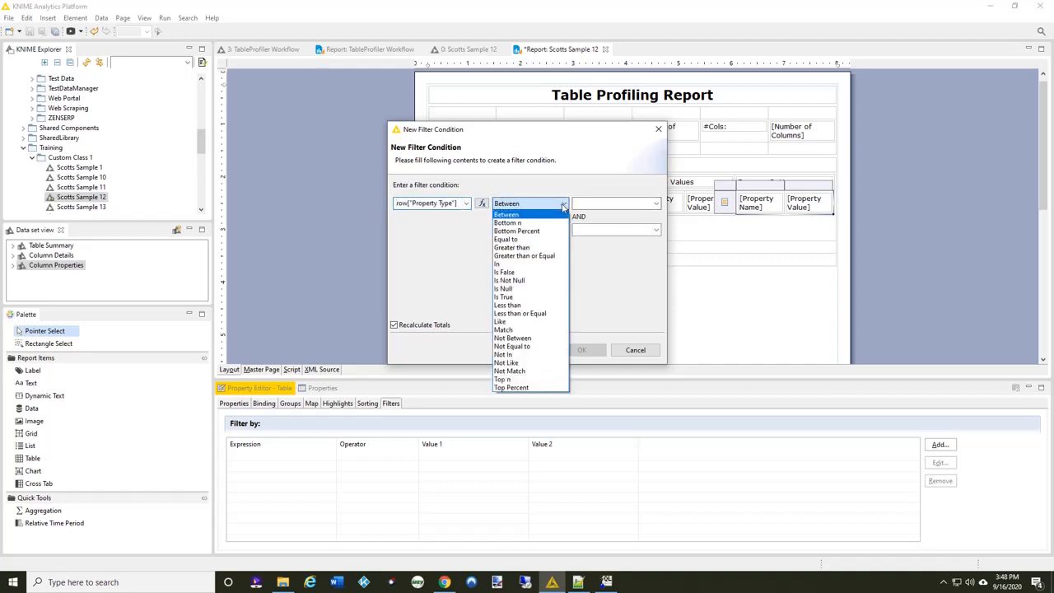
click(519, 240)
click(606, 204)
text("Pattern)
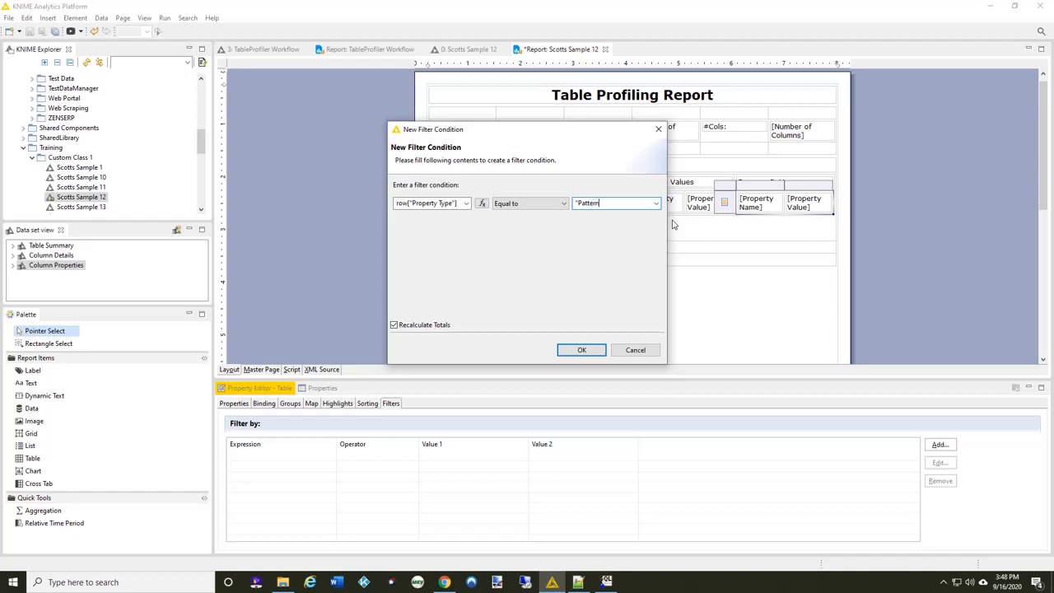
text(")
click(581, 350)
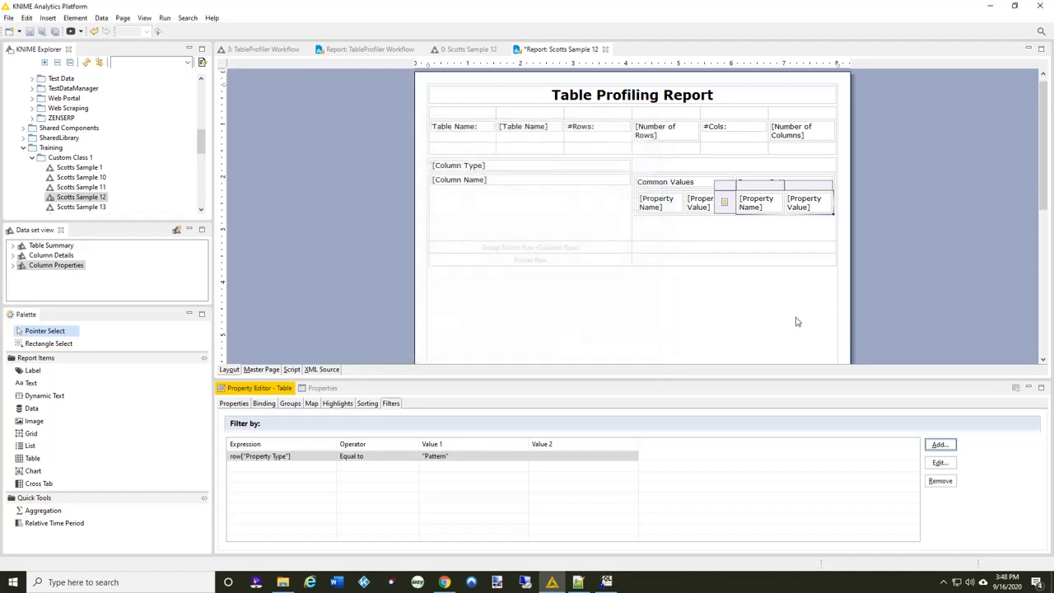
Add a second filter to the Common Patterns table, Column Name Equal to the outer table's value, row._outer["Column Name"]
click(939, 444)
click(466, 203)
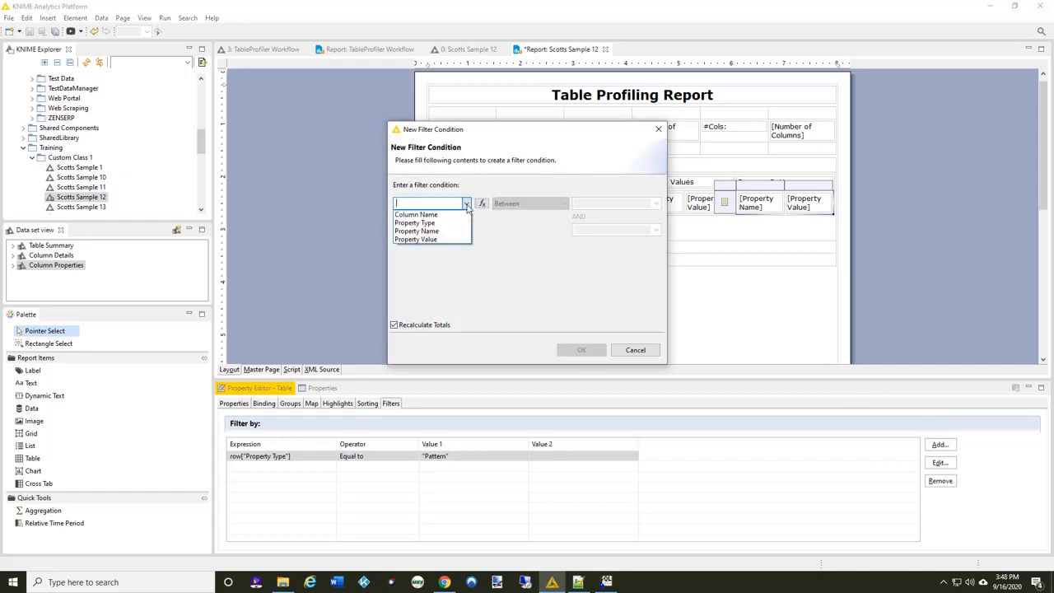
click(441, 216)
click(564, 204)
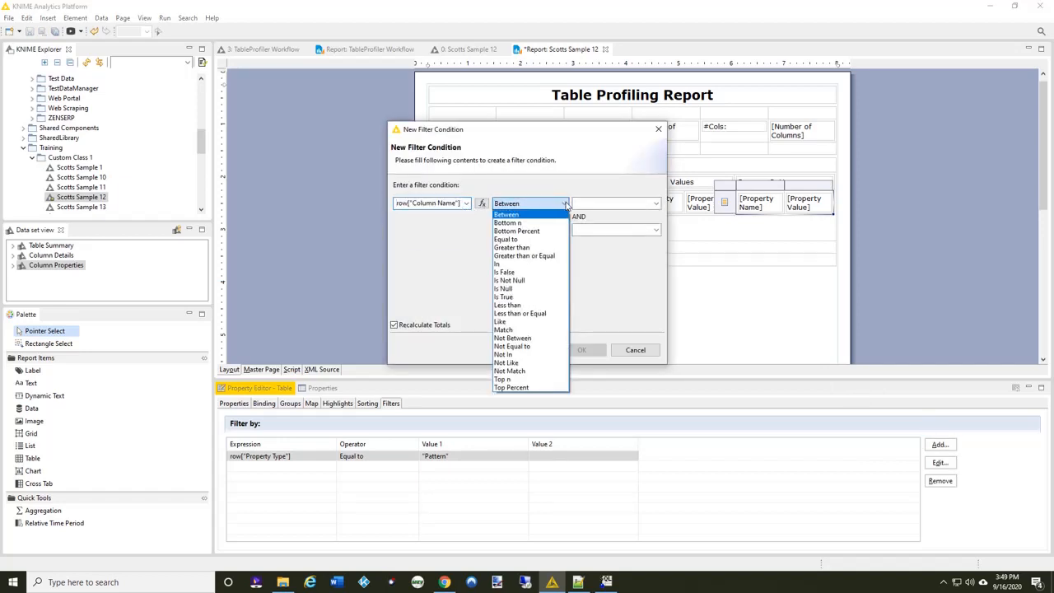
click(519, 239)
click(655, 204)
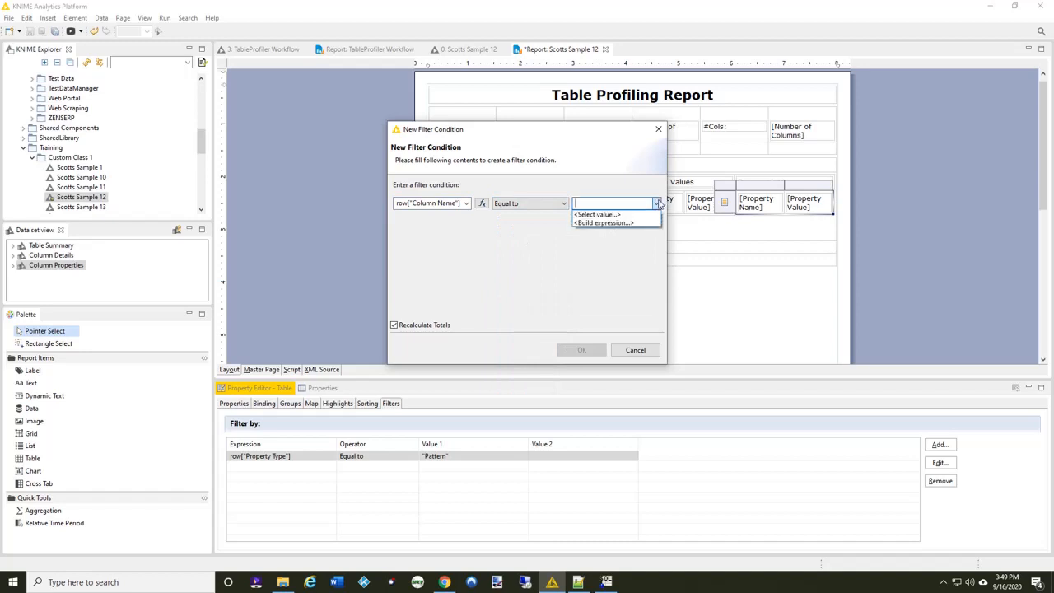
click(618, 225)
click(379, 236)
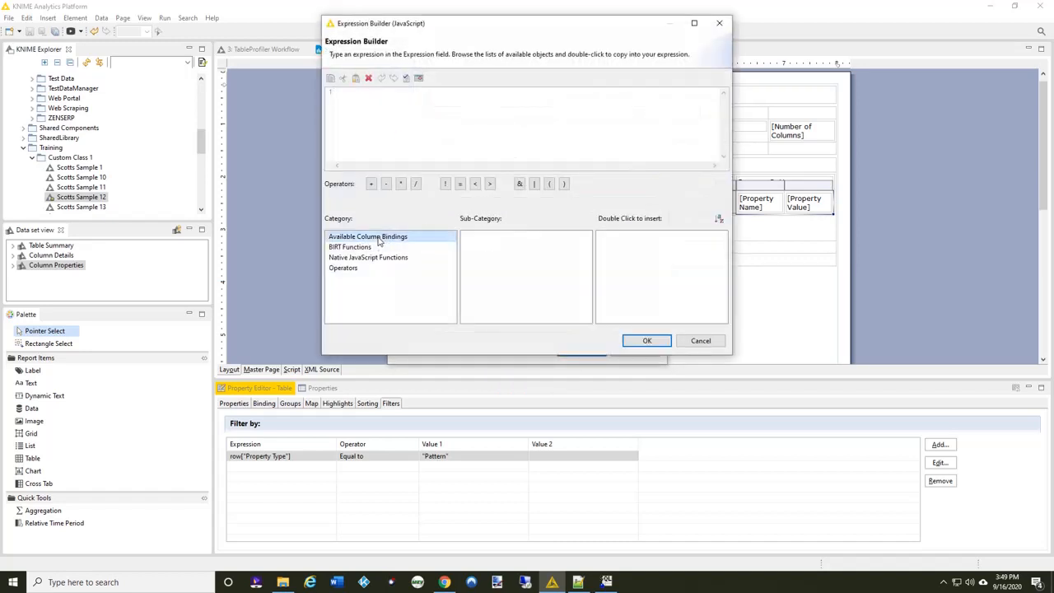
click(490, 246)
click(630, 236)
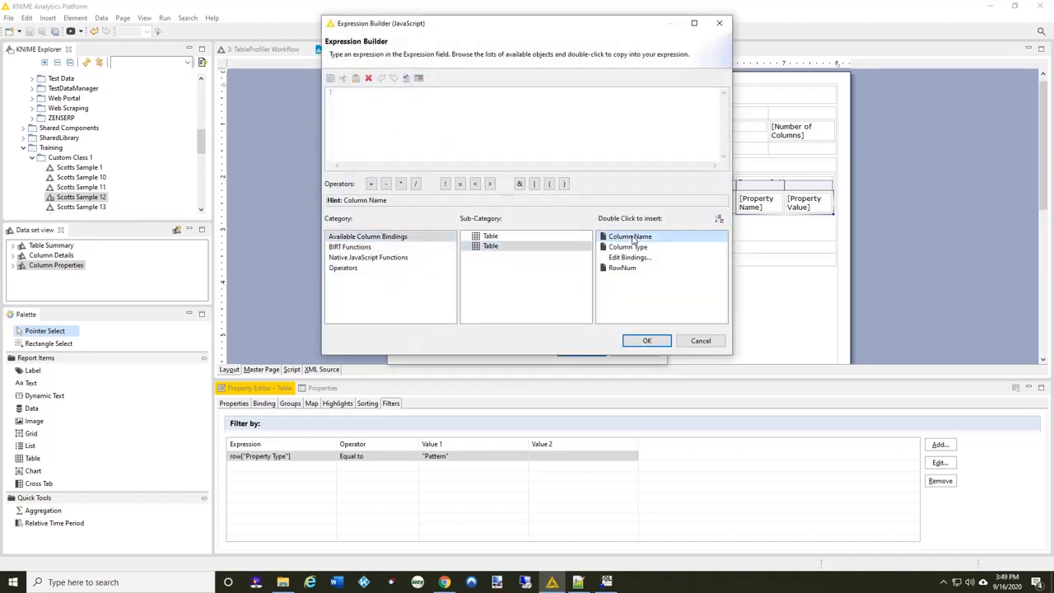
double_click(630, 236)
click(647, 340)
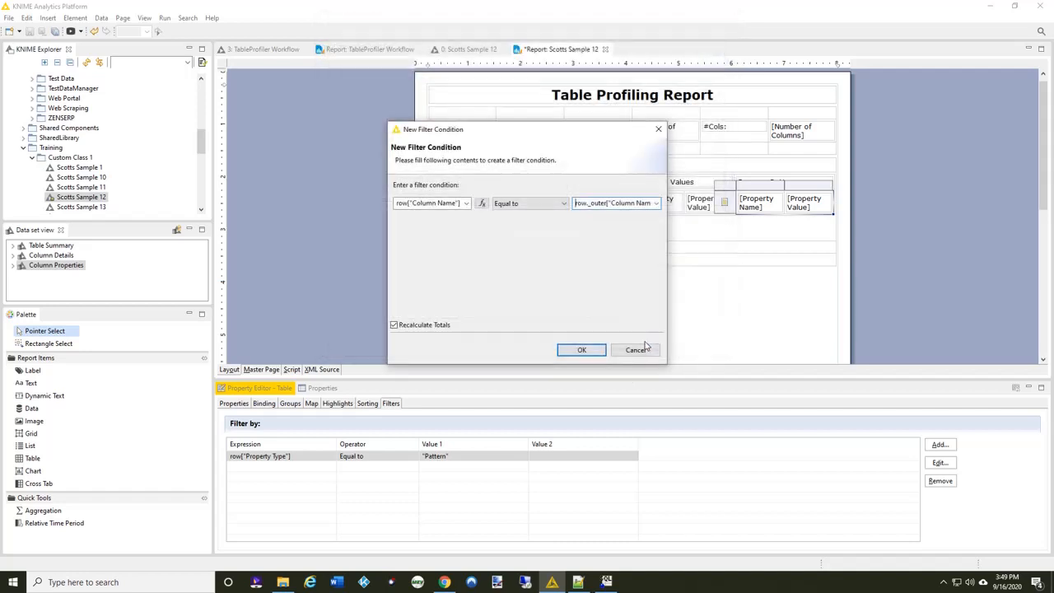
click(583, 350)
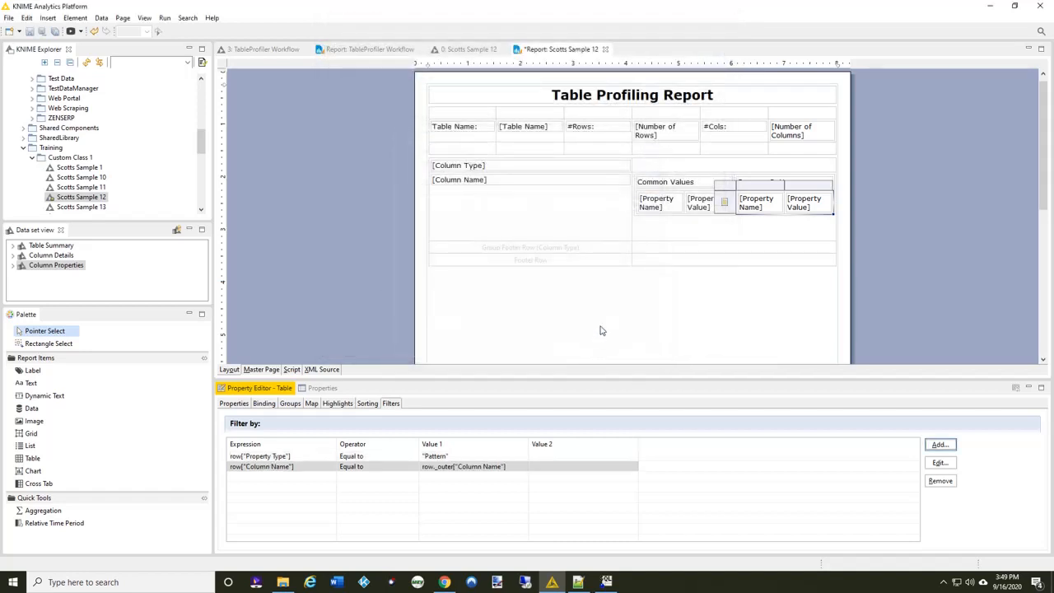
click(602, 330)
Insert a chart in the detail cell below the [Column Name] field and set its type to Pie
mouse_move(482, 234)
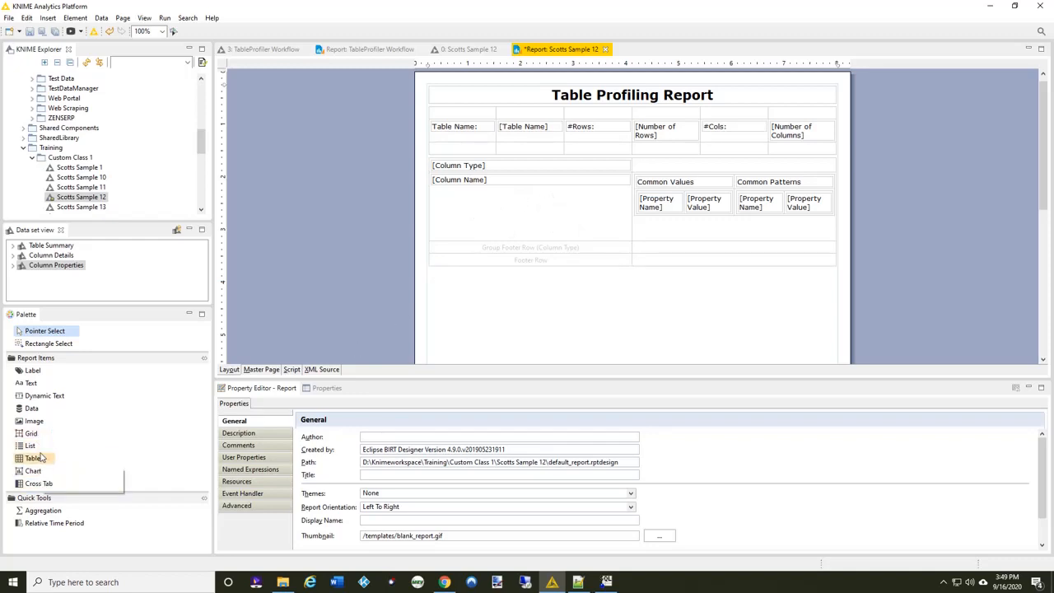
drag(33, 470, 470, 210)
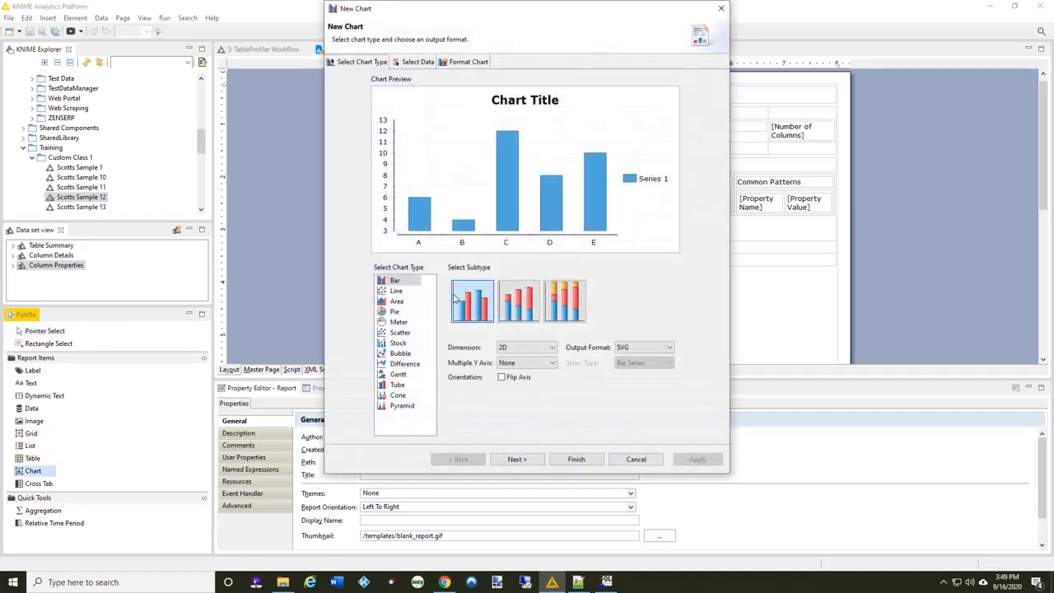
click(400, 312)
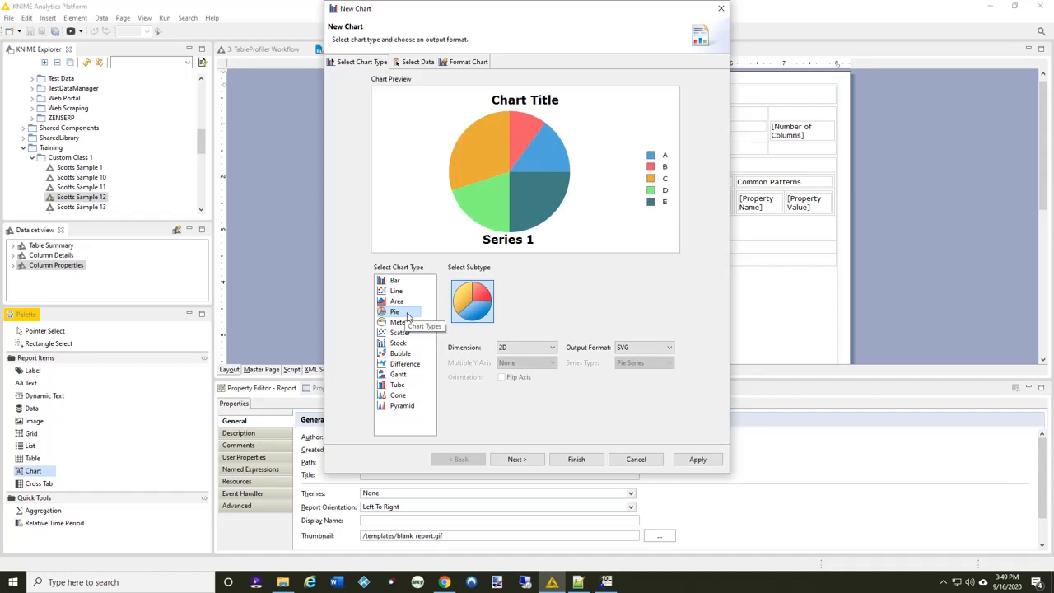
Use the Column Properties data set for the pie chart, with Property Name as the category and Property Value as the slice size
click(427, 65)
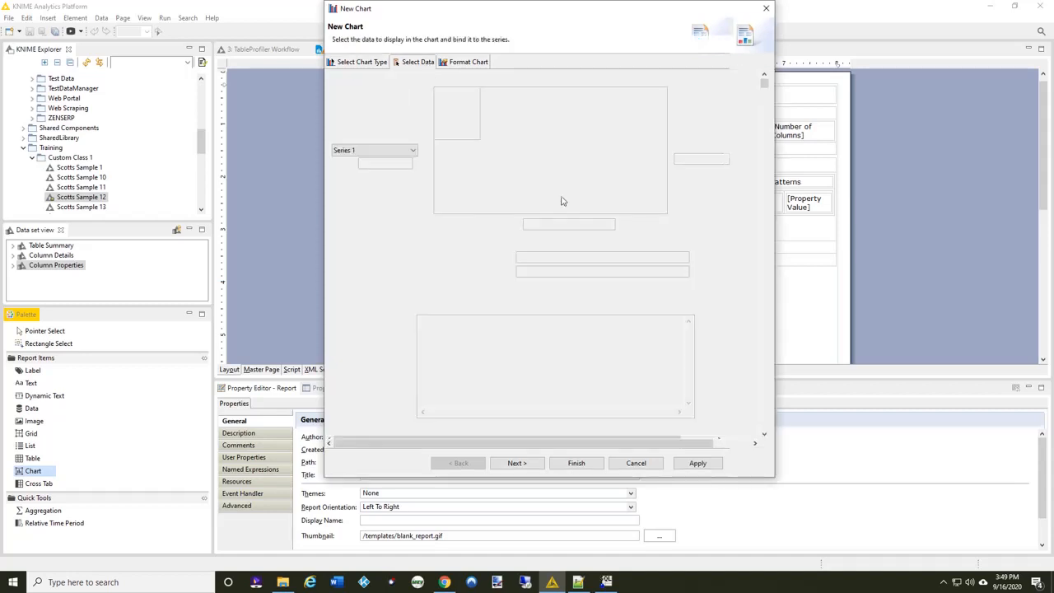
click(447, 276)
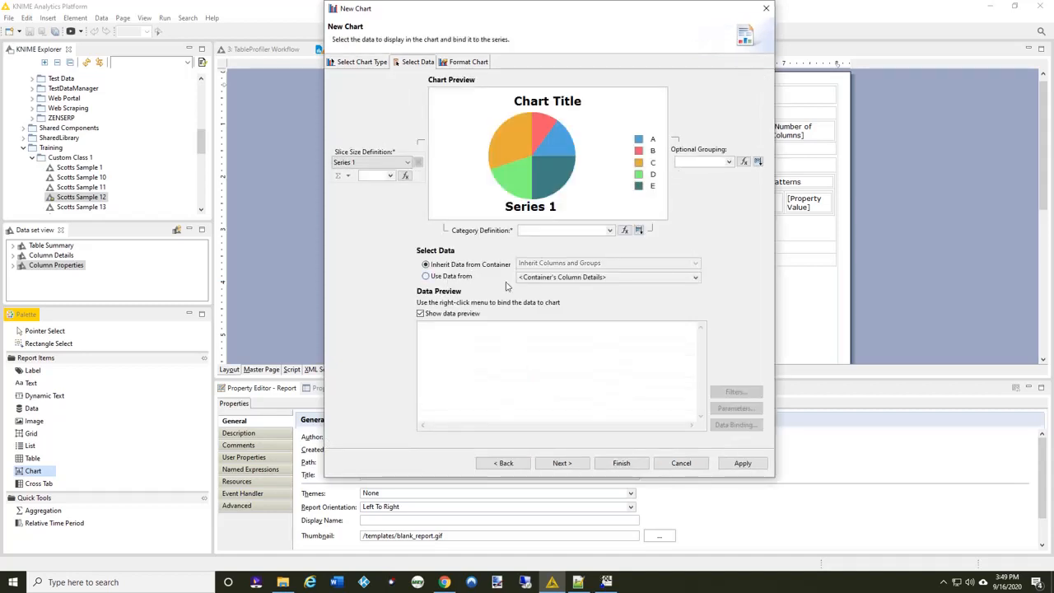
click(695, 277)
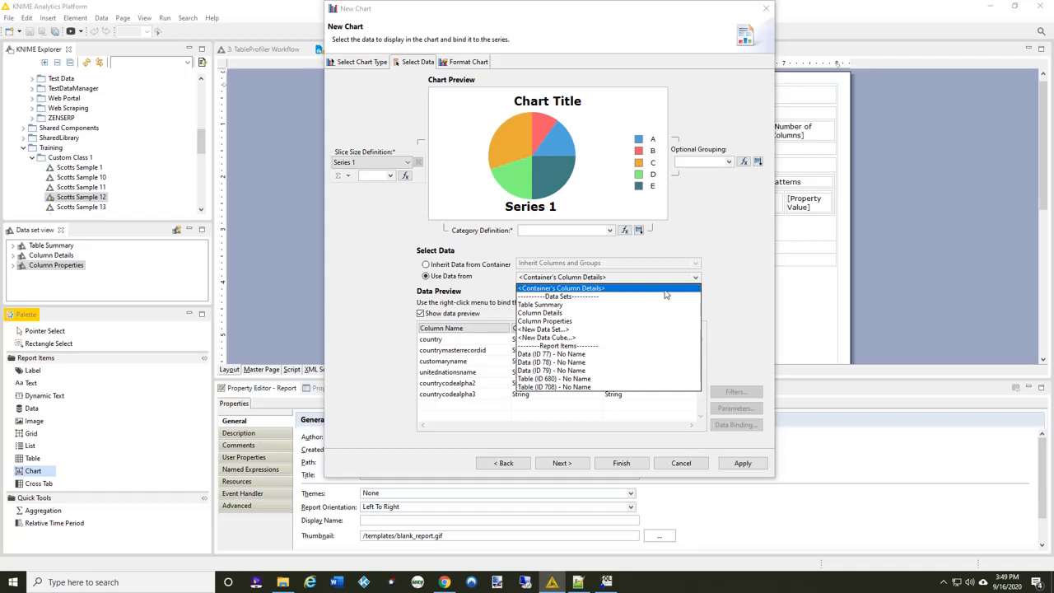
click(574, 321)
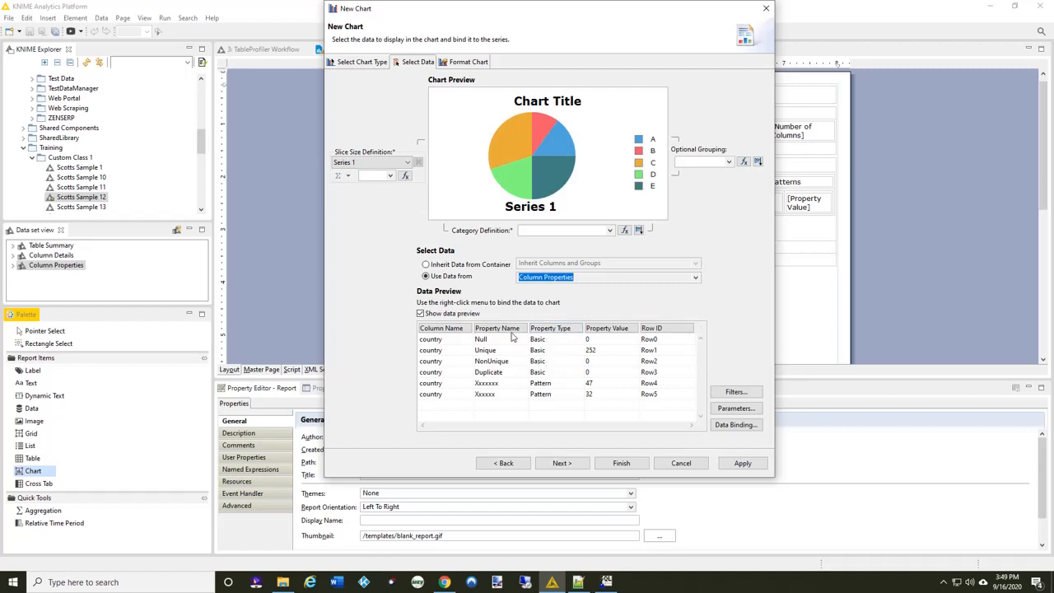
drag(512, 329, 558, 233)
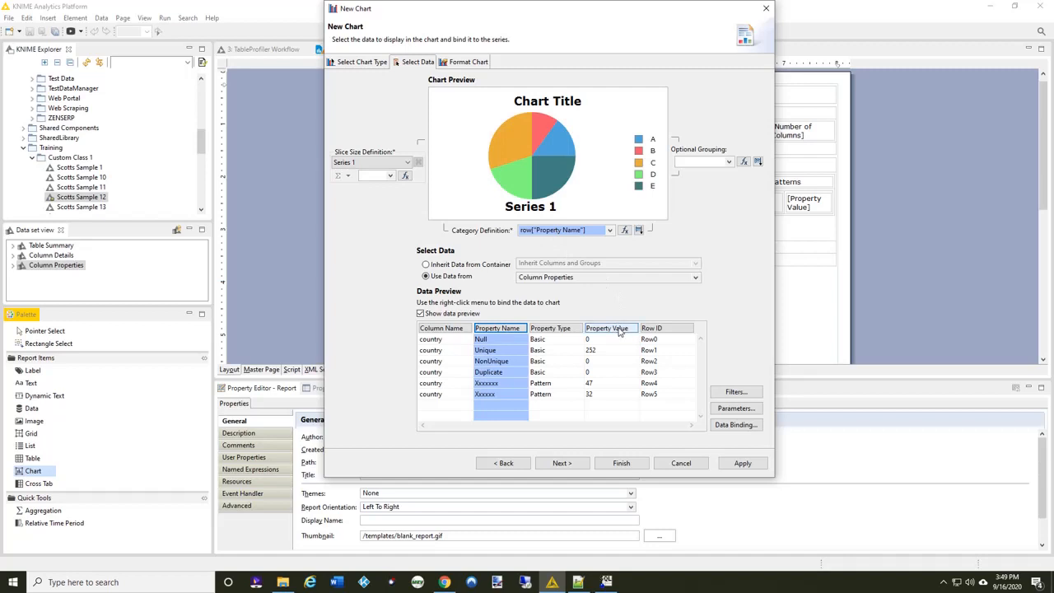
drag(620, 330, 375, 177)
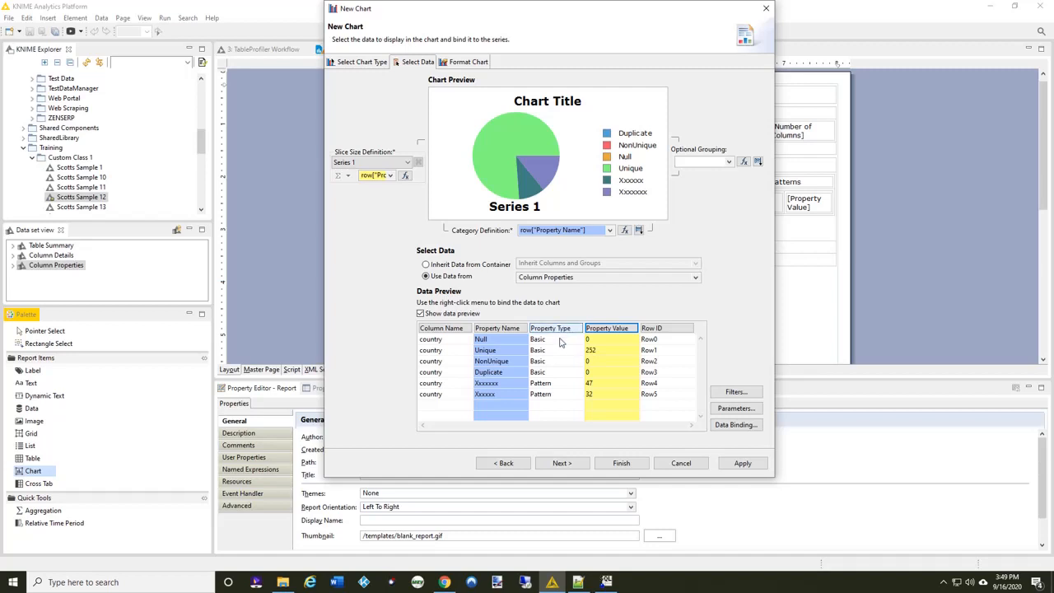
Filter the pie chart's data to rows whose Property Type is Equal to "Basic"
click(734, 393)
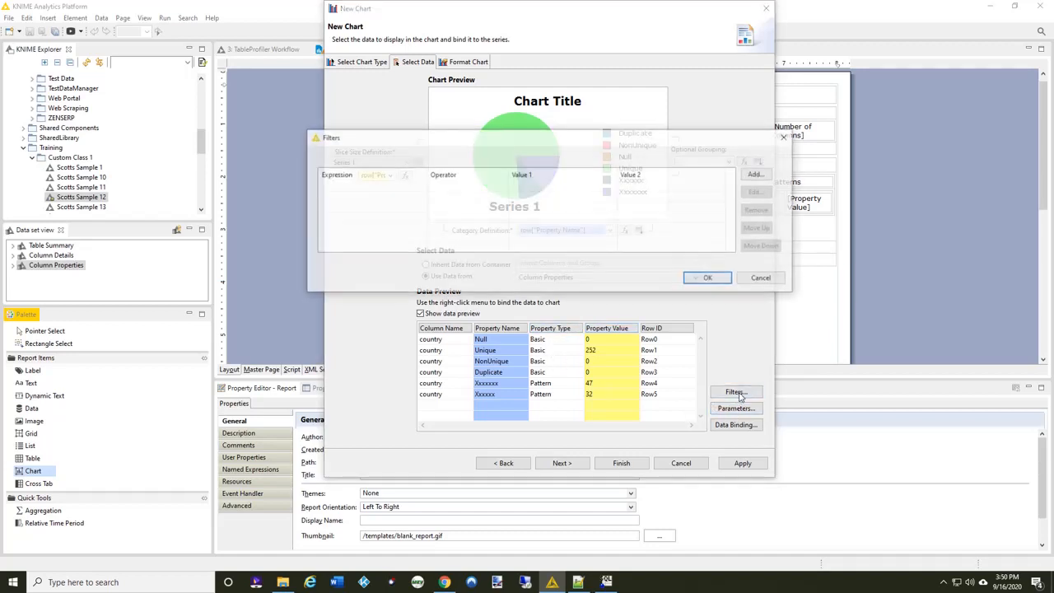
click(758, 174)
click(487, 132)
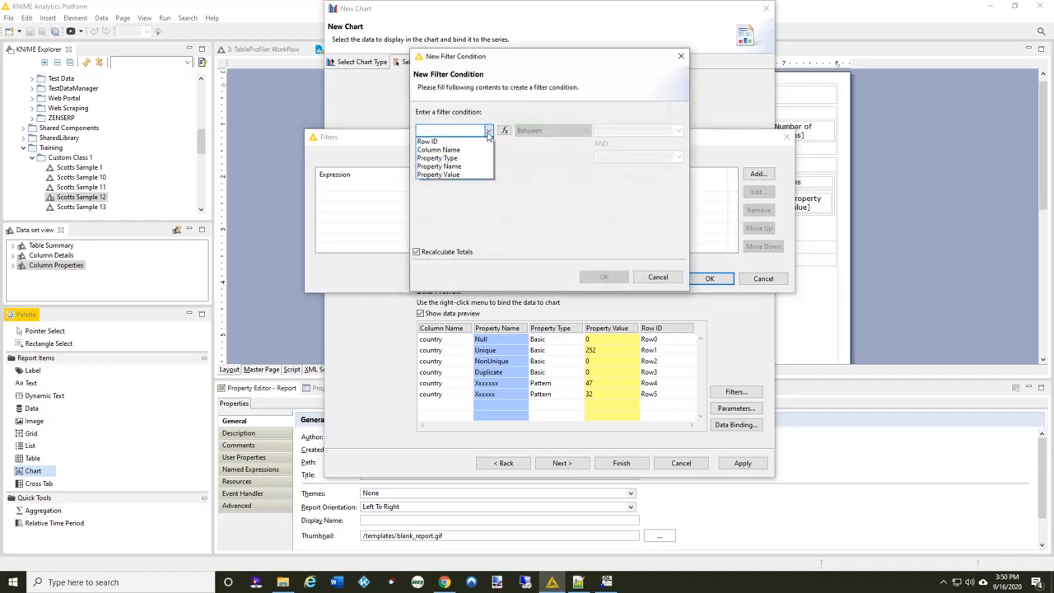
click(444, 157)
click(581, 132)
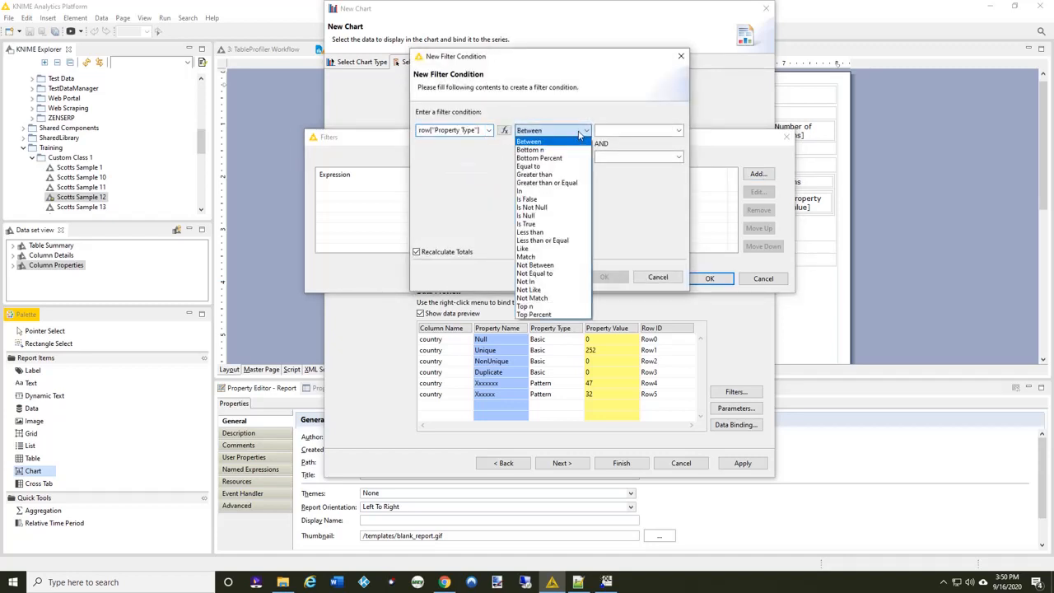
click(548, 171)
click(613, 130)
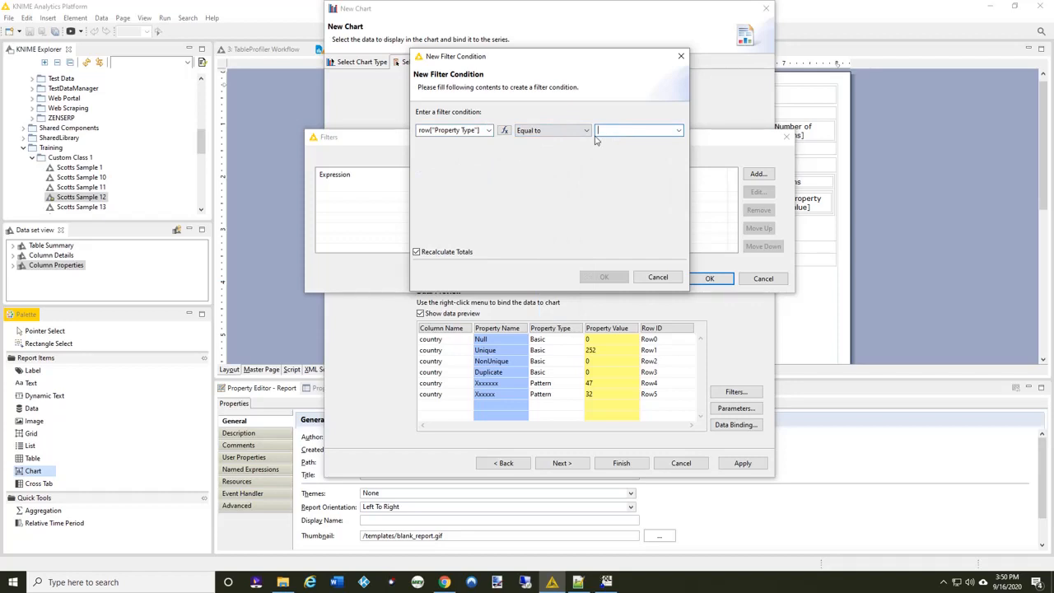
text("Basic)
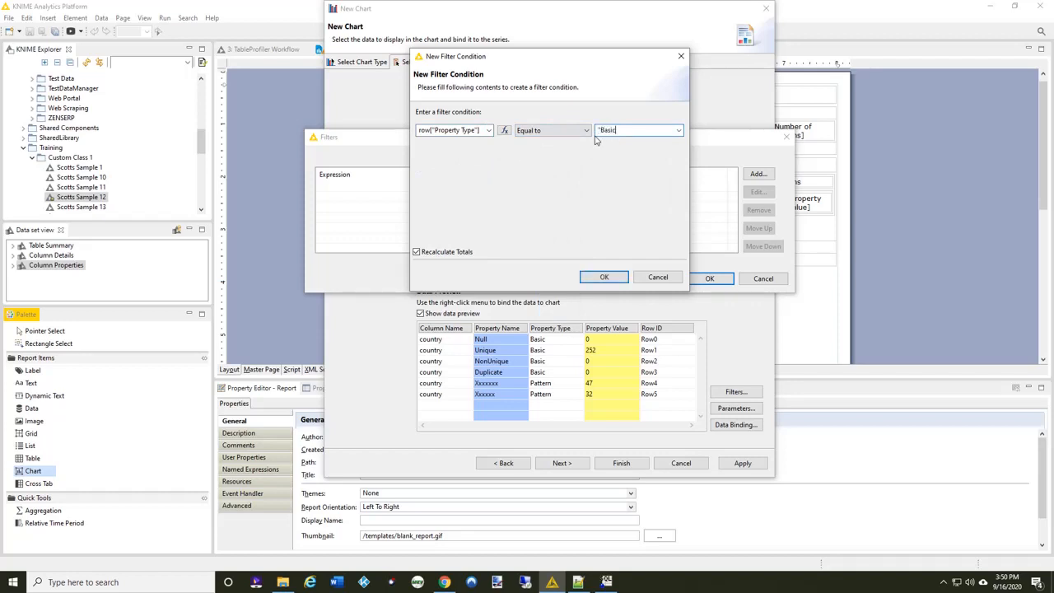
click(604, 276)
Add a second filter to the pie chart, Column Name Equal to the outer table's row._outer["Column Name"], and finish creating the chart
click(757, 173)
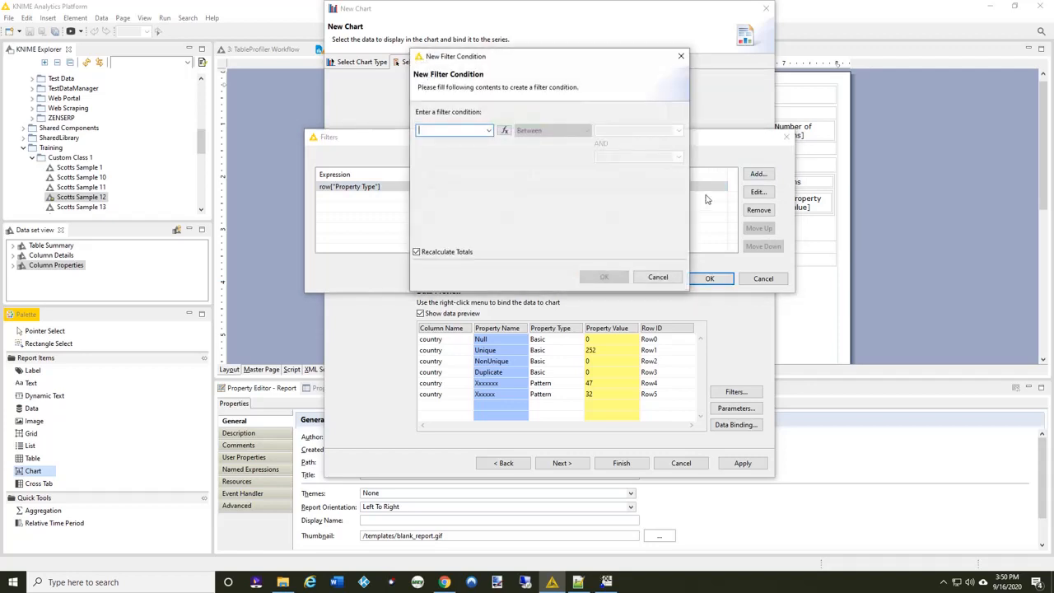
click(488, 131)
click(482, 145)
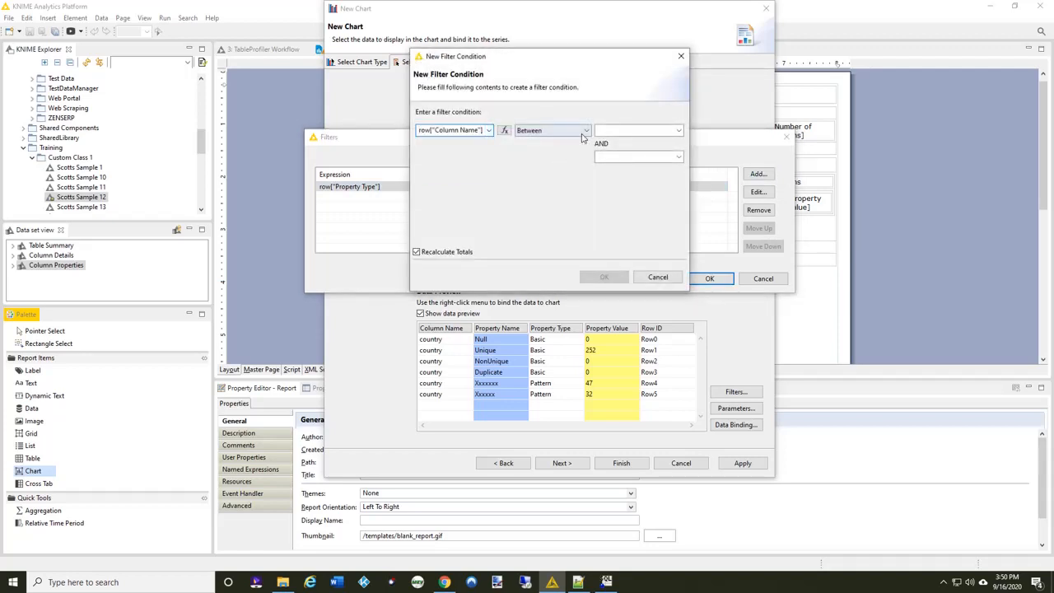
click(581, 132)
click(557, 166)
click(655, 132)
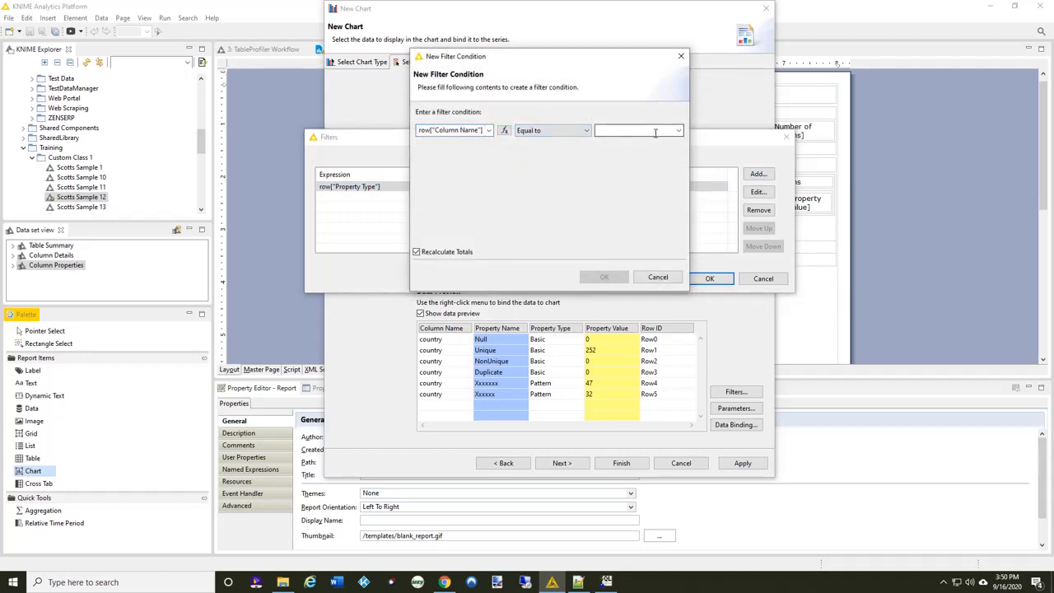
click(677, 130)
click(650, 148)
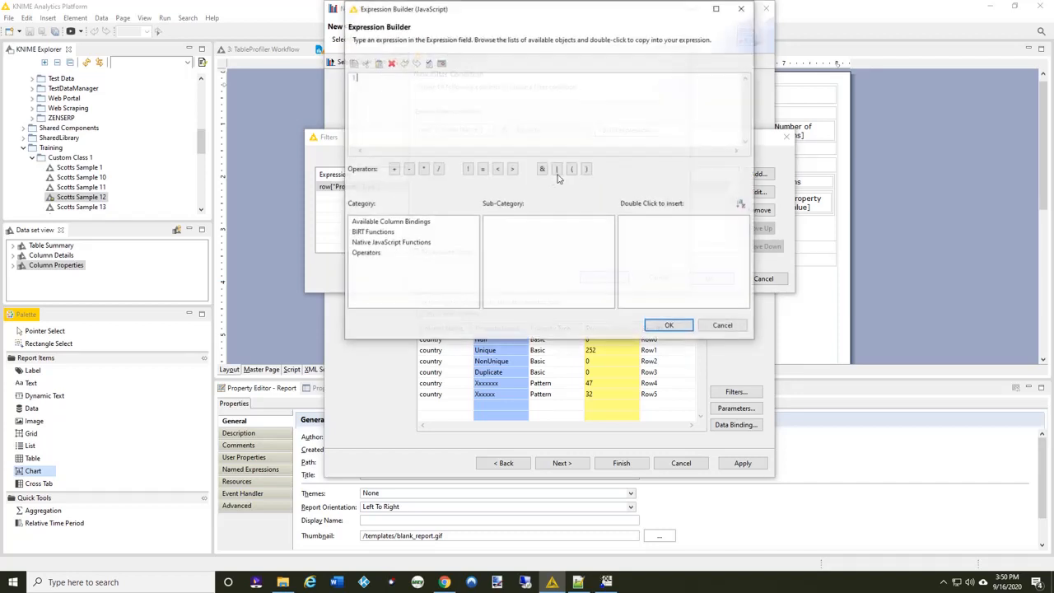
click(412, 222)
click(504, 231)
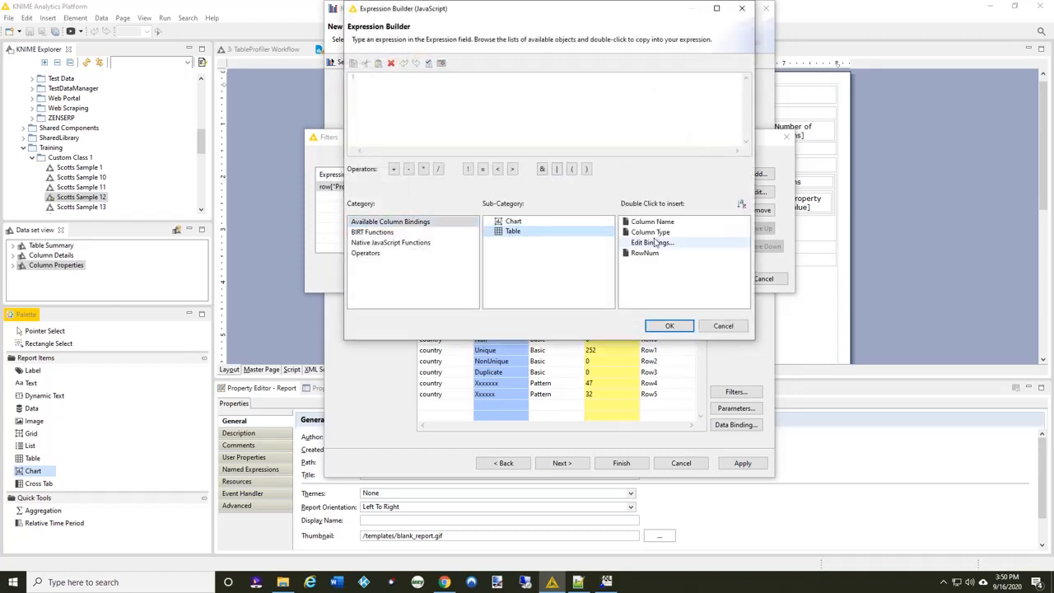
double_click(674, 224)
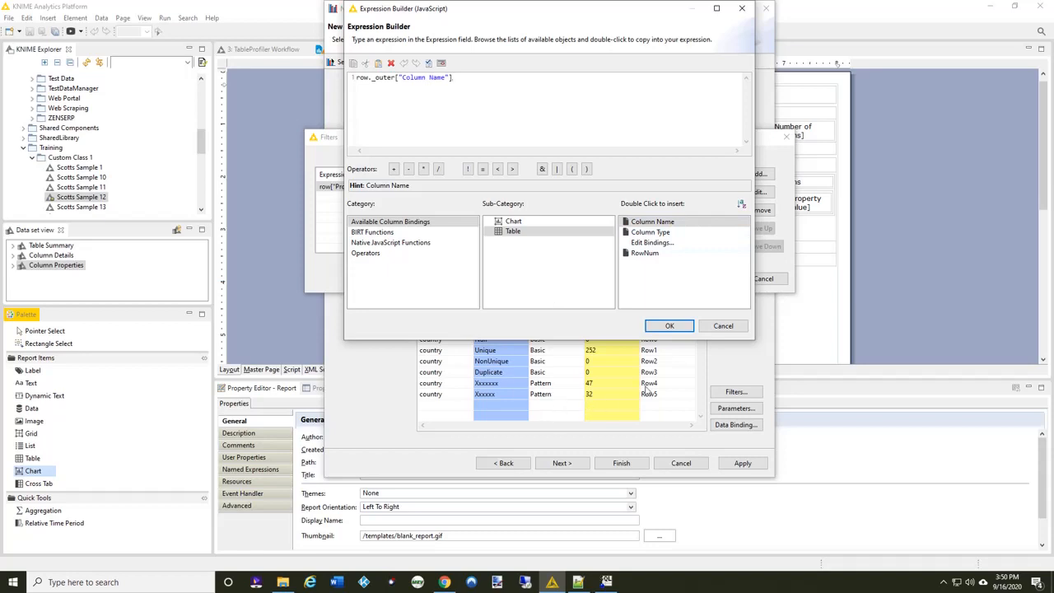
click(669, 326)
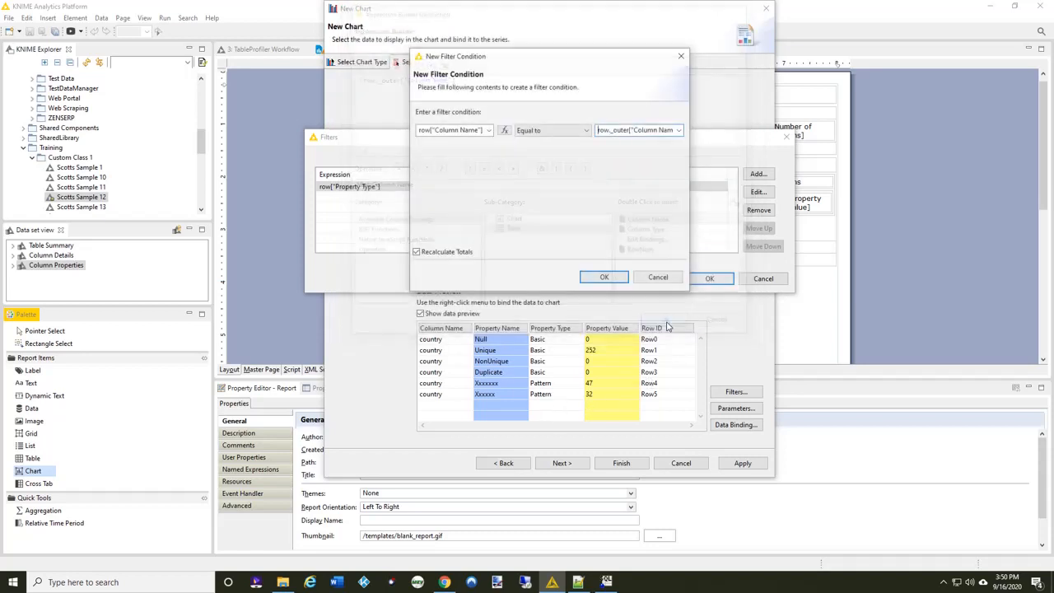
click(612, 277)
click(709, 279)
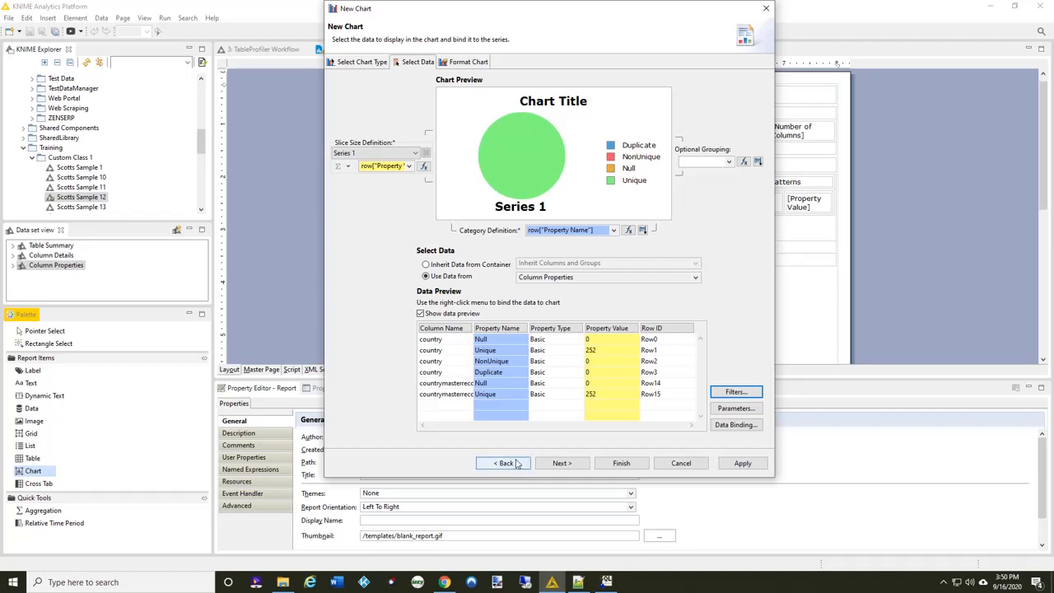
click(622, 462)
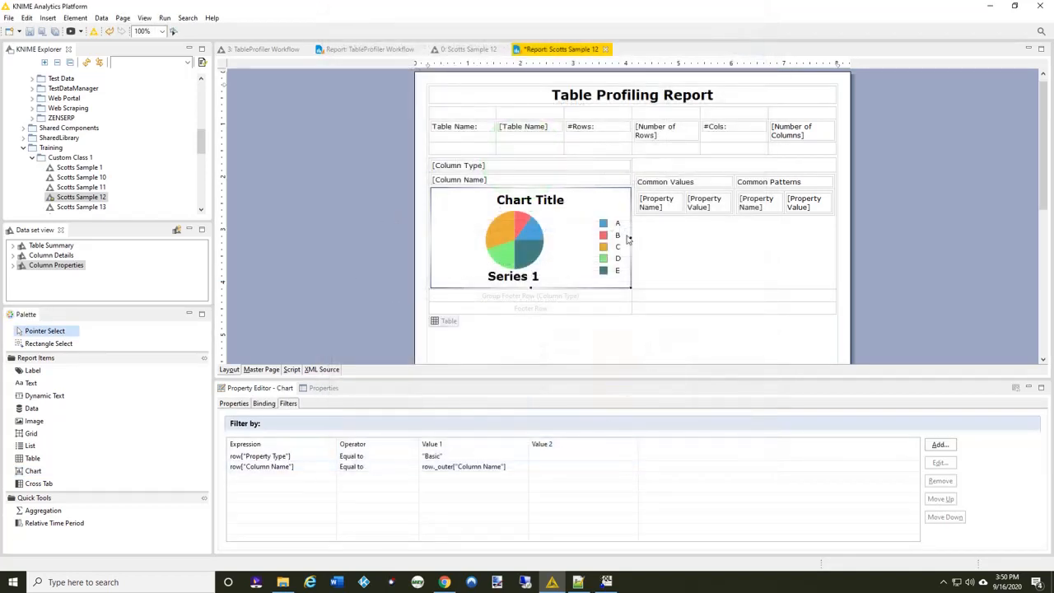
Preview the report in the web viewer, examine each column's pie chart alongside its common values and patterns, and close the preview
click(72, 33)
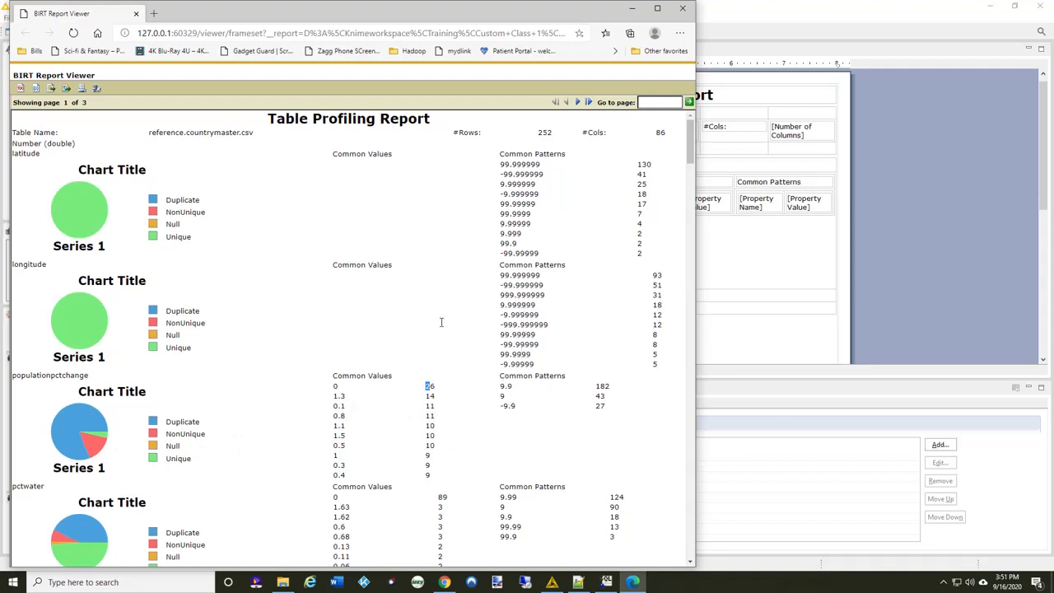
scroll(289, 318, down, 2)
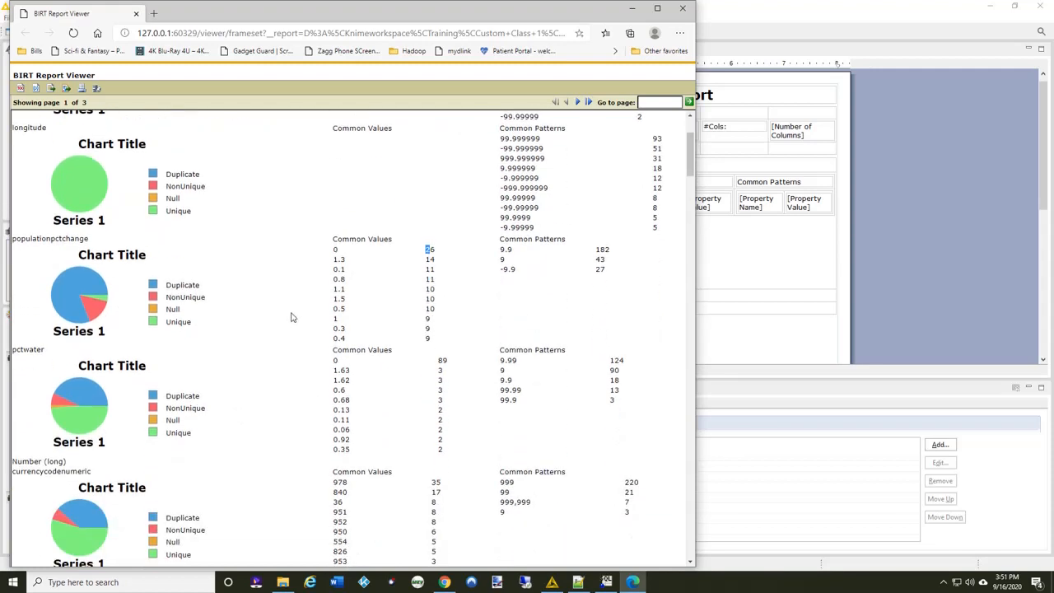
scroll(297, 317, down, 1)
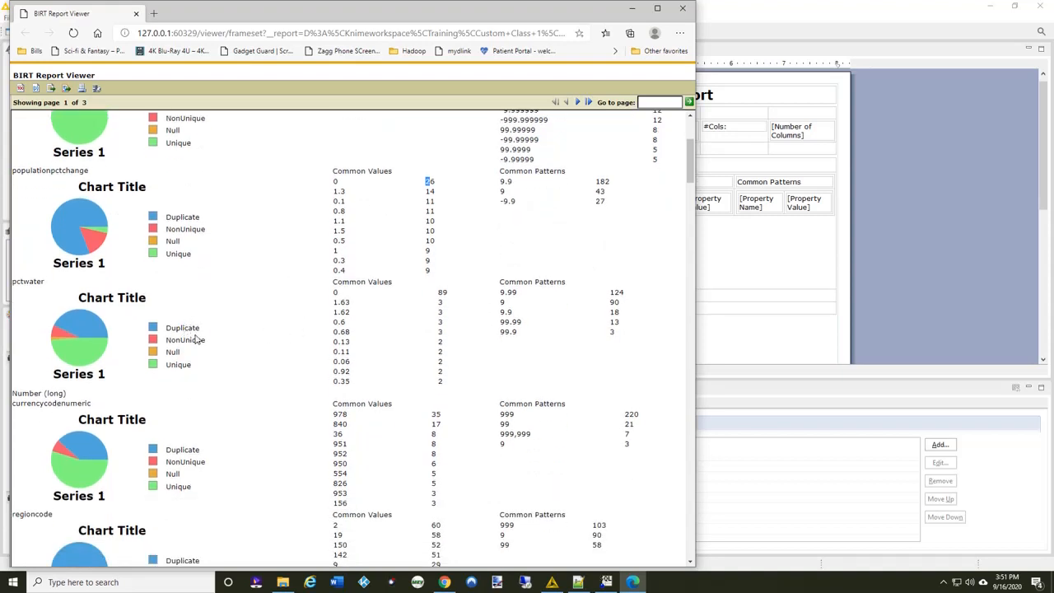
scroll(223, 335, up, 3)
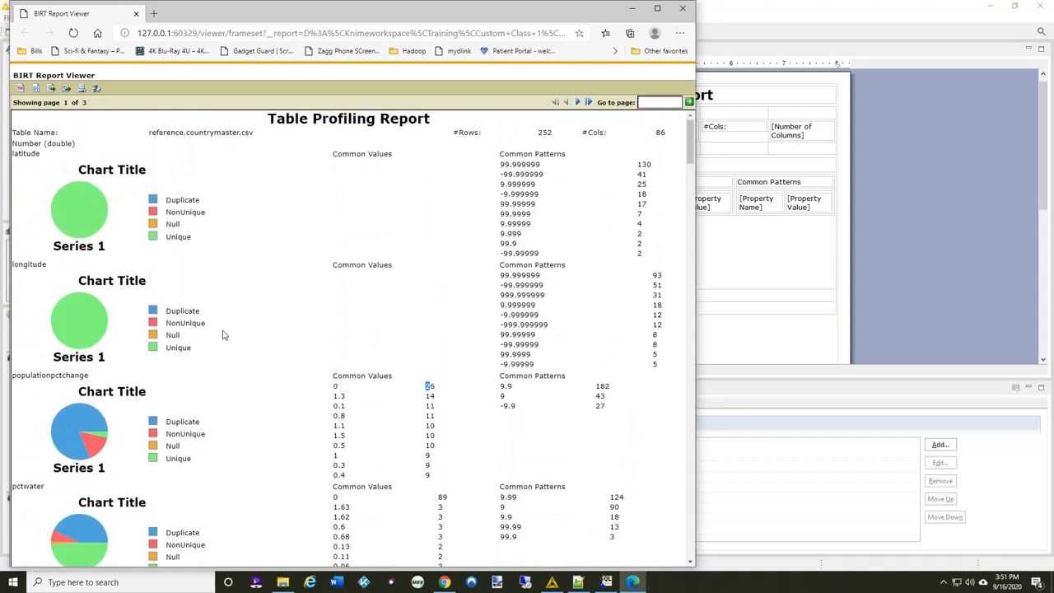
click(682, 8)
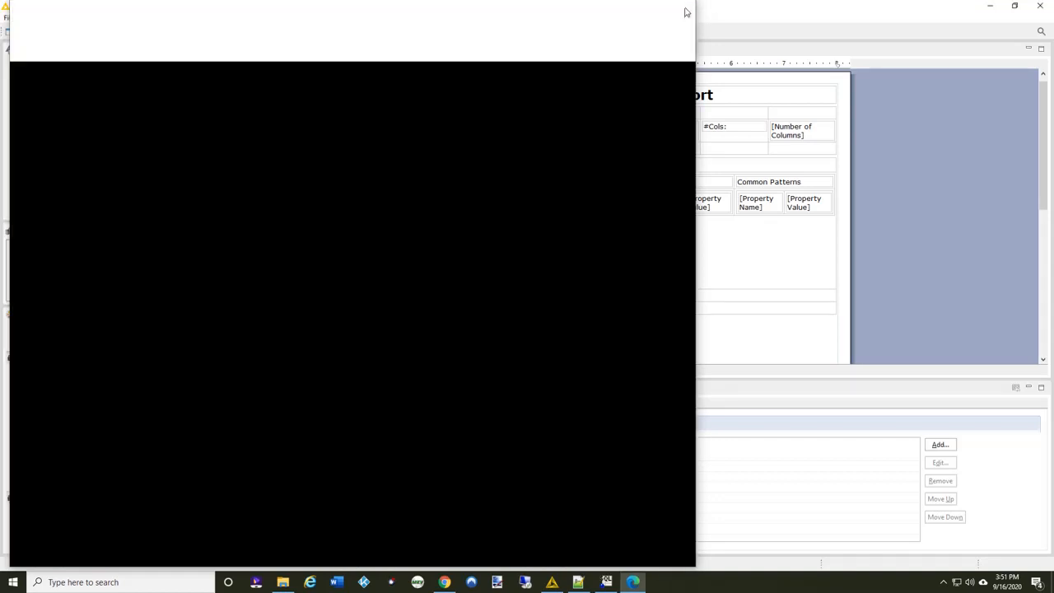